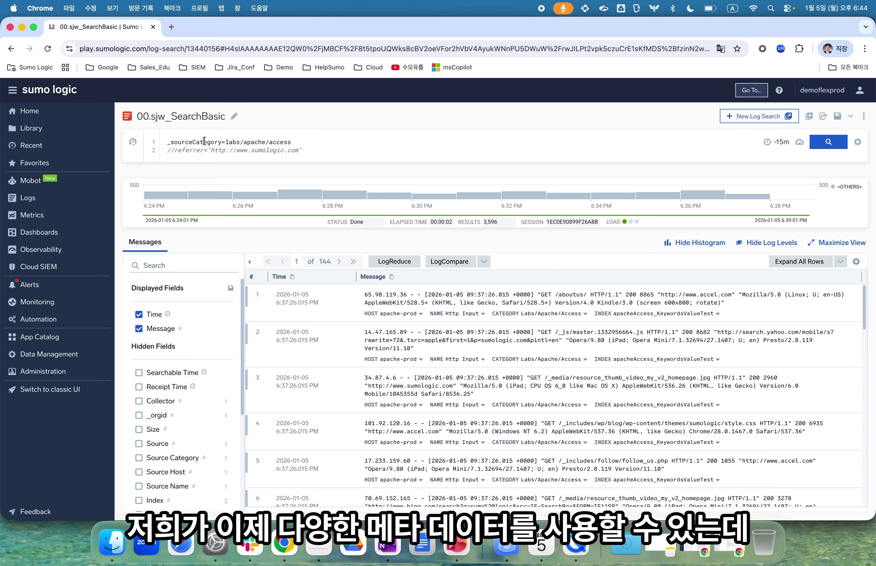
Add the keyword GET after _sourceCategory=labs/apache/access in the query, run the search and look through the matching messages.
double_click(222, 143)
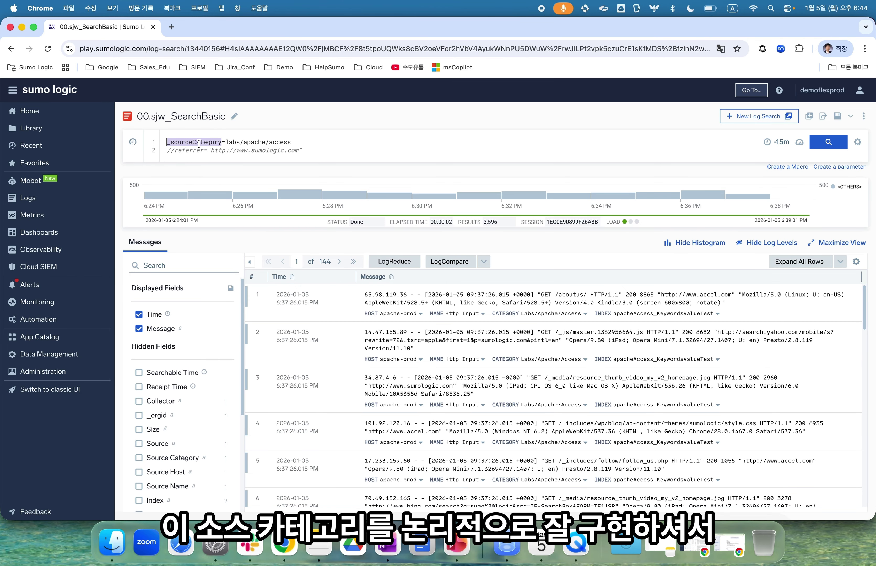
left_click(324, 140)
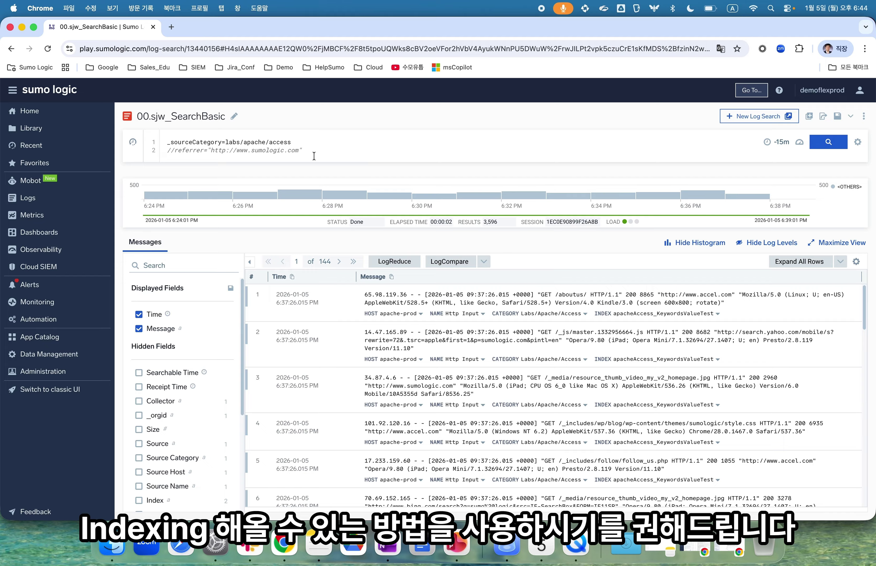
mouse_move(779, 142)
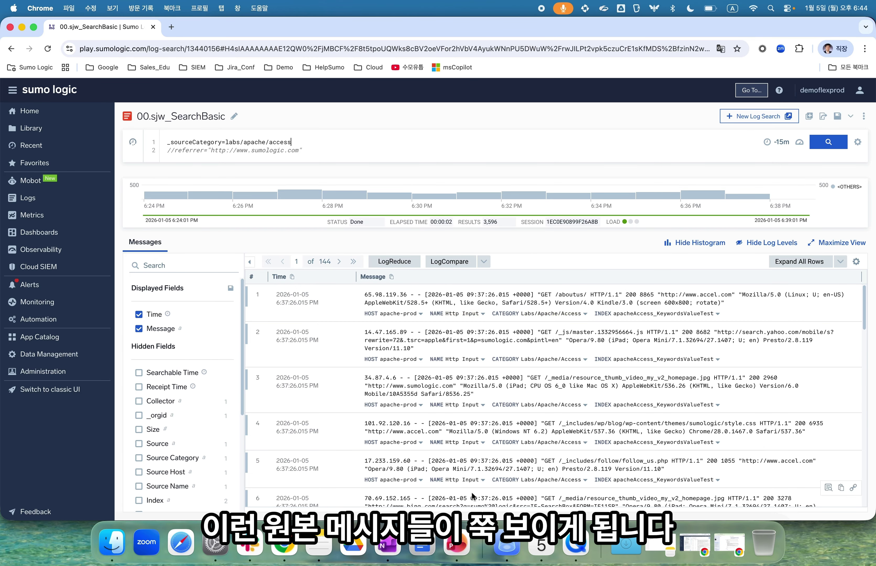
left_click_drag(541, 294, 546, 293)
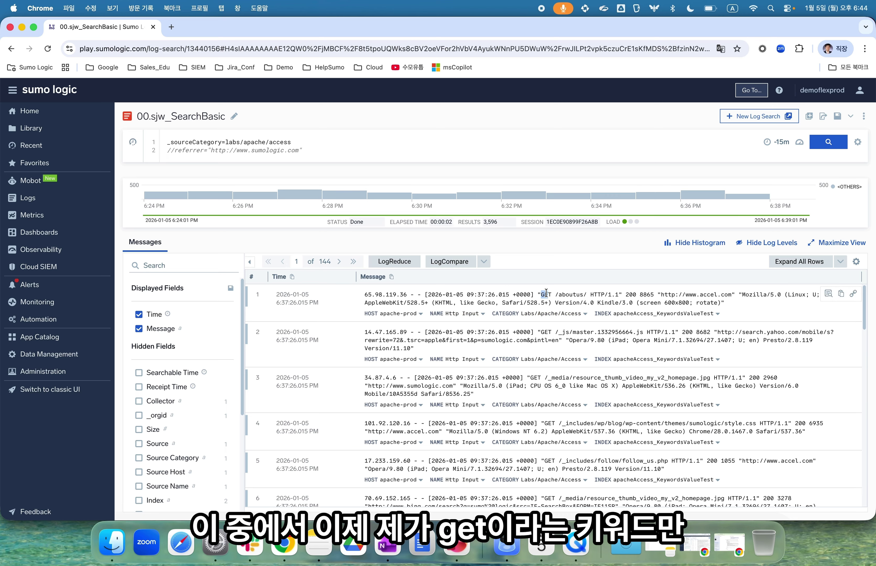
left_click(547, 293)
type("T")
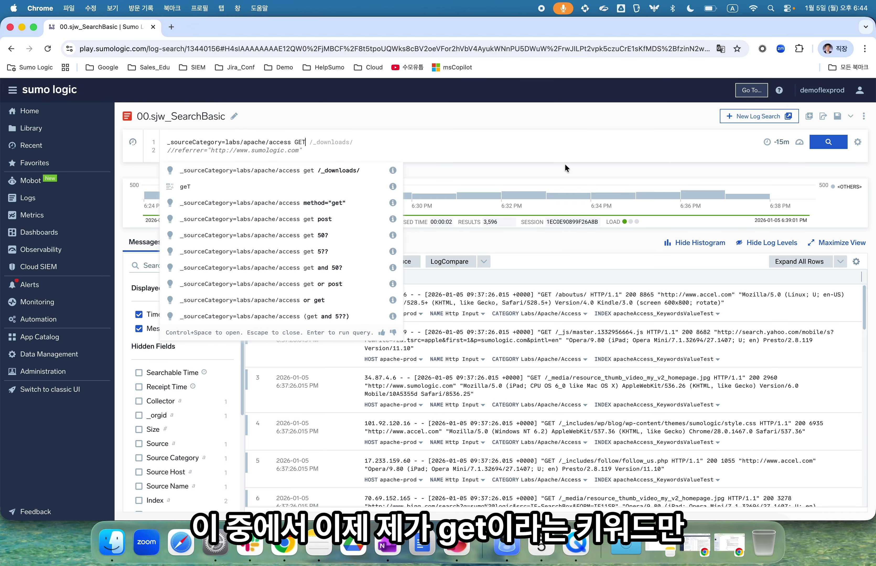
key("Escape")
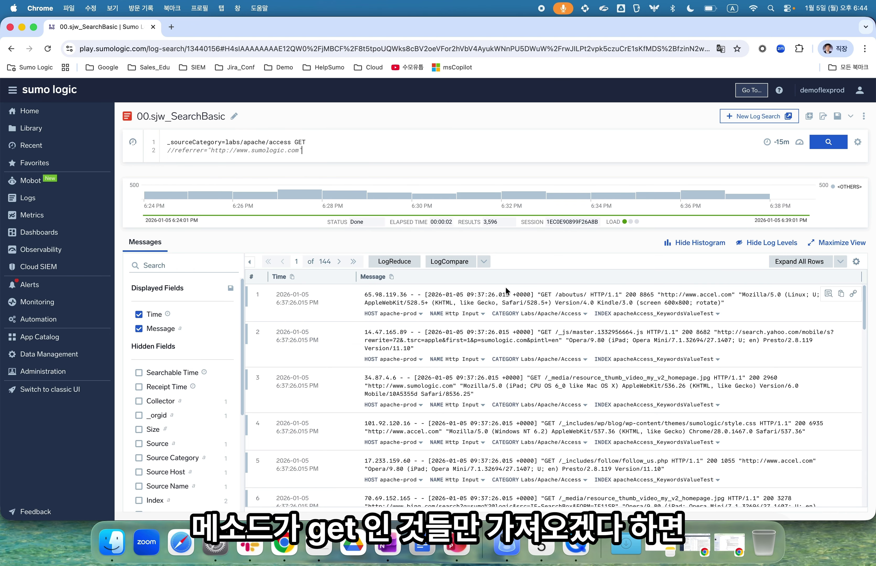
left_click(824, 147)
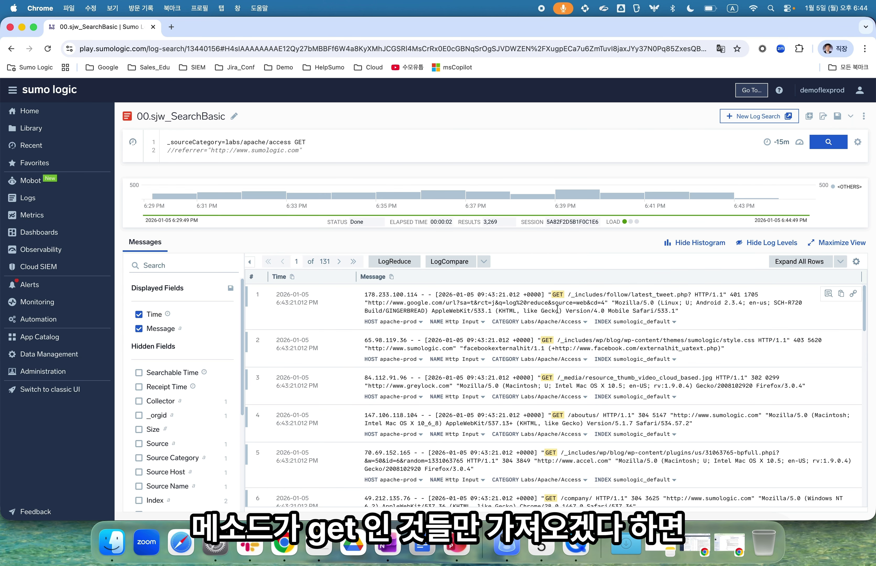
scroll(551, 373, "down", 8)
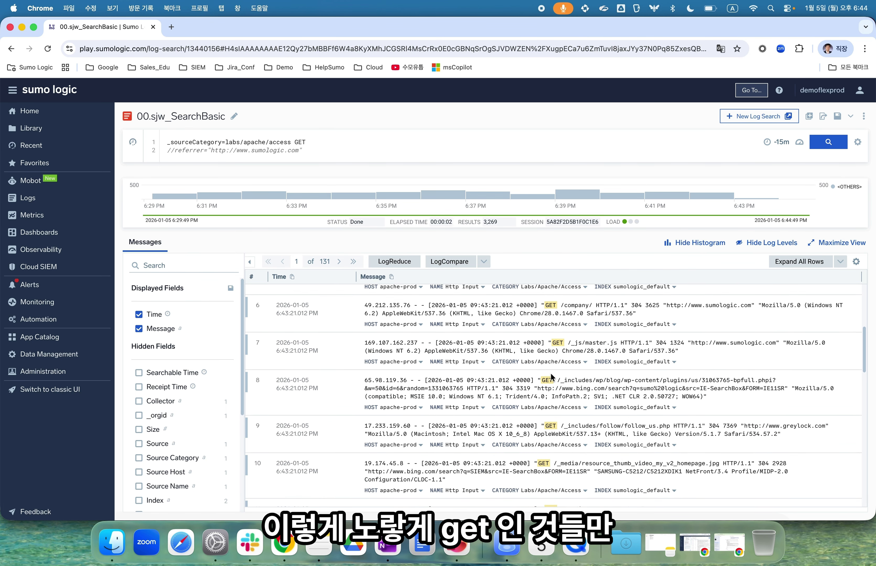
scroll(551, 373, "up", 8)
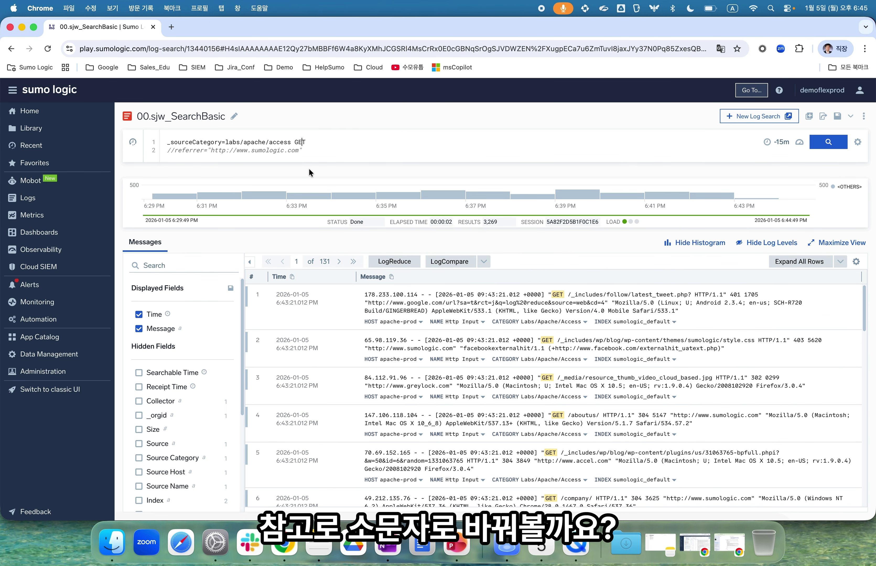
Change the keyword to geT with lowercase "ge", rerun the search and check the highlighted matches.
key("BackSpace")
key("BackSpace")
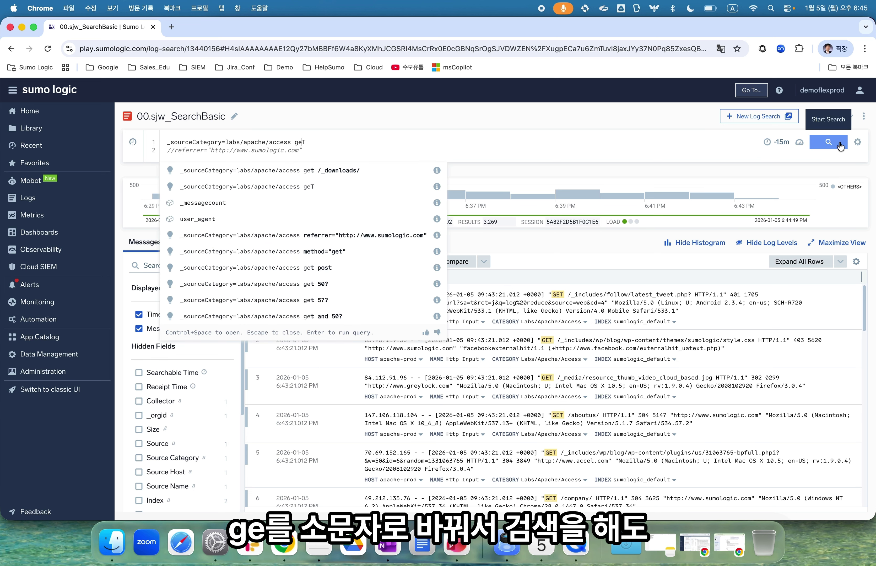
key("Return")
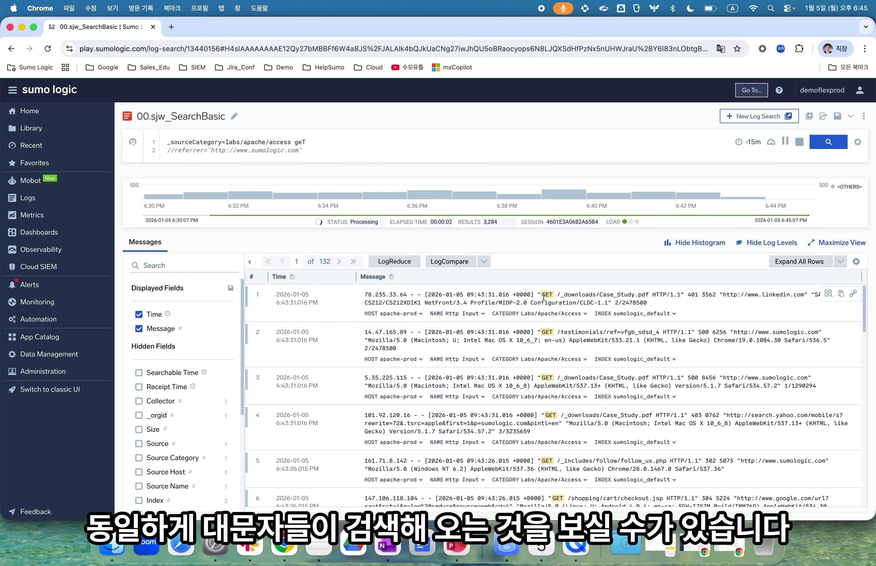
scroll(565, 430, "down", 5)
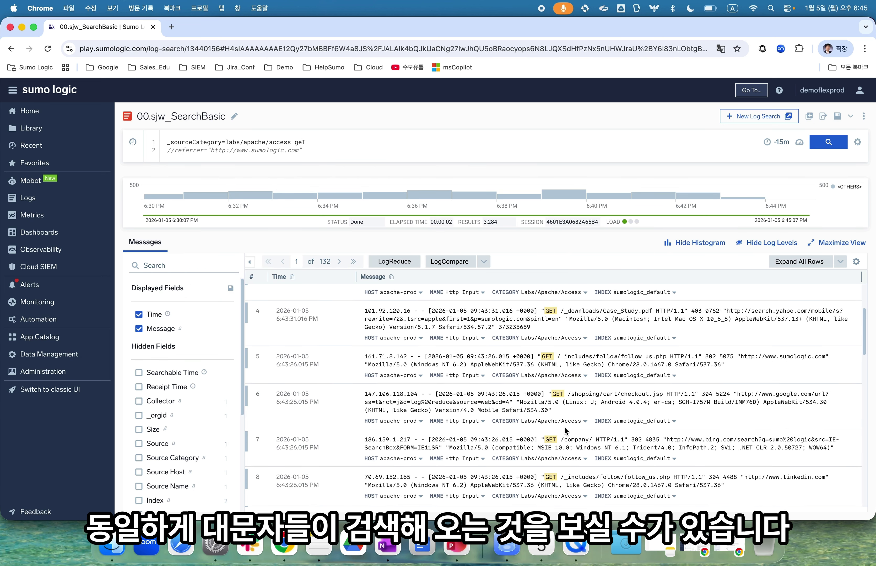
scroll(565, 430, "up", 5)
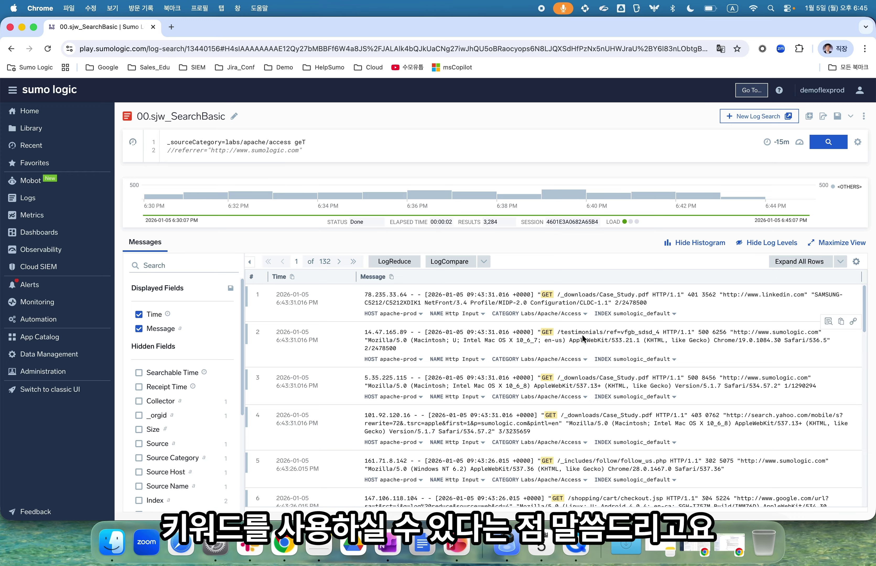
Insert an explicit "and" operator between the source category condition and geT, and run the search.
left_click(295, 143)
type("and")
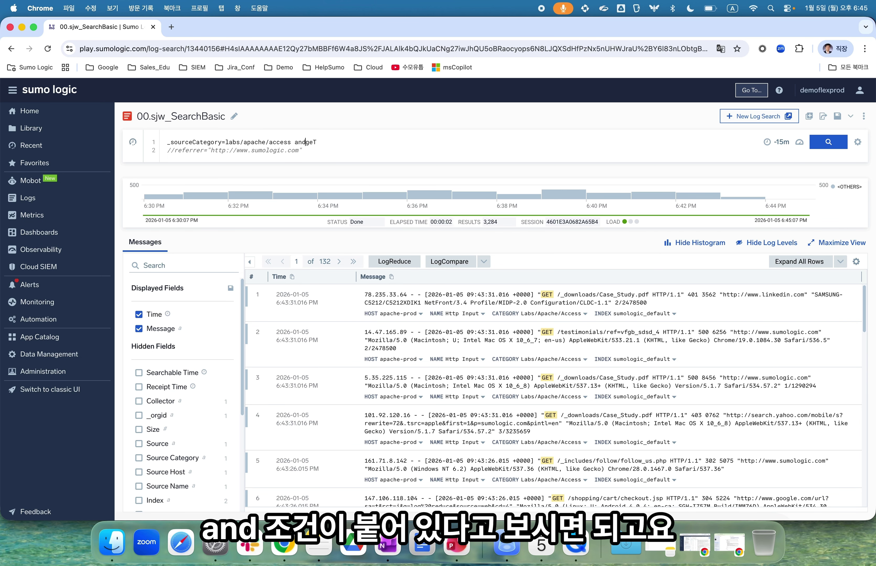
left_click(845, 147)
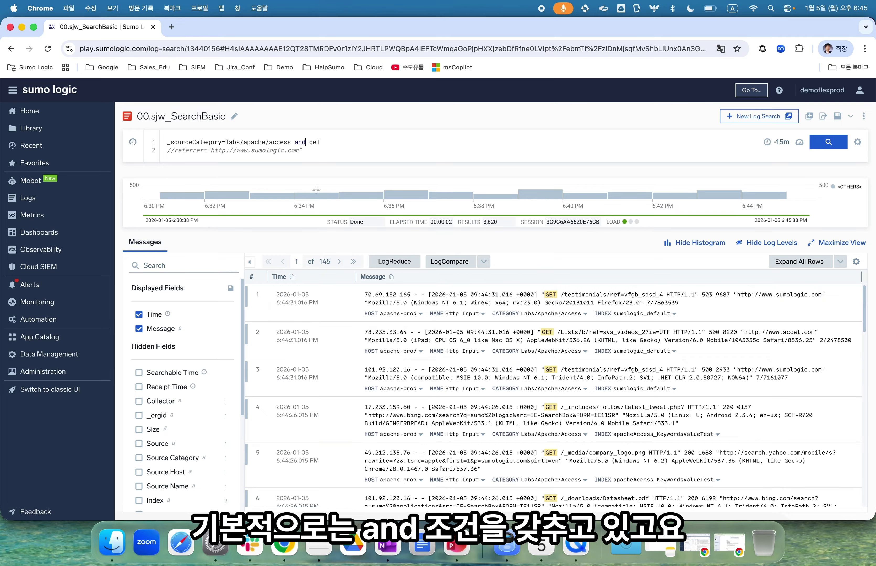
Replace the "and" operator in the query with "or" and run the search.
key("BackSpace")
key("BackSpace")
key("BackSpace")
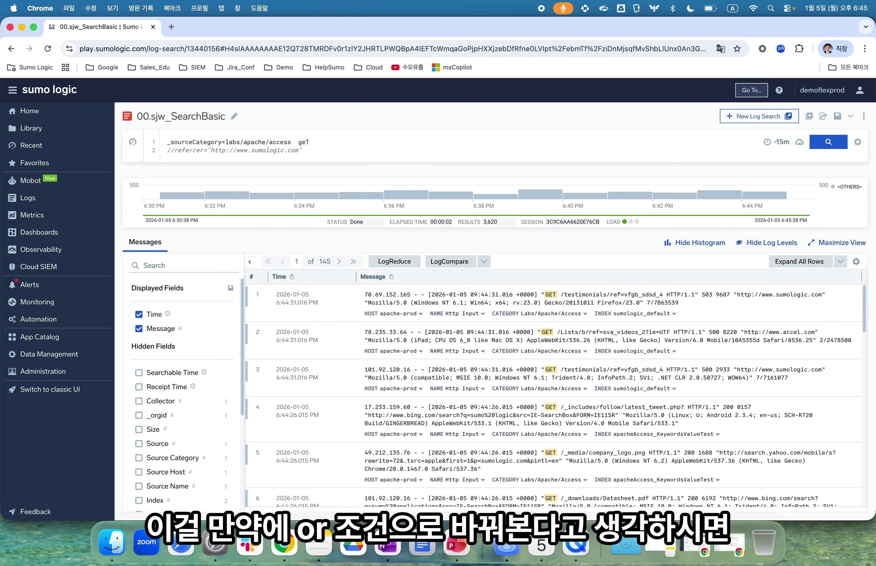
type("or")
key("Return")
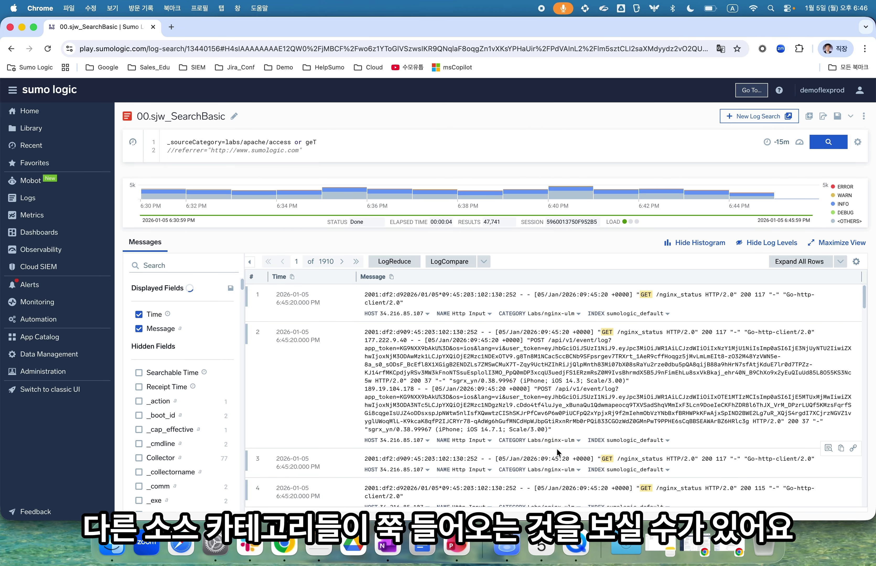
Open the value breakdown of the Source Category field to see which categories the search returned.
scroll(557, 448, "down", 1)
scroll(192, 486, "down", 5)
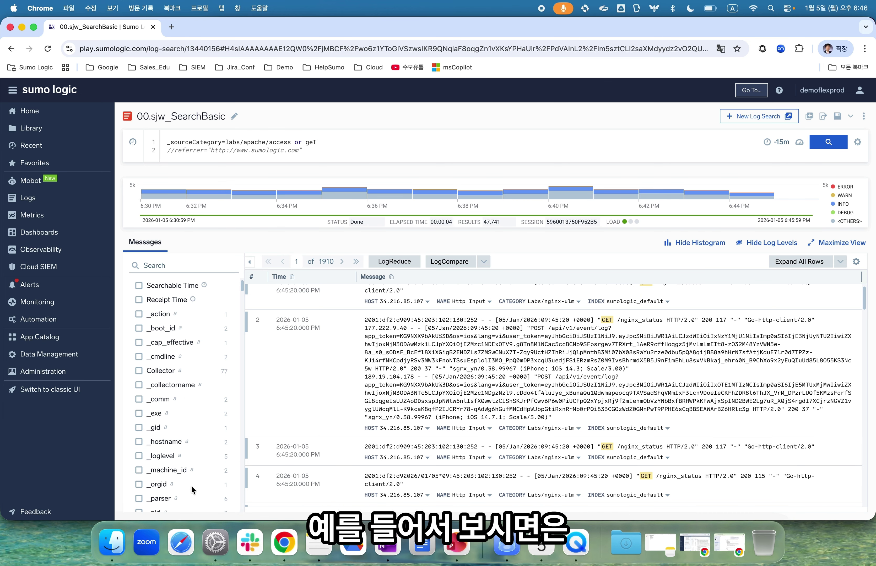
scroll(191, 486, "down", 7)
left_click(186, 471)
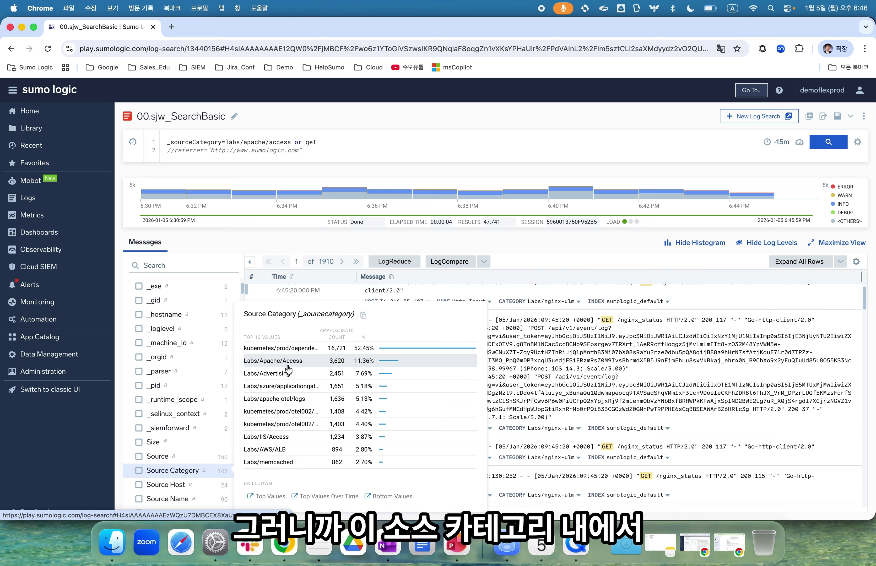
Enclose the source category condition and the geT keyword in separate parentheses around the "or" operator.
left_click(290, 142)
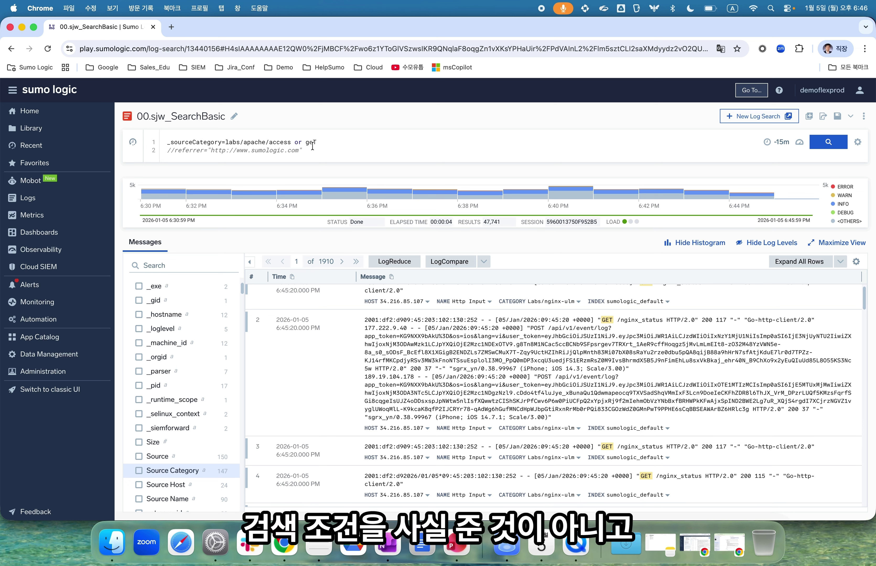
type(")")
key("super+Left")
type("(")
left_click(316, 143)
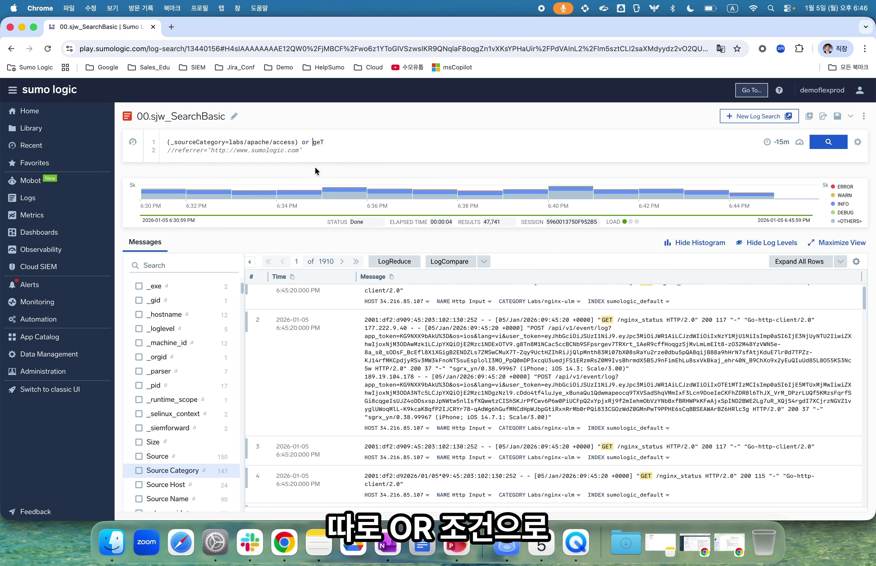
key("super+Right")
type(")")
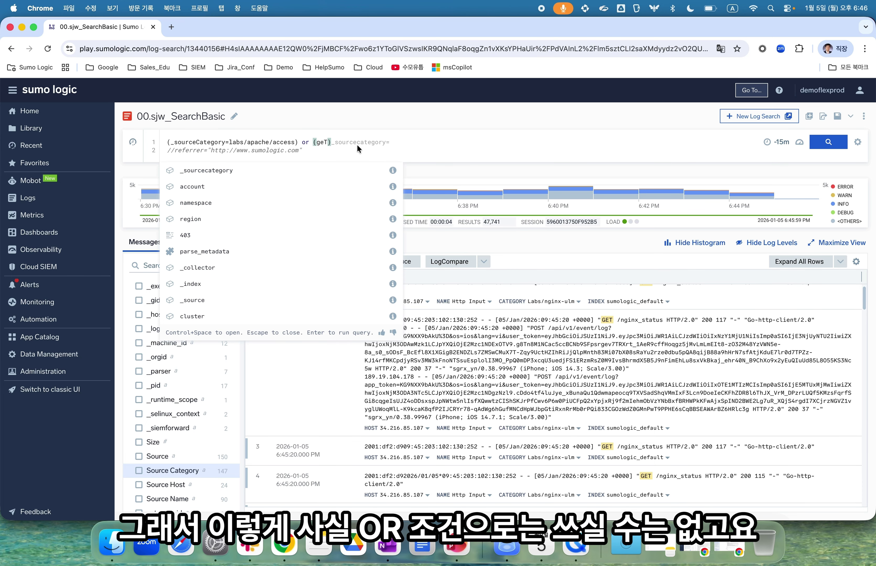
Undo the added parentheses and remove the operator so the query reads _sourceCategory=labs/apache/access geT.
key("super+z")
key("super+z")
key("super+z")
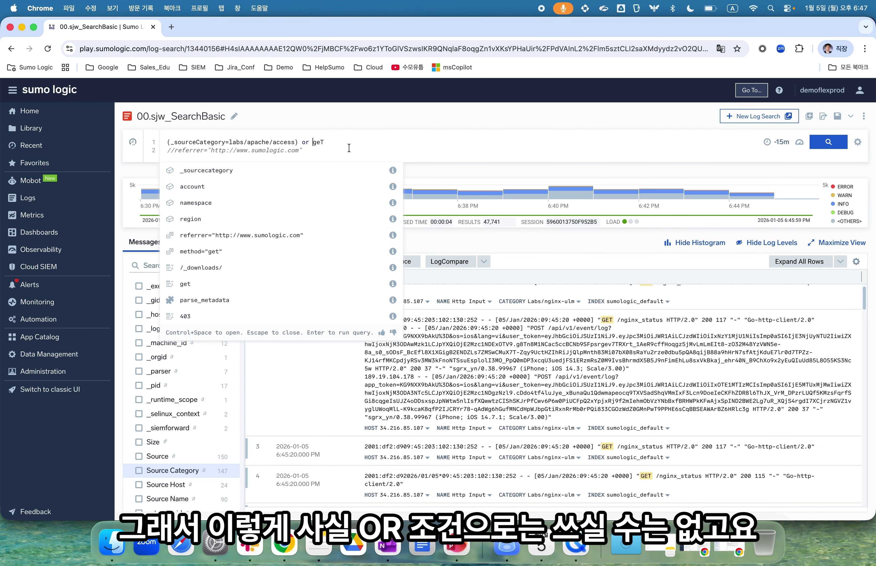
key("super+z")
type("and")
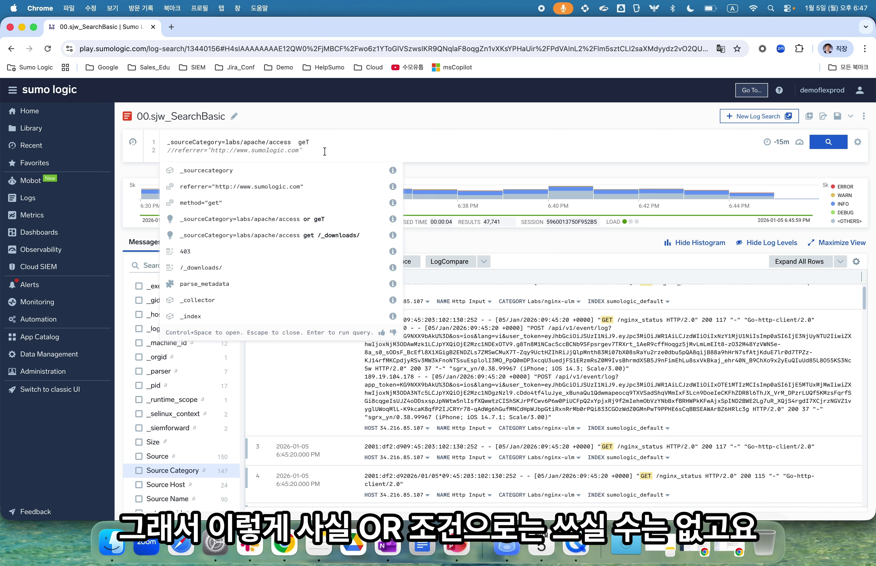
key("BackSpace")
key("BackSpace")
key("BackSpace")
key("BackSpace")
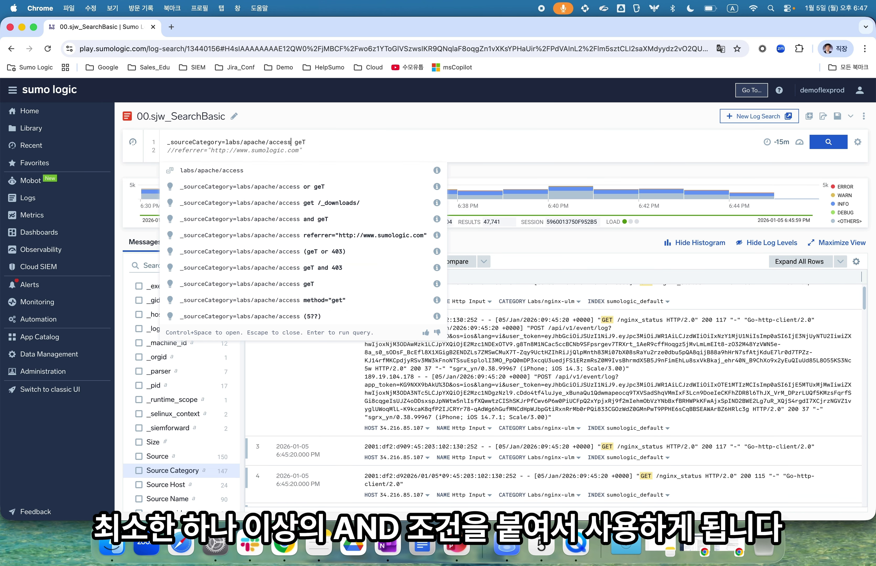
Append "and 403" after the geT keyword in the query and run the search.
key("Right")
key("Right")
key("Right")
key("Right")
key("Right")
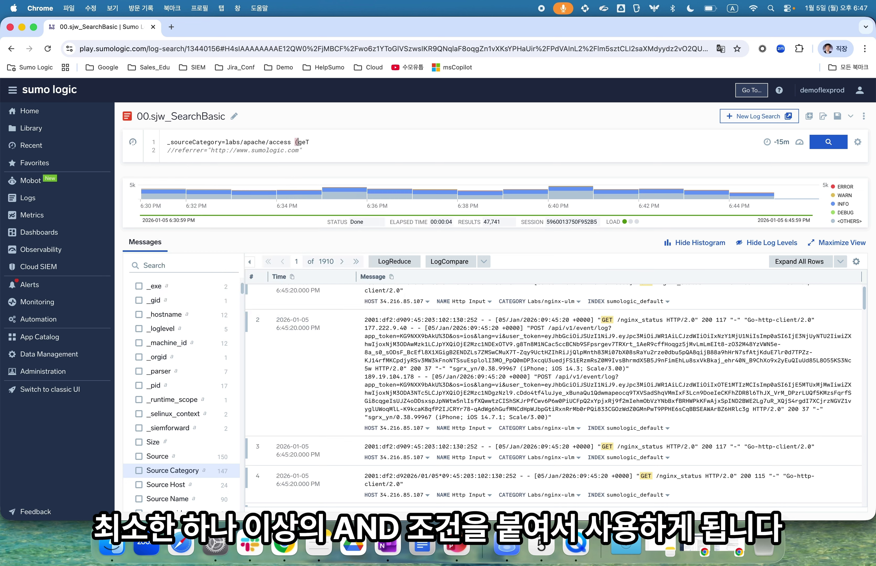
key("Left")
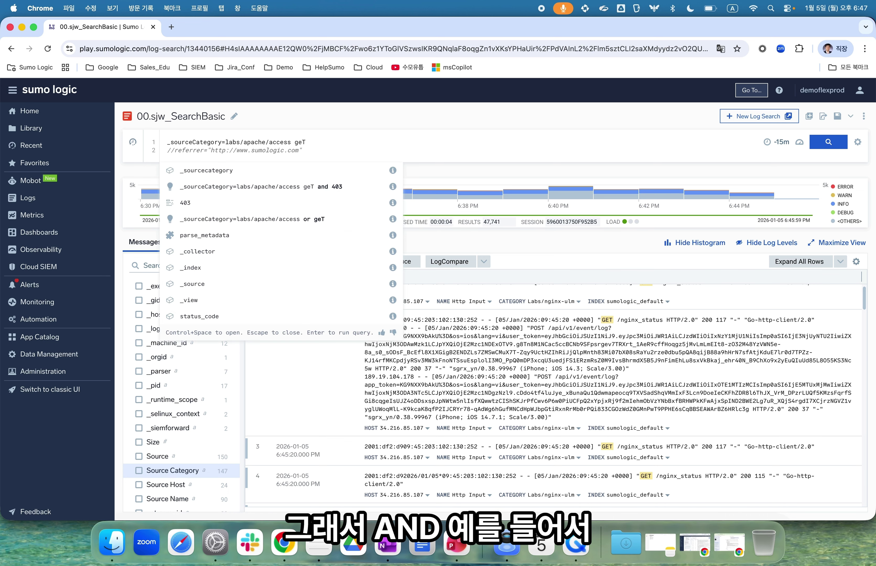
type("and 40")
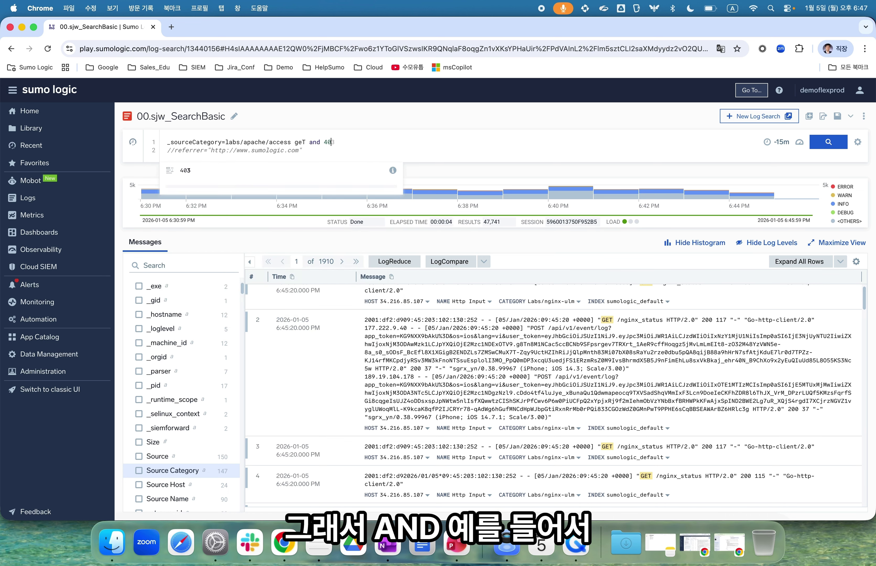
key("BackSpace")
key("BackSpace")
type("403")
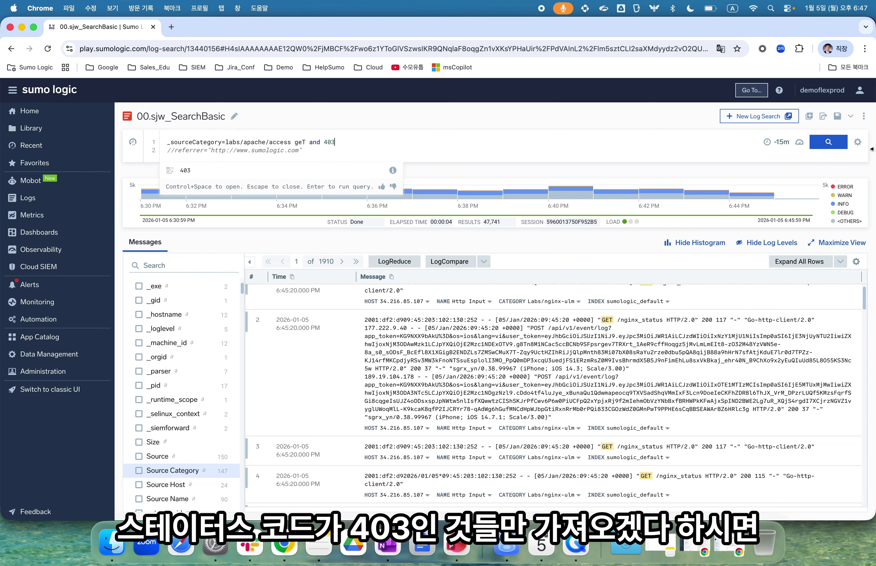
key("Return")
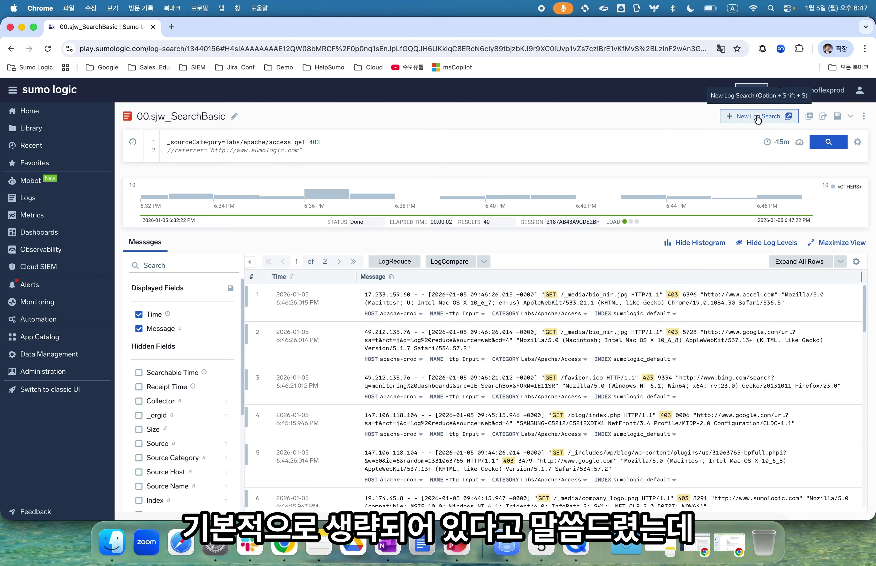
Remove the "and" operator between geT and 403, rerun the search and check the matching messages.
key("BackSpace")
key("BackSpace")
key("BackSpace")
key("BackSpace")
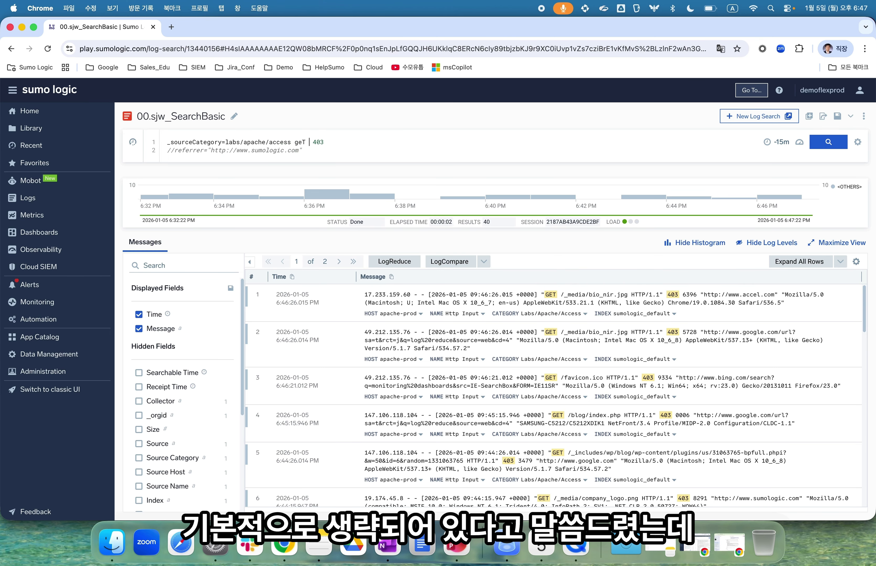
left_click(828, 142)
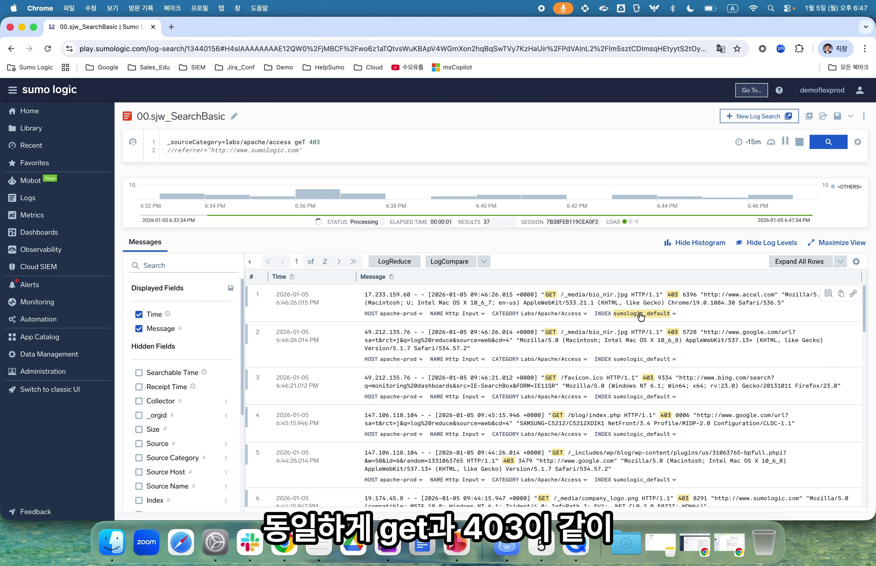
scroll(668, 408, "down", 2)
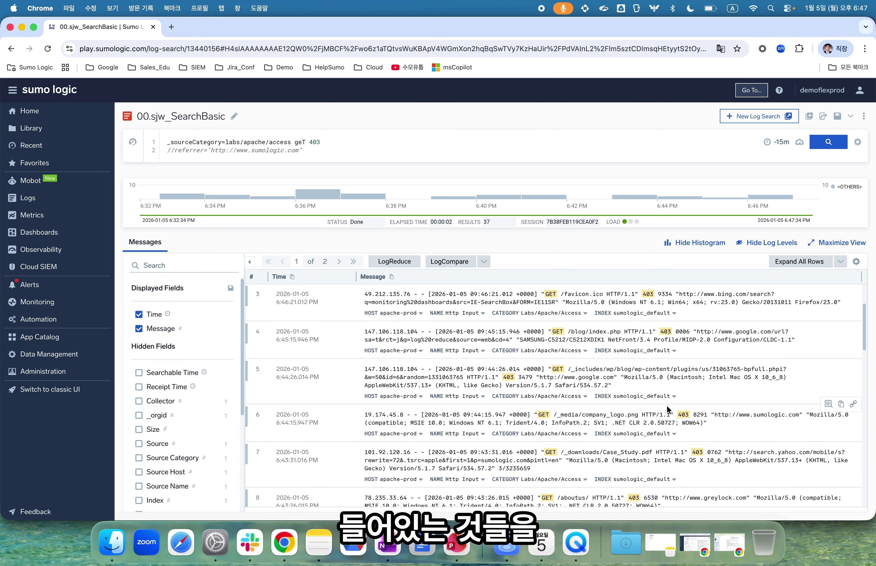
scroll(667, 409, "up", 2)
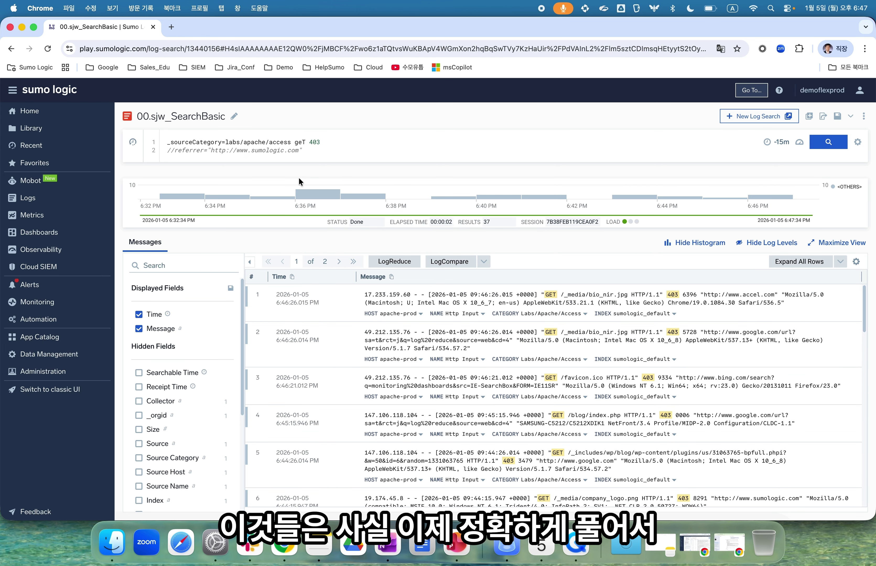
Group the keywords after the source category as (geT and 403) and run the search.
left_click(297, 142)
type("(")
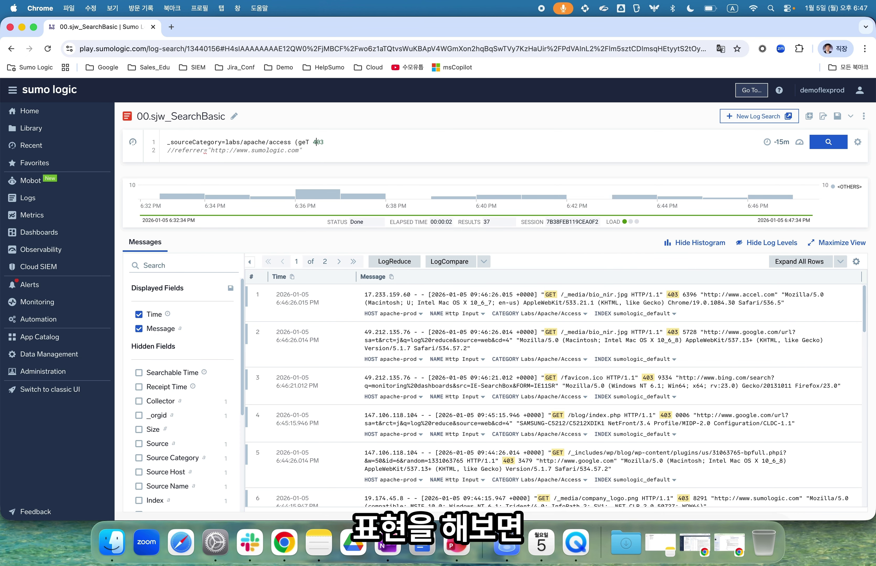
type(")")
left_click(313, 142)
type("and")
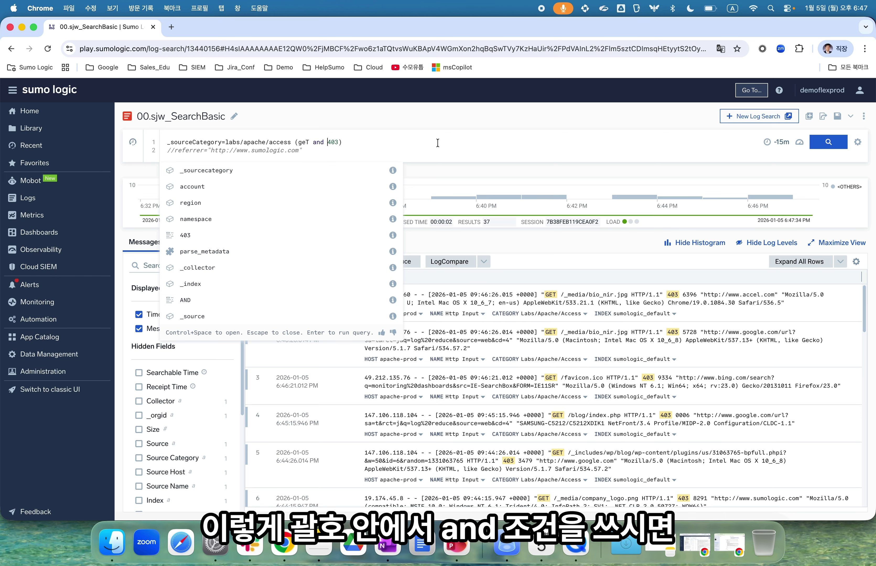
left_click(828, 142)
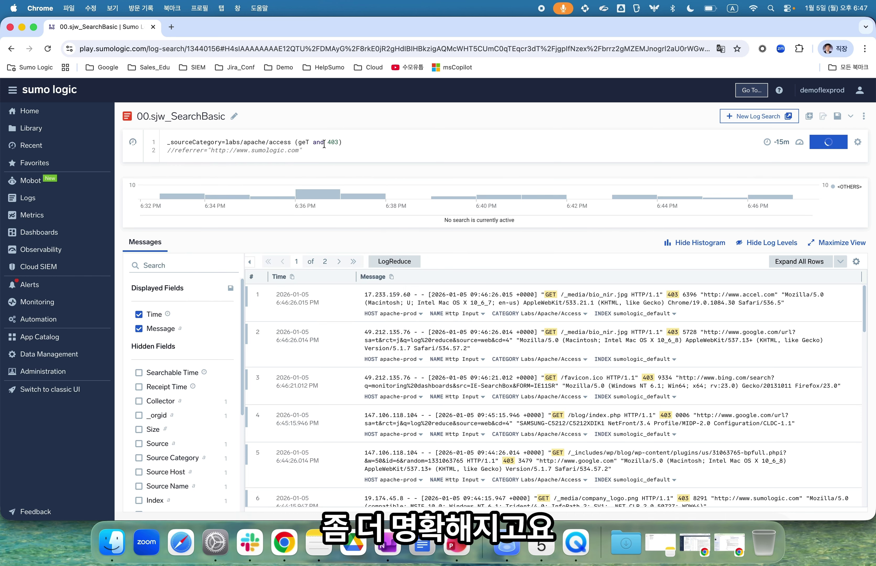
Replace the "and" inside the parentheses with "or", rerun the search and look through the returned messages.
key("BackSpace")
key("BackSpace")
key("BackSpace")
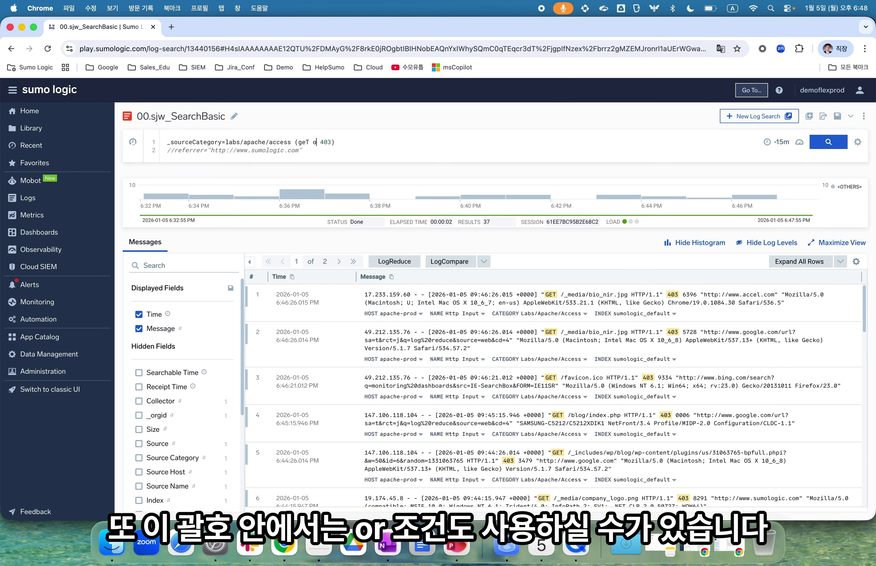
type("or")
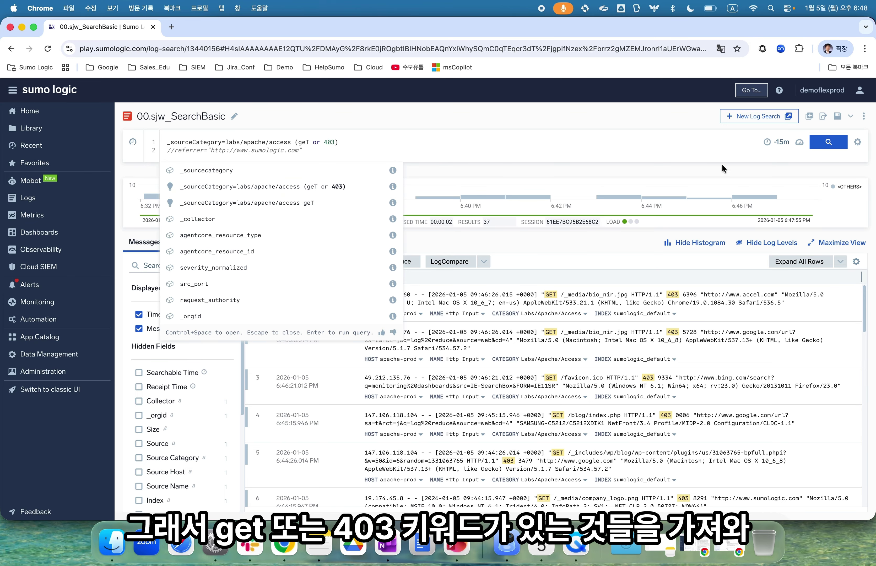
left_click(828, 142)
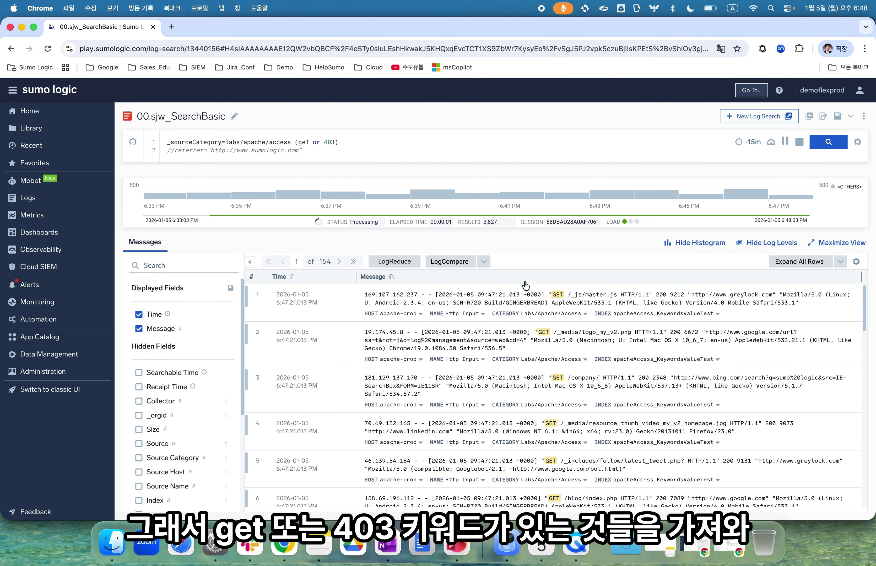
scroll(650, 423, "down", 10)
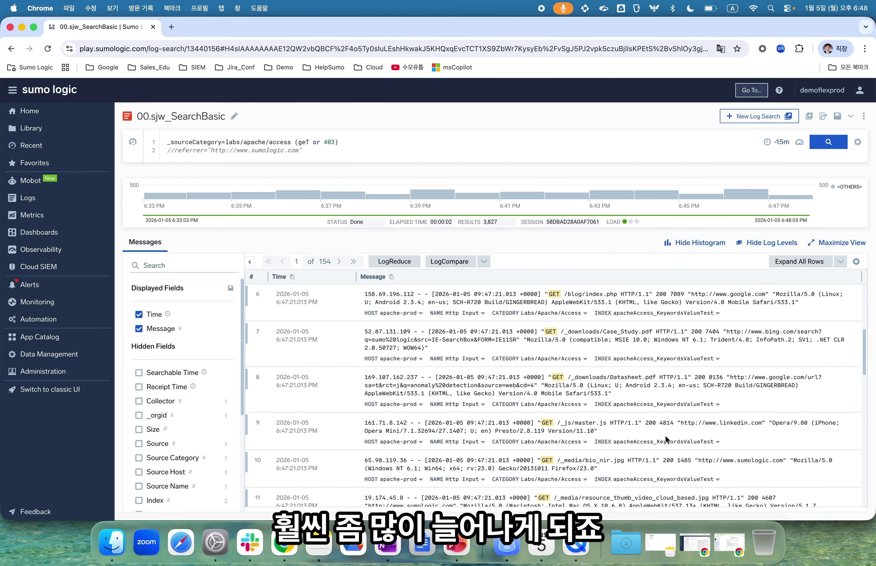
scroll(663, 446, "up", 10)
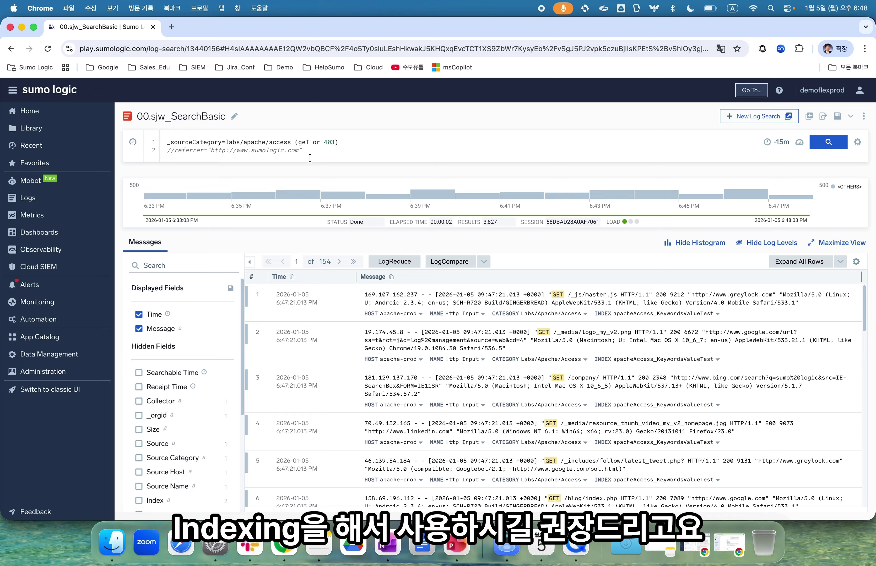
Remove the parentheses and the "or" operator, shorten 403 to the wildcard 4*, run the search and check the matching messages.
left_click(323, 141)
key("BackSpace")
key("BackSpace")
key("BackSpace")
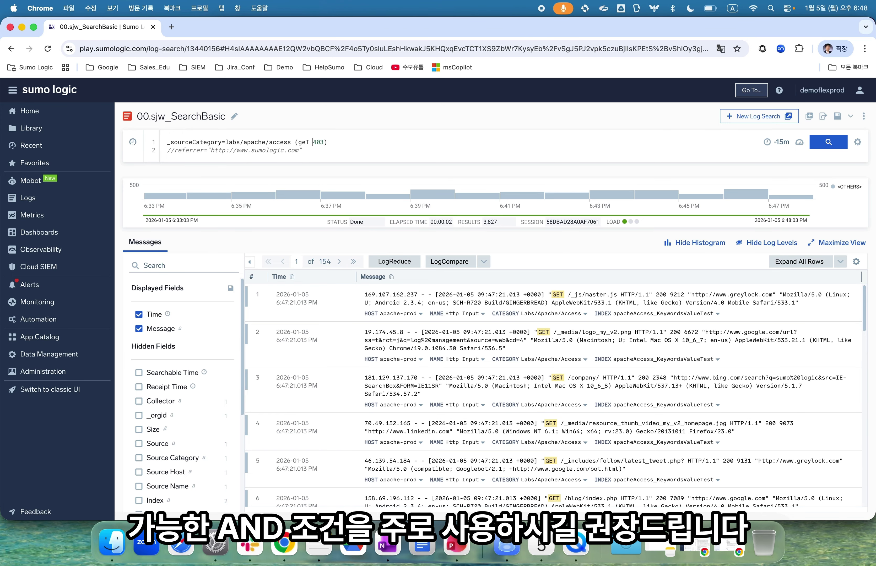
left_click(350, 140)
key("BackSpace")
key("BackSpace")
left_click(338, 140)
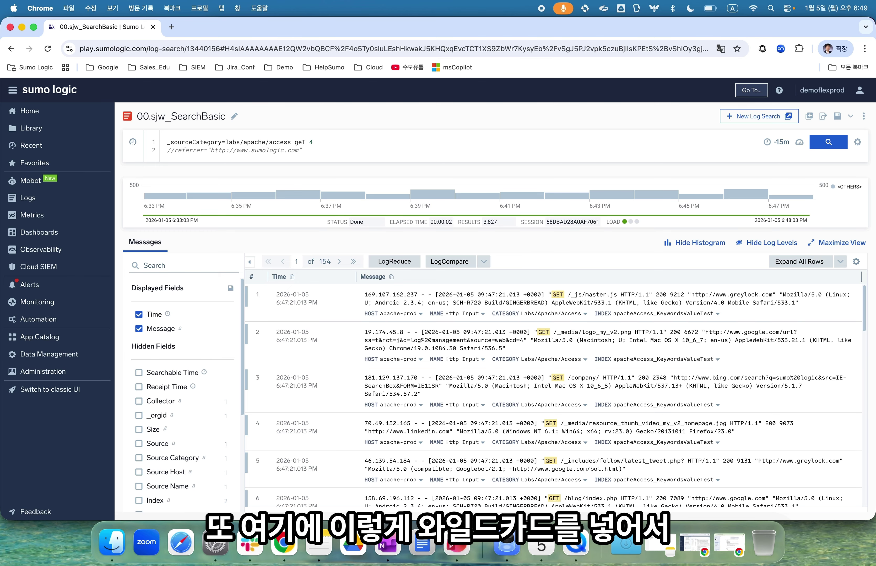
type("*")
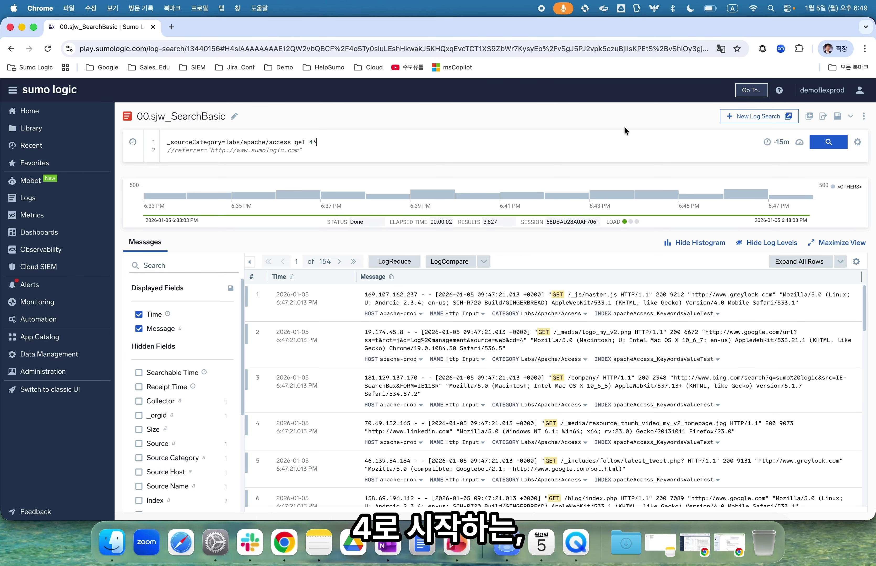
left_click(843, 146)
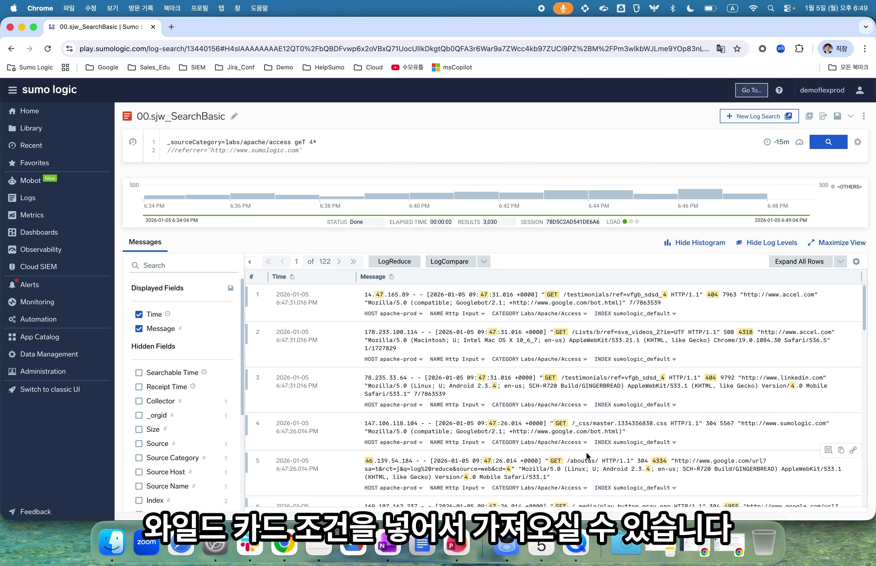
scroll(588, 457, "down", 2)
scroll(588, 457, "up", 2)
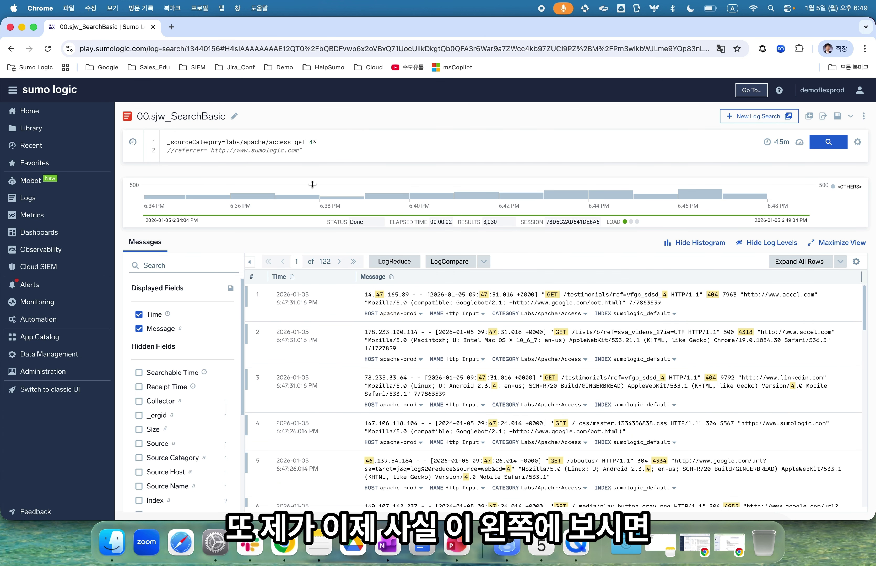
Remove the geT and 4* keywords from the query and display the method and referrer fields as columns in the results.
left_click(327, 142)
key("BackSpace")
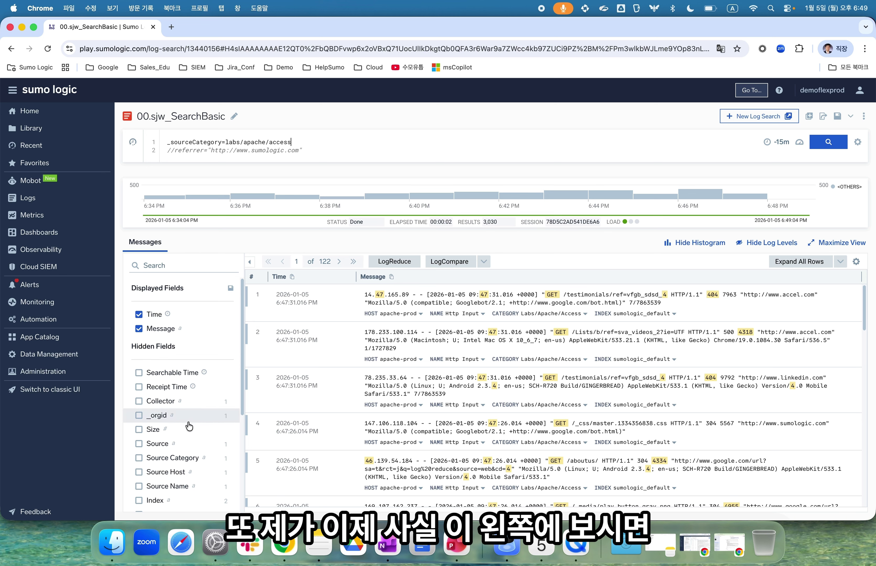
scroll(180, 451, "down", 3)
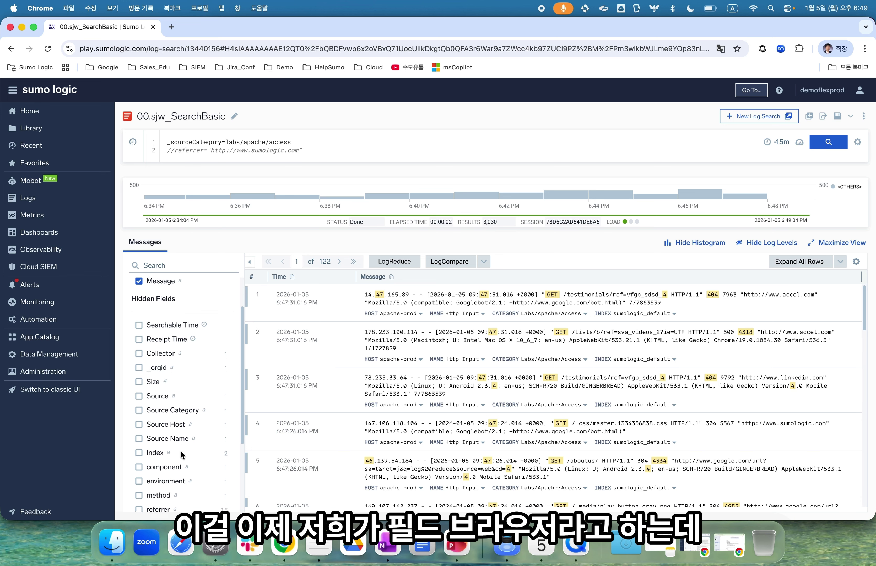
scroll(182, 453, "down", 1)
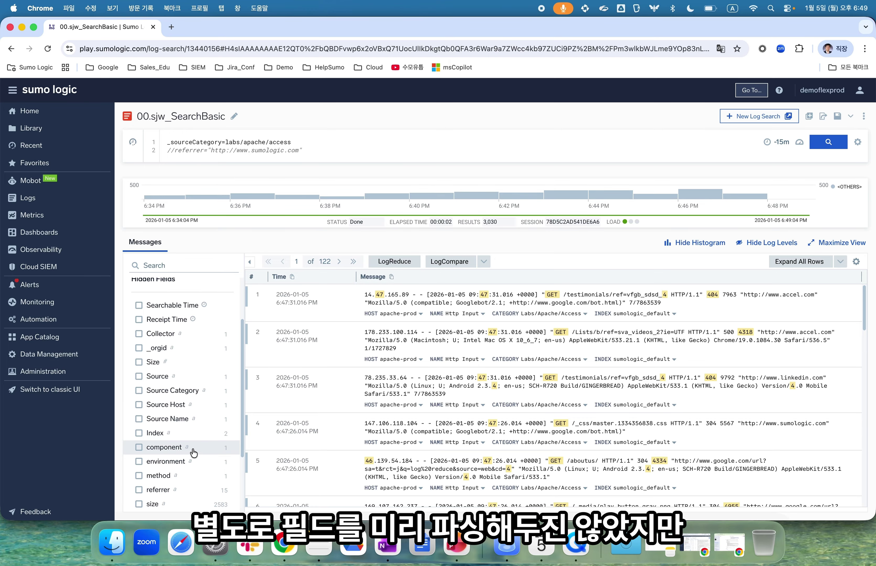
scroll(192, 454, "down", 2)
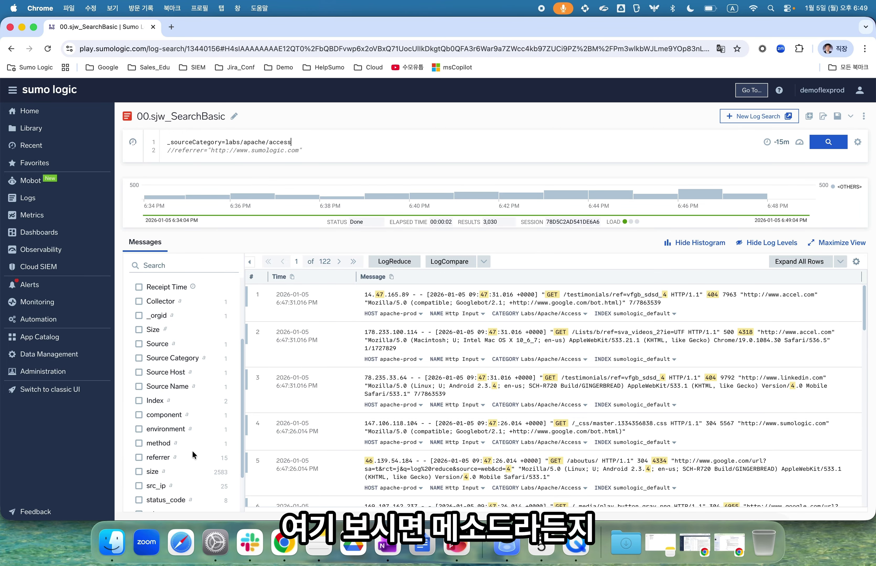
left_click(161, 446)
left_click(139, 444)
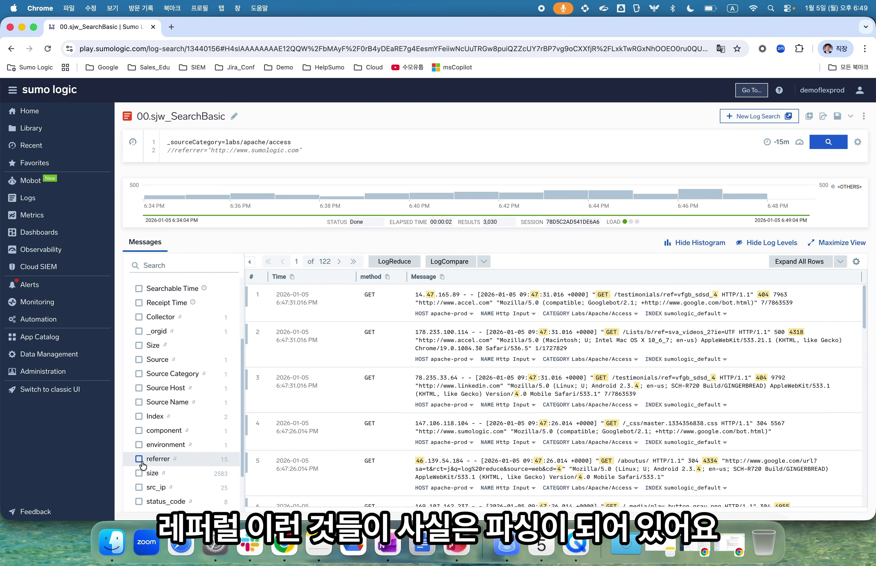
left_click(147, 471)
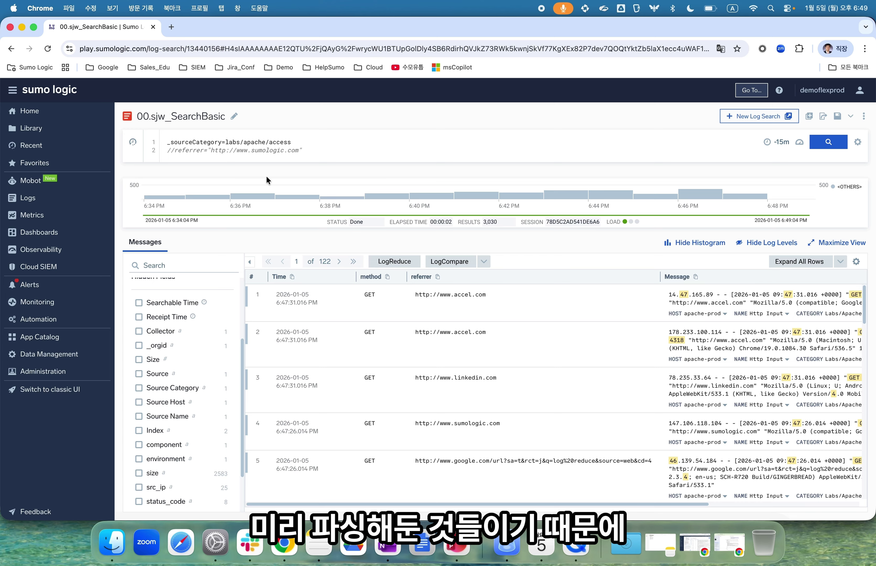
left_click(174, 150)
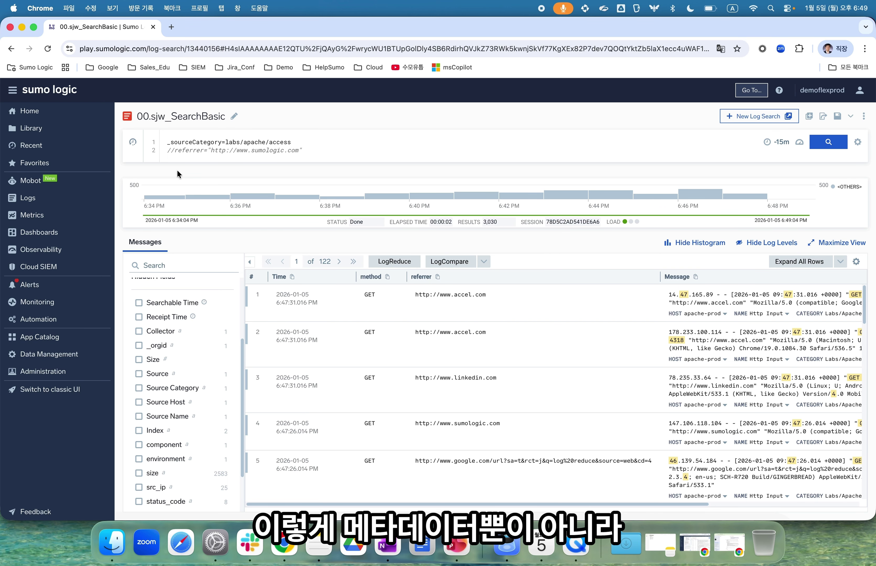
key("BackSpace")
key("BackSpace")
key("BackSpace")
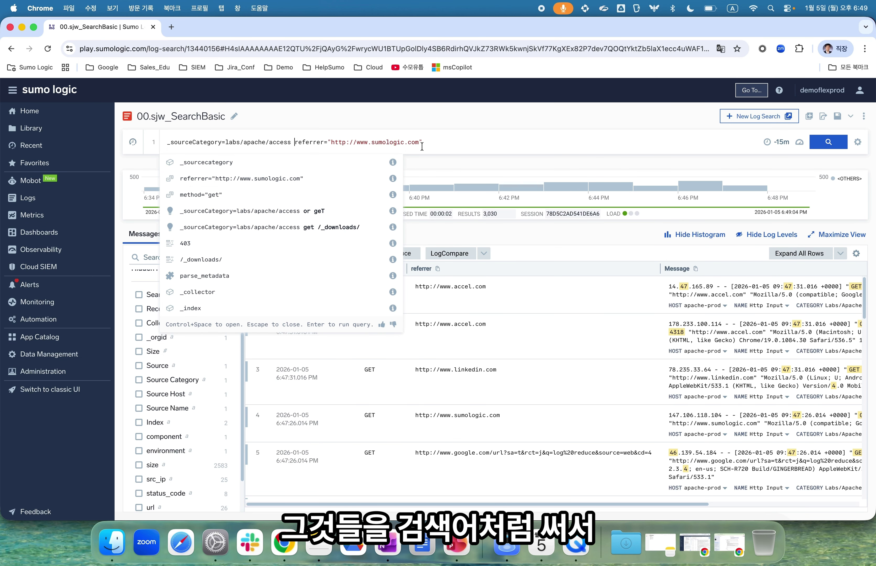
left_click(830, 143)
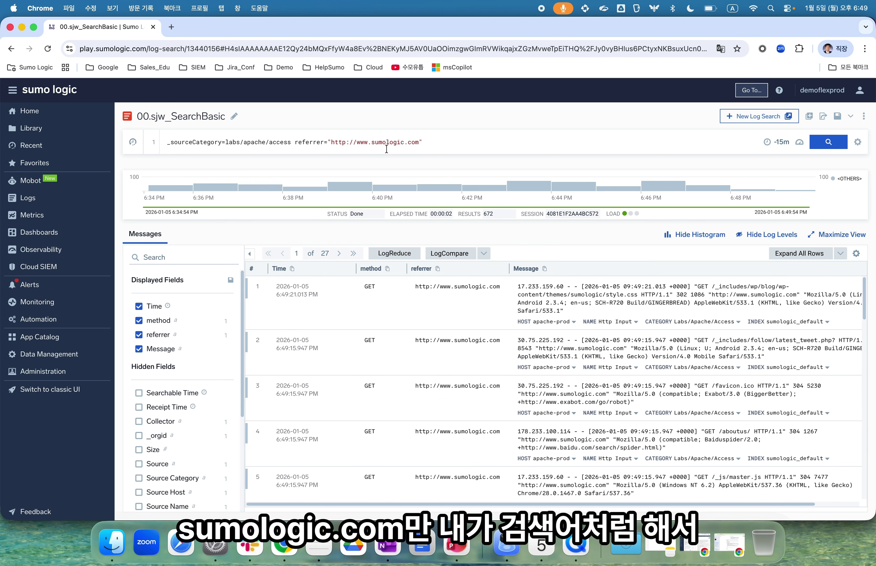
scroll(470, 432, "down", 10)
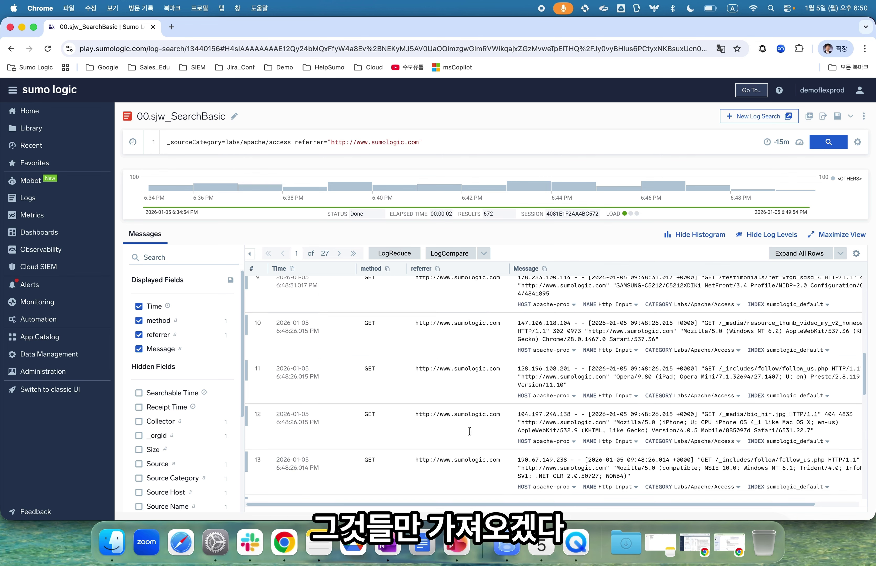
scroll(520, 413, "up", 6)
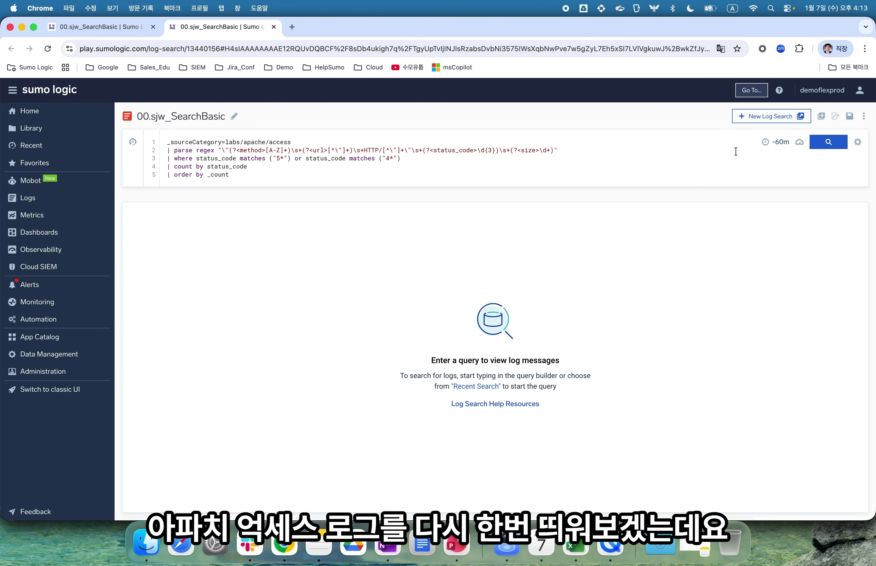
Run the Apache access query that counts 4* and 5* status codes and highlight its parse regex line.
left_click(830, 143)
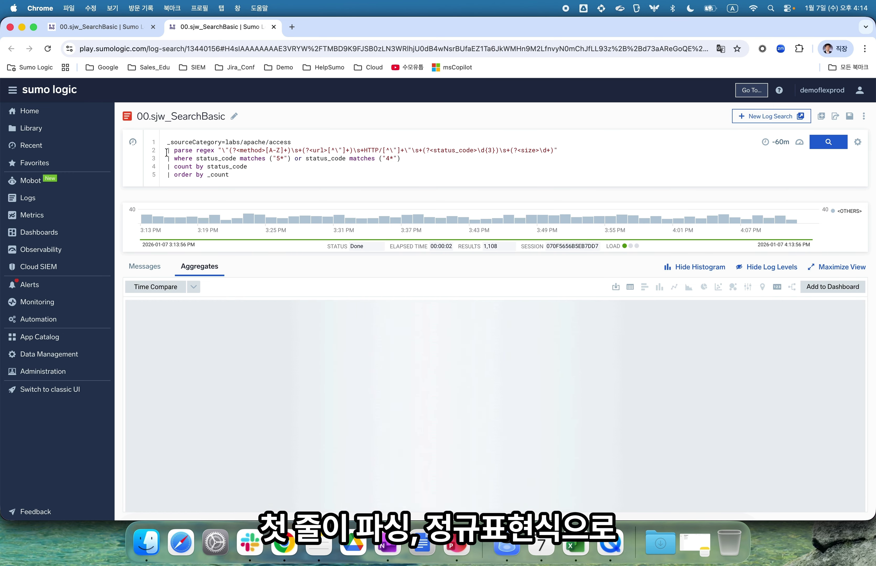
left_click(174, 151)
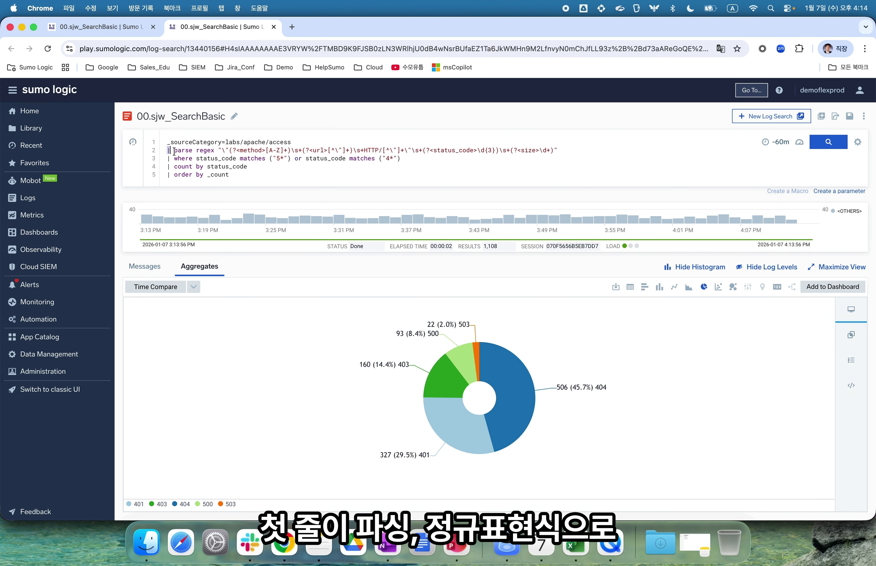
left_click_drag(174, 151, 559, 150)
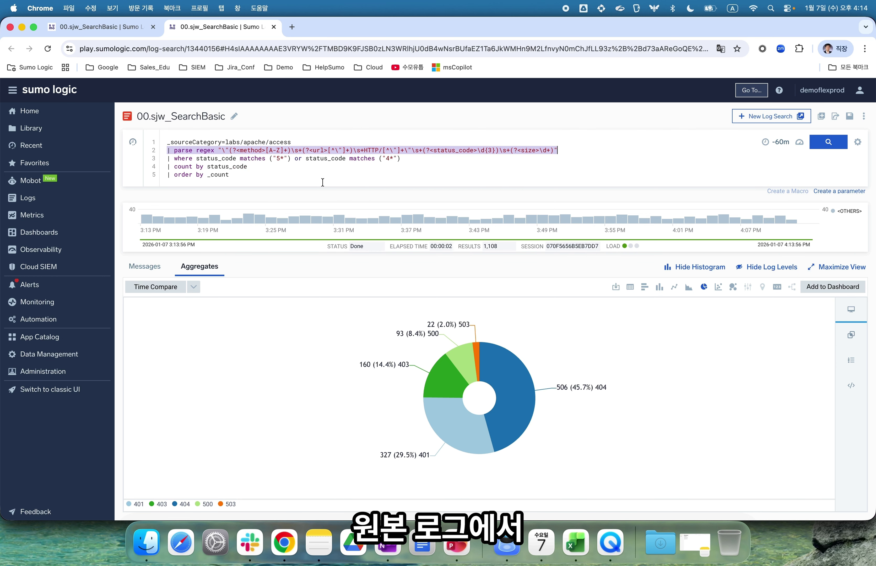
left_click(278, 162)
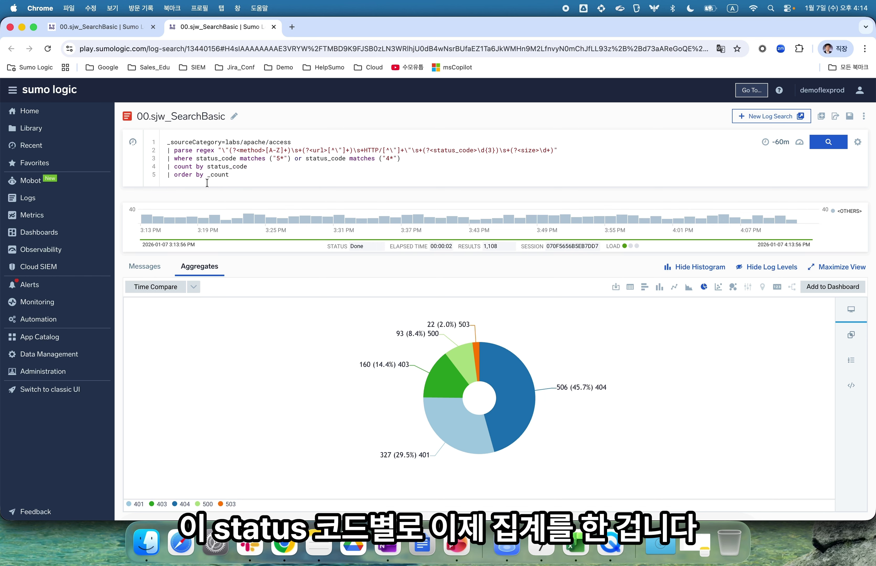
Show the status code counts as a table, then view the raw messages beside their parsed fields.
left_click(631, 287)
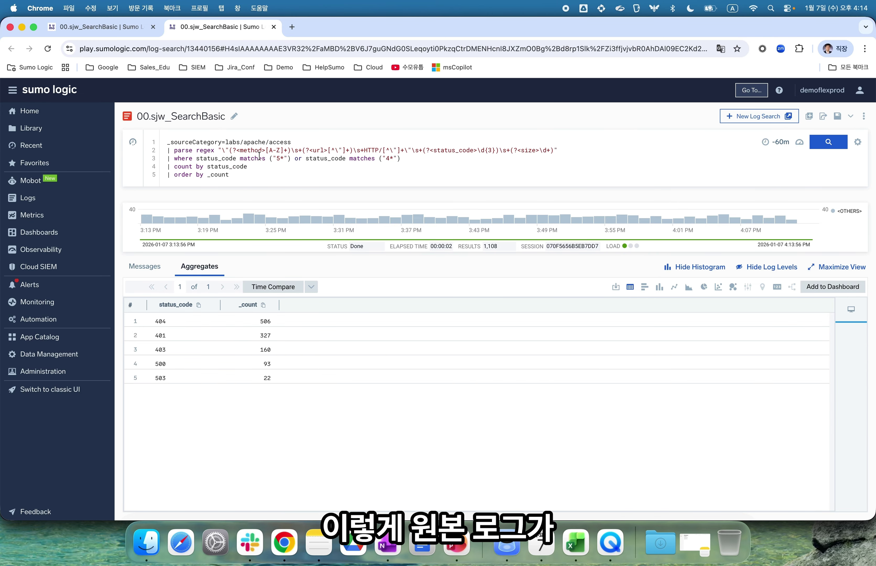
left_click(147, 267)
scroll(644, 406, "right", 10)
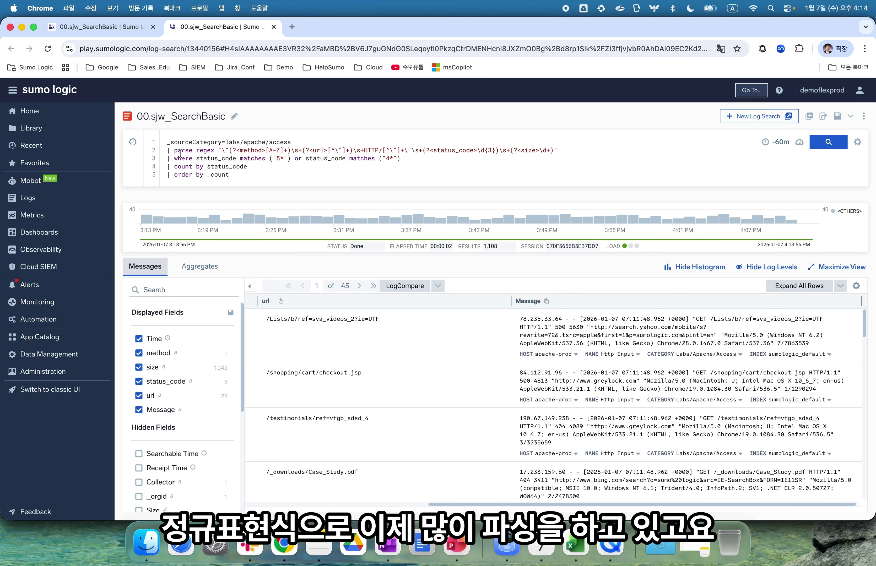
Return to the first search tab and open the saved search "03. Login Trend by Users" from the library.
left_click(119, 33)
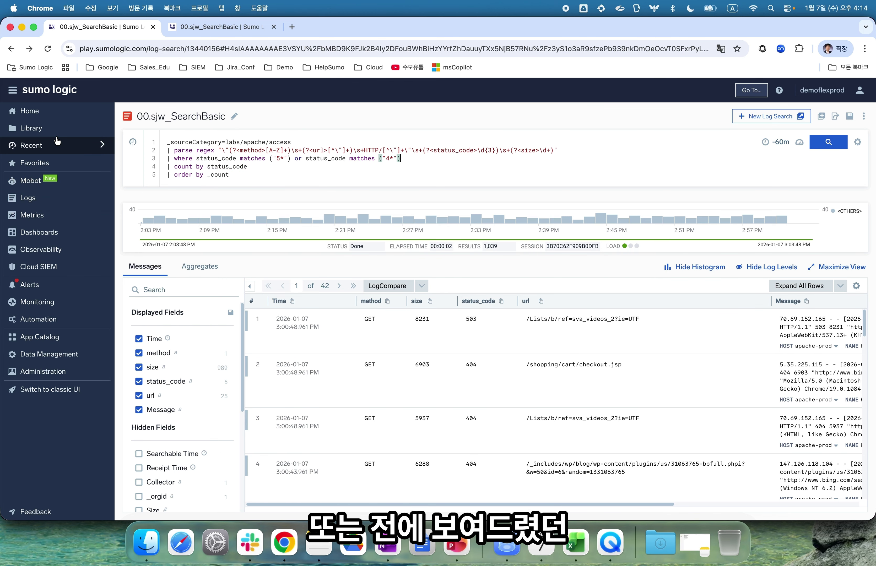
left_click(77, 133)
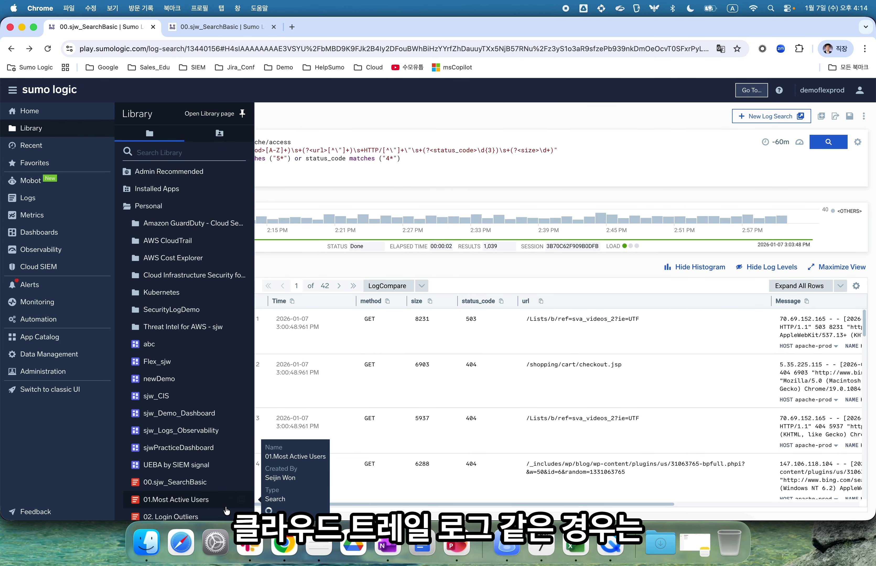
left_click(236, 512)
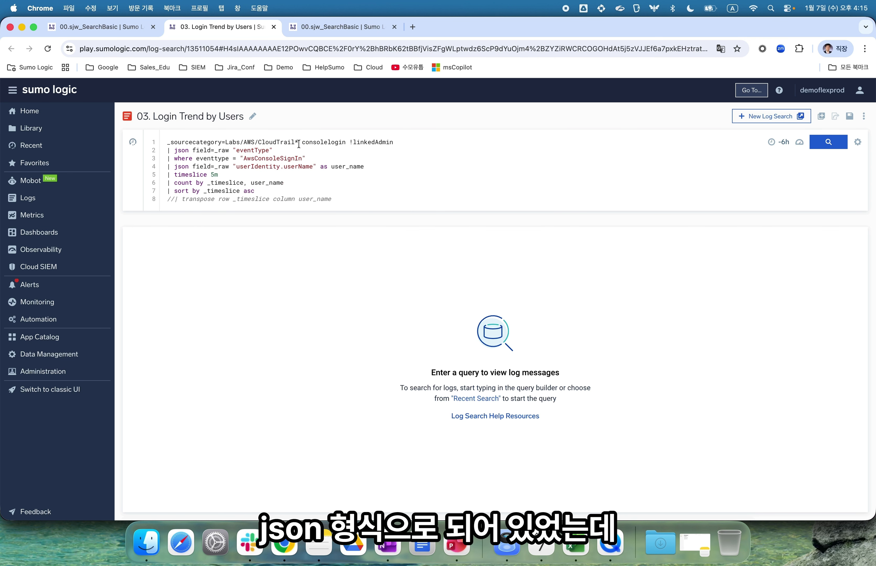
Delete every query line after _sourcecategory=Labs/AWS/CloudTrail* consolelogin !linkedAdmin.
left_click_drag(167, 150, 420, 244)
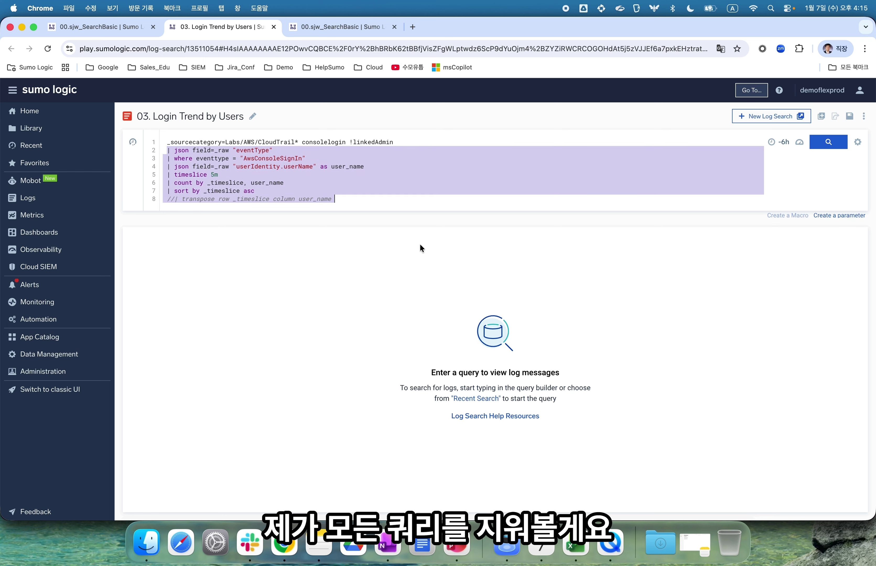
key("BackSpace")
key("BackSpace")
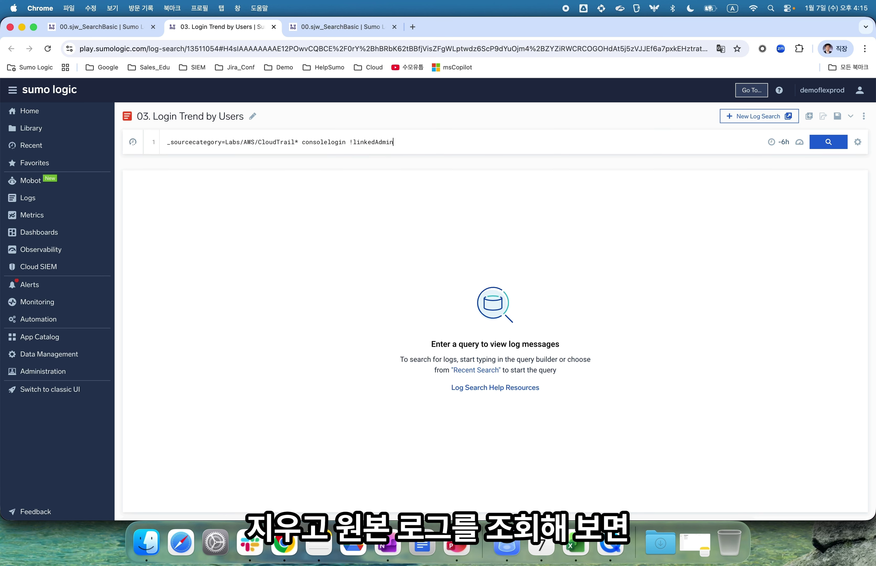
Reduce the query to _sourcecategory=Labs/AWS/CloudTrail, run it and review the automatically parsed JSON fields.
left_click_drag(301, 142, 456, 151)
key("BackSpace")
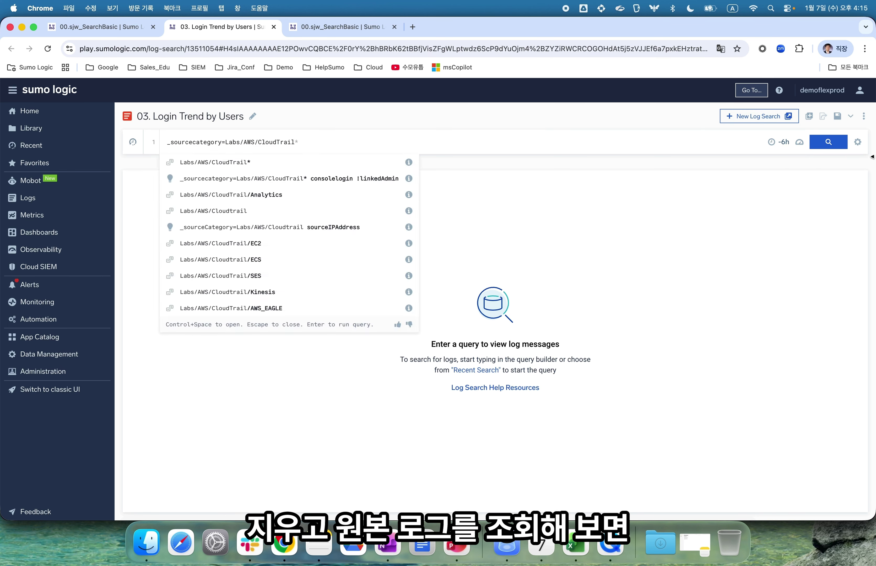
key("BackSpace")
key("Return")
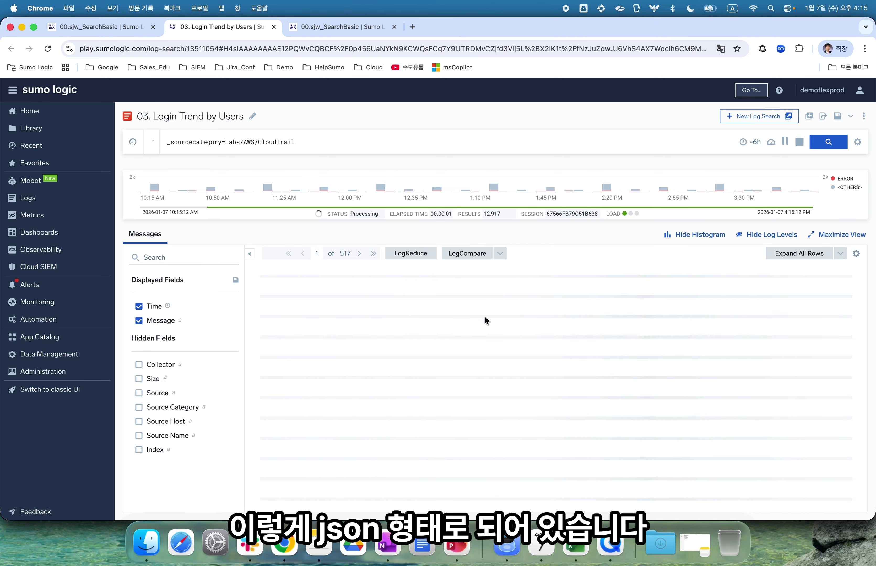
scroll(147, 436, "down", 7)
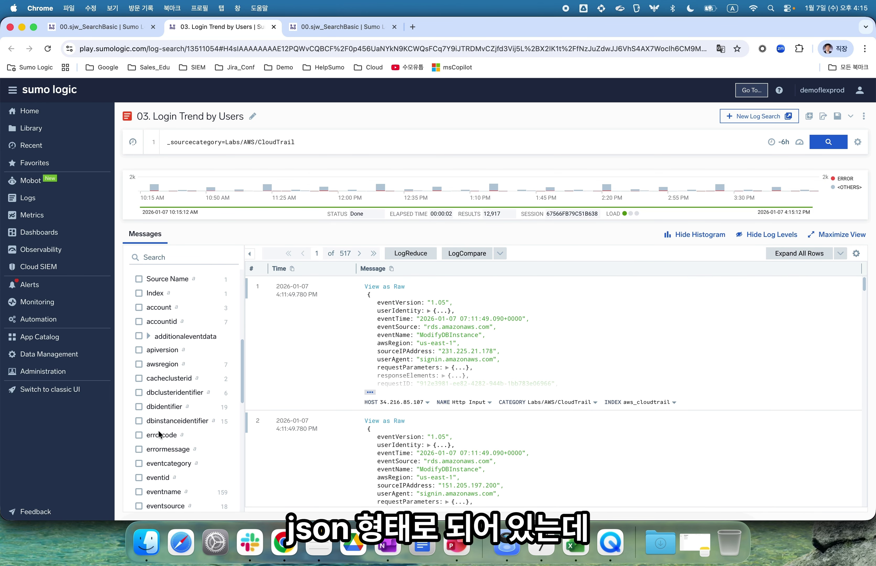
scroll(183, 418, "down", 6)
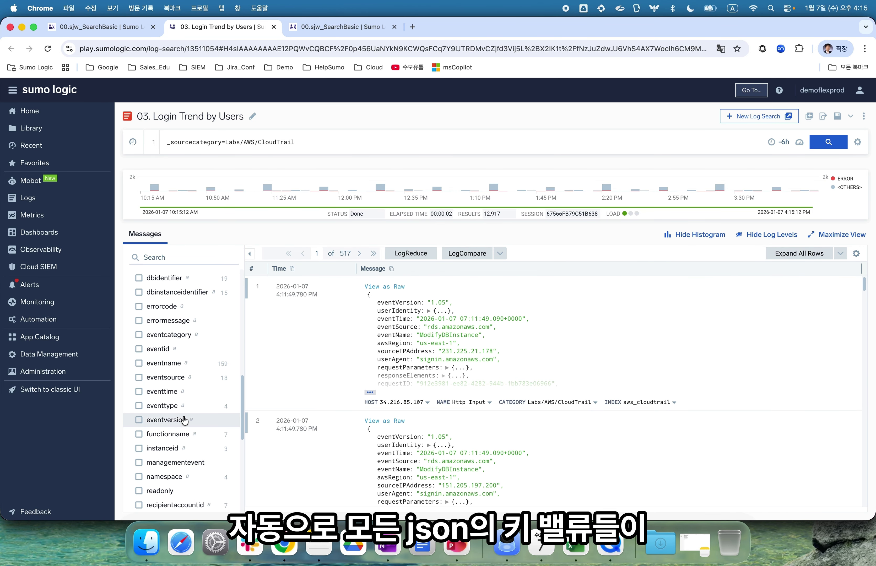
scroll(190, 415, "down", 3)
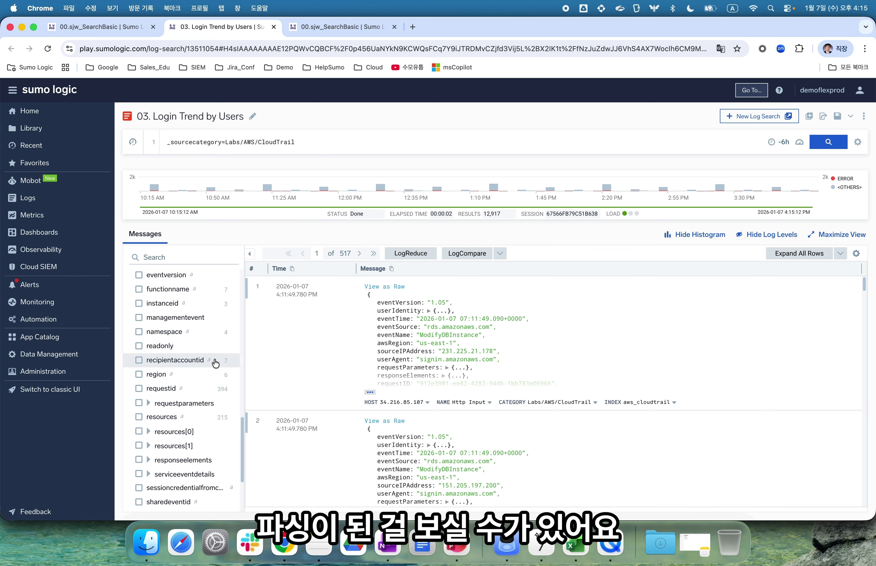
Switch the search's parsing mode to Manual and review the field list of the reloaded results.
left_click(858, 142)
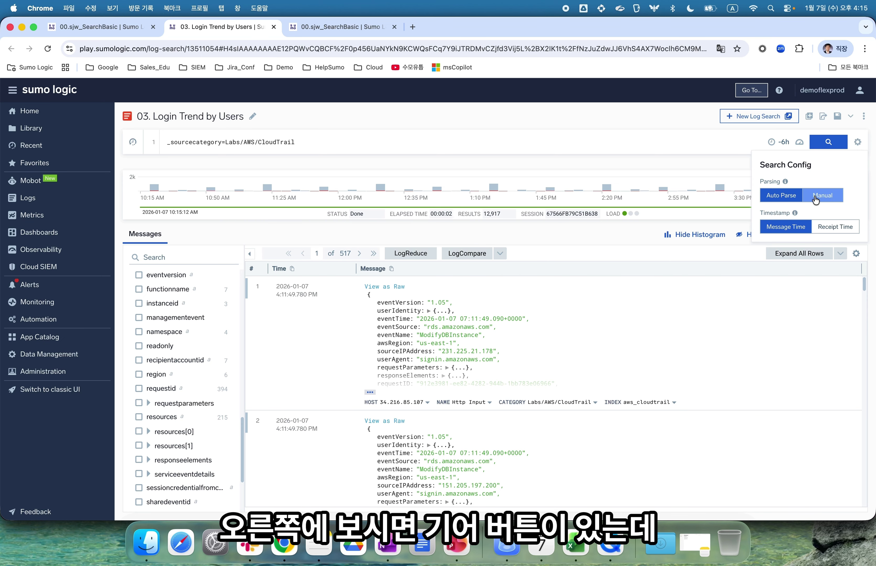
left_click(835, 197)
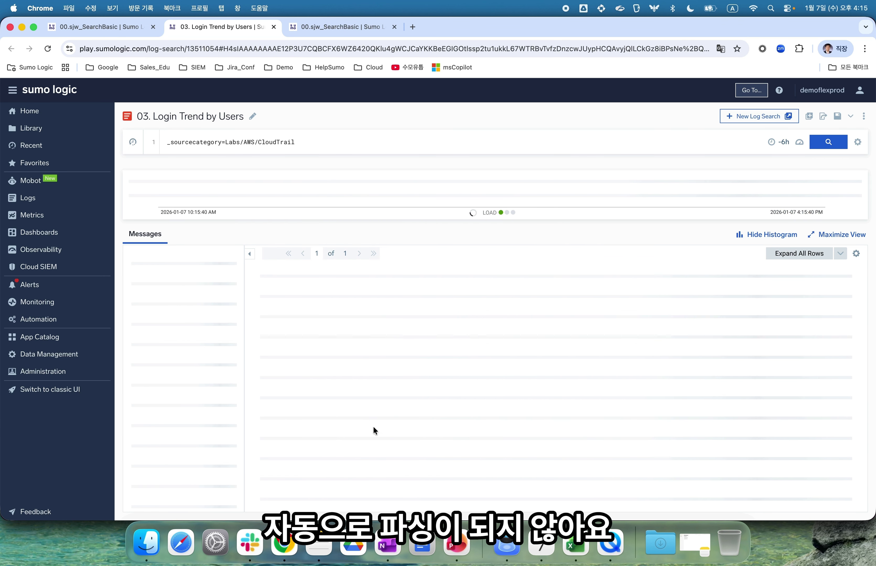
scroll(159, 445, "down", 3)
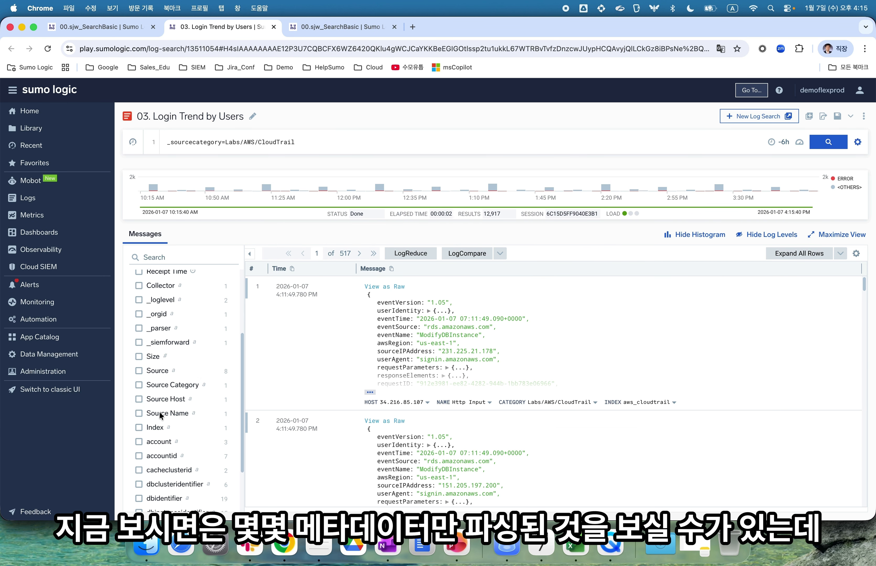
scroll(199, 387, "up", 5)
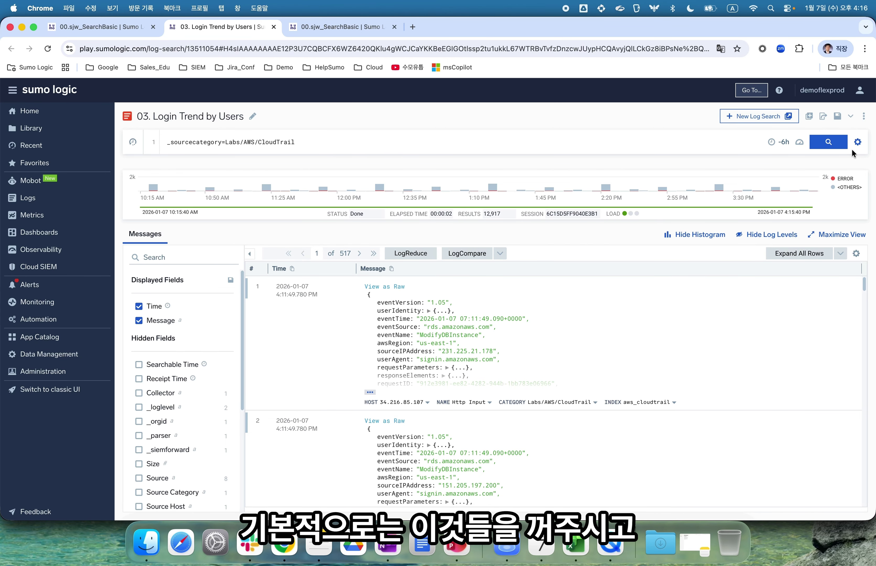
Add the line | json auto to the CloudTrail query, run it and look through the extracted fields.
left_click(308, 143)
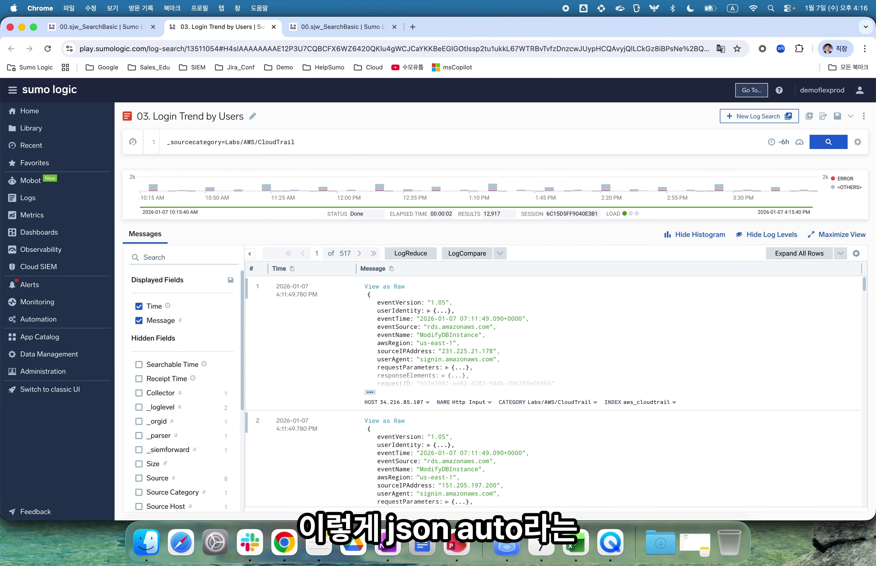
key("Return")
type("| json a")
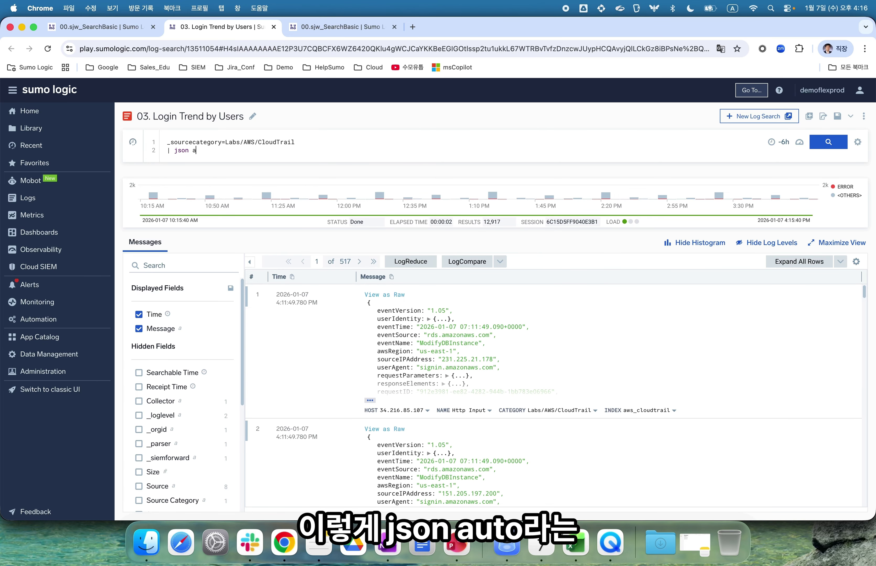
type("uto")
key("BackSpace")
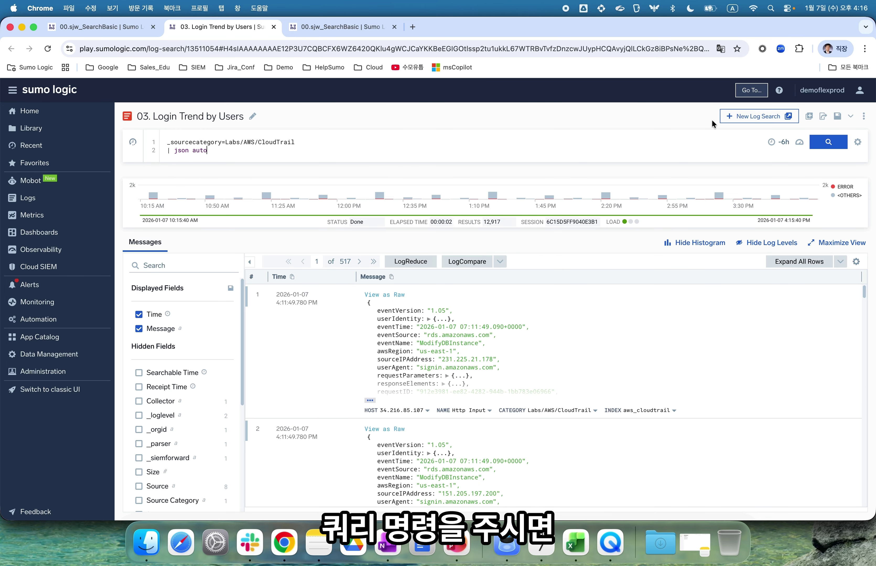
key("Return")
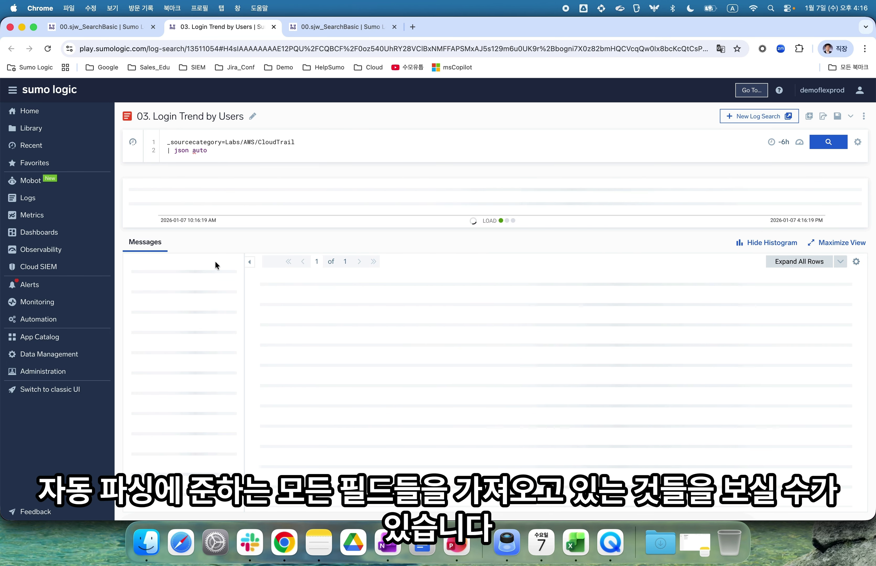
scroll(201, 457, "down", 10)
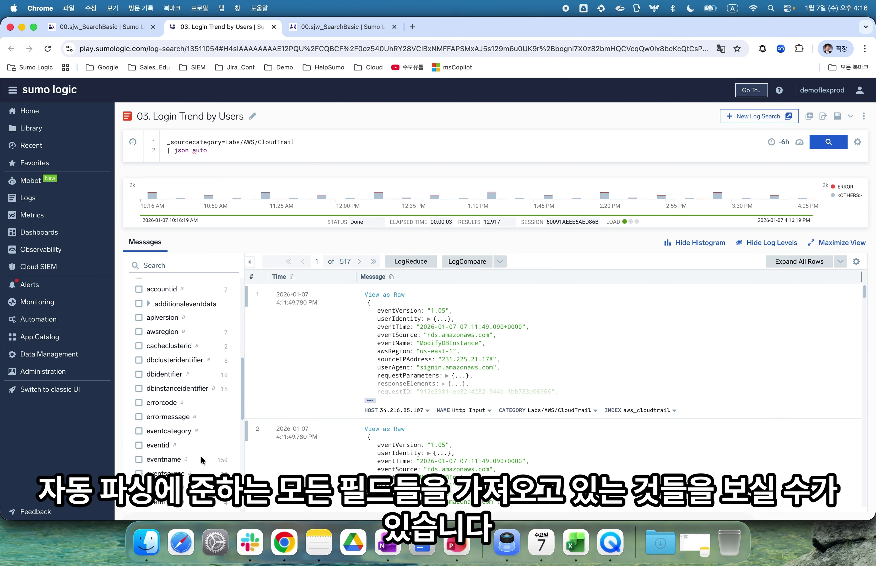
scroll(201, 459, "down", 15)
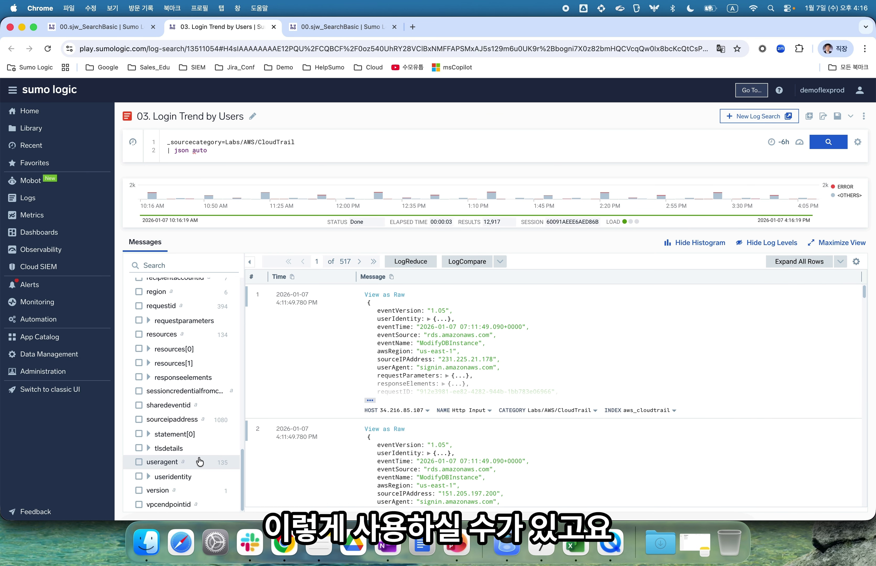
scroll(200, 463, "up", 20)
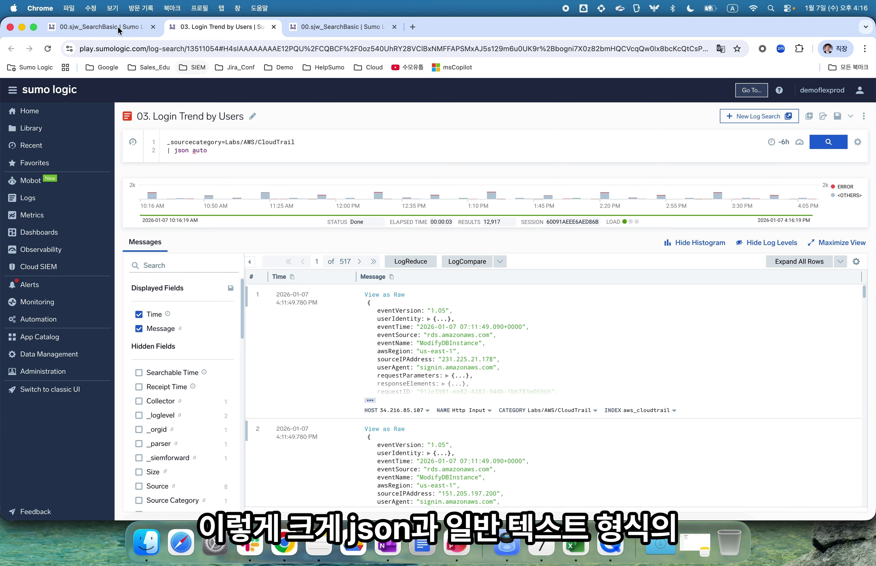
Return to the first search tab, 00.sjw_SearchBasic, and close its library list.
left_click(100, 28)
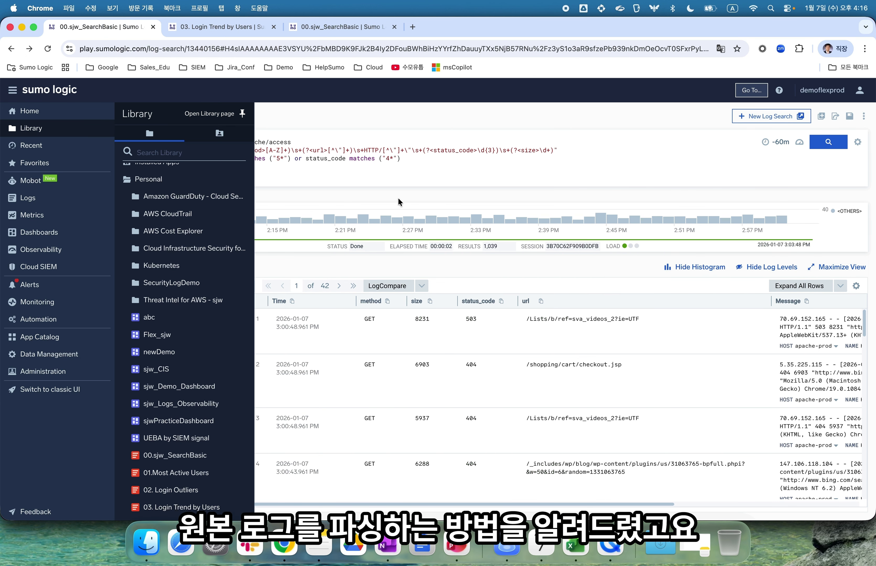
left_click(377, 170)
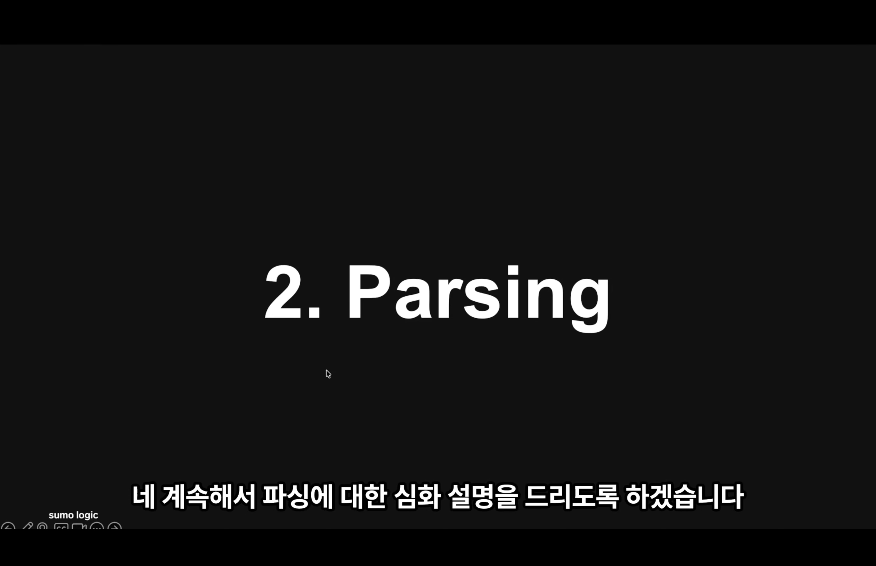
key("Right")
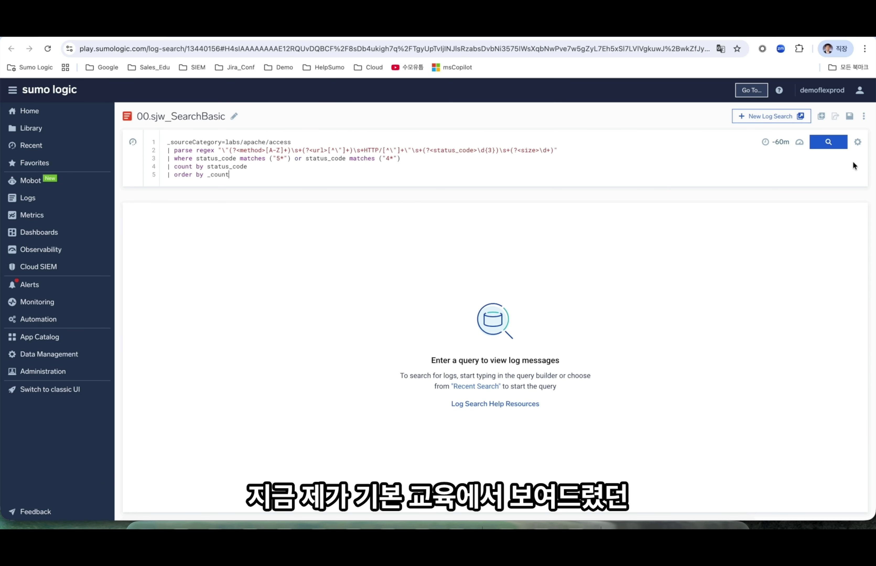
Run the Apache status code query, then comment out its where, count and order lines and rerun it.
left_click(842, 148)
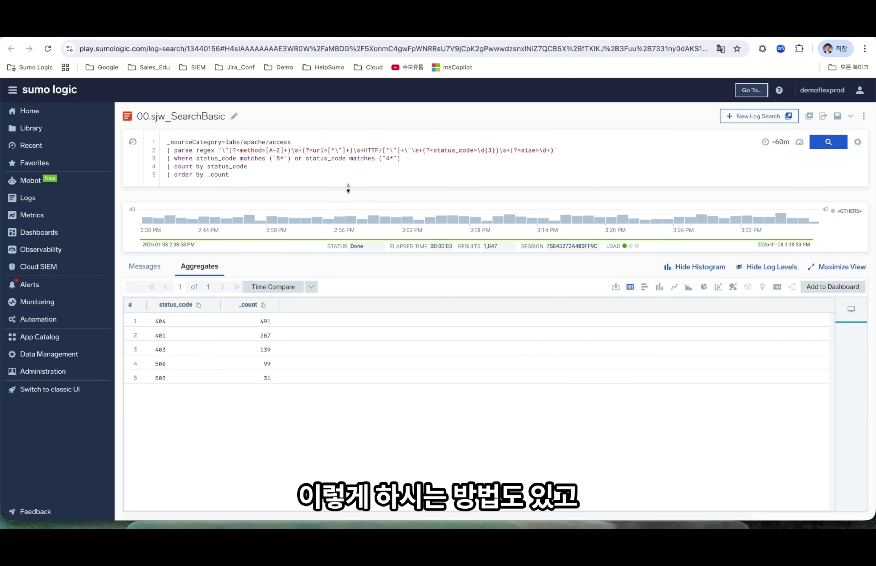
left_click_drag(237, 176, 155, 156)
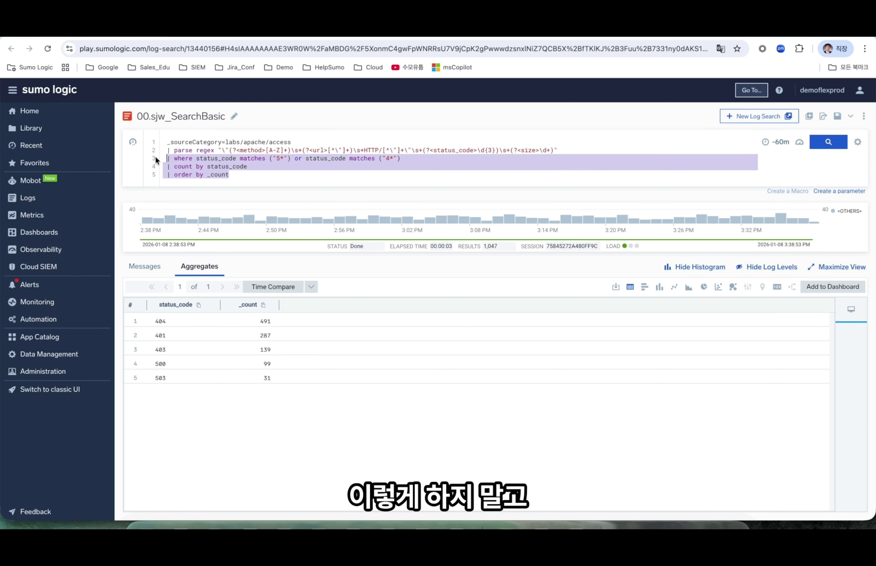
key("ctrl+slash")
key("Return")
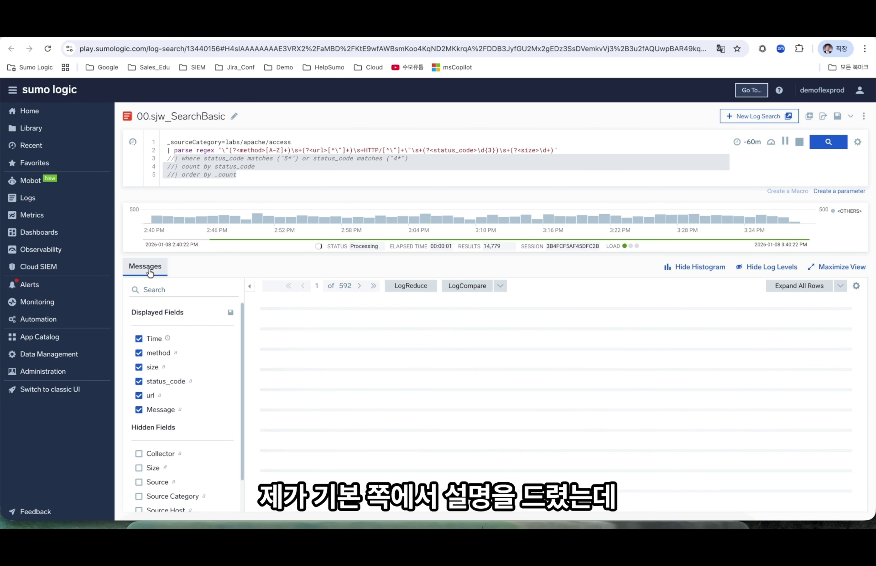
Open the text parser for the HTTP/1.1" 404 7679 " portion of the first raw message.
scroll(584, 354, "right", 10)
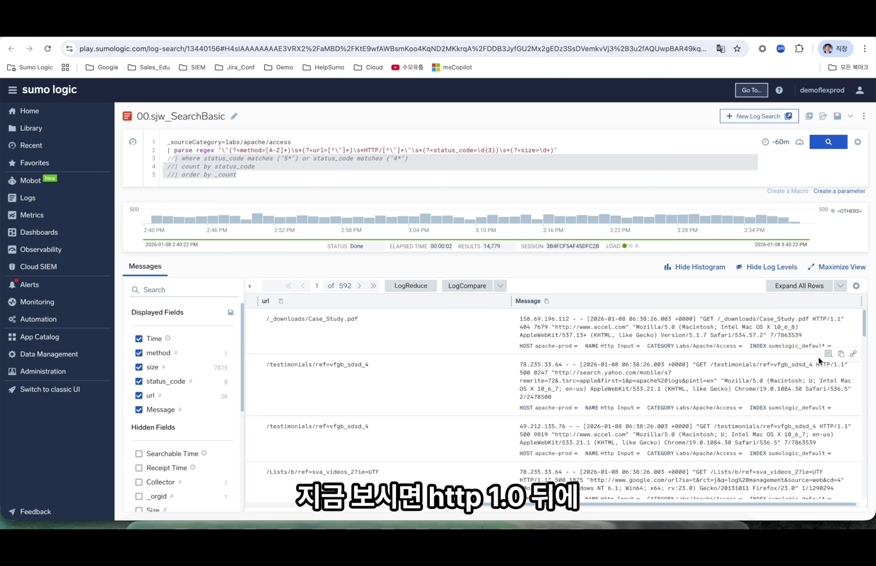
left_click_drag(812, 320, 554, 328)
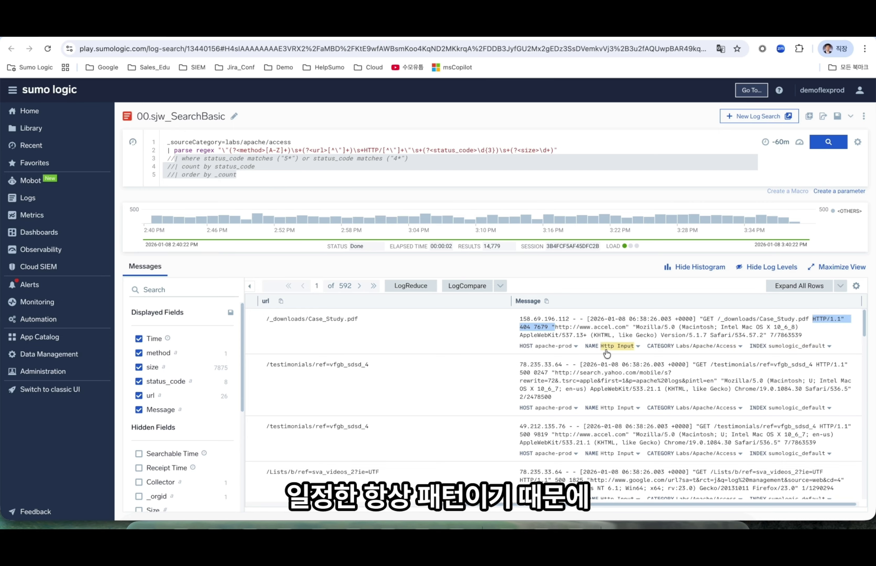
right_click(547, 329)
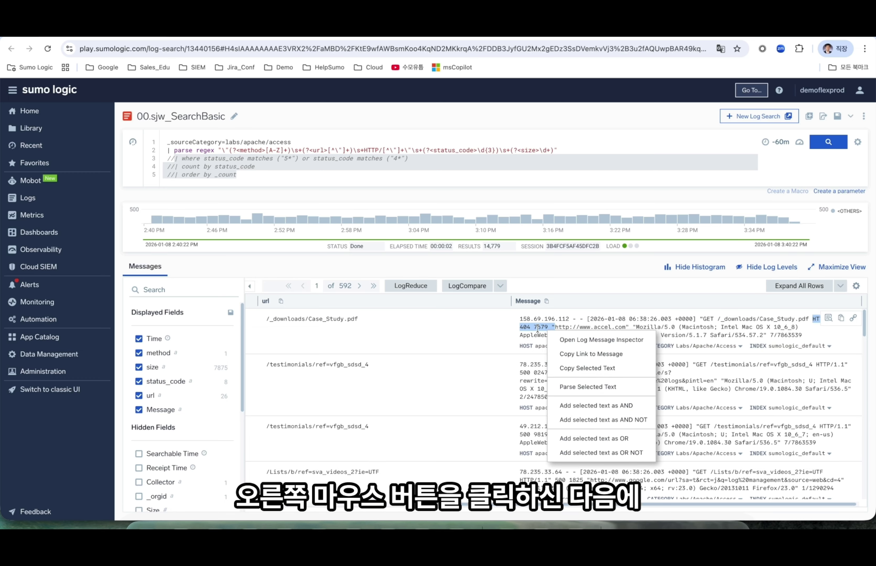
left_click(576, 387)
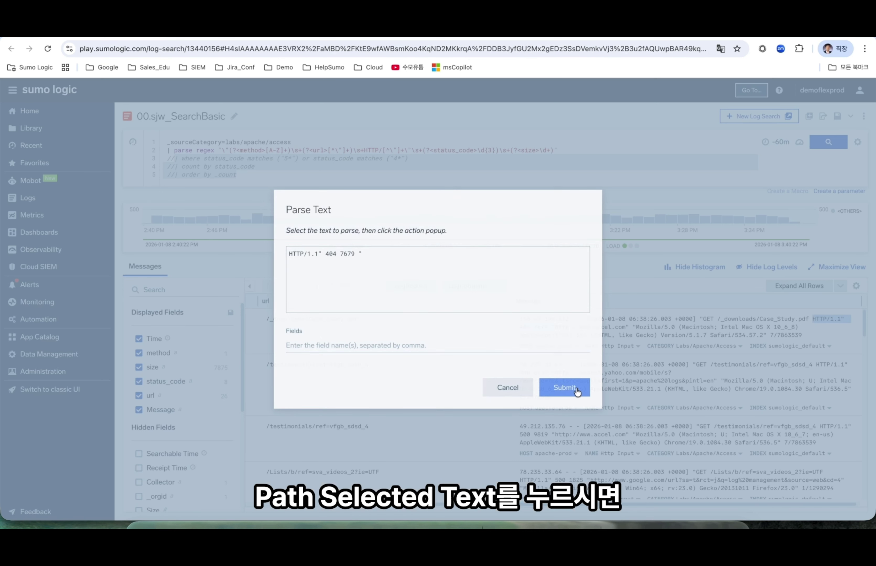
Extract the value 404 from the sample text and name its field statusCode.
double_click(331, 254)
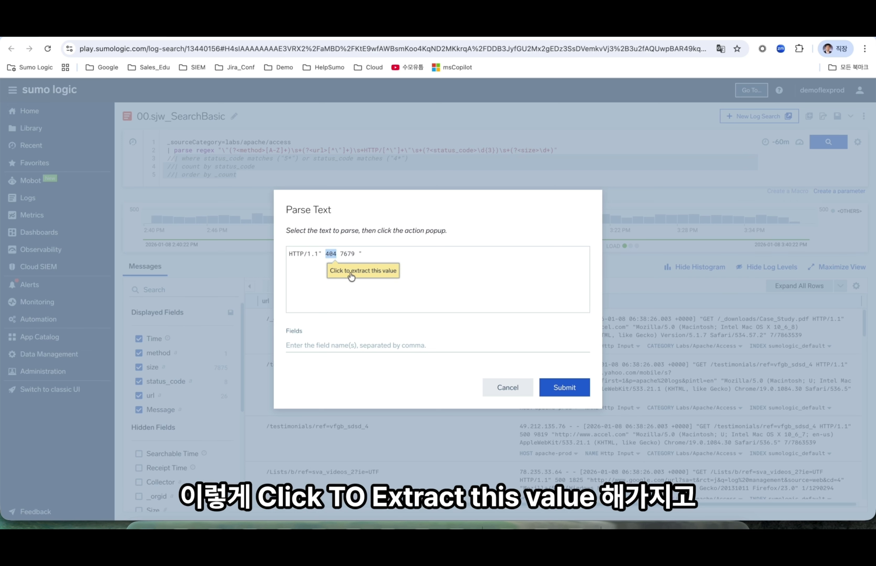
left_click(369, 277)
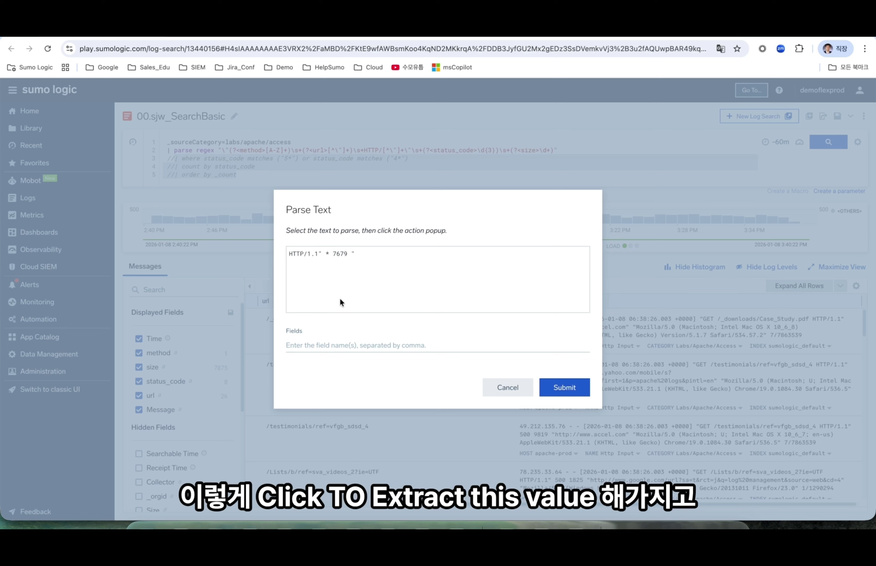
left_click(317, 345)
type("sta")
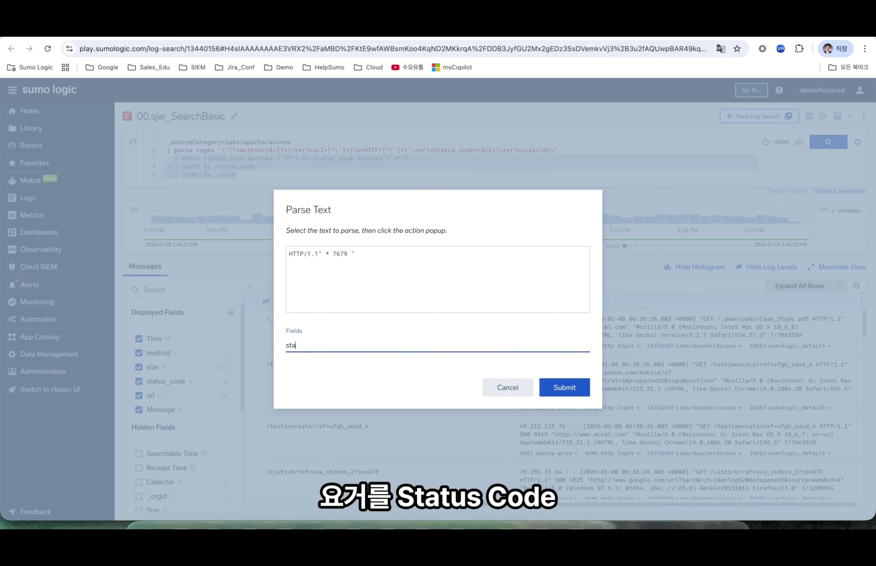
type("tusCode")
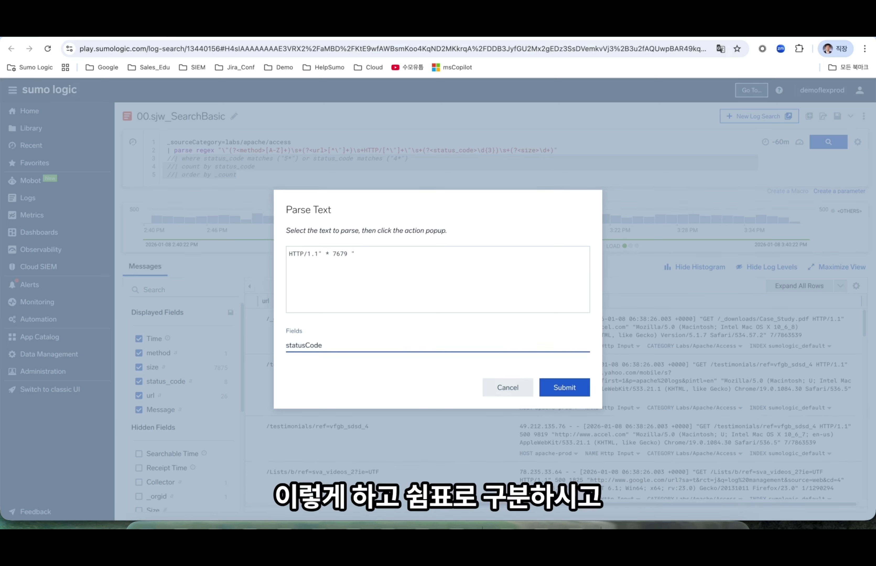
Extract the value 7679 as well and add size as the second, comma-separated field name.
type(",")
double_click(339, 254)
left_click(340, 254)
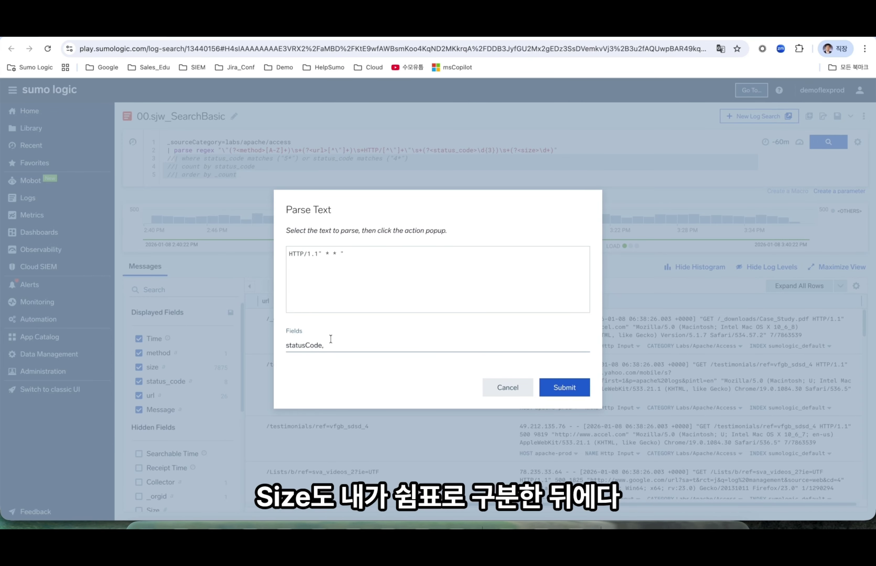
double_click(348, 346)
left_click(348, 345)
type("size")
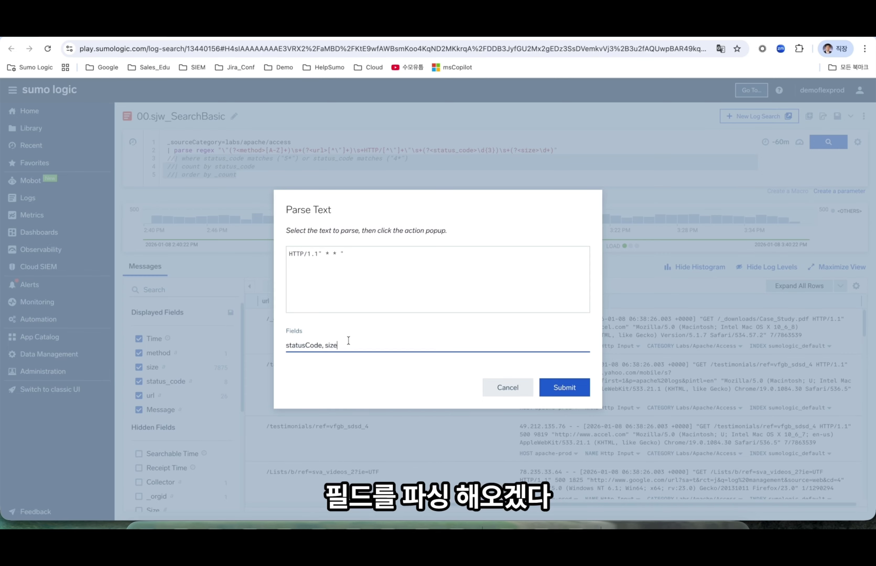
Submit the parse definition to the query, rerun the search and view the parsed columns beside the messages.
left_click(575, 395)
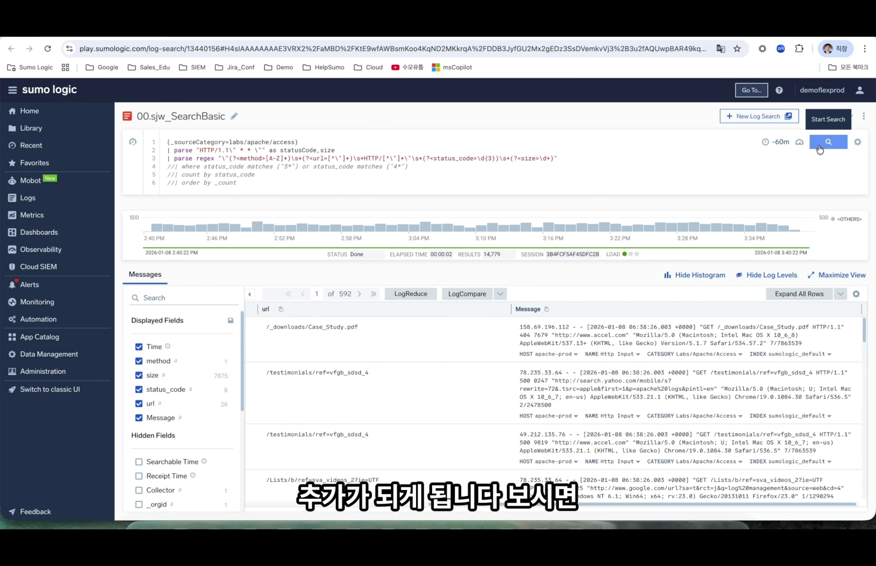
left_click(828, 142)
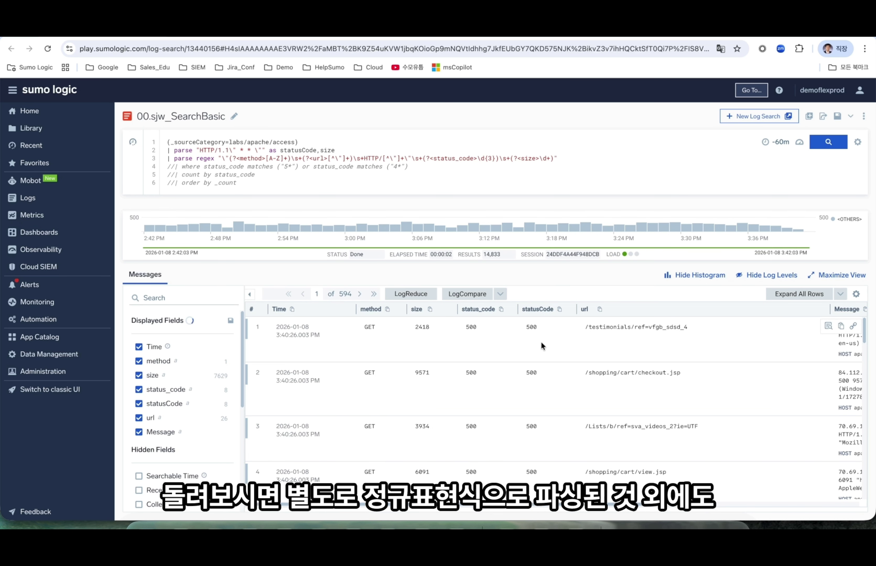
scroll(541, 341, "right", 3)
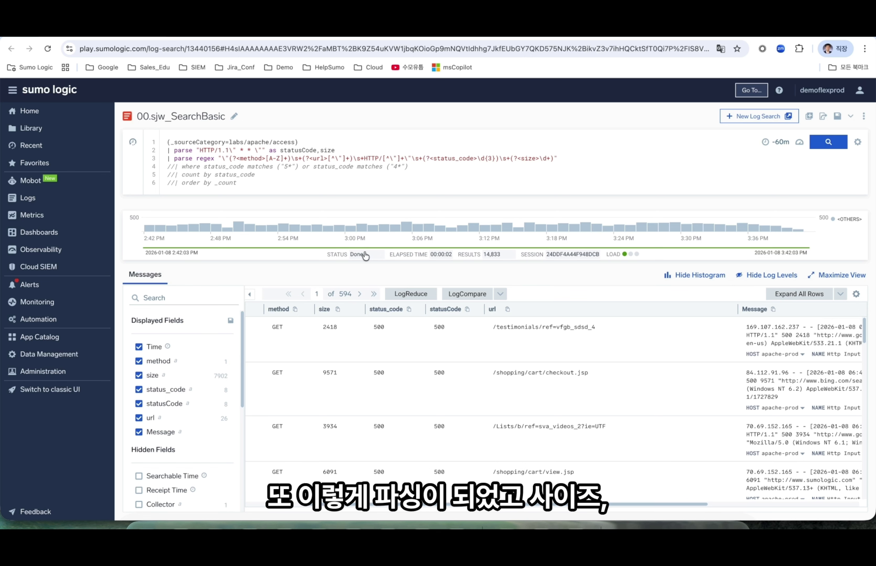
Rename the anchor parse line's second field to sizeParseAnchor, rerun the search and compare it with the size column.
scroll(509, 356, "left", 3)
scroll(509, 356, "right", 5)
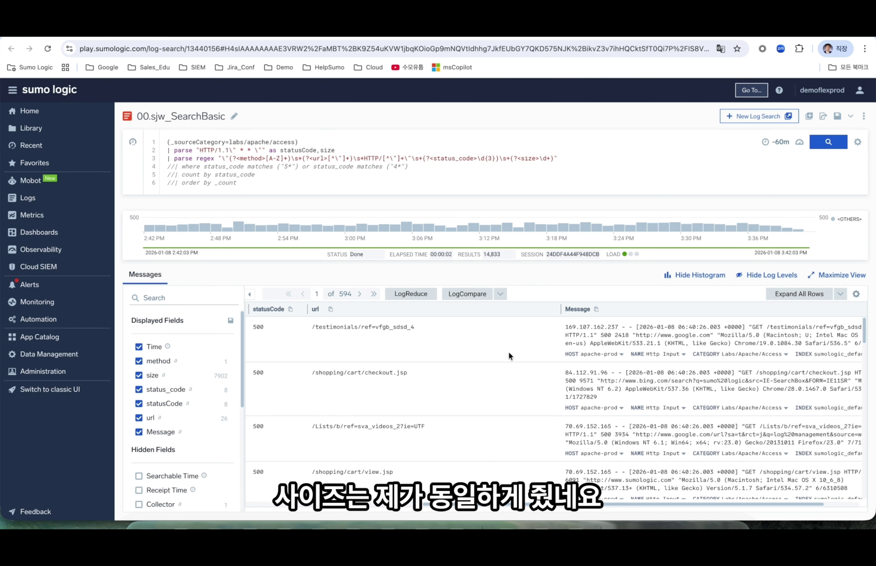
scroll(509, 352, "left", 5)
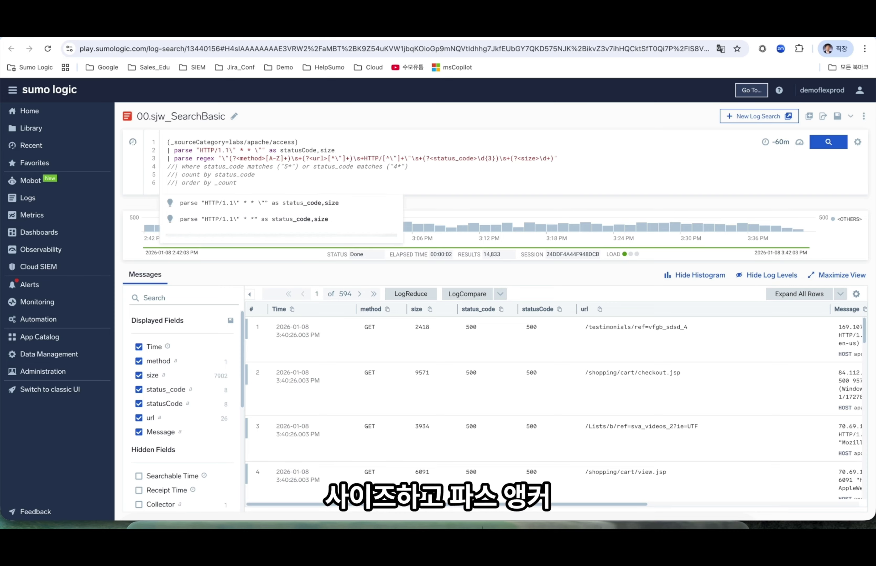
type("ParseA")
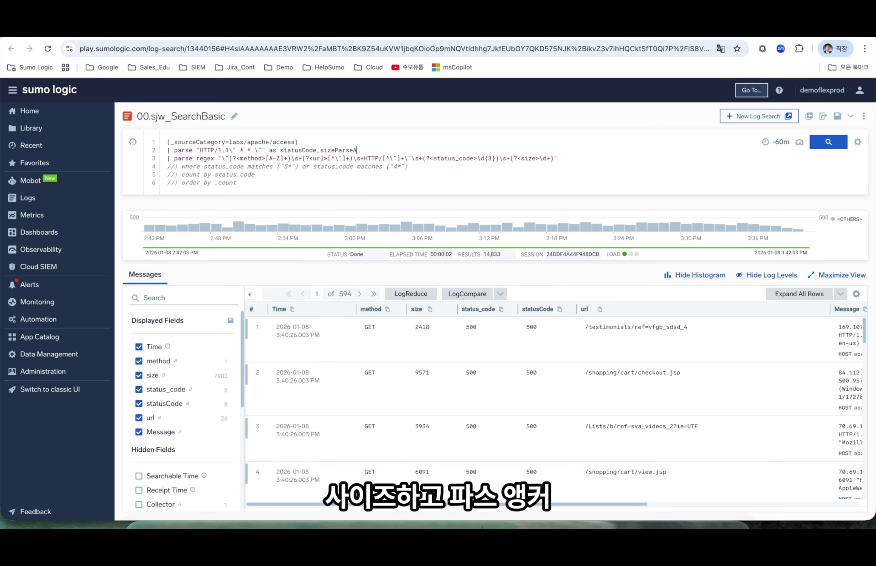
type("nchor")
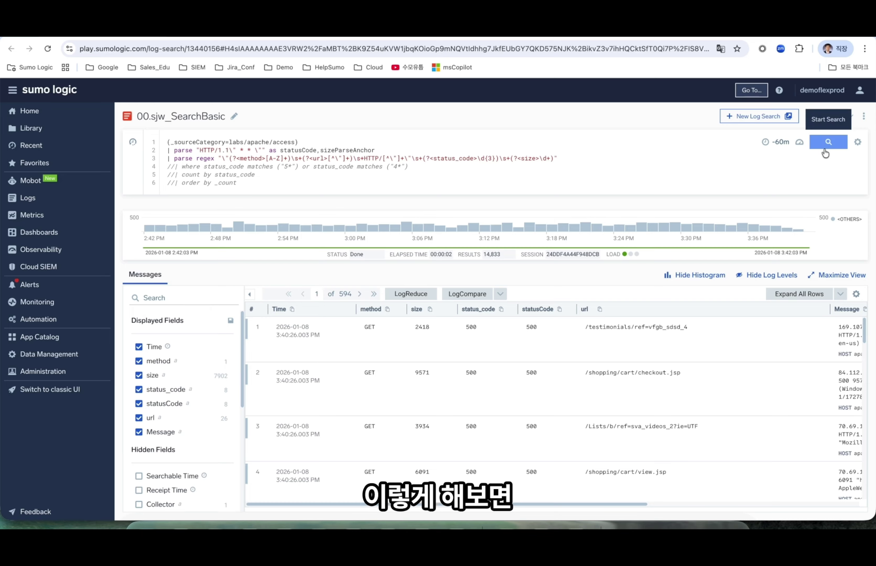
left_click(828, 142)
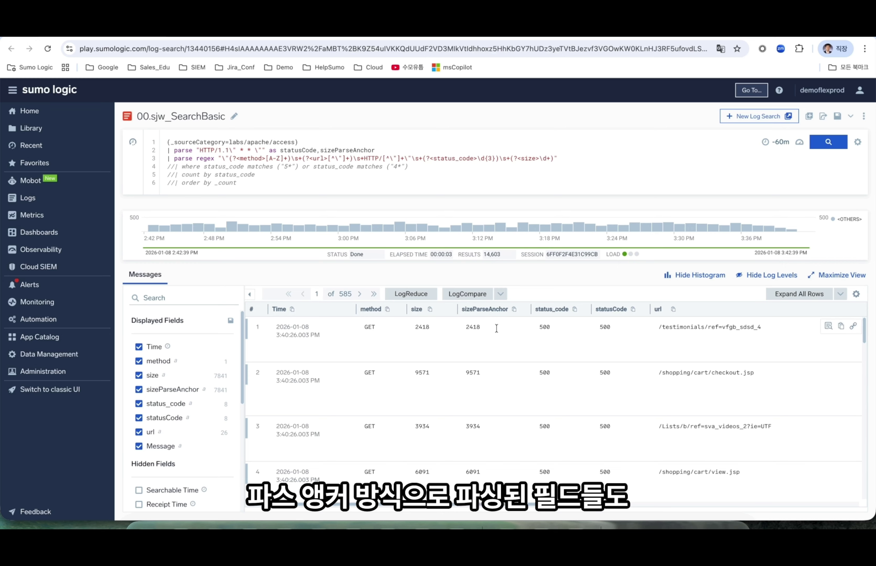
scroll(487, 427, "down", 4)
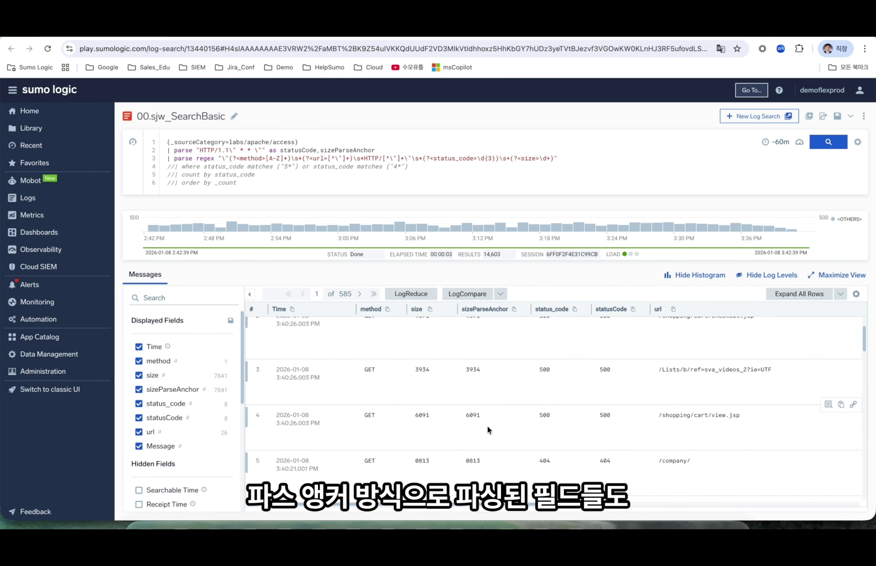
scroll(487, 427, "up", 4)
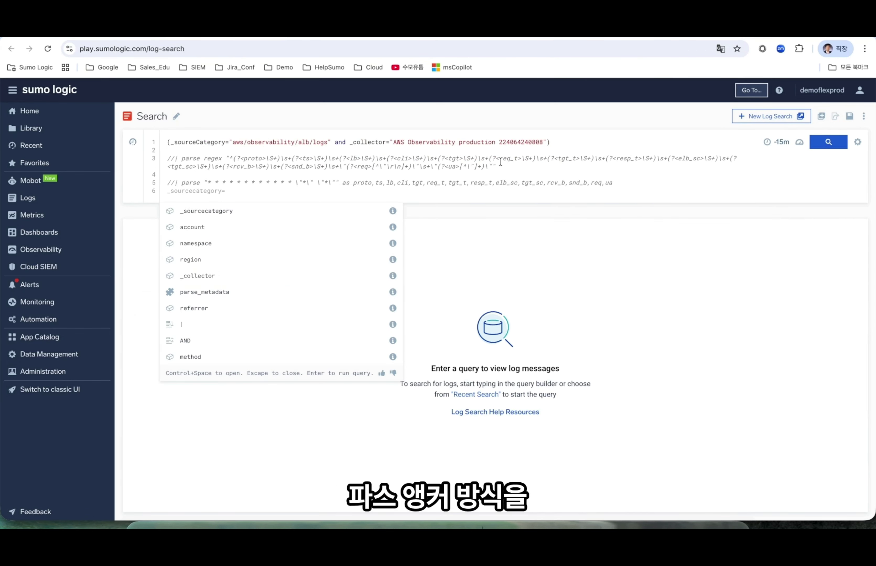
Search the aws/observability/alb/logs source unparsed, then enable the commented parse regex line and rerun the search.
left_click(499, 166)
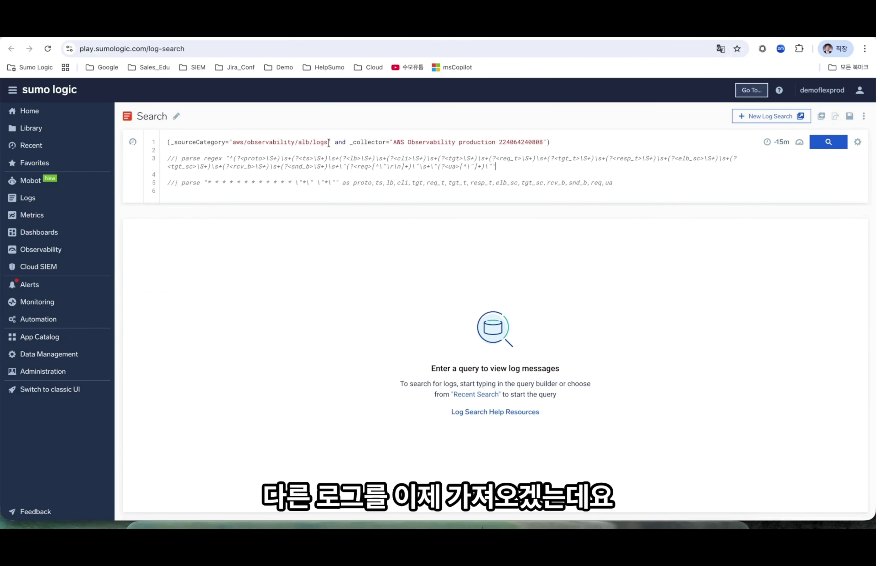
left_click(828, 141)
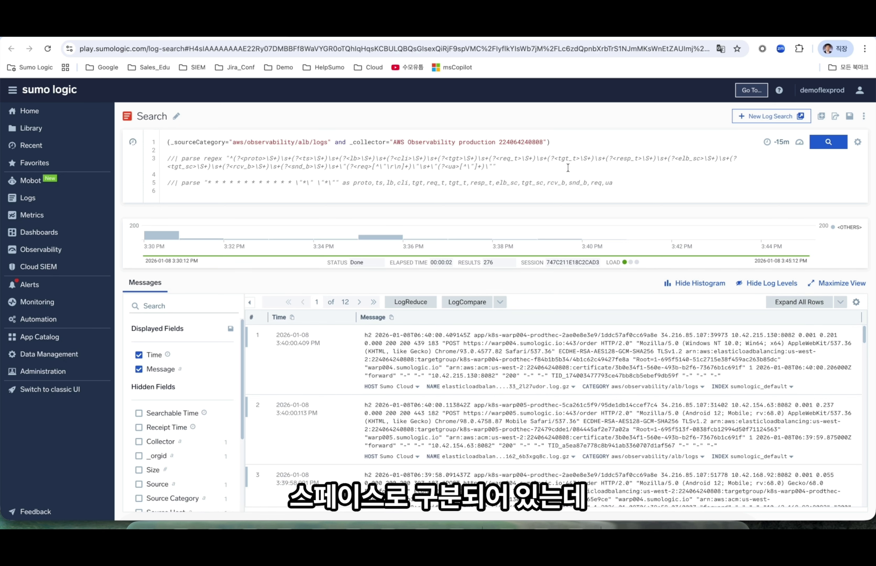
key("ctrl+slash")
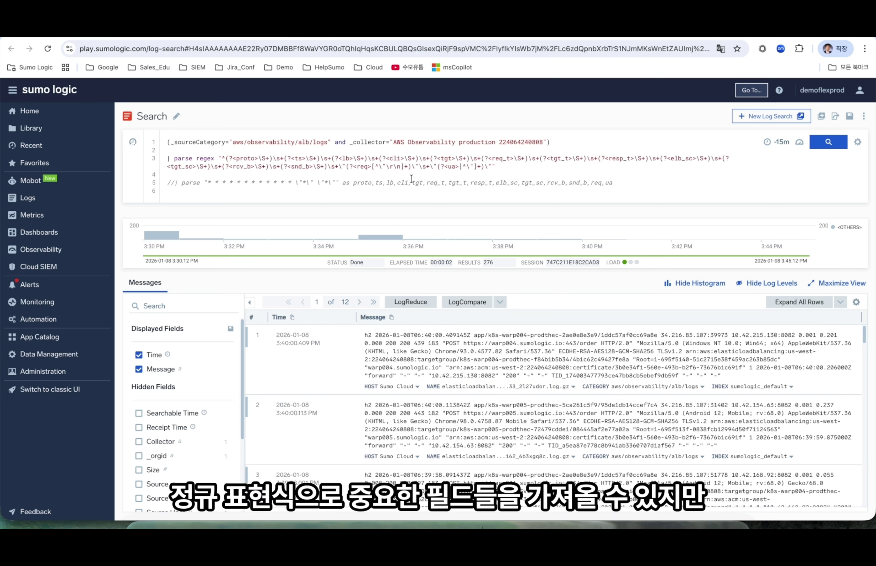
left_click(827, 143)
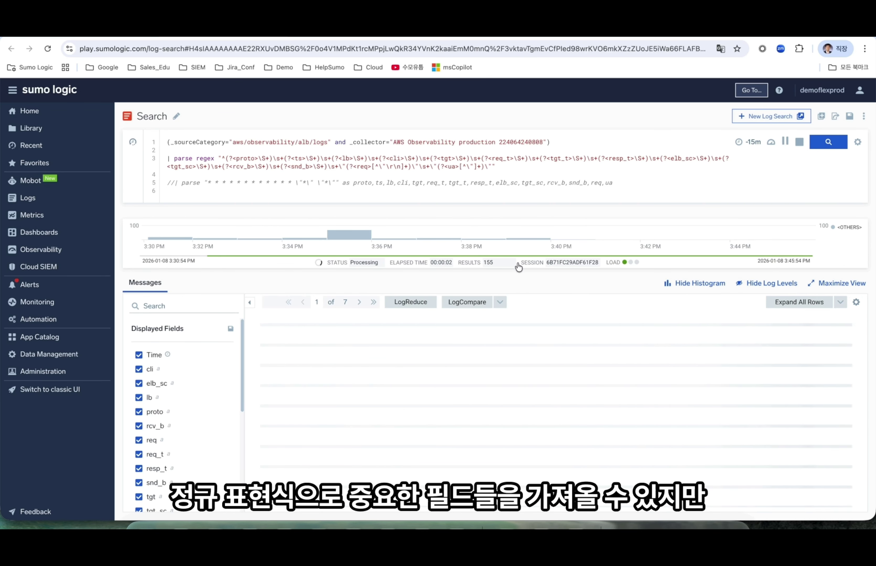
Comment out the parse regex line and enable the wildcard parse line that names the fields proto through ua.
left_click(508, 168)
key("super+slash")
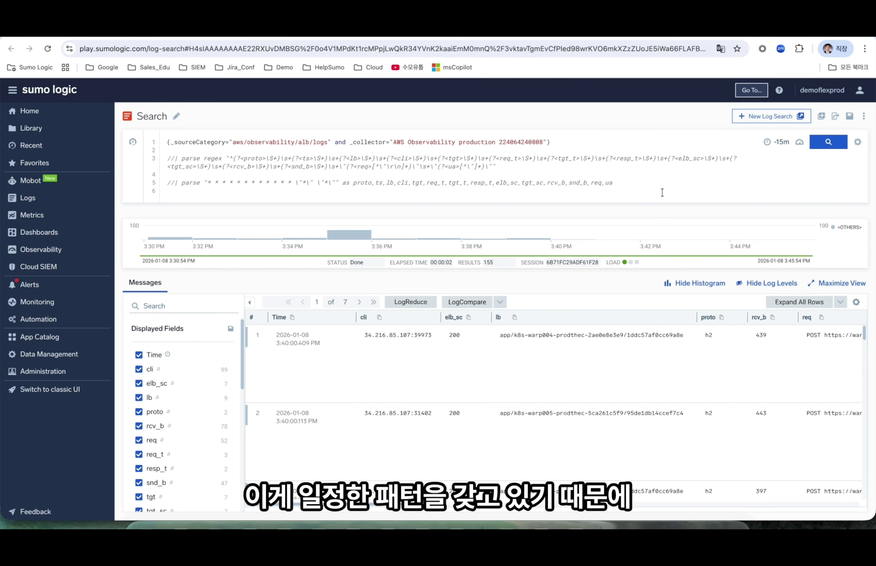
left_click(658, 187)
type("//")
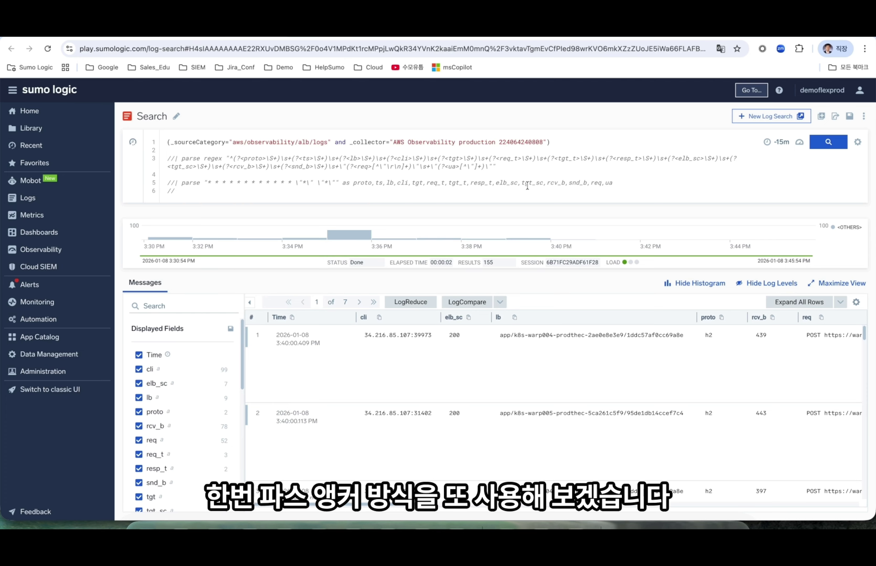
key("super+slash")
left_click(204, 195)
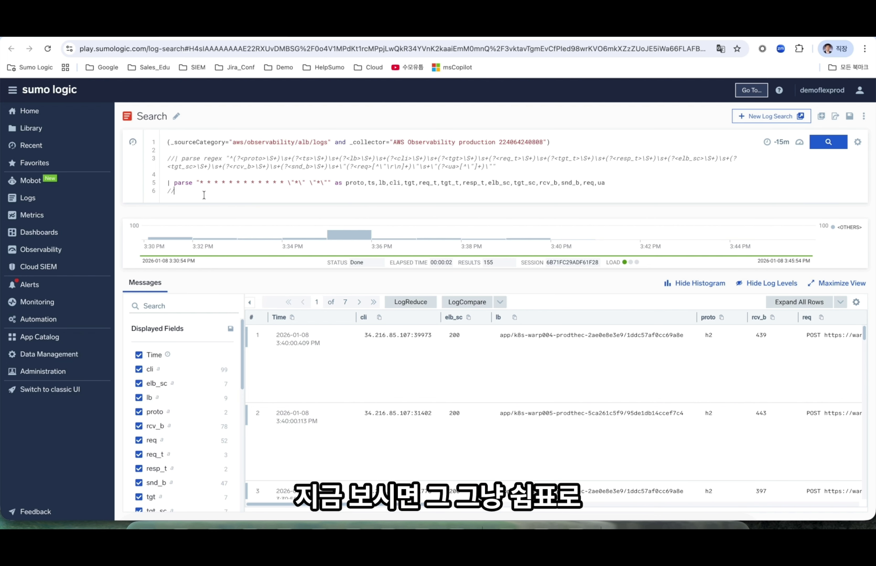
key("BackSpace")
key("BackSpace")
Rerun the ALB log search with the wildcard parse and look through the extracted columns.
scroll(395, 343, "right", 10)
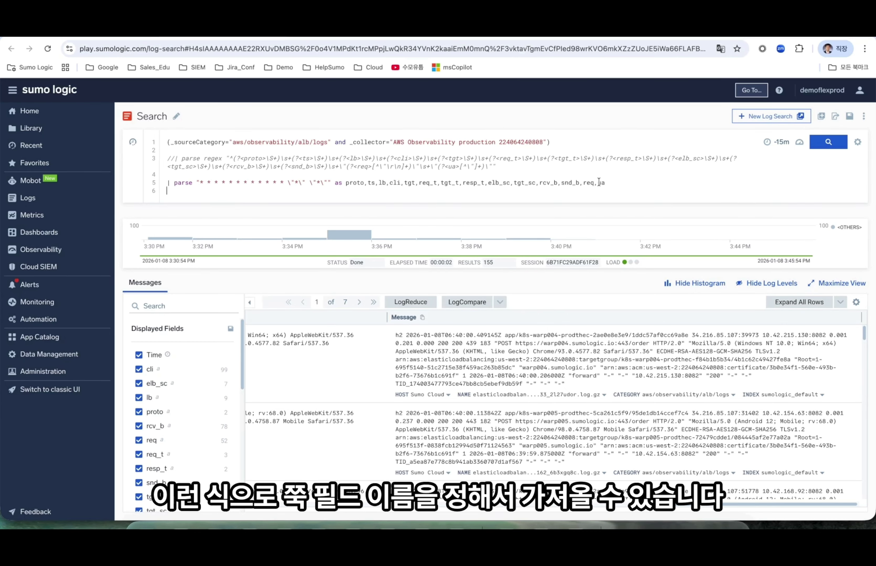
left_click(821, 147)
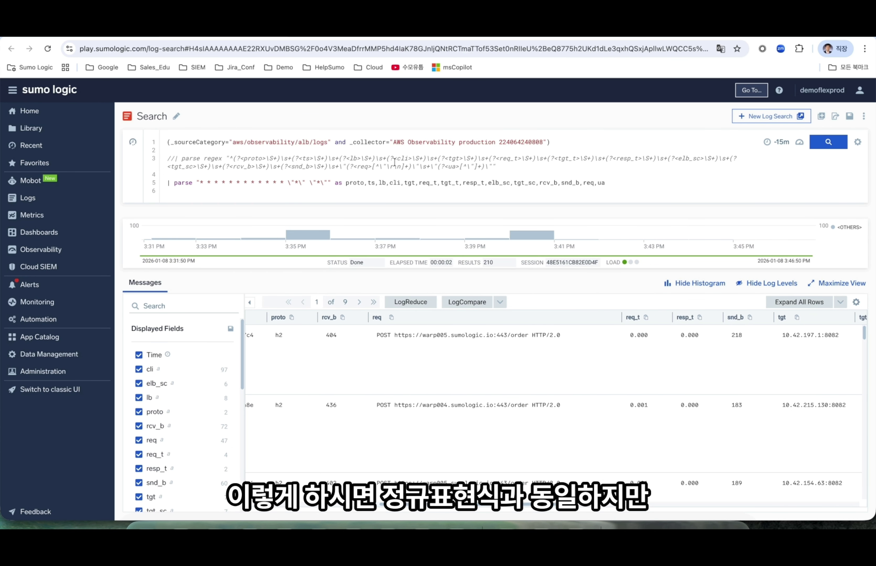
scroll(534, 366, "right", 10)
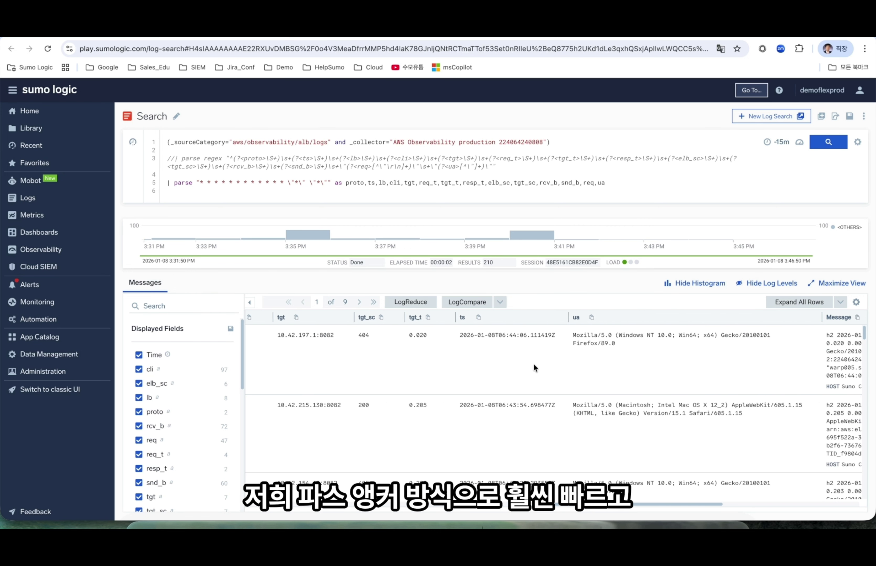
scroll(533, 363, "right", 3)
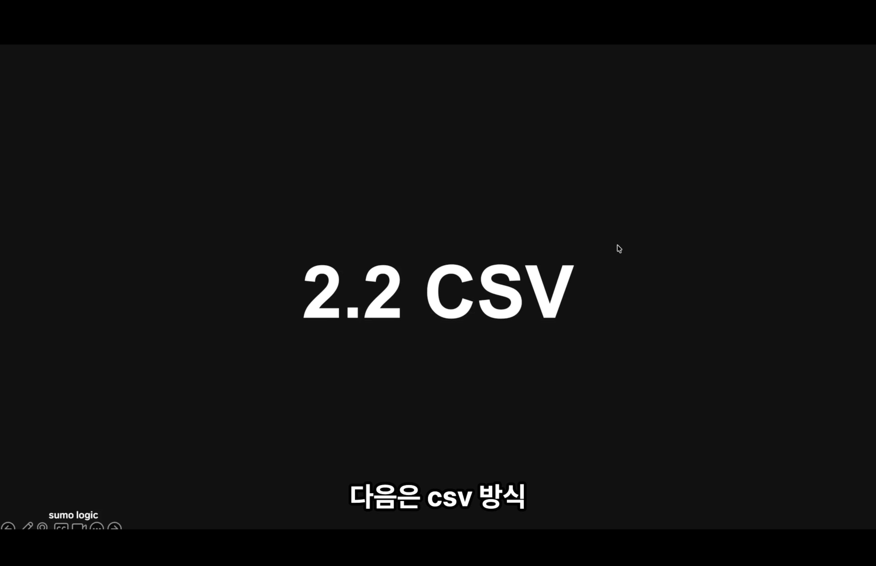
Leave the slideshow, comment out the csv and parse regex lines of the Labs/PaloAltoNetworksv10 query and run it for raw messages.
key("Escape")
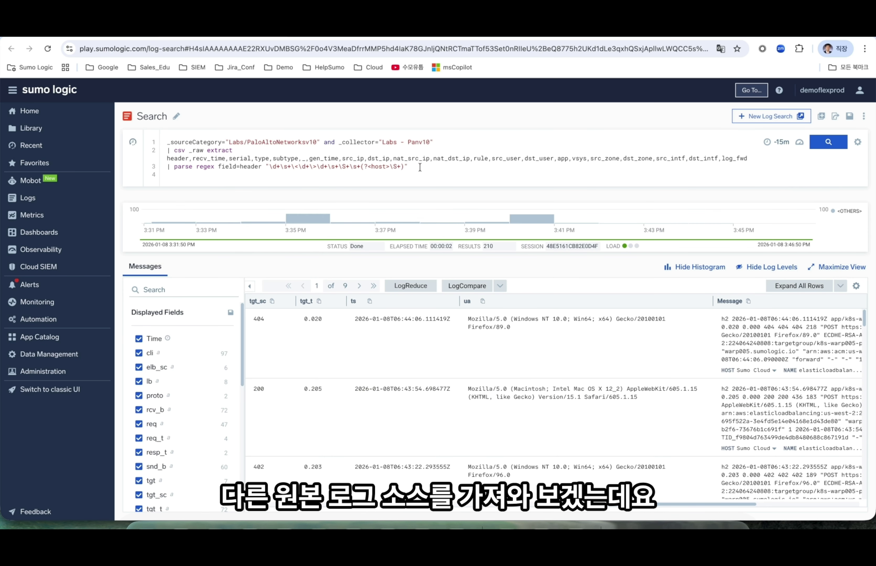
left_click_drag(420, 167, 157, 150)
key("ctrl+slash")
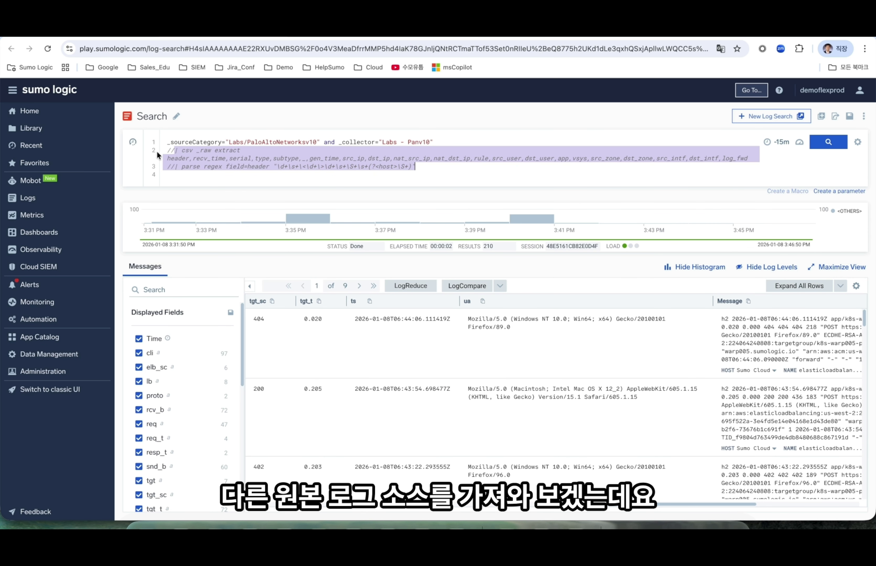
left_click(839, 148)
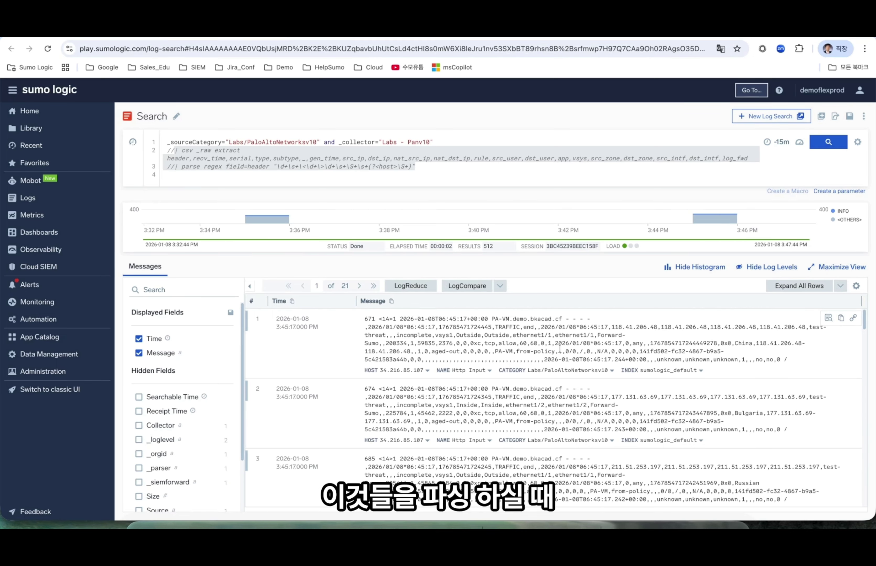
Enable only the csv _raw extract line, rerun the search and look through the columns from app to src_ip.
left_click(437, 168)
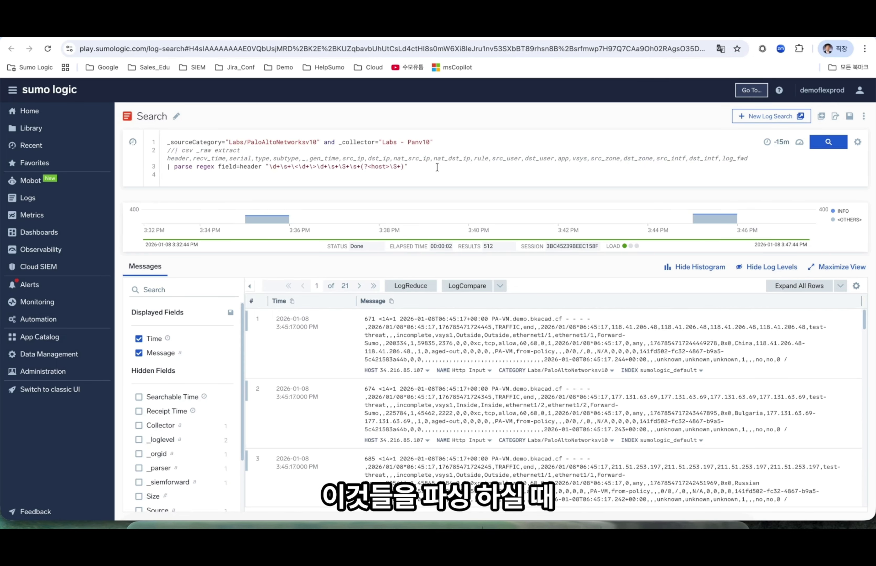
left_click(424, 159)
key("super+slash")
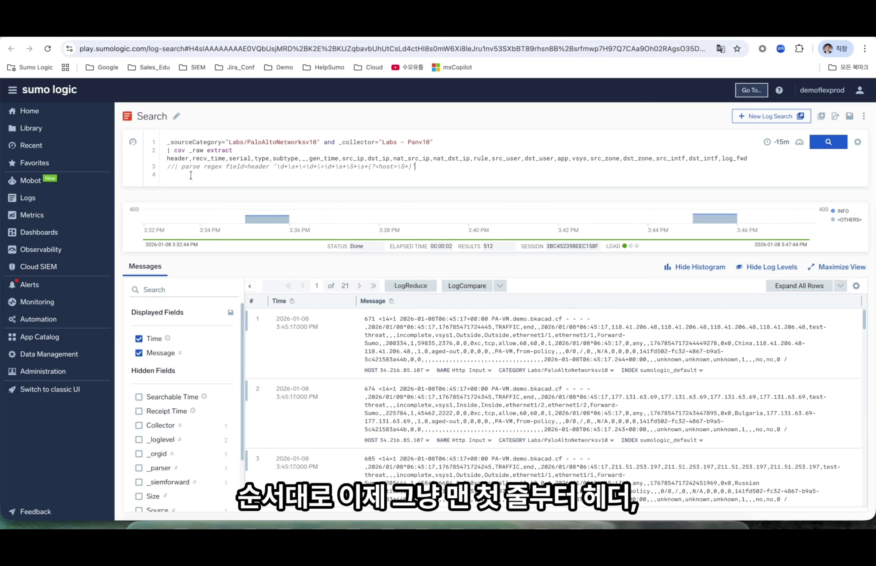
left_click(833, 148)
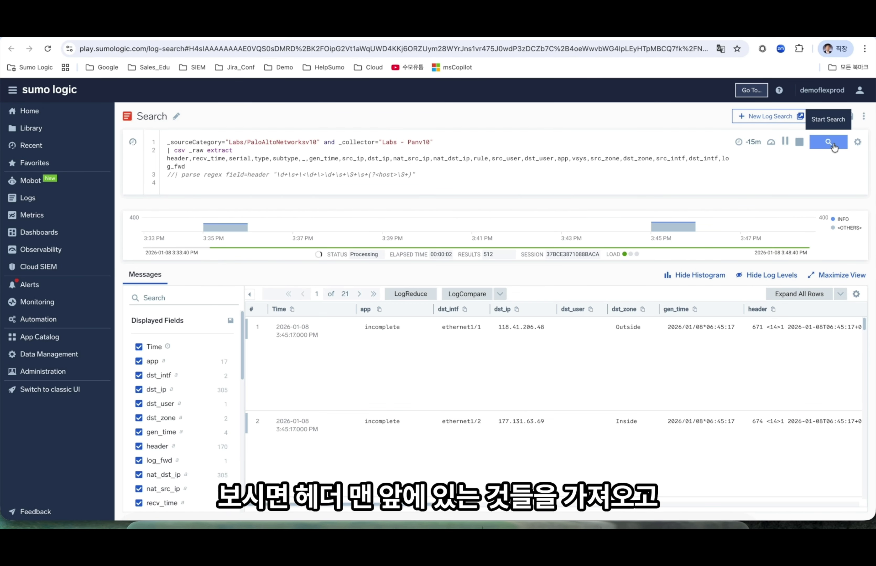
scroll(517, 321, "right", 5)
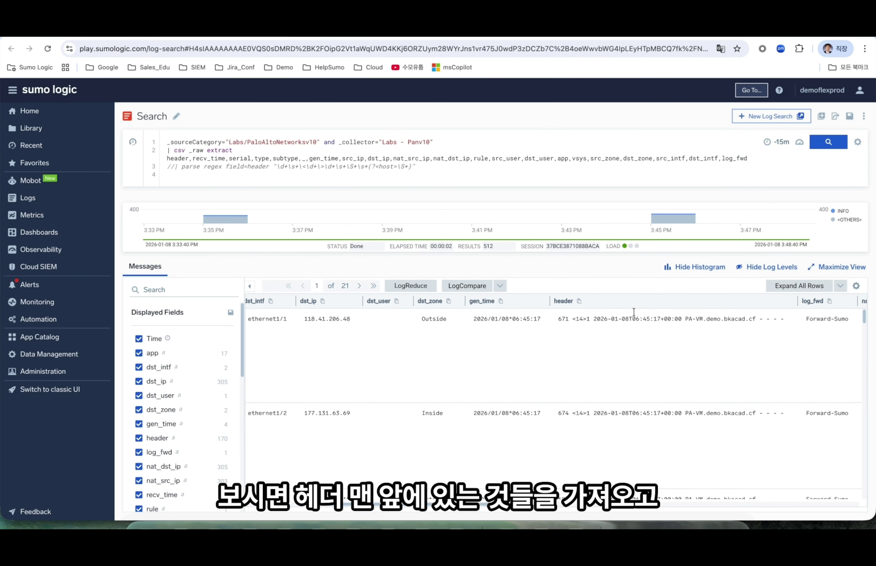
scroll(587, 319, "right", 10)
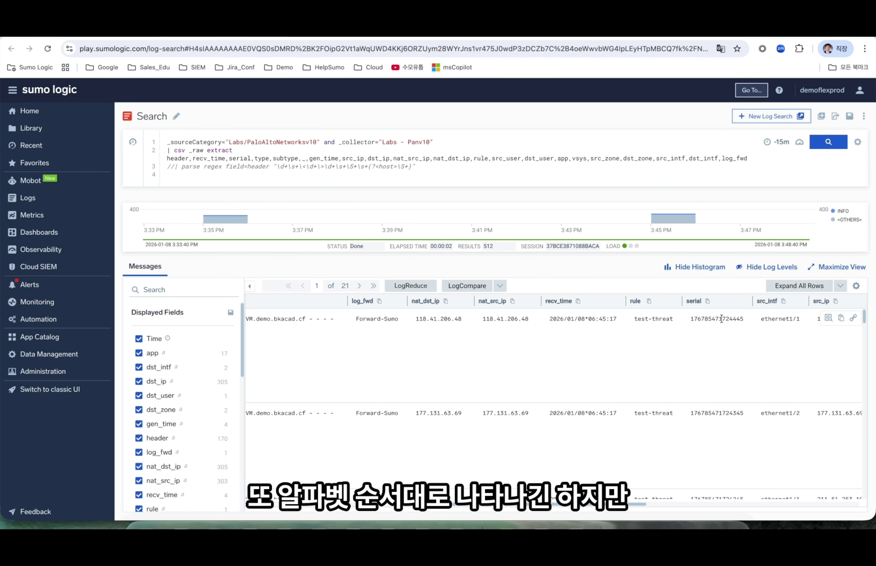
scroll(547, 320, "left", 15)
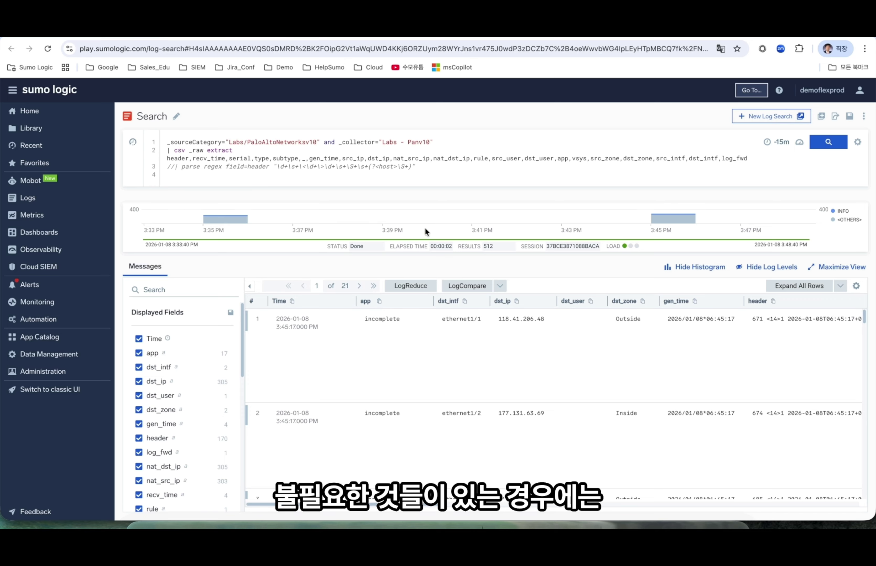
Replace the app field in the csv extract list with an underscore to skip it, and rerun the search.
left_click(559, 159)
left_click_drag(562, 160, 568, 161)
type("_")
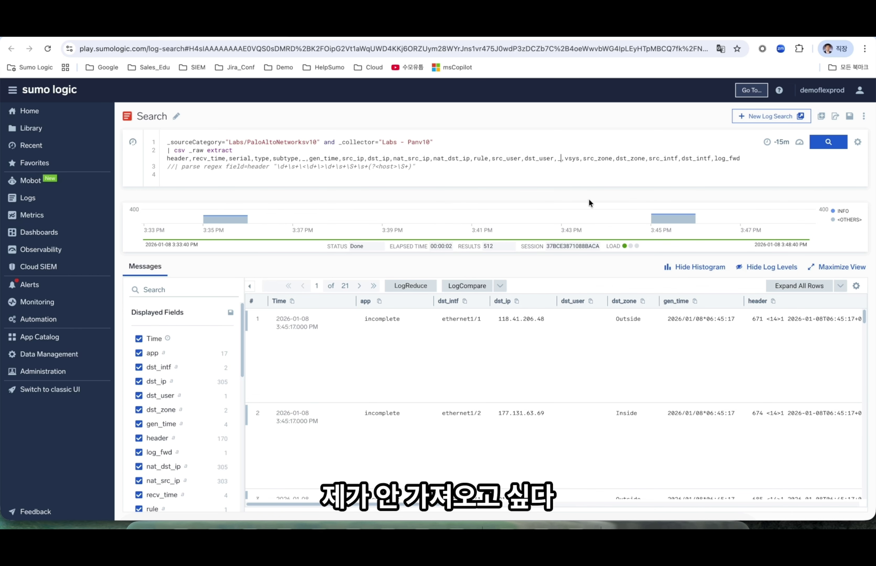
left_click(814, 144)
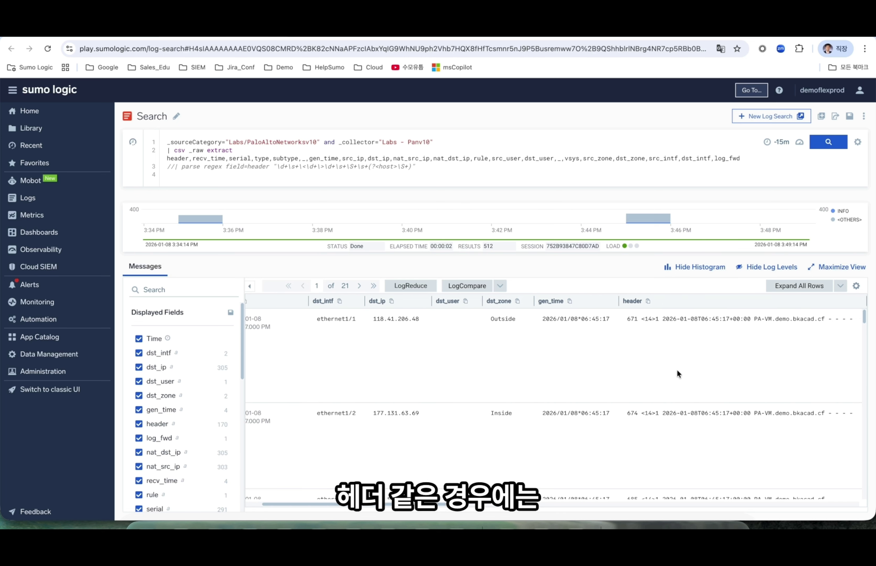
Enable the parse regex line that extracts host from the header field, rerun the search and view the host column.
scroll(677, 370, "right", 5)
left_click_drag(483, 319, 666, 324)
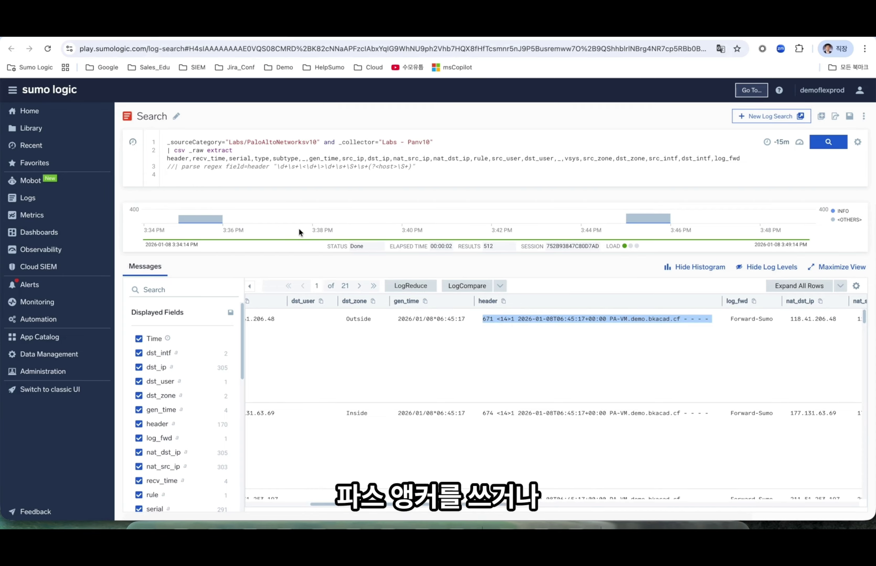
left_click(437, 165)
key("ctrl+slash")
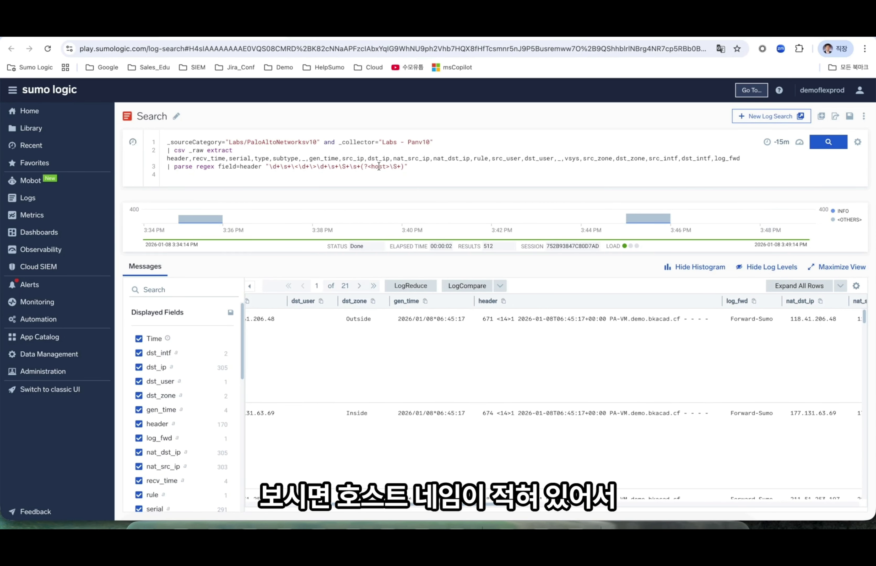
left_click(830, 142)
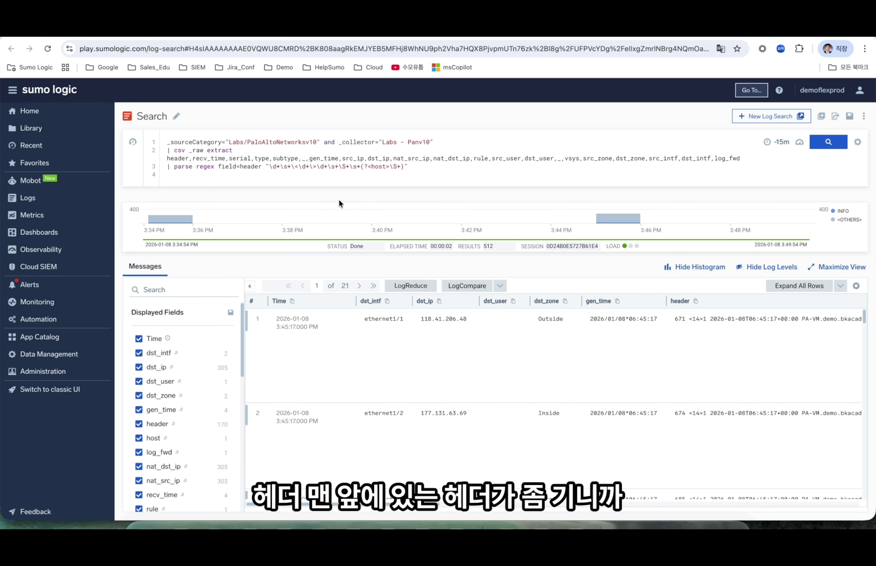
scroll(452, 321, "right", 8)
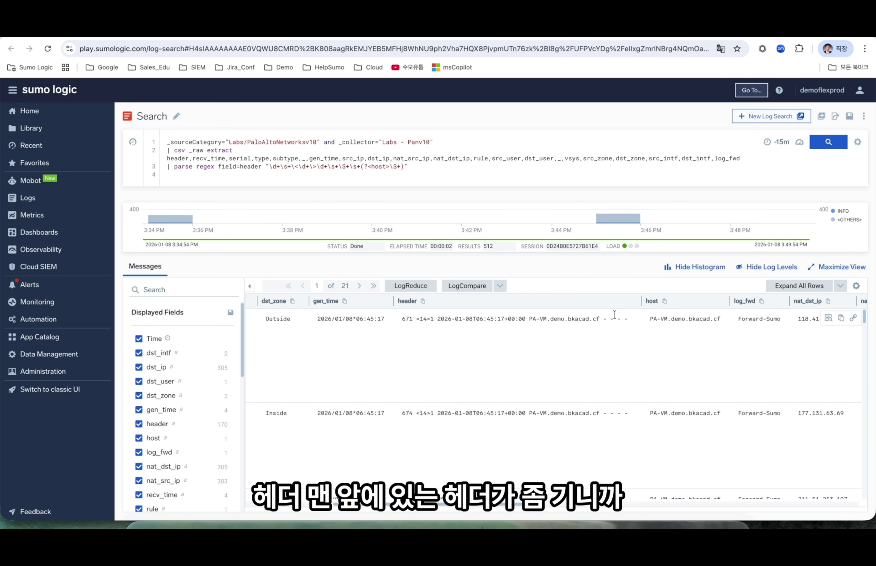
scroll(622, 324, "right", 4)
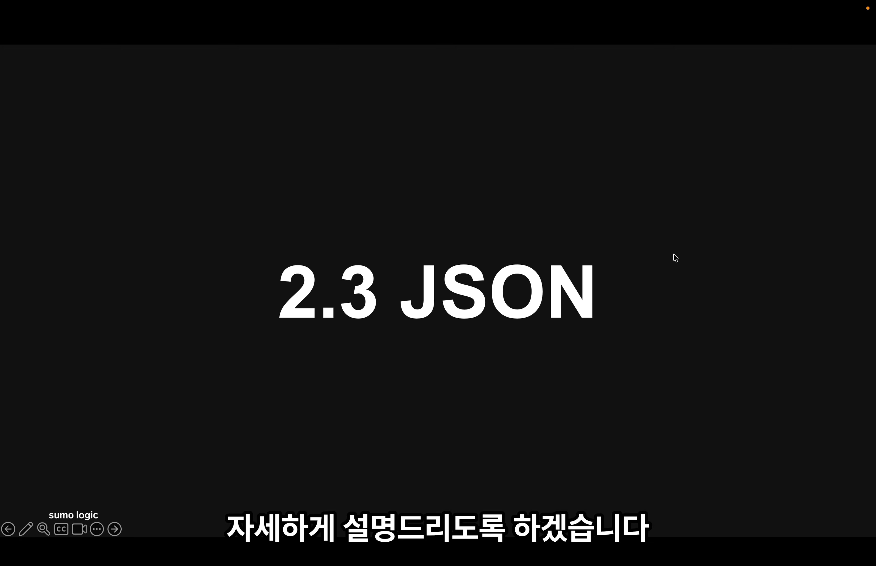
Leave the slideshow and switch to the Labs/AWS/CloudTrail log search in Chrome.
key("Escape")
key("super+Tab")
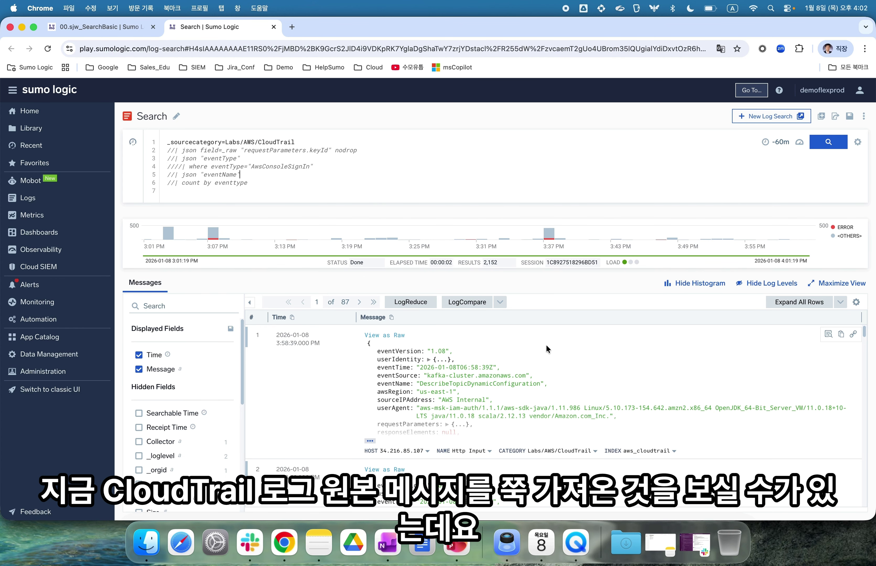
Look over the raw CloudTrail messages and switch the search's parsing mode from Manual to Auto Parse.
scroll(430, 411, "down", 5)
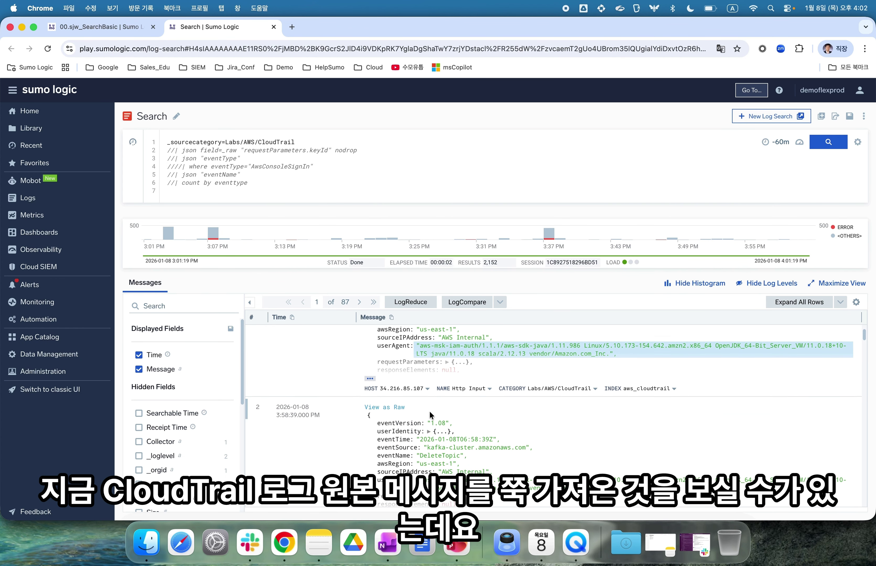
scroll(509, 394, "up", 5)
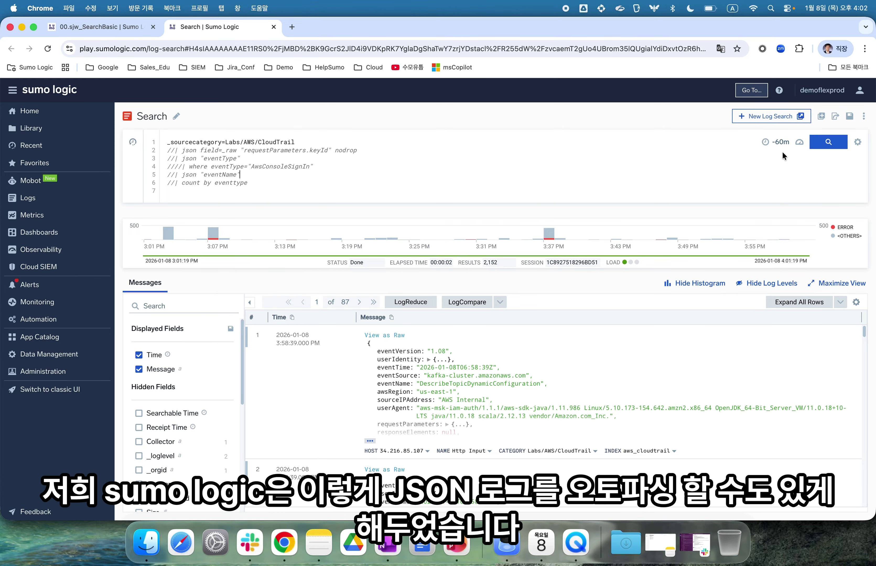
left_click(858, 142)
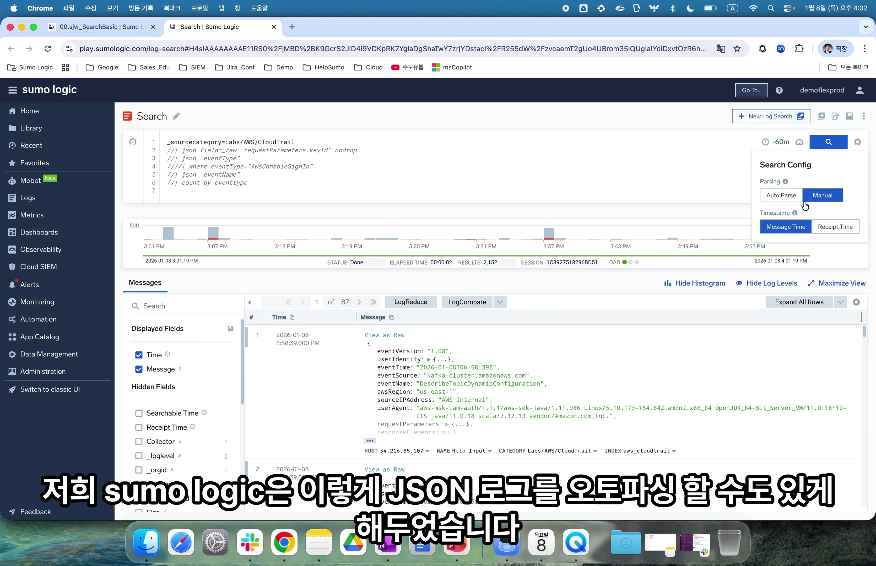
left_click(783, 201)
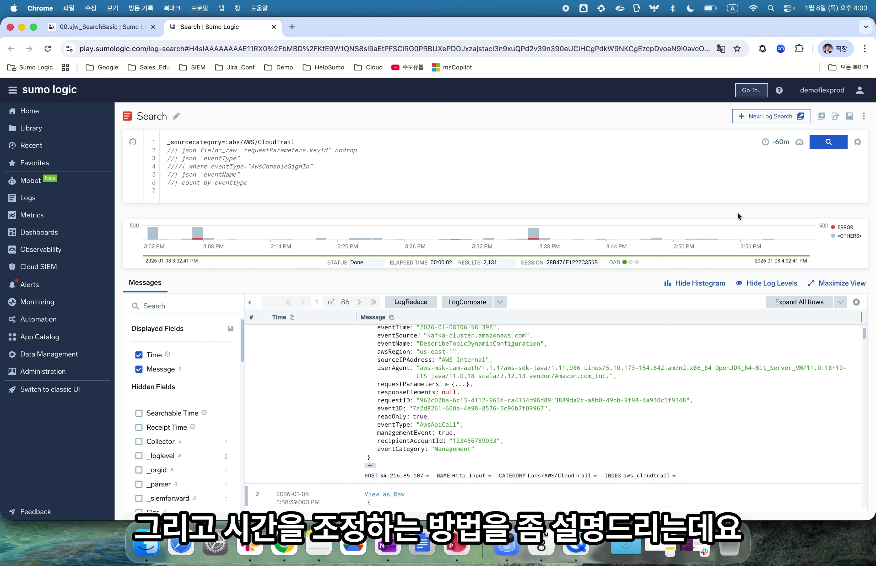
Set the search time range to -20m.
left_click(783, 142)
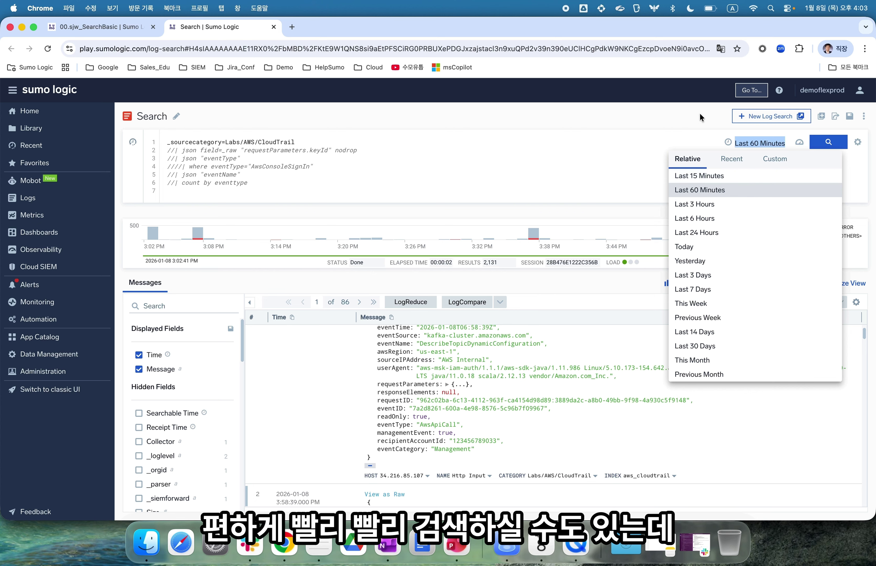
left_click(751, 143)
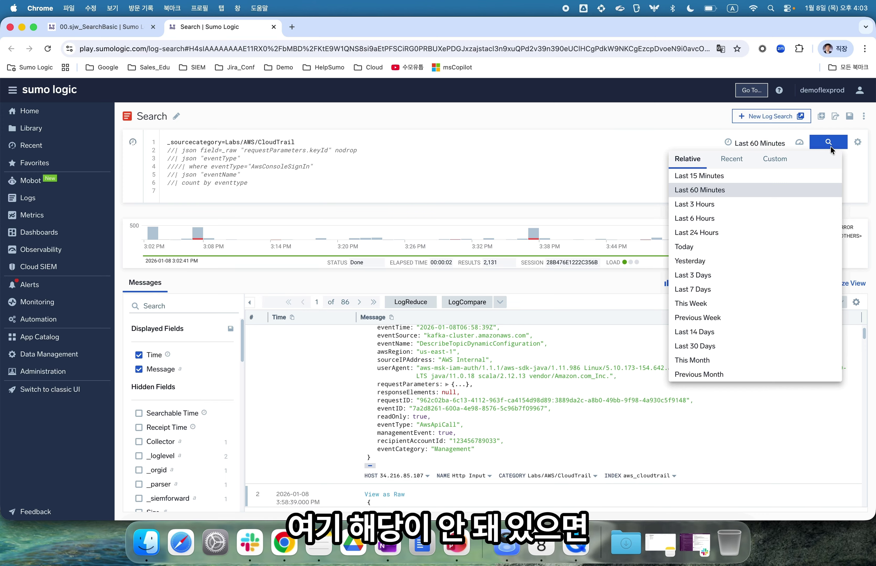
type("-2")
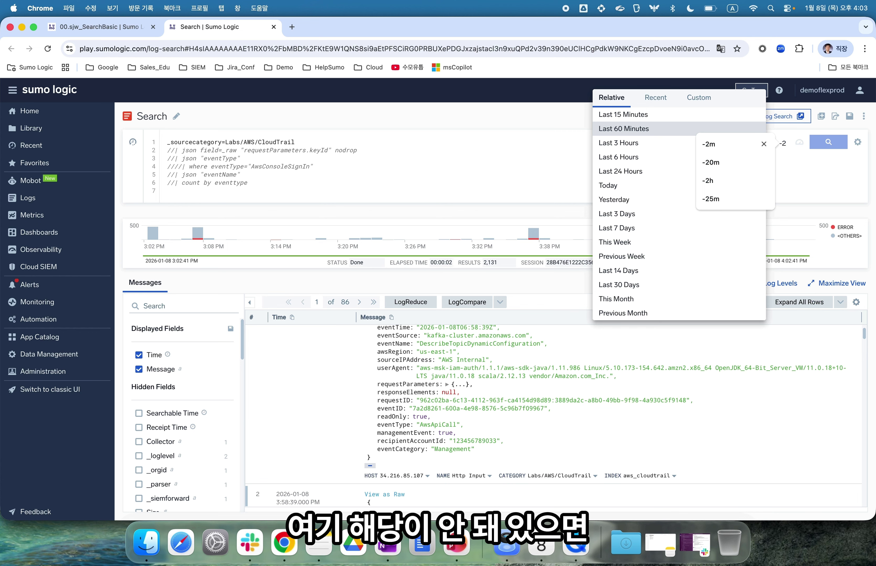
type("0m")
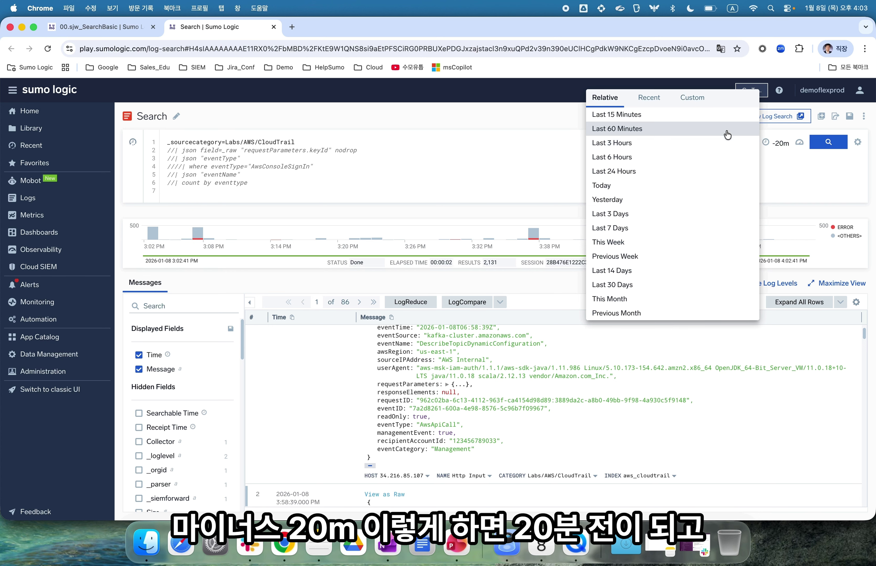
Try the time ranges -20d and -20h, then restore the range to -20m.
key("BackSpace")
type("d")
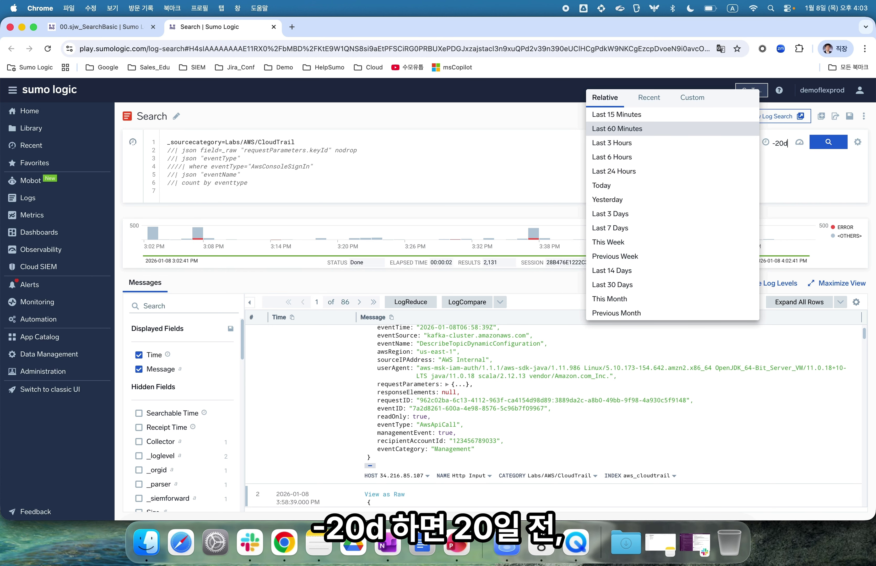
key("BackSpace")
type("h")
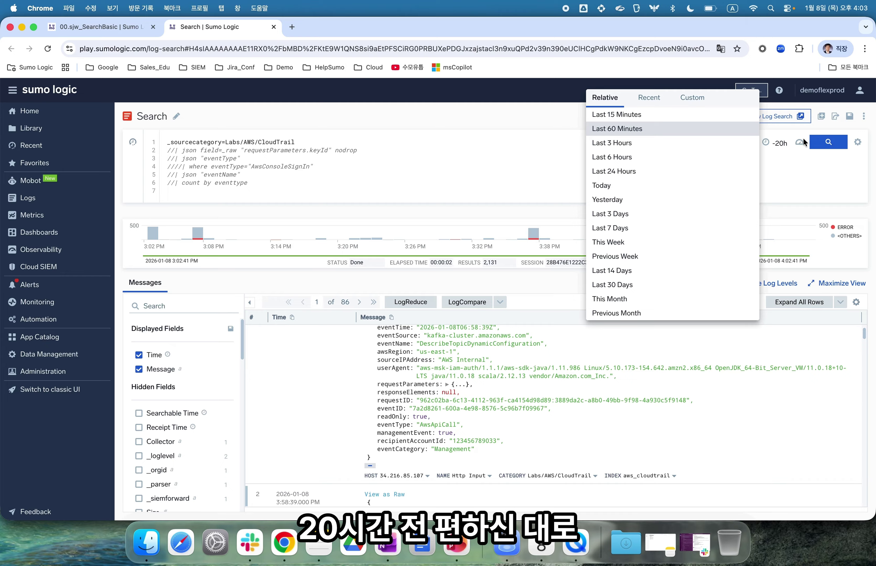
key("BackSpace")
type("m")
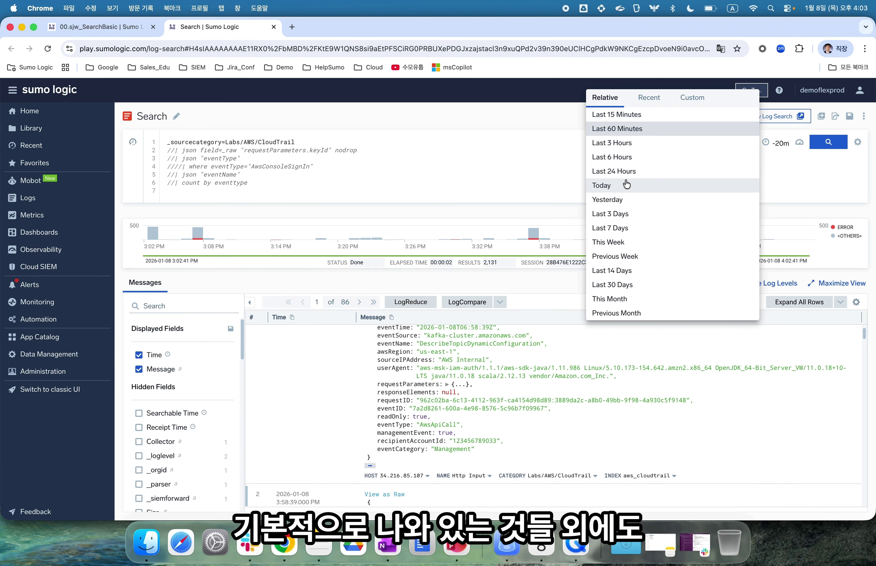
Try a custom time range covering January 5, 2026, then return to the relative ranges.
left_click(694, 104)
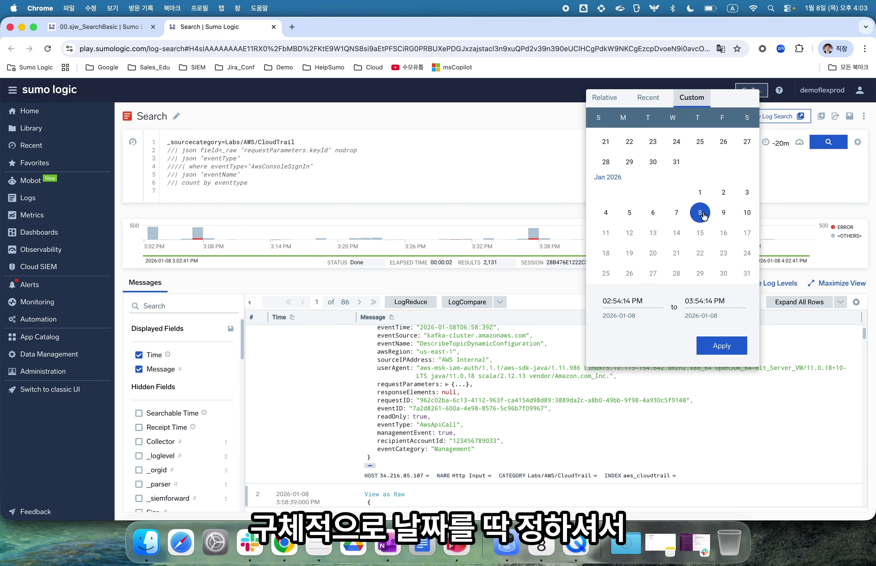
left_click(634, 218)
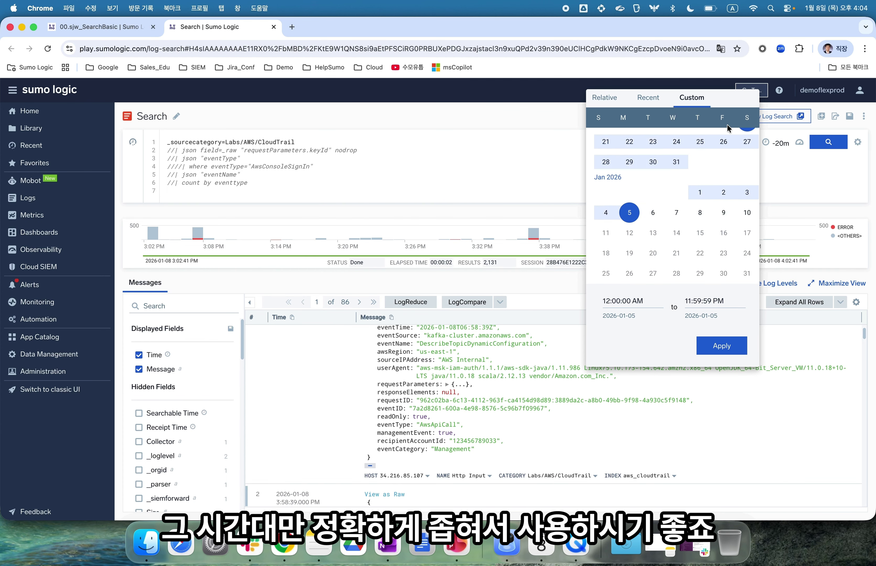
left_click(620, 107)
Run the search over the -20m range and look through the field list down to region.
left_click(814, 143)
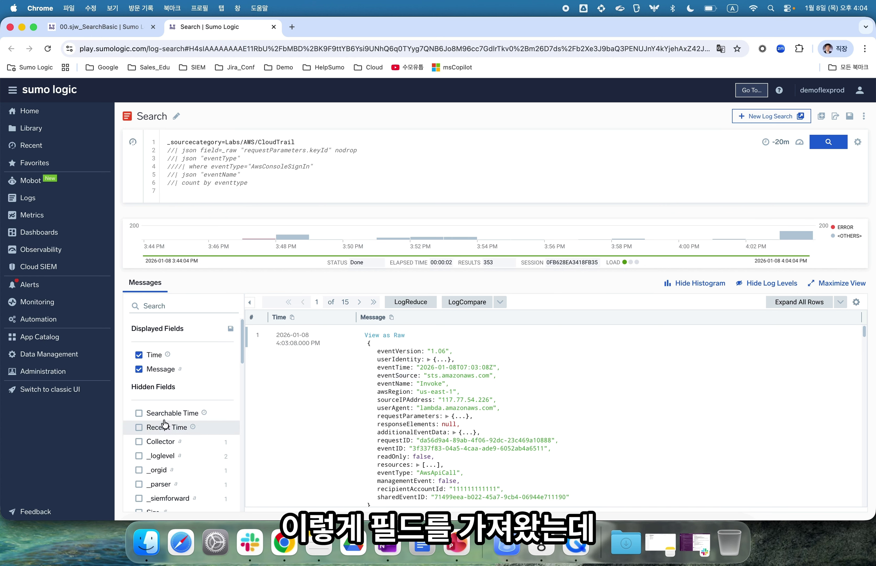
scroll(176, 417, "down", 5)
scroll(180, 371, "up", 5)
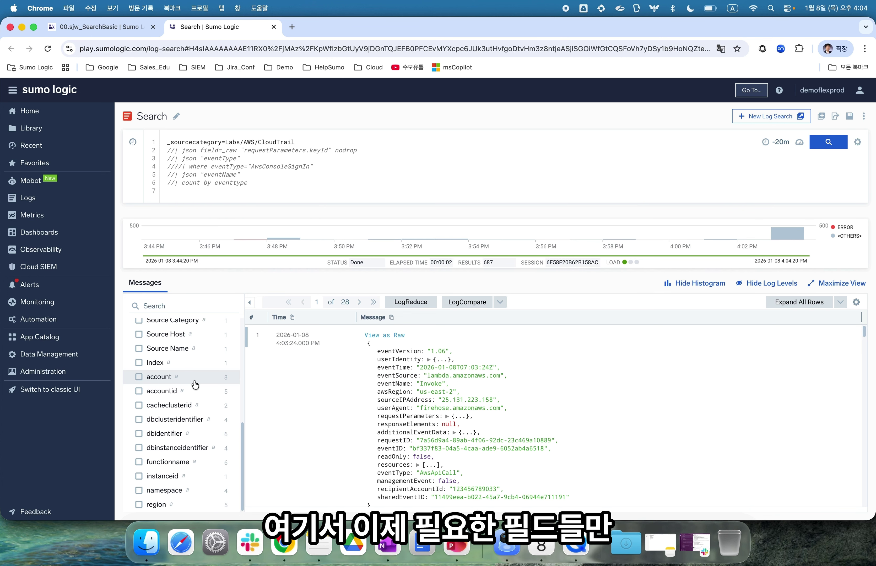
scroll(197, 346, "up", 5)
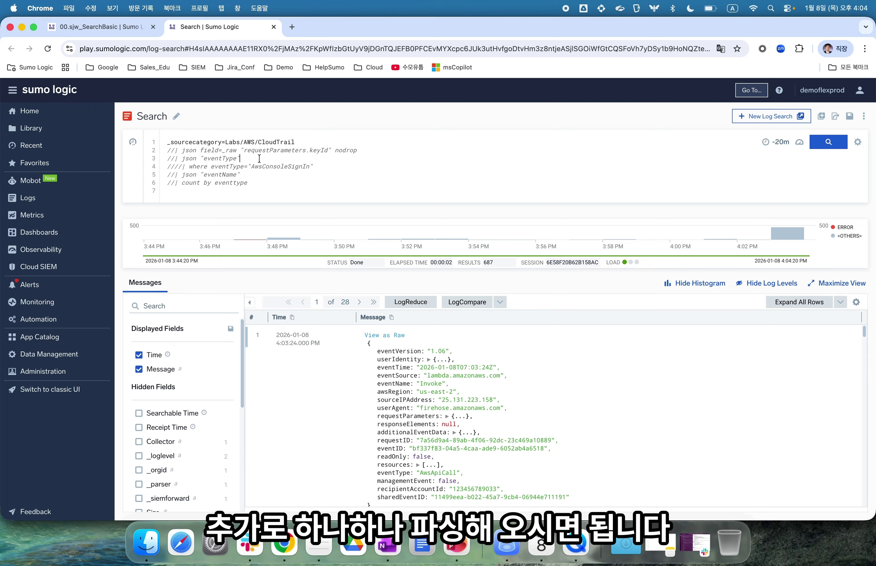
Enable the json "eventType" line, rerun the search and look through the eventType column.
key("super+slash")
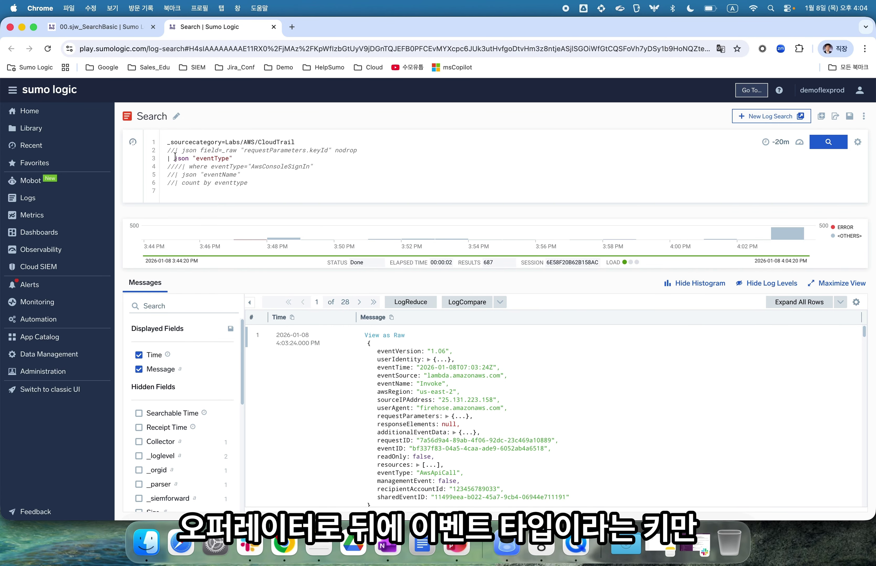
left_click(843, 146)
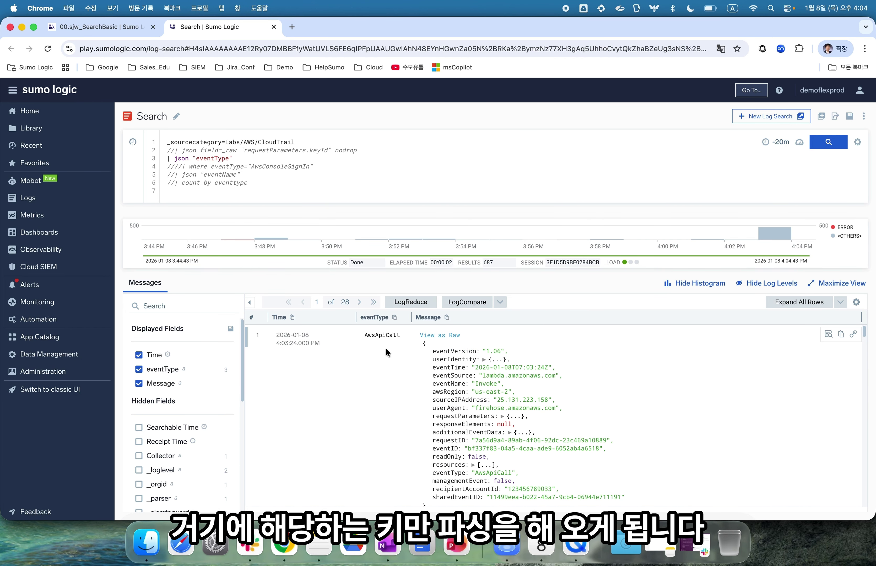
scroll(389, 374, "down", 5)
scroll(388, 375, "up", 5)
Enable the json "eventName" line, rerun the search and look through the eventName column.
left_click(254, 178)
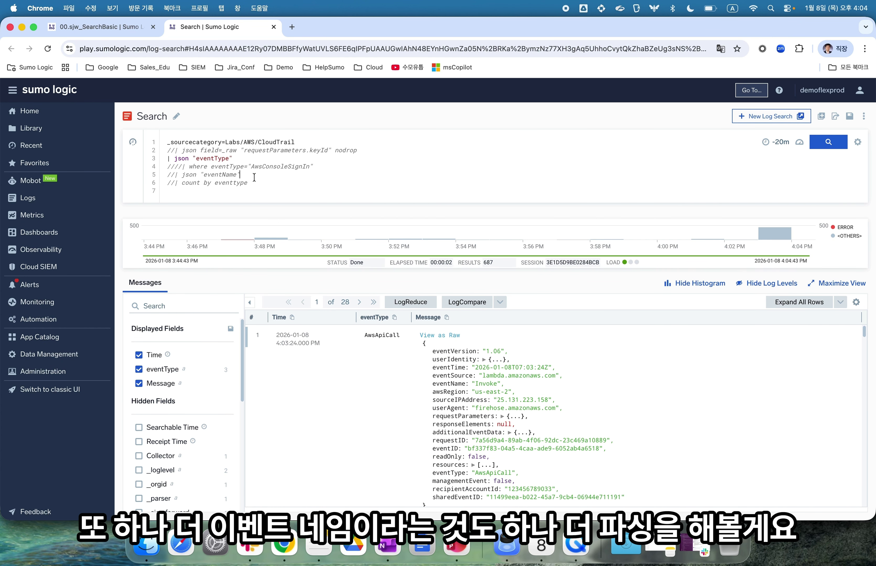
key("super+slash")
left_click(828, 148)
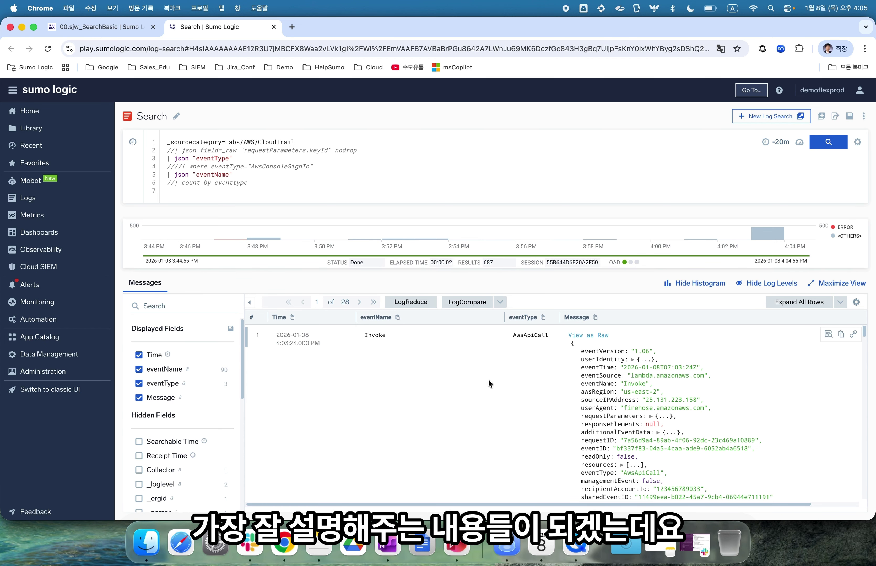
scroll(488, 379, "down", 3)
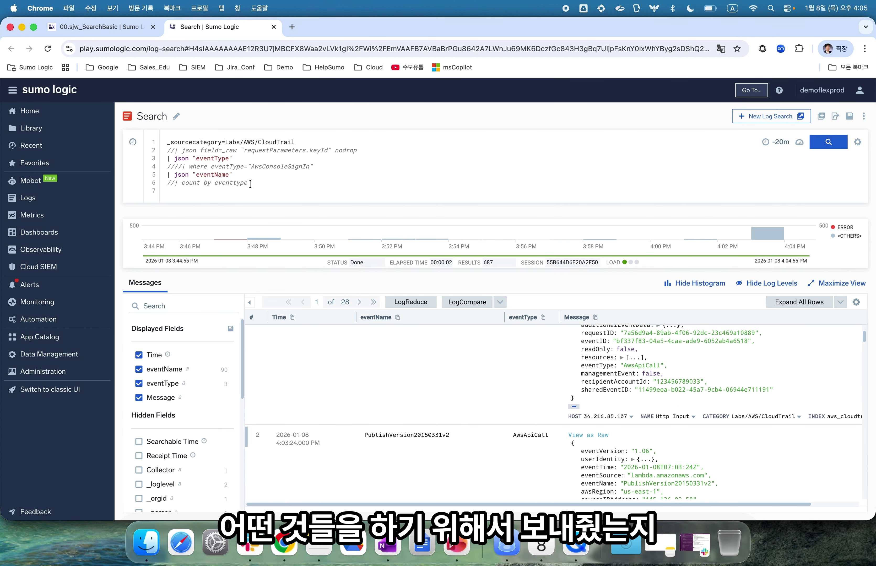
Enable the count by eventtype line, rerun the search over the last 60 minutes and view the parsed messages.
key("super+slash")
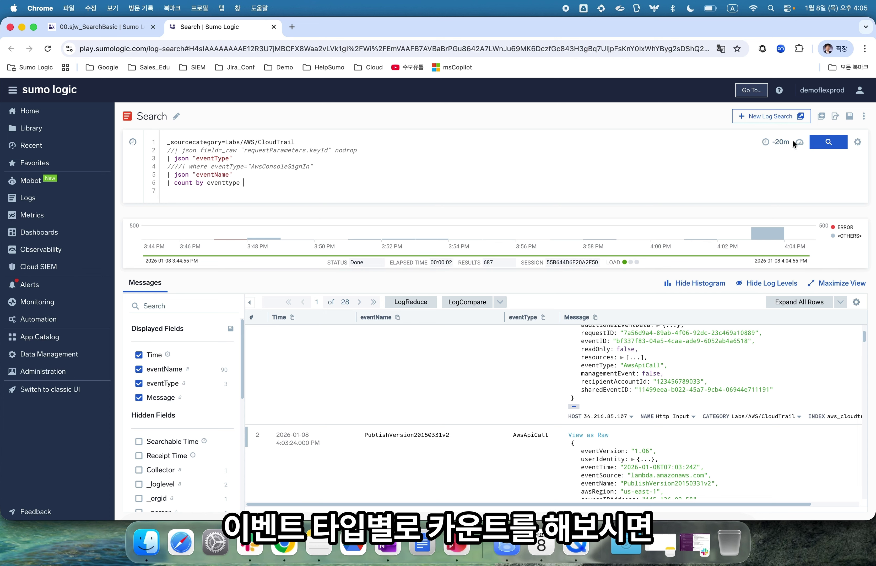
left_click(829, 142)
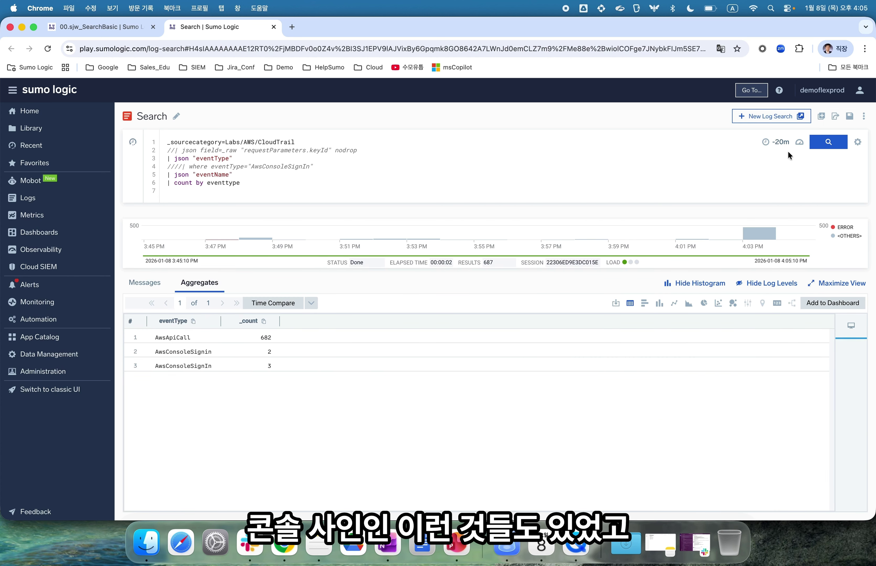
left_click(779, 143)
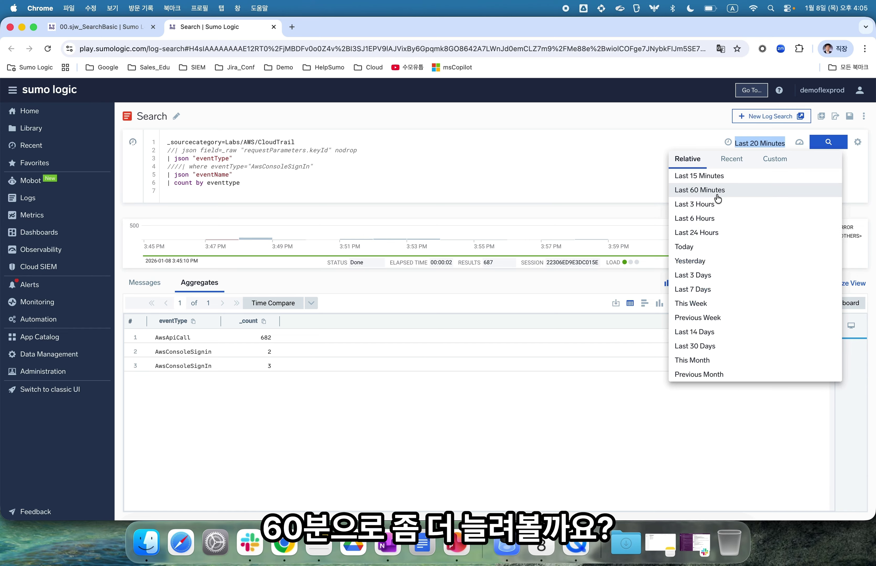
left_click(700, 190)
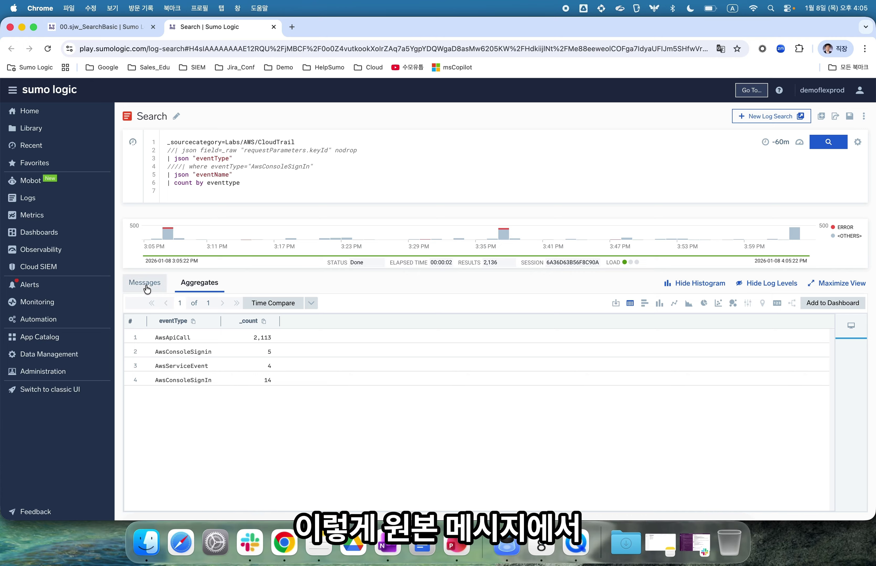
left_click(158, 282)
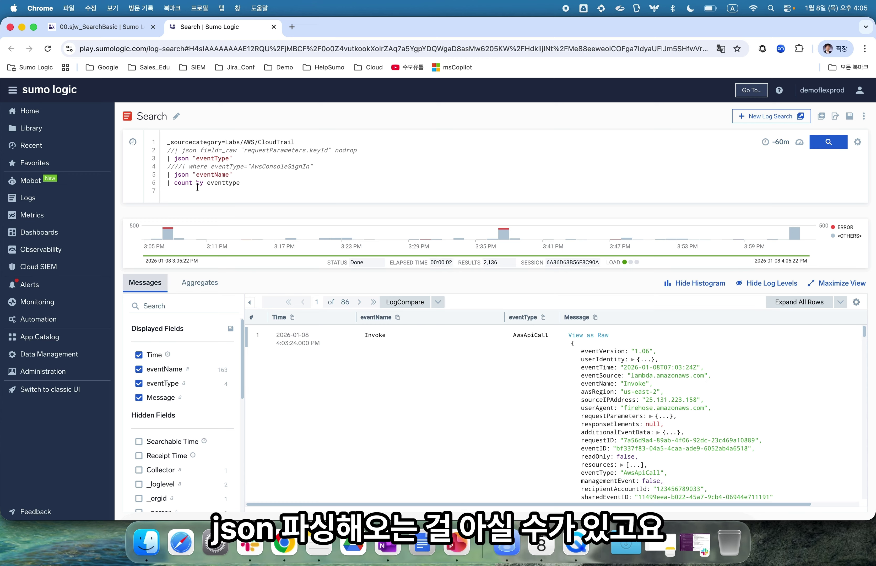
Comment out the query from the eventType line through the count line, then re-enable only the json "eventType" line.
left_click_drag(254, 184, 165, 159)
key("ctrl+slash")
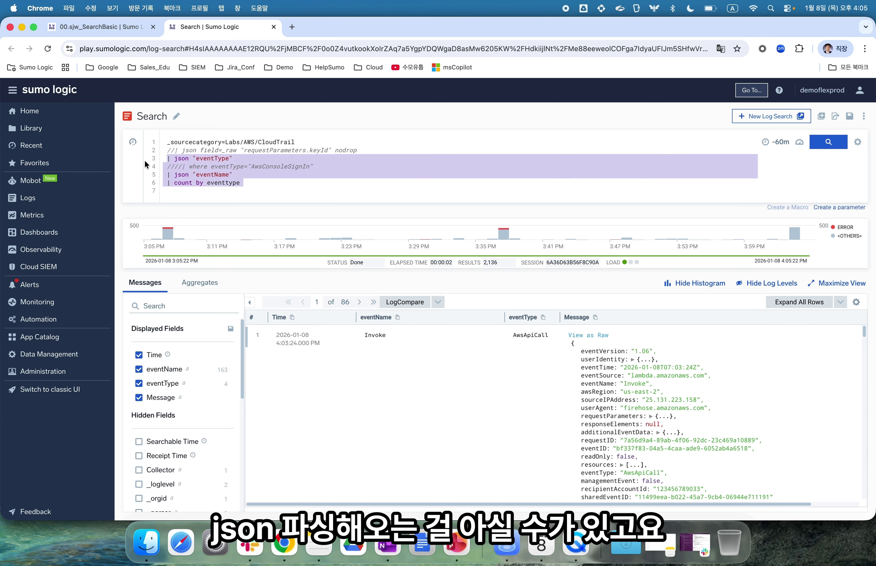
left_click(199, 162)
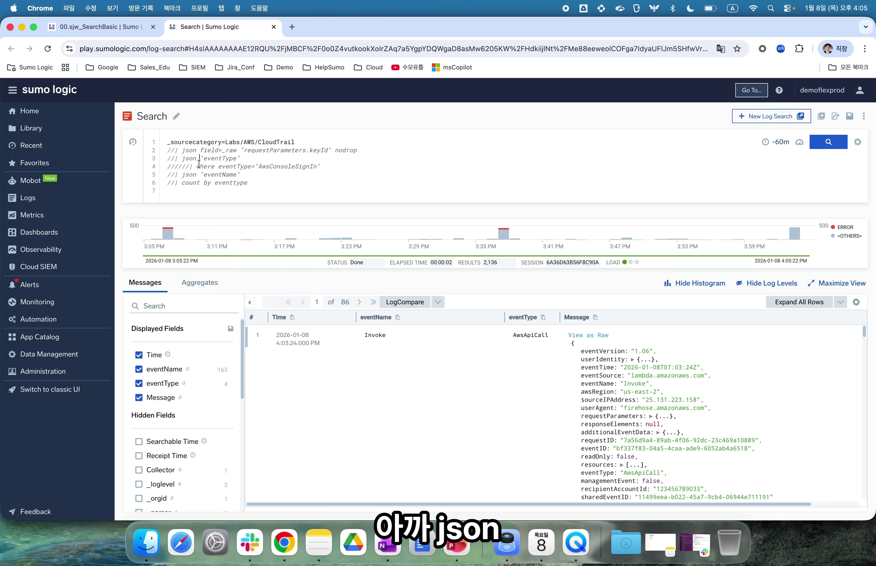
key("ctrl+slash")
Check the parsing mode options, change the eventType line to json auto with "eventType" commented out, and rerun the search.
left_click(858, 142)
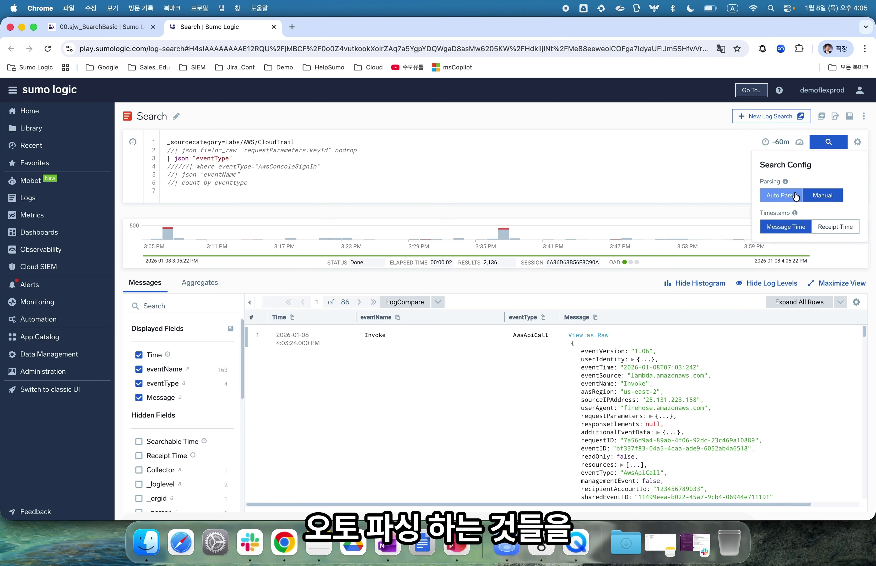
left_click(688, 198)
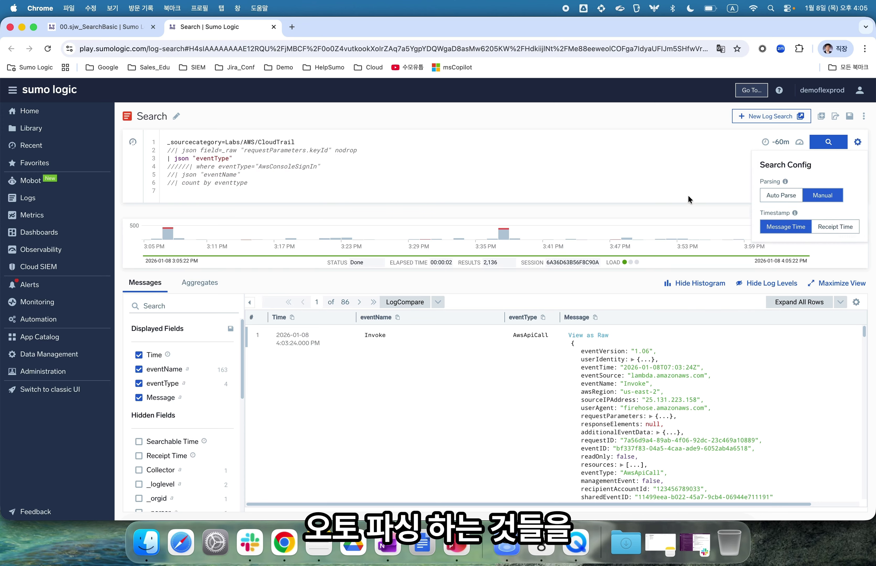
left_click(194, 159)
type("//")
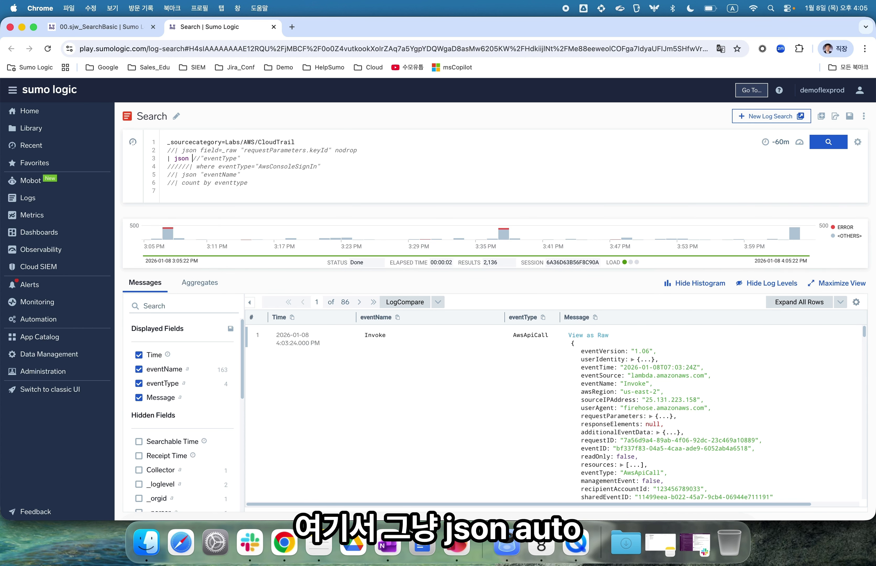
type("auto")
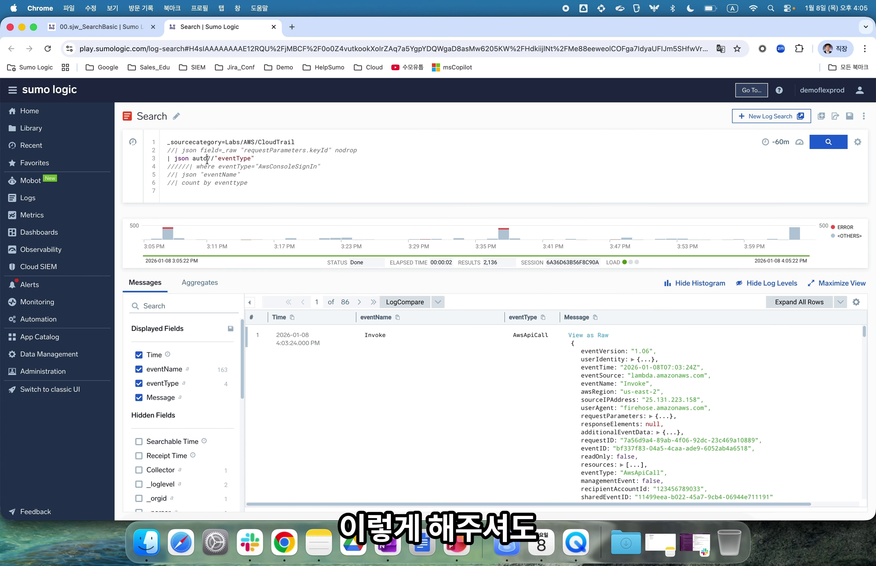
left_click(829, 142)
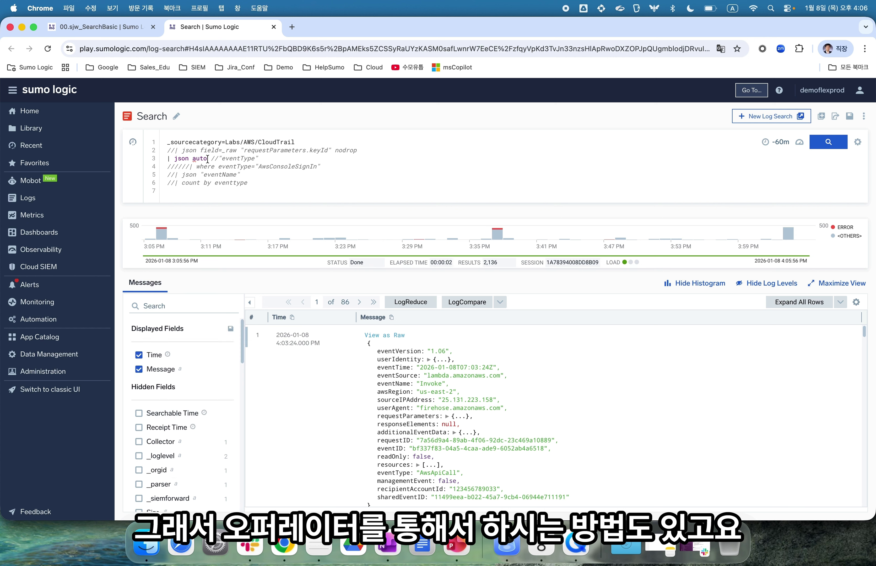
Remove auto and the comment slashes so the line reads json "eventType" again.
key("Delete")
key("Delete")
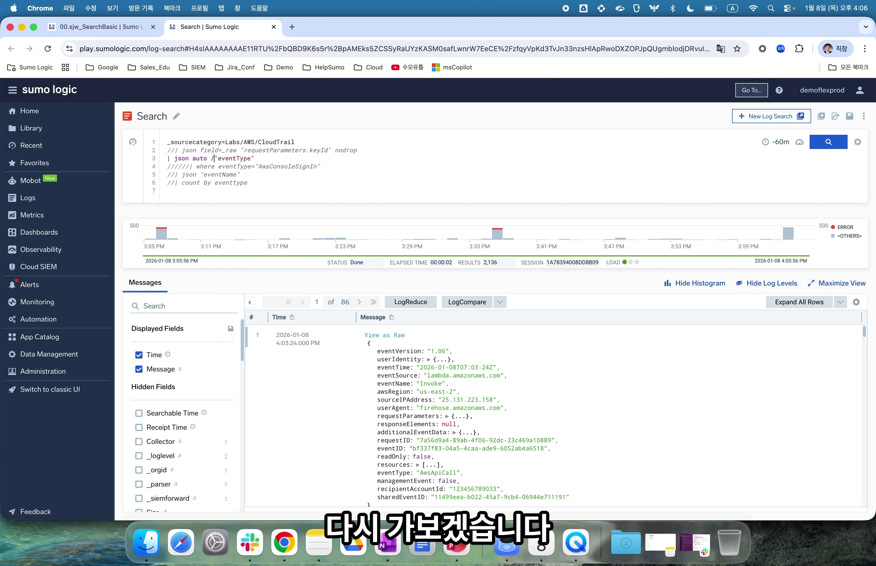
key("BackSpace")
key("BackSpace")
key("BackSpace")
key("BackSpace")
key("BackSpace")
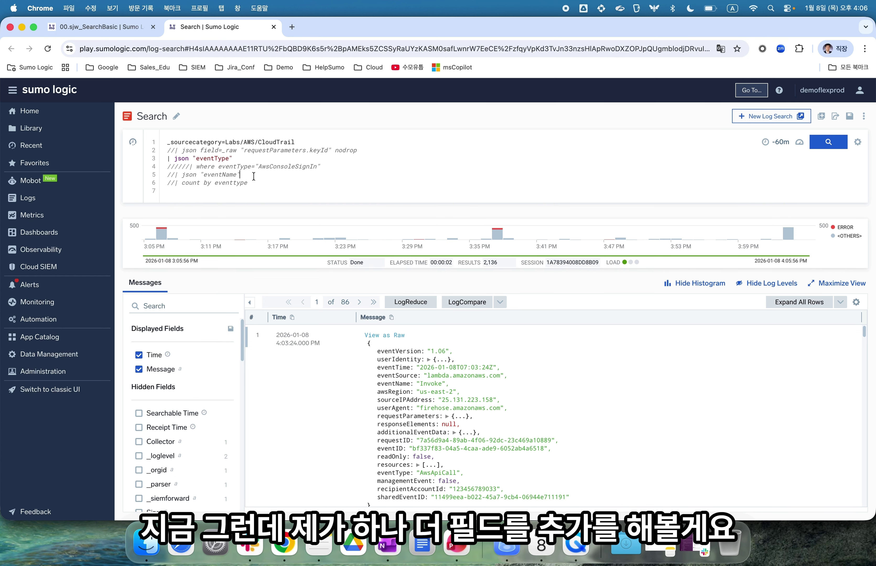
Enable the json "eventName" line and the json field=_raw "requestParameters.keyId" line without nodrop, and rerun the search.
left_click(254, 177)
key("super+slash")
left_click(379, 152)
key("BackSpace")
key("BackSpace")
key("BackSpace")
key("super+slash")
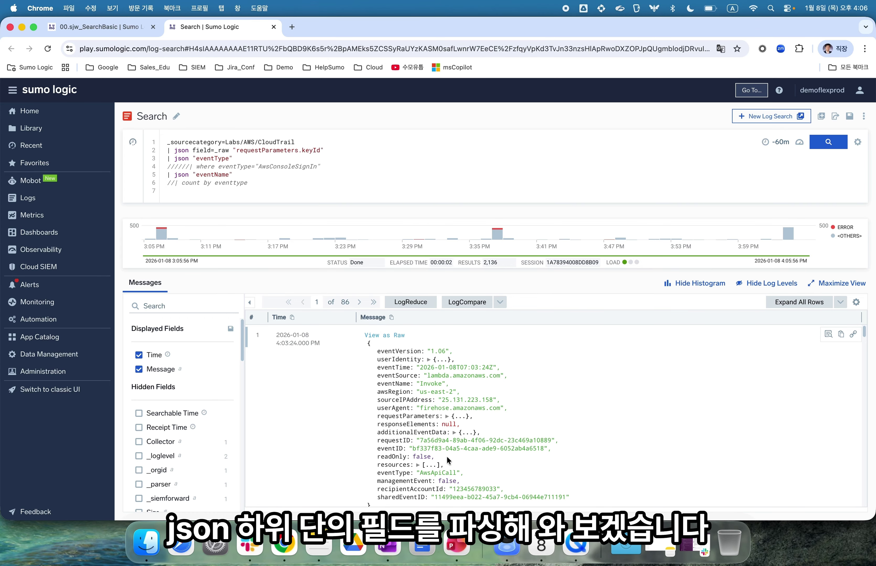
left_click(824, 143)
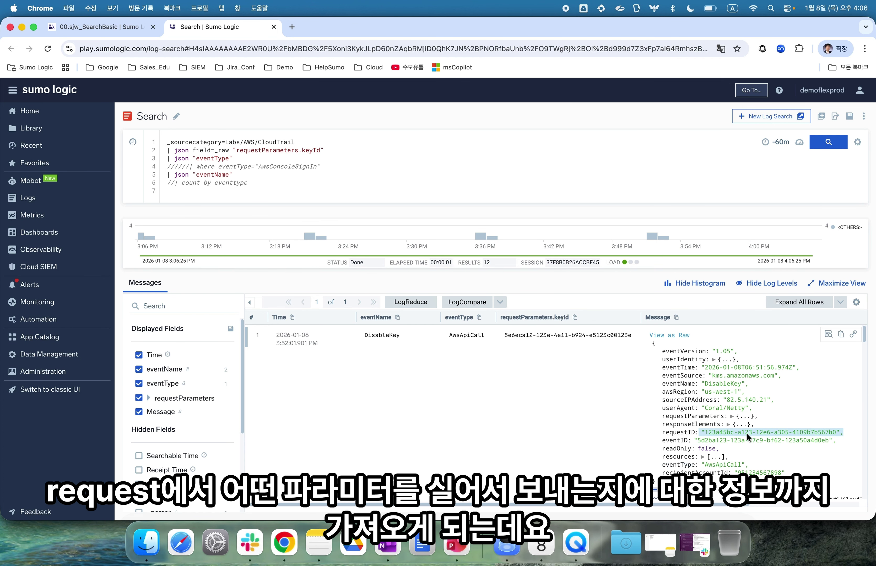
Expand requestParameters in the first message and compare its keyId with the parsed requestParameters.keyId column.
left_click(733, 417)
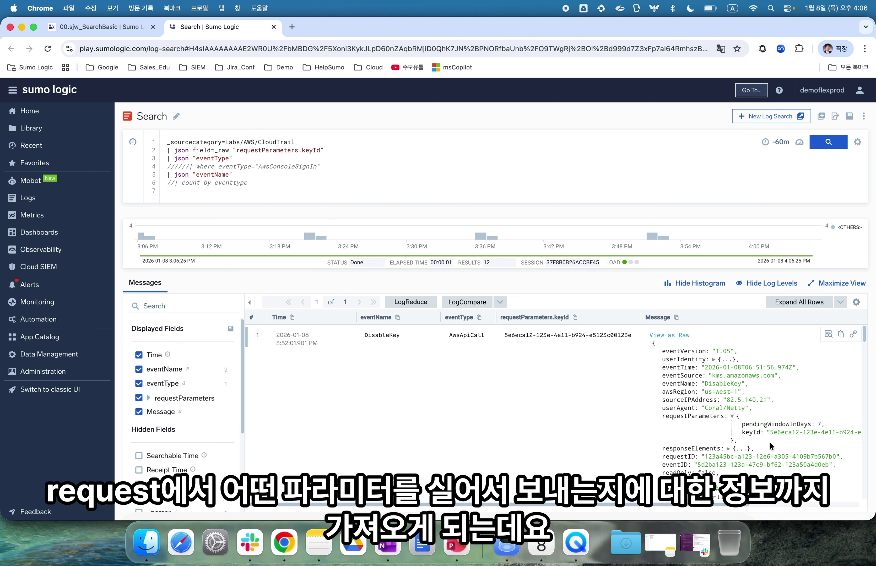
scroll(770, 443, "right", 5)
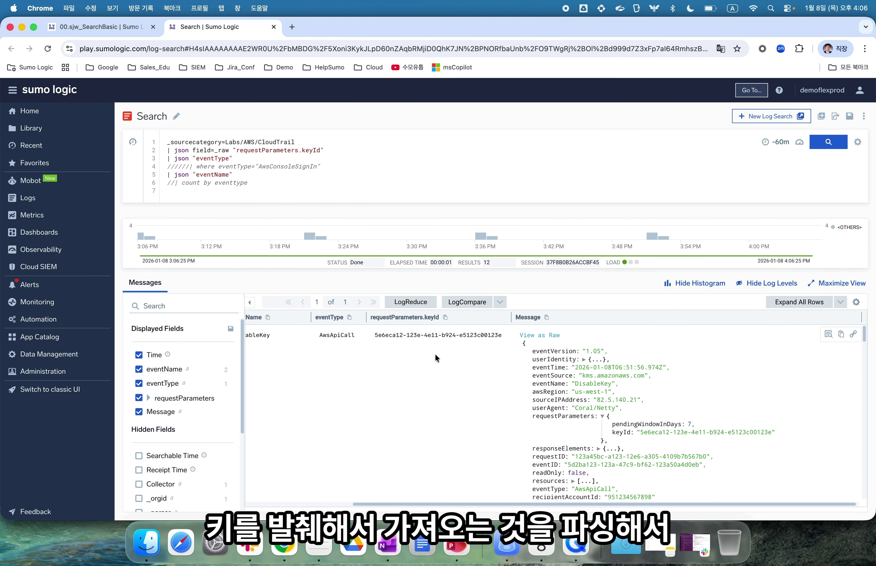
scroll(435, 355, "left", 5)
scroll(436, 356, "right", 5)
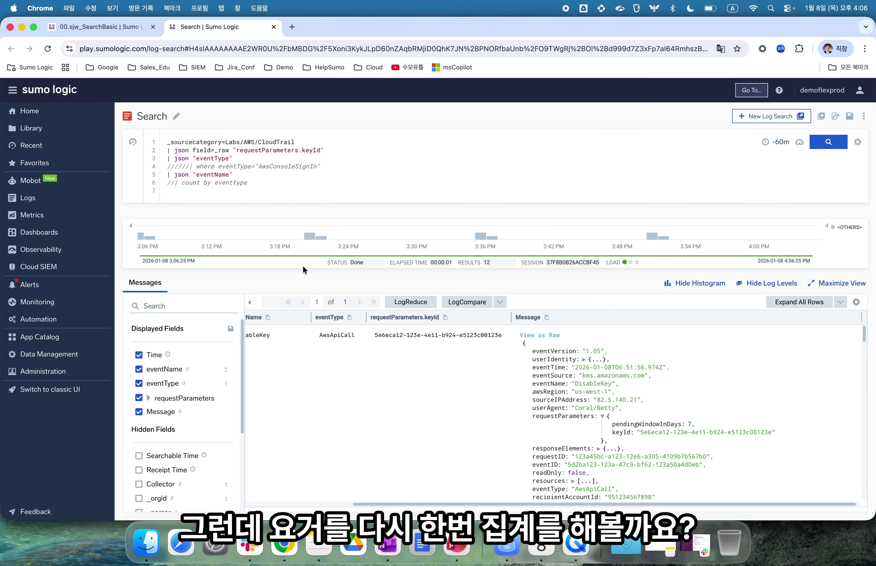
Enable the count by eventtype line and rerun the search.
left_click(257, 182)
key("super+slash")
left_click(818, 148)
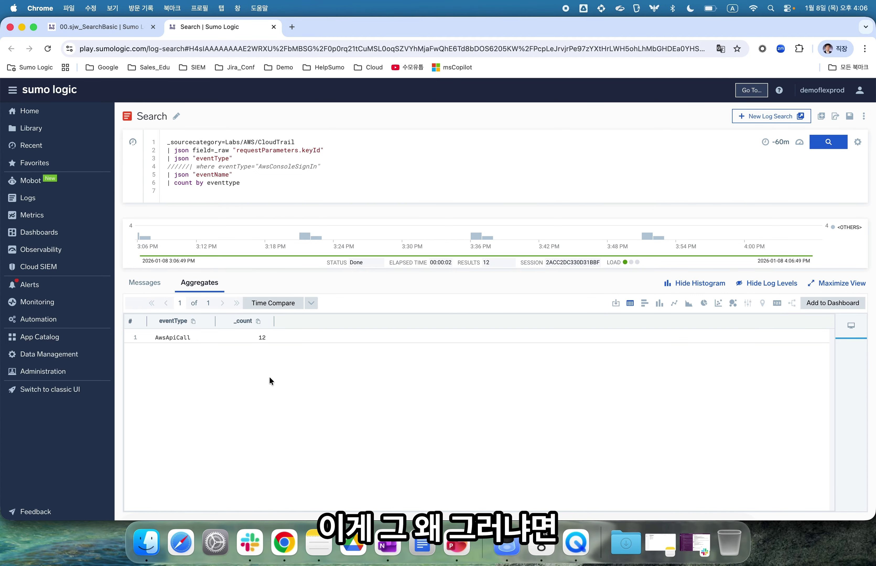
Comment out the "requestParameters.keyId" line and rerun the count over all events.
left_click(339, 150)
key("super+slash")
key("Return")
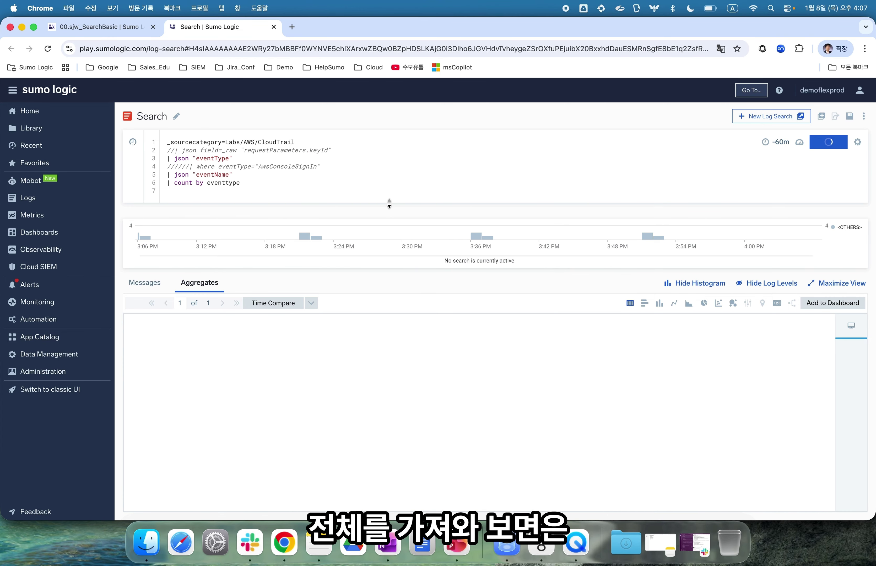
Enable the where eventType="AwsConsoleSignIn" line, rerun the search and view the first message's requestParameters.
left_click(333, 166)
key("super+slash")
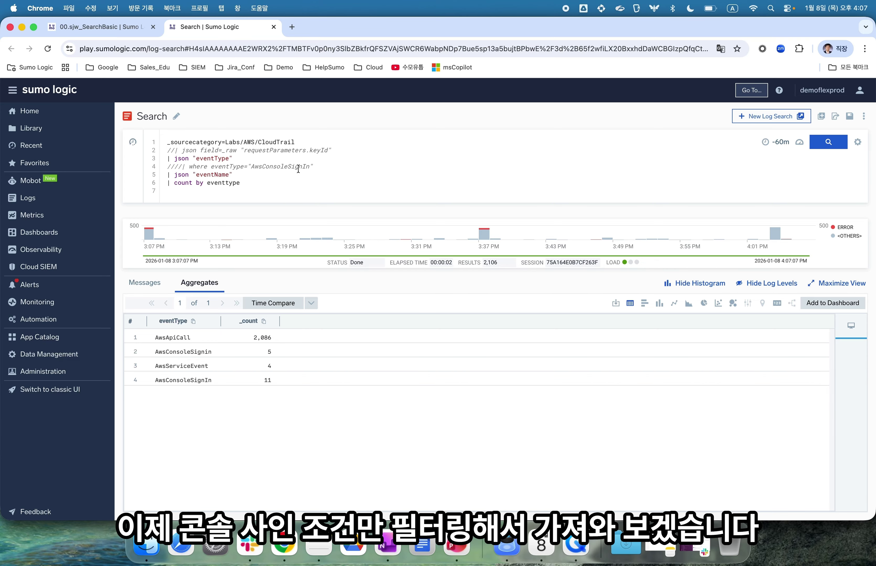
key("super+slash")
left_click(167, 167)
key("Delete")
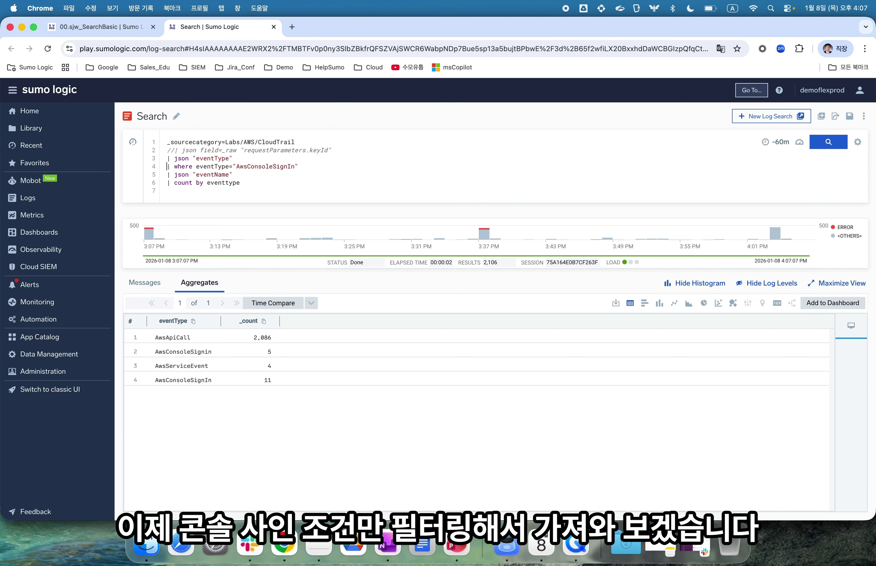
key("Return")
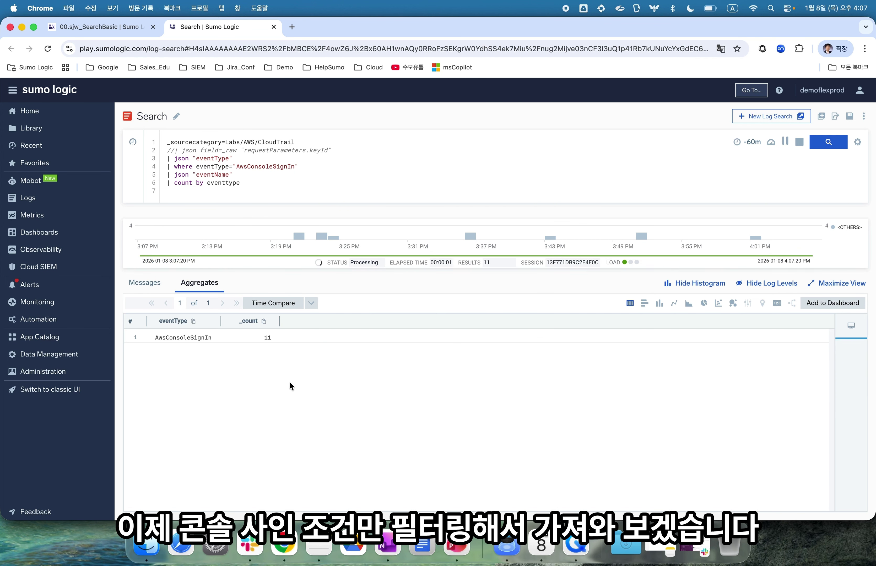
left_click(145, 283)
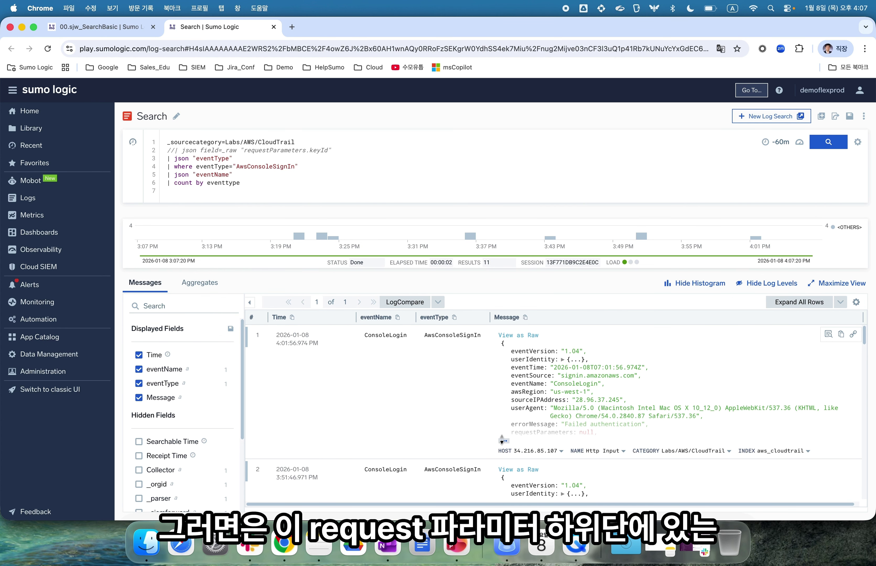
scroll(562, 422, "down", 1)
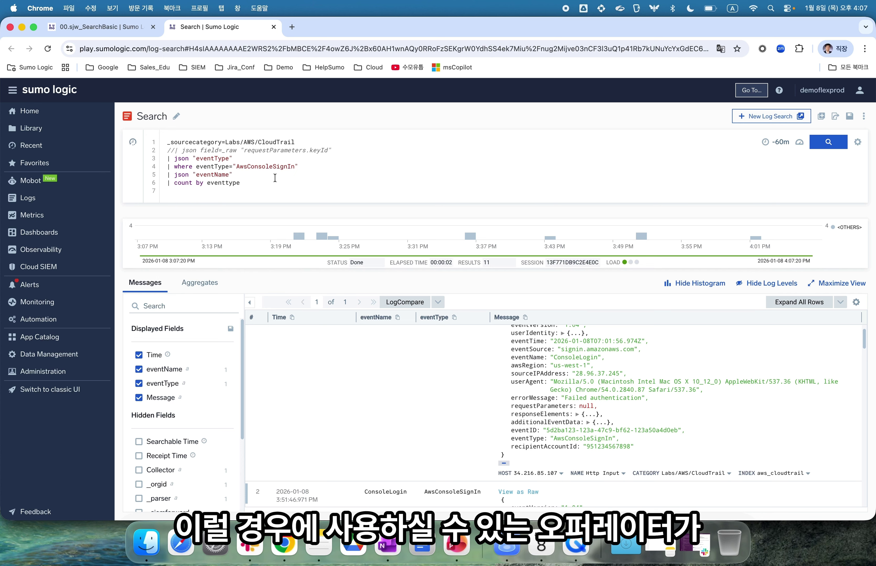
Comment out the where line, re-enable the "requestParameters.keyId" line with nodrop added, and rerun the search.
left_click(313, 167)
key("super+slash")
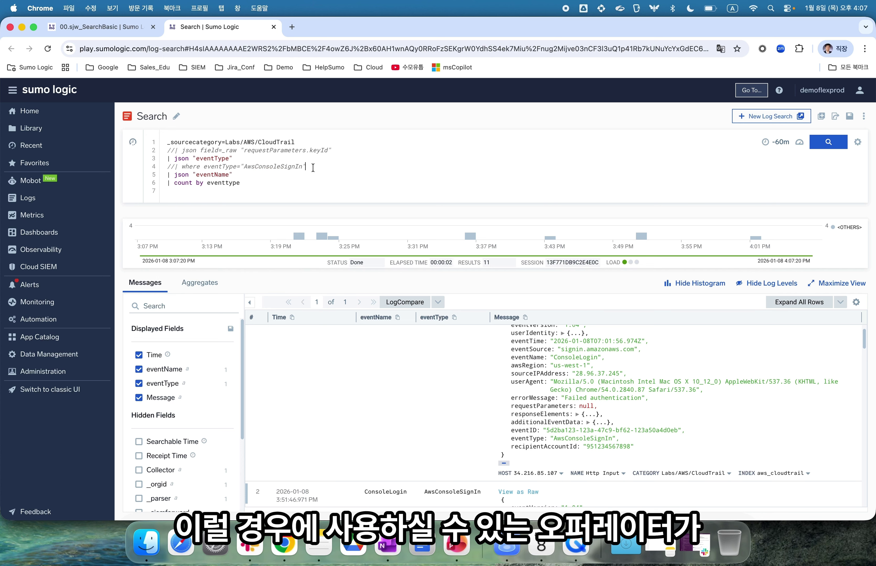
left_click(353, 151)
key("super+slash")
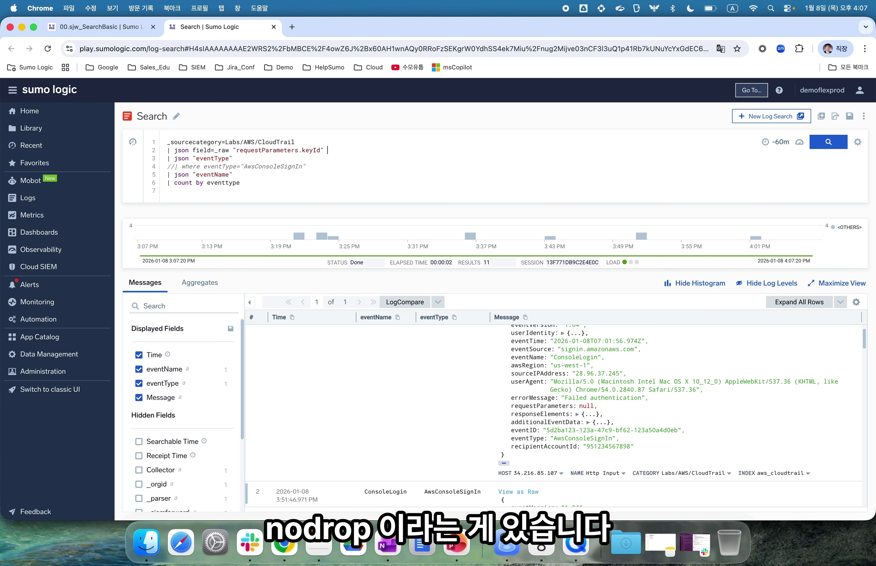
type("nodrop")
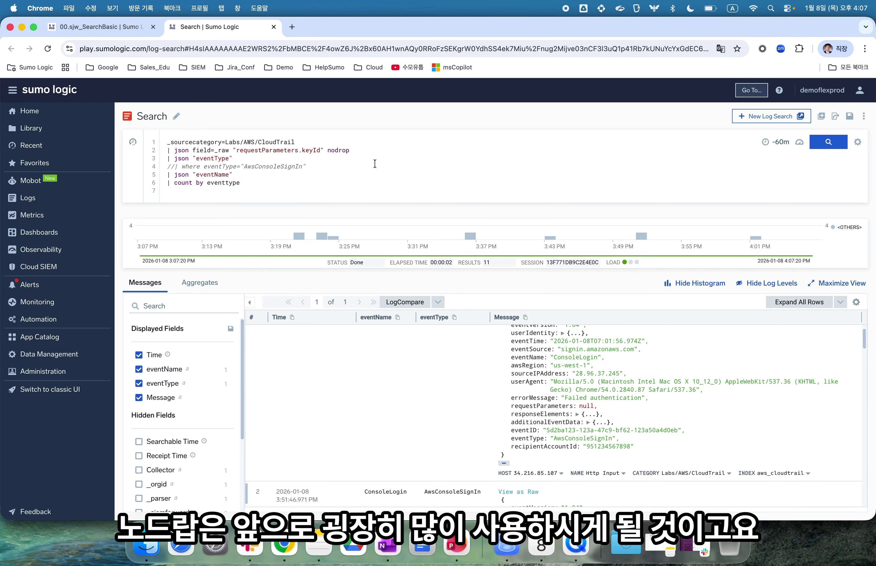
left_click(828, 142)
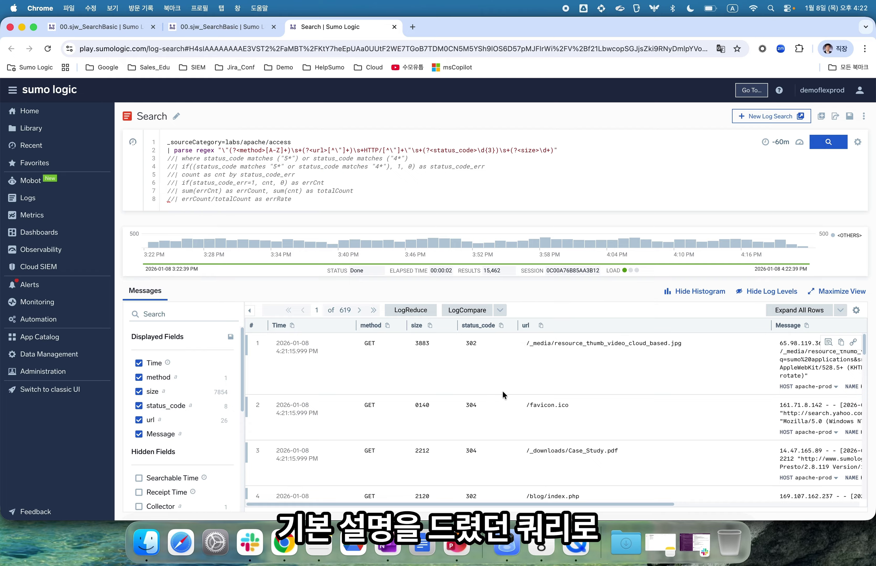
In the Apache access query, enable the where line matching status codes "5*" or "4*" and run the search.
left_click(422, 158)
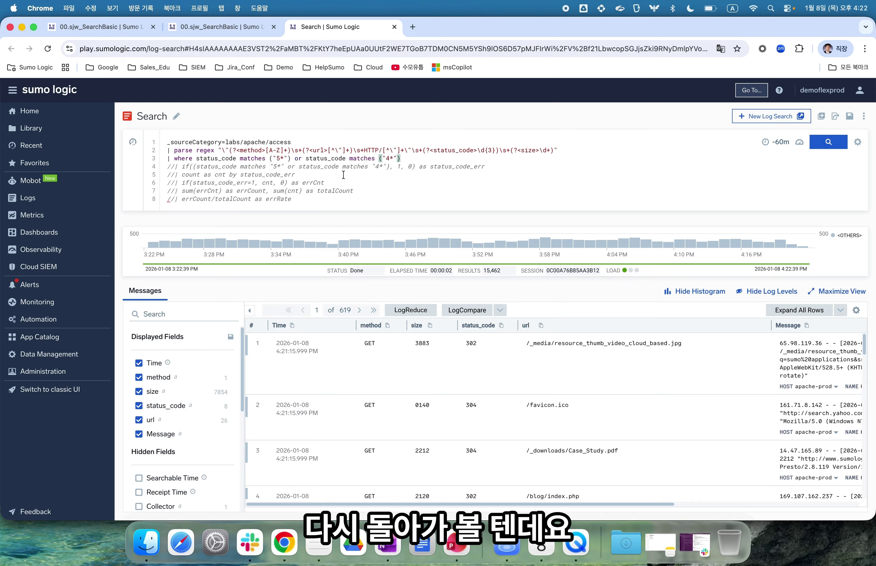
key("super+slash")
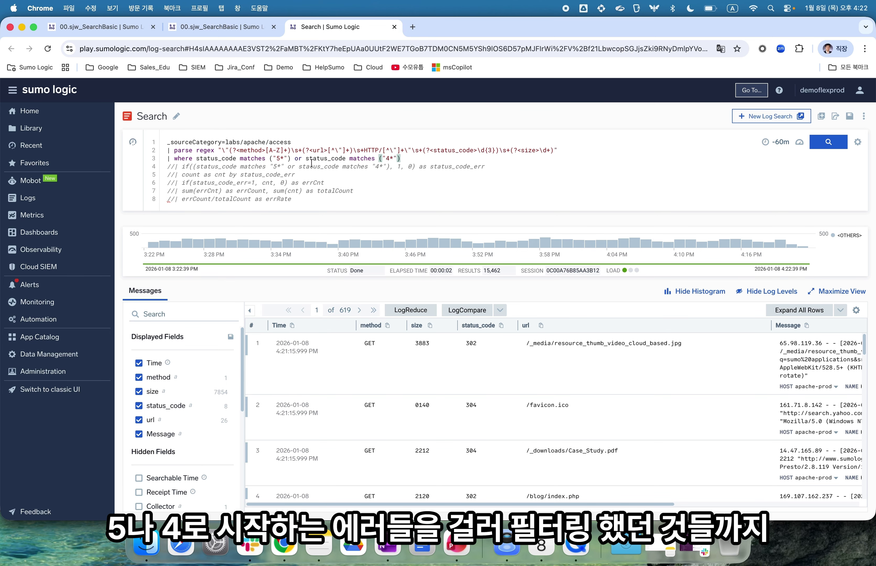
left_click(818, 144)
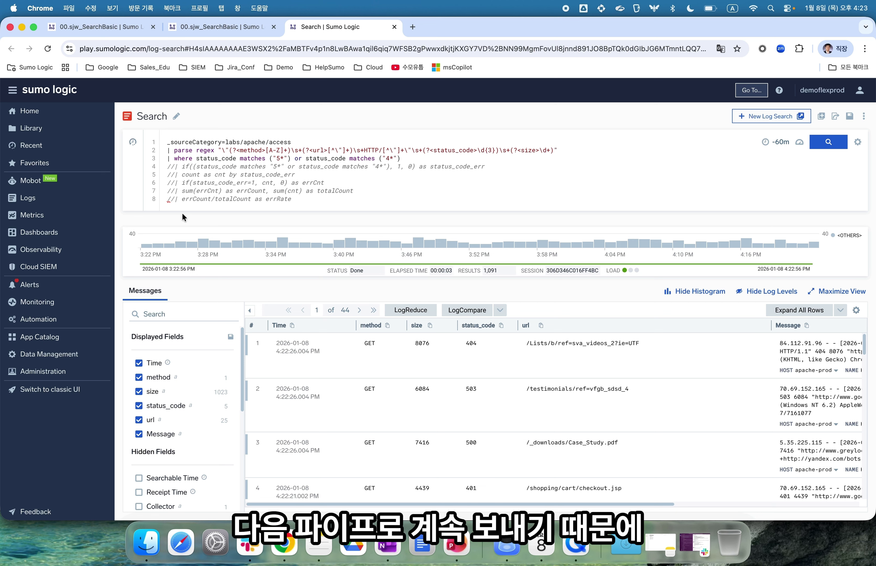
left_click(411, 159)
key("super+slash")
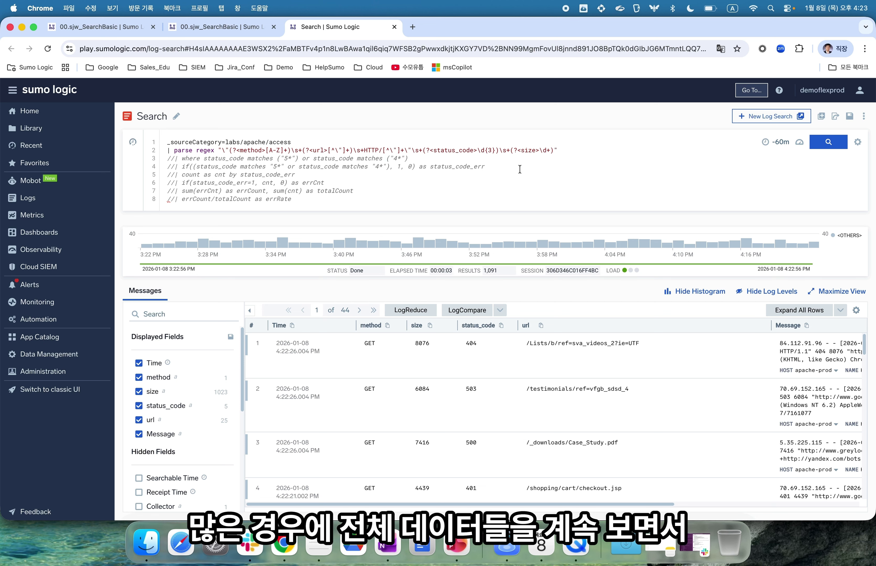
key("Down")
key("super+slash")
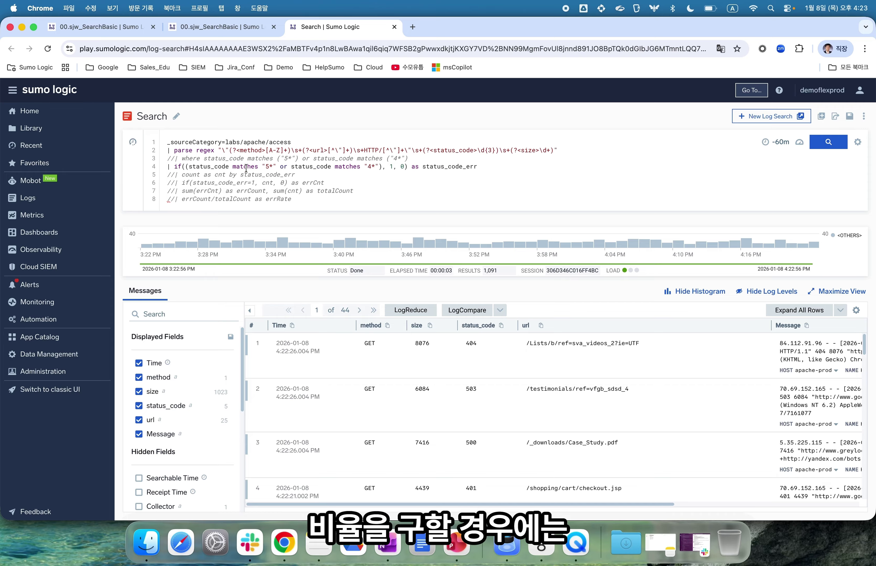
key("super+z")
key("super+z")
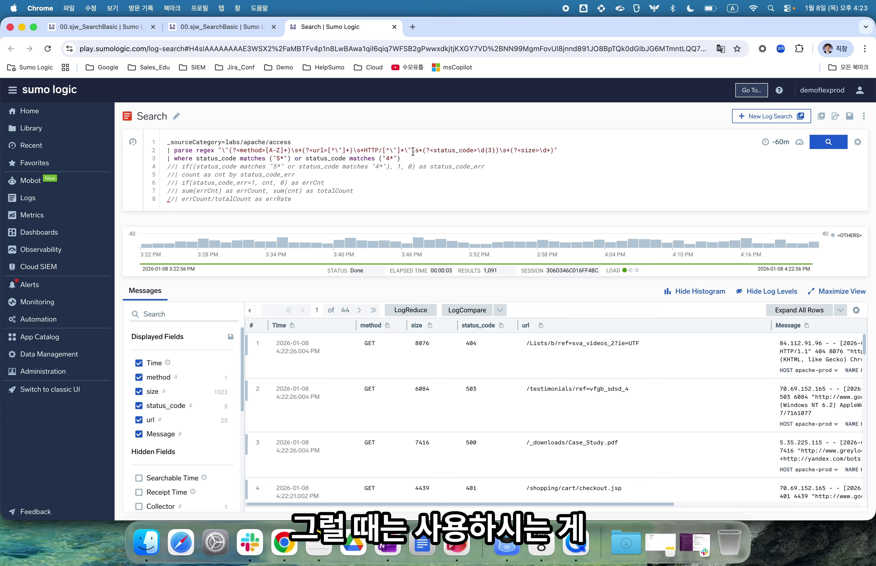
Comment out the where line, enable the if line that creates status_code_err, and rerun the search to browse the tagged messages.
left_click(412, 158)
key("super+slash")
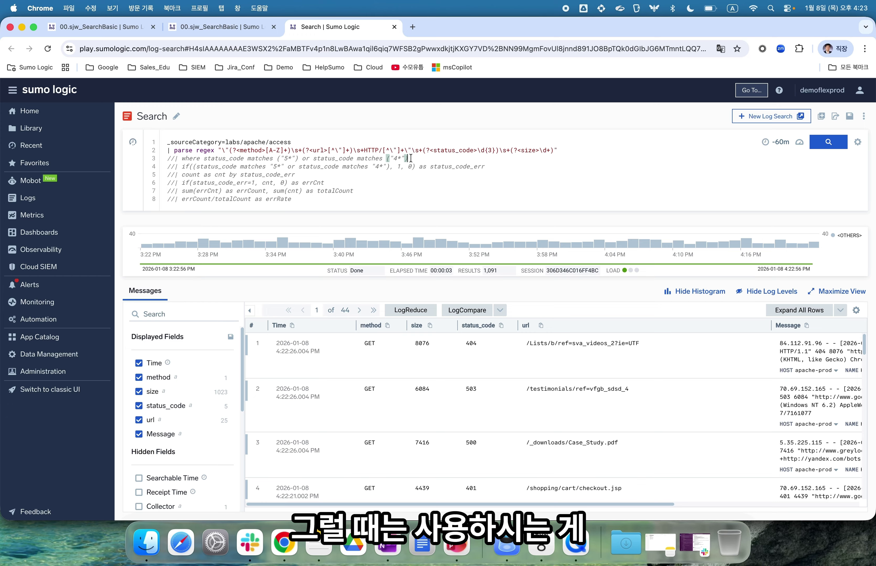
left_click(520, 170)
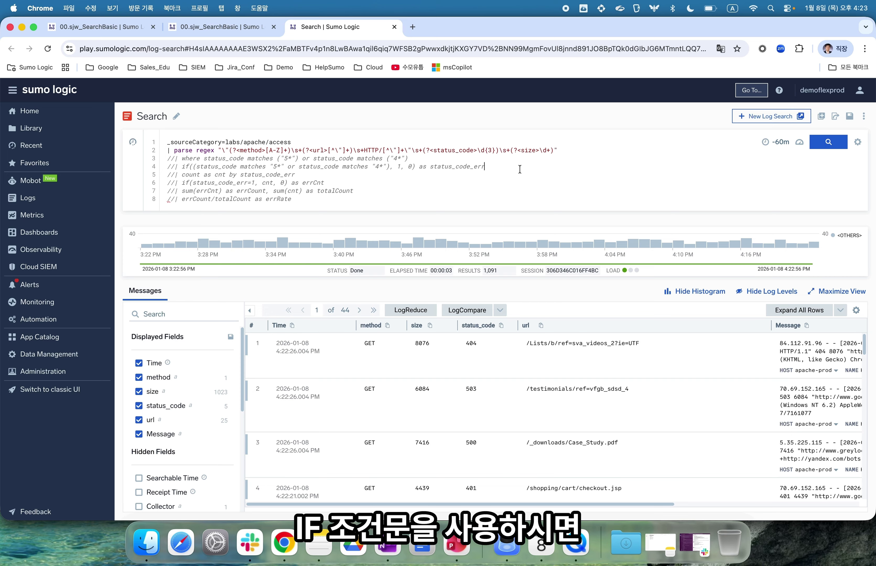
key("super+slash")
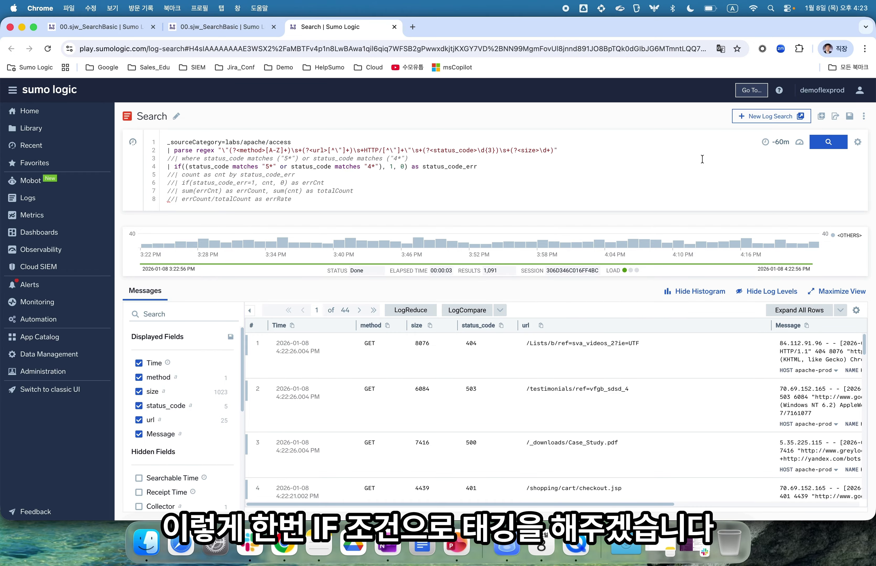
left_click(828, 149)
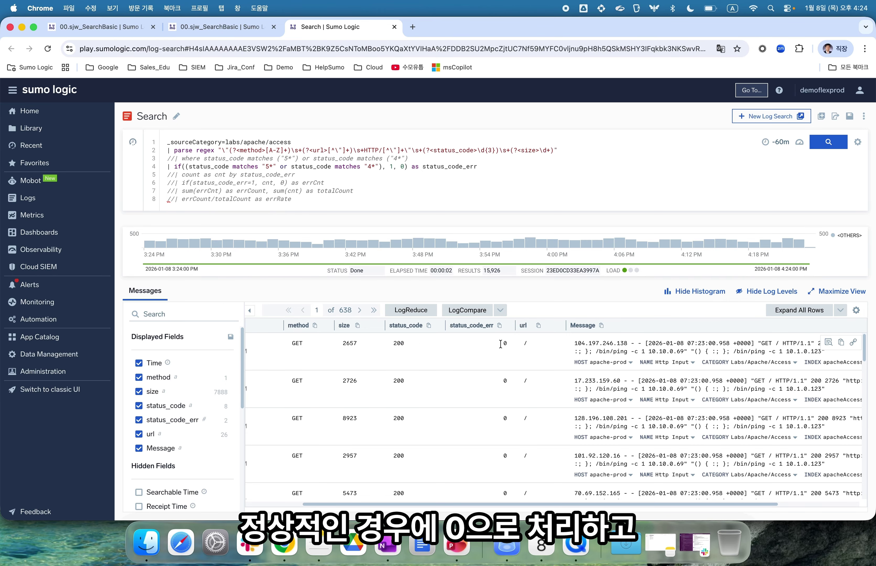
scroll(502, 353, "down", 5)
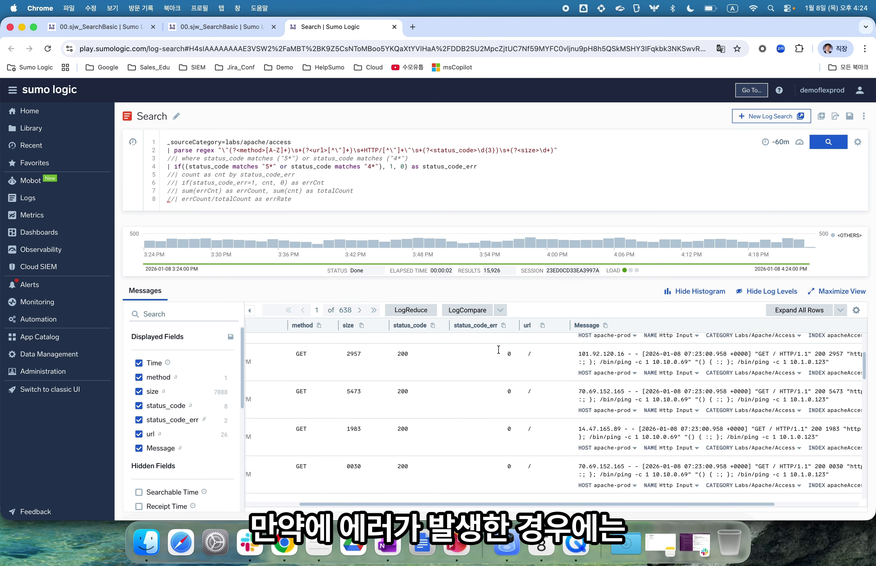
scroll(502, 362, "down", 5)
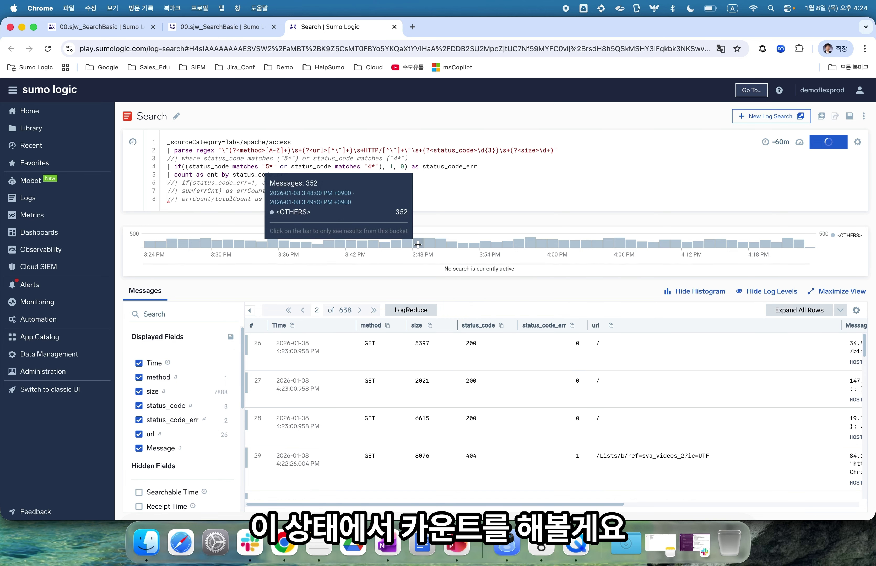
Enable the count as cnt by status_code_err line and the if line for errCnt, rerunning the search after each.
key("super+slash")
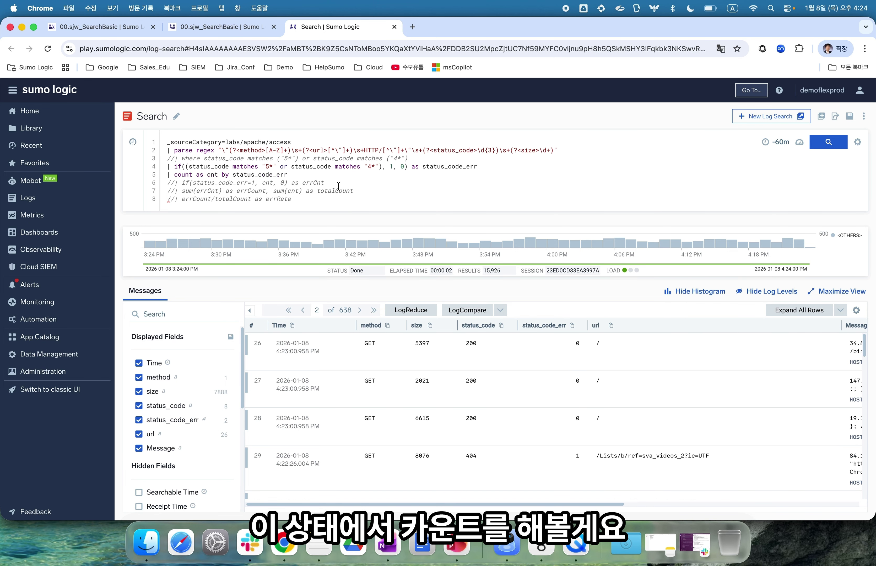
left_click(829, 142)
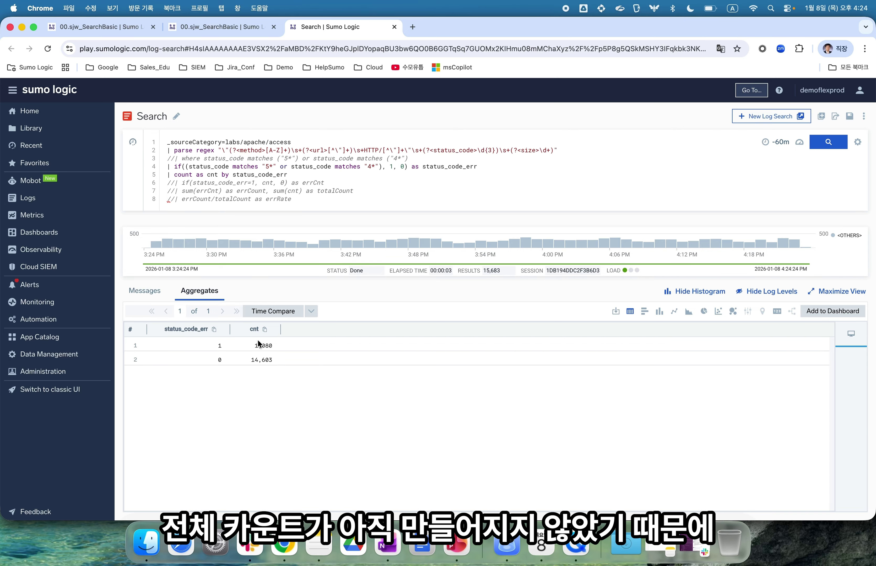
left_click(335, 182)
key("super+slash")
key("Return")
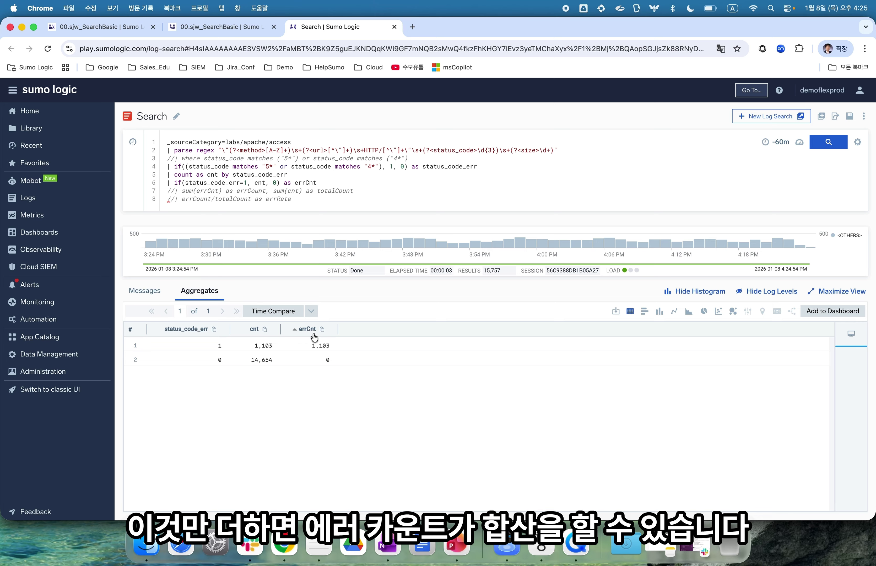
Enable the sum(errCnt) as errCount, sum(cnt) as totalCount line and rerun the search.
left_click(379, 193)
key("super+slash")
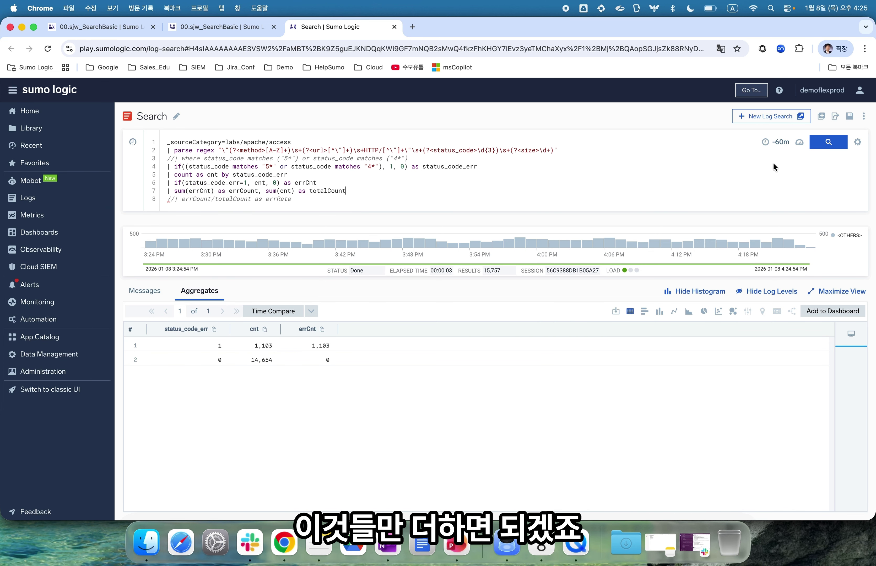
left_click(828, 142)
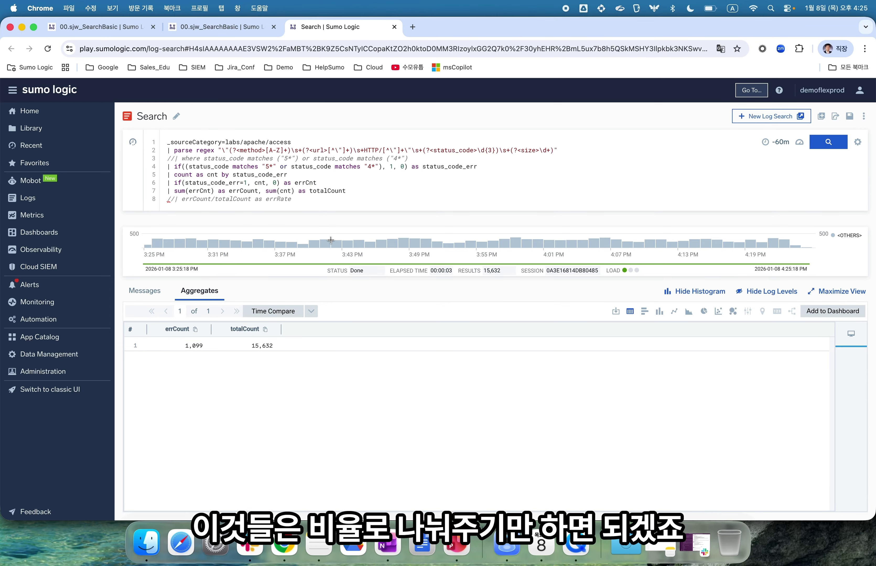
Enable the errCount/totalCount as errRate line and rerun the search.
left_click(324, 203)
key("super+slash")
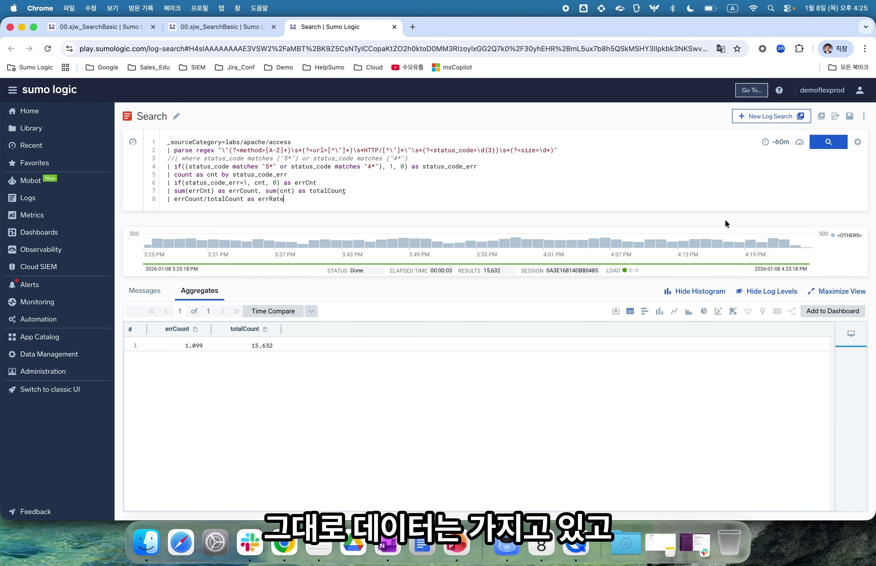
key("Return")
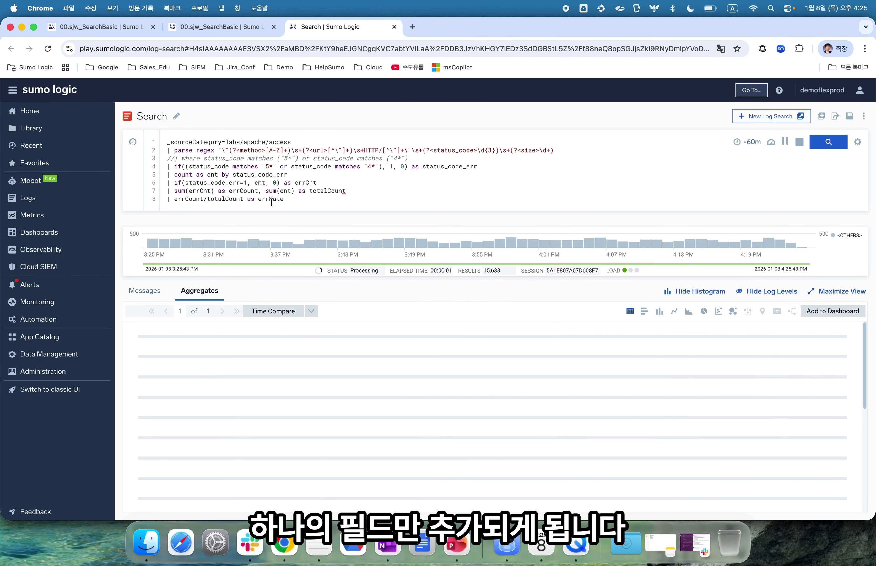
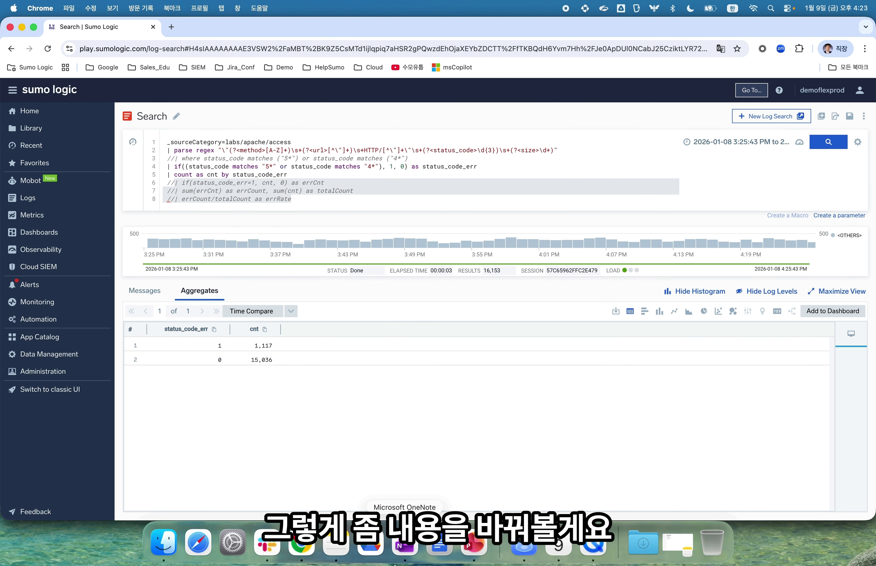
Rework the aggregation to count as totalCount, sum(status_code_err) as errCount, with the older count, if and sum lines commented out and errRate enabled.
left_click_drag(291, 199, 160, 180)
key("super+z")
key("super+z")
key("super+z")
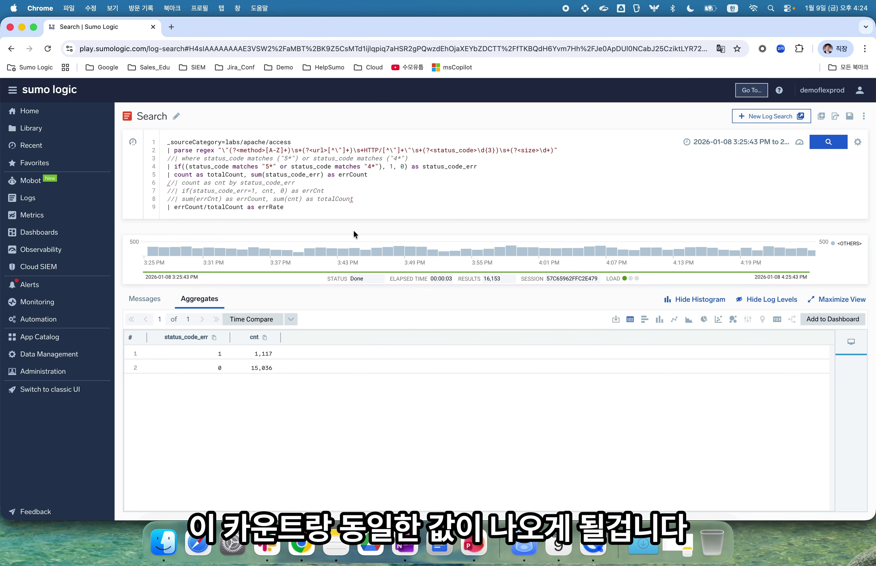
Comment out the errCount/totalCount as errRate line and rerun the search.
left_click(309, 210)
key("super+slash")
left_click(829, 142)
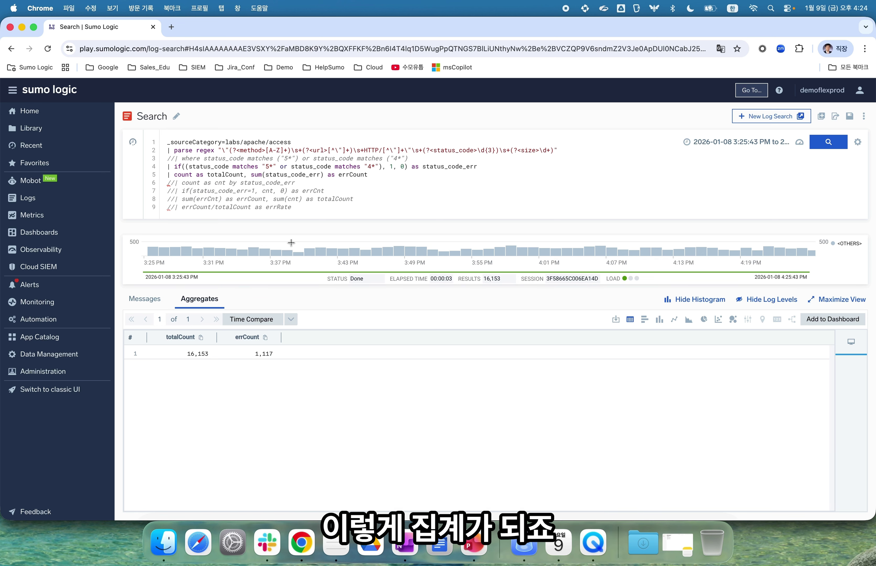
Re-enable the errCount/totalCount as errRate line beneath the combined count and sum aggregation, and rerun the search.
left_click(300, 207)
key("super+slash")
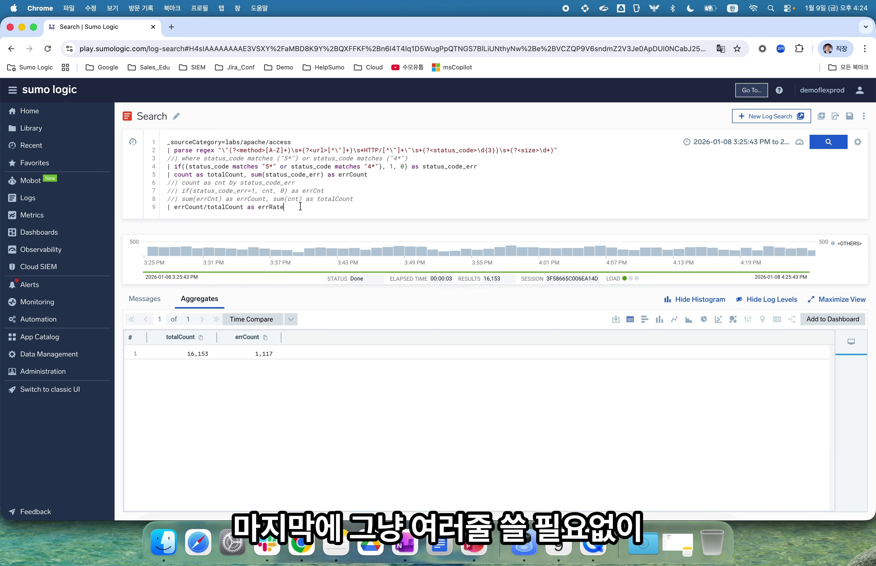
left_click(818, 147)
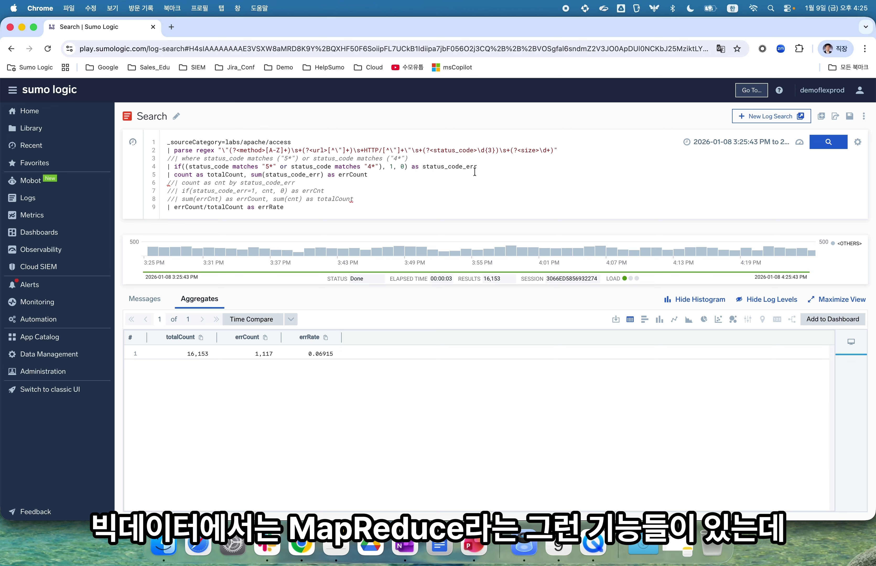
Highlight the source, parse and if lines, then the count and sum line, to compare the map and reduce parts of the query.
left_click_drag(477, 166, 152, 145)
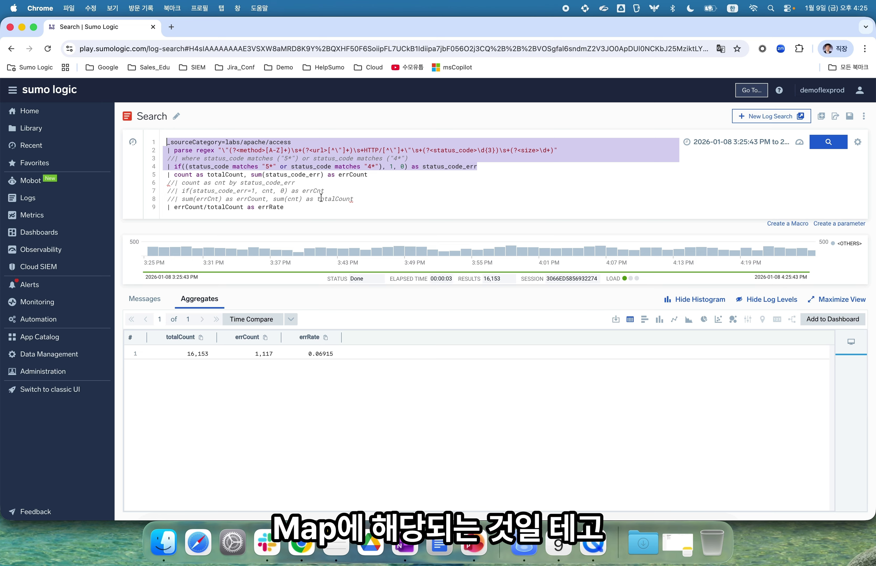
left_click(380, 176)
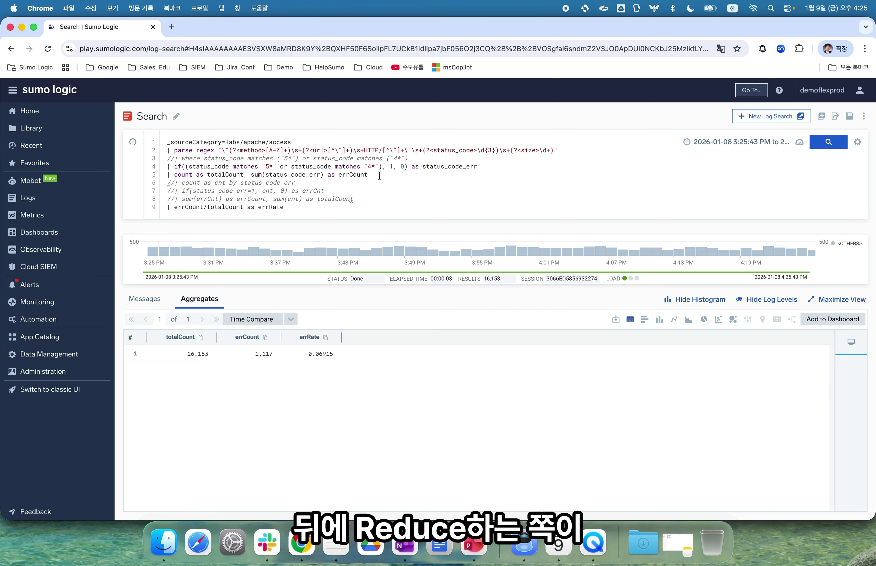
left_click_drag(380, 176, 164, 172)
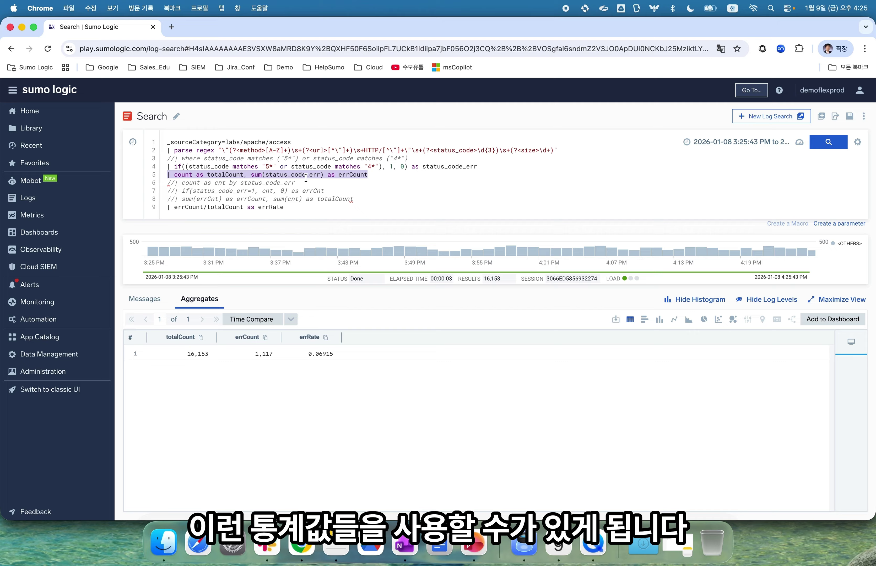
left_click(332, 170)
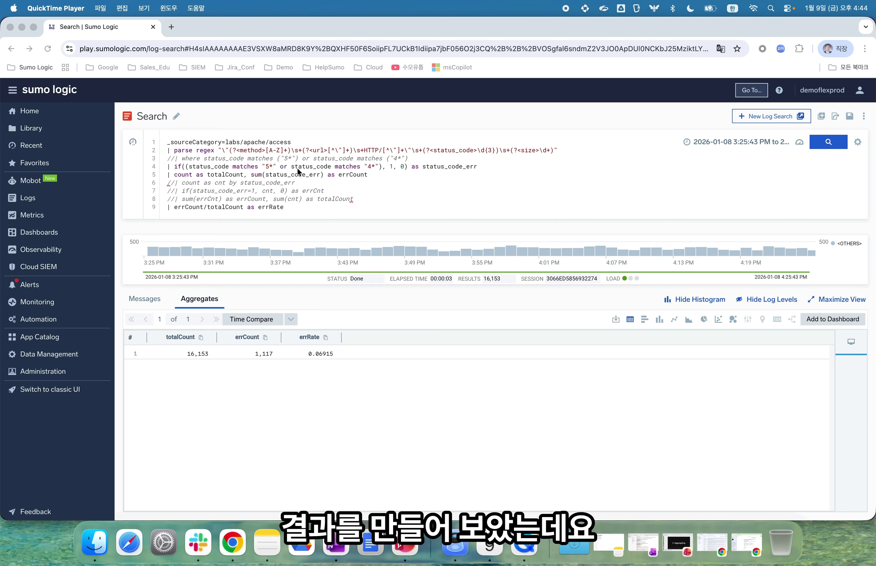
Place the cursor at the end of the commented-out where line for status codes 5* and 4*.
left_click(287, 190)
left_click(432, 159)
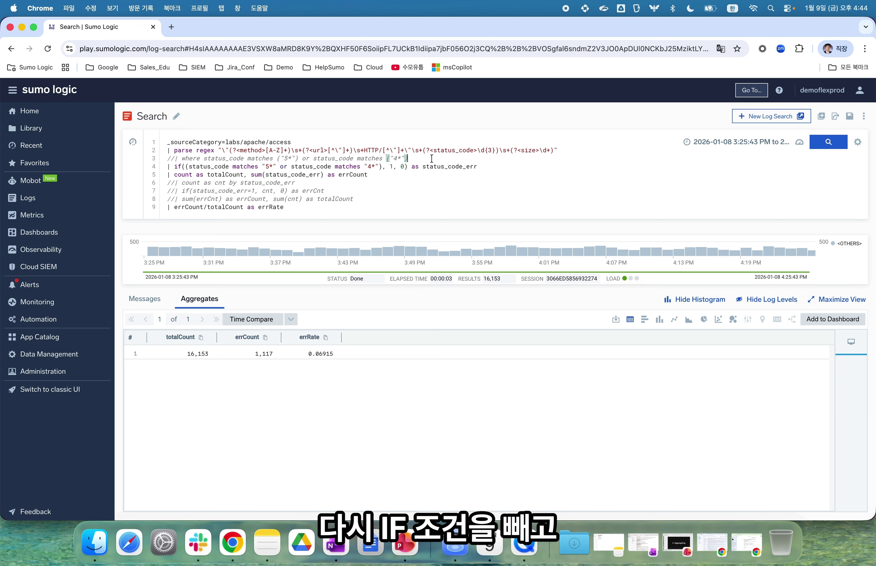
Reactivate the where filter on 5* and 4* status codes, comment out the status_code_err if line and the totalCount line, and run the search.
key("super+slash")
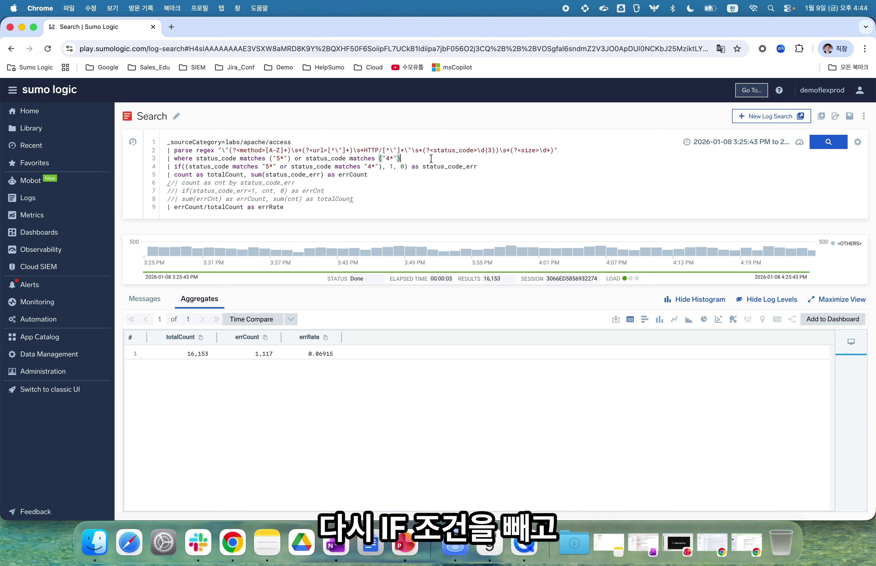
left_click(498, 168)
key("super+slash")
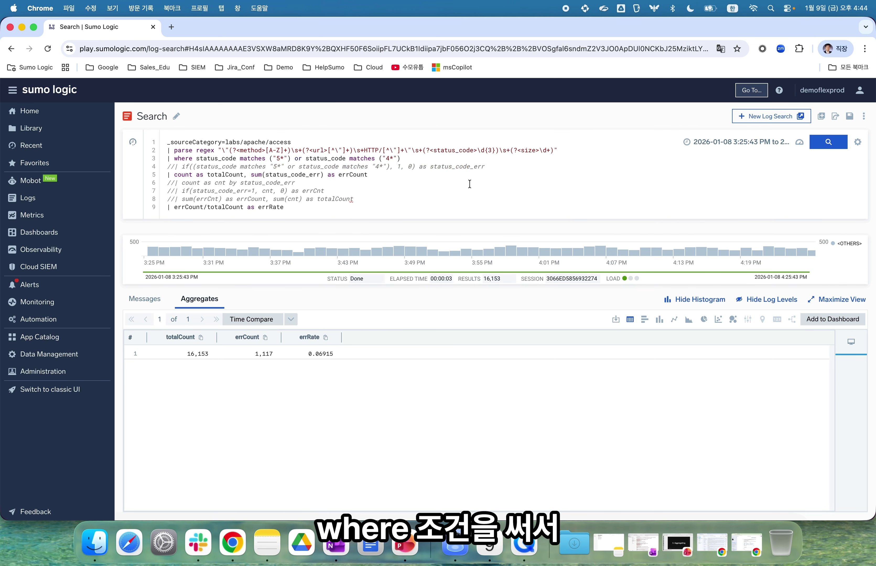
key("super+slash")
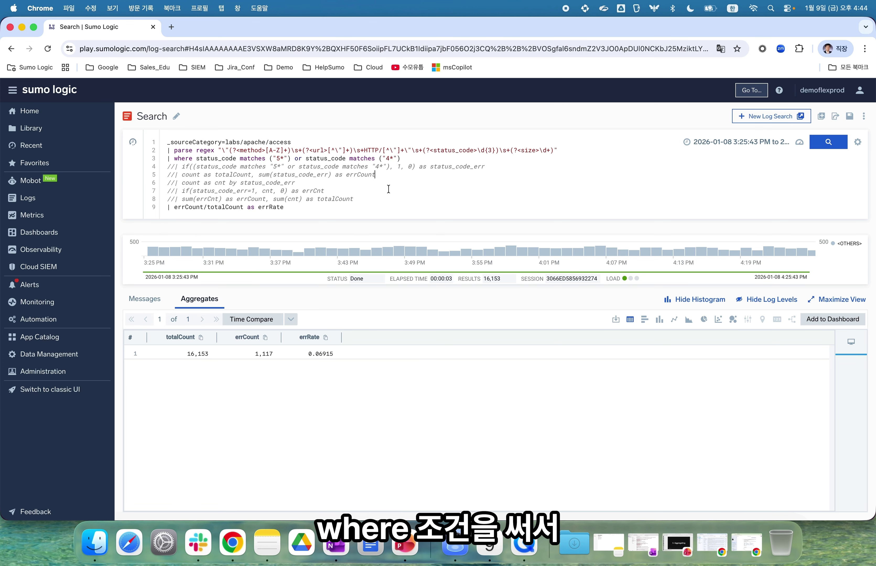
left_click(842, 147)
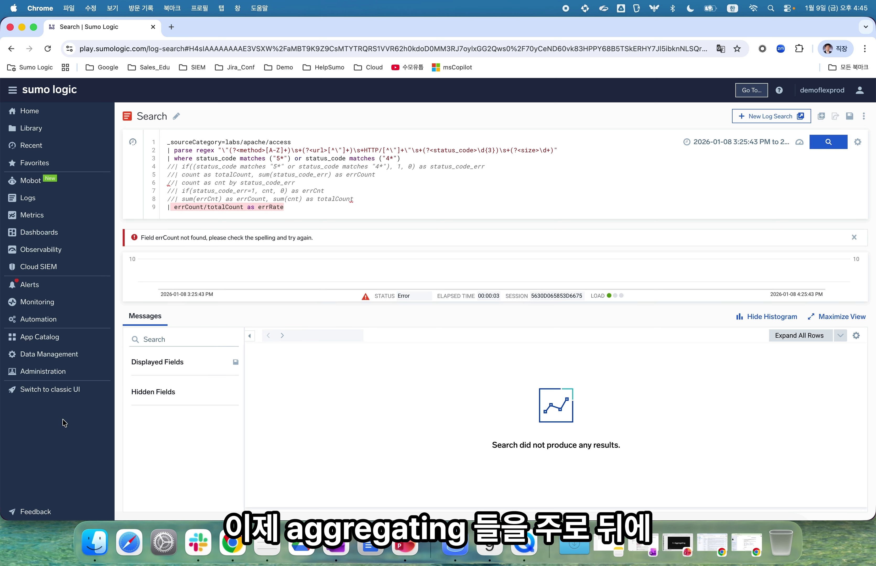
Comment out the errCount/totalCount as errRate line and rerun the search.
left_click(327, 212)
key("super+slash")
left_click(828, 142)
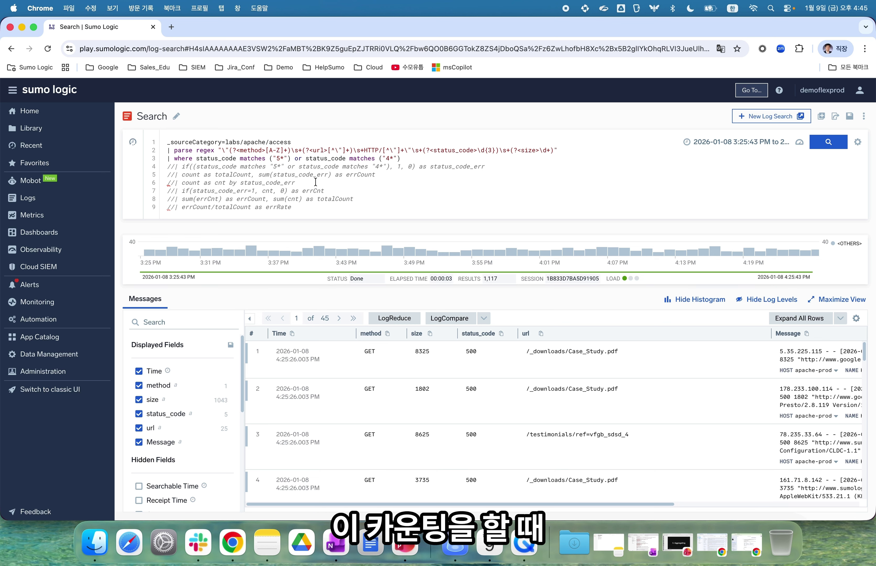
Add a "| timeslice 15m" line below the where filter and run the search.
left_click(407, 159)
key("Return")
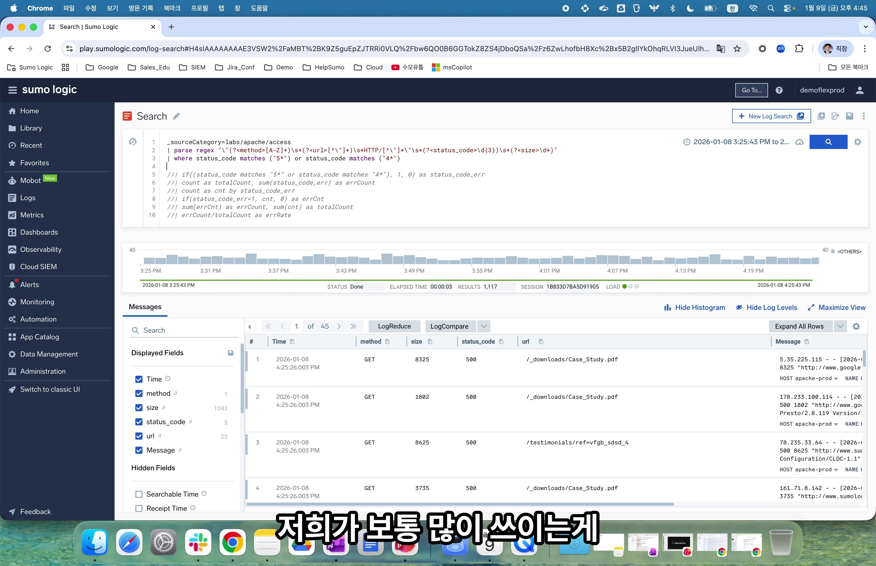
type("| ")
type("새")
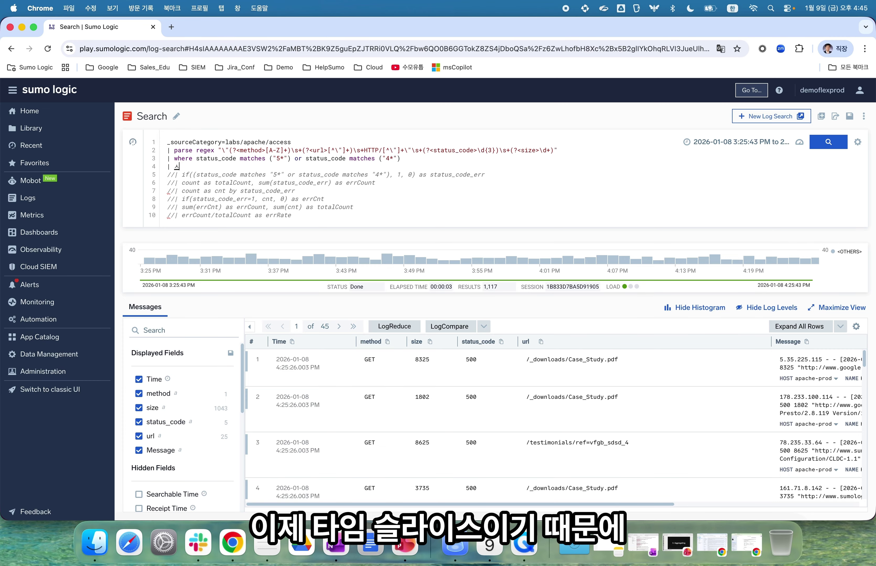
key("BackSpace")
type("timesl")
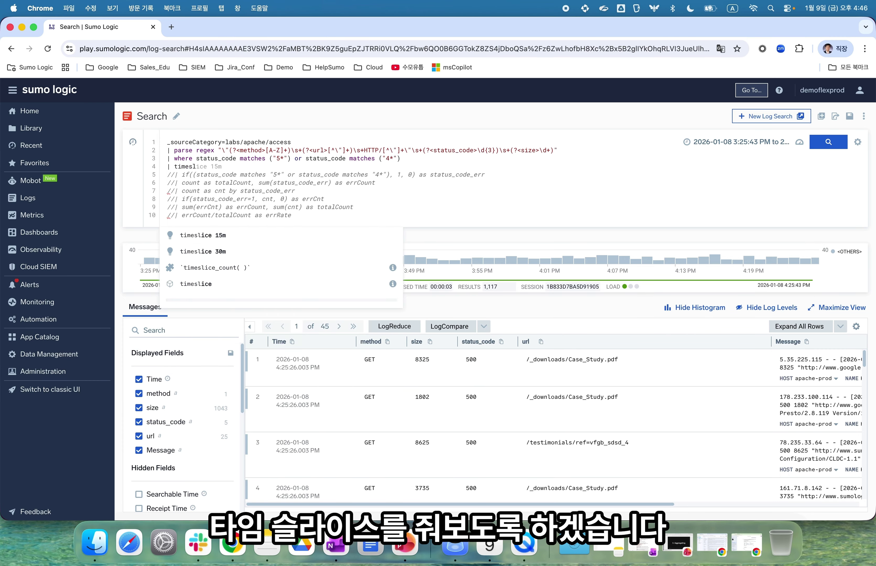
key("Tab")
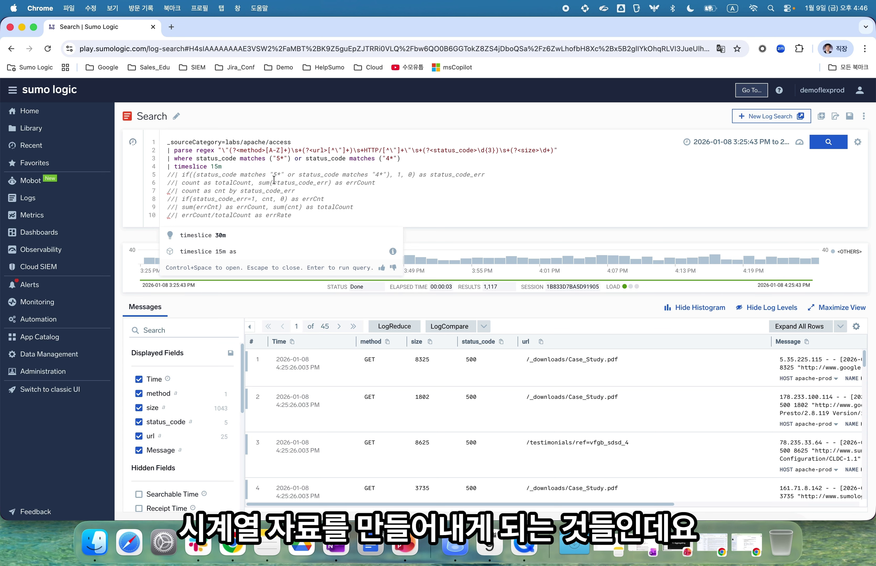
left_click(829, 142)
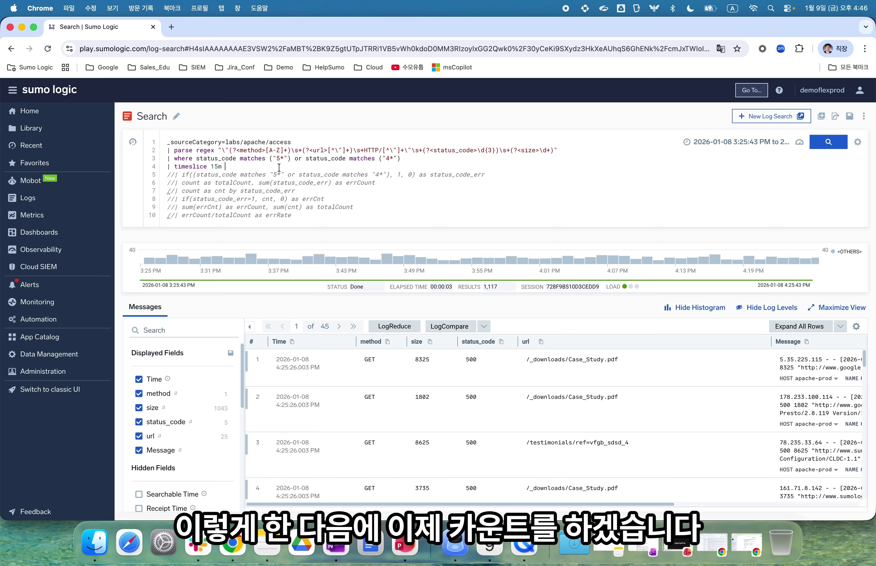
Add the line "| count by _timeslice , status_code" below the timeslice line and run the search.
key("Return")
type("| ")
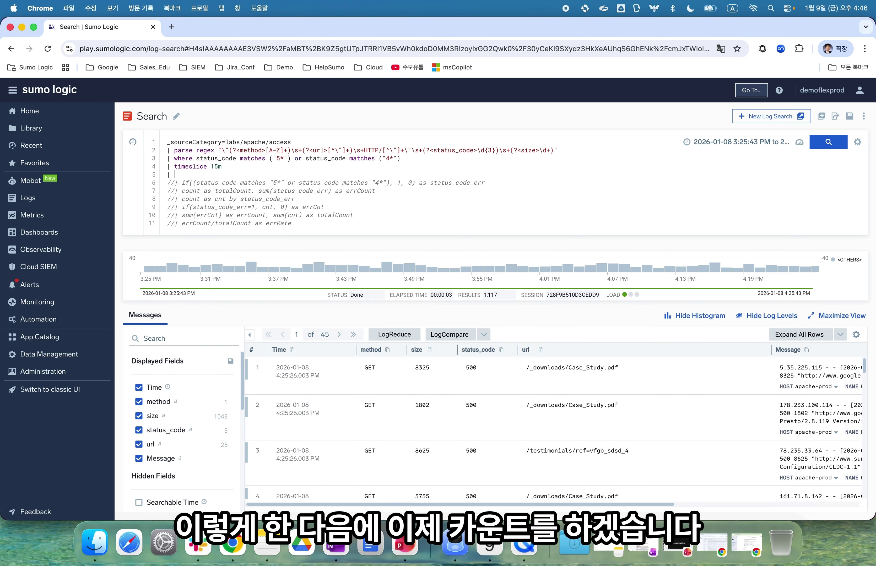
type("count")
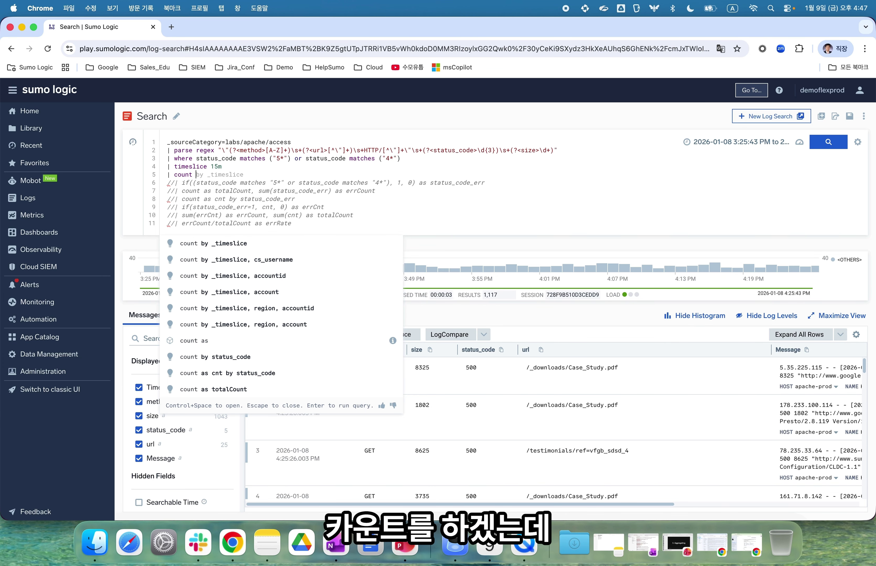
type(" by _timeslice ")
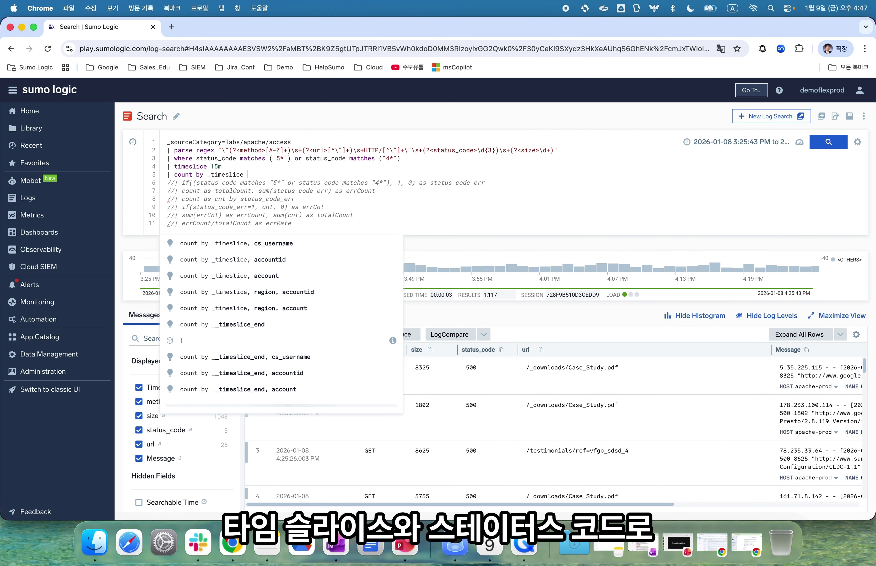
type(", s")
type("tatus_code")
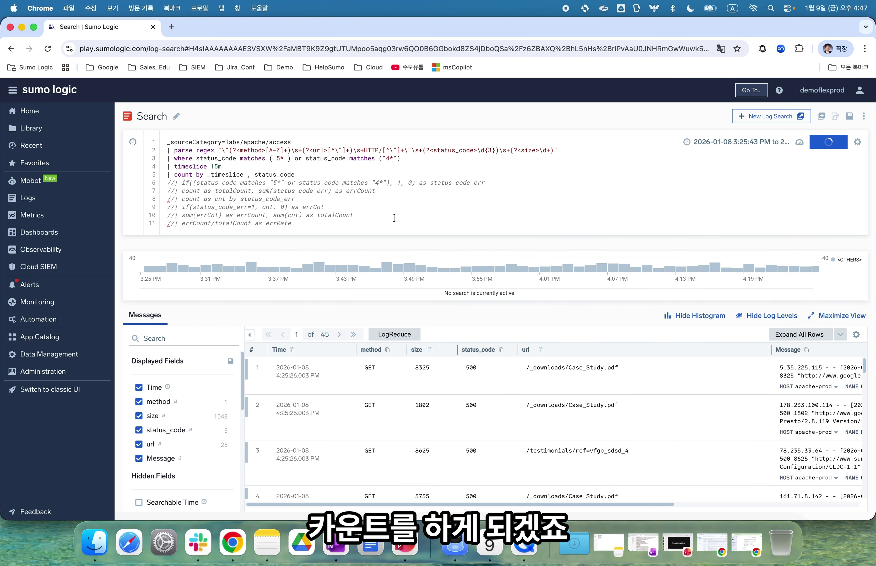
key("Return")
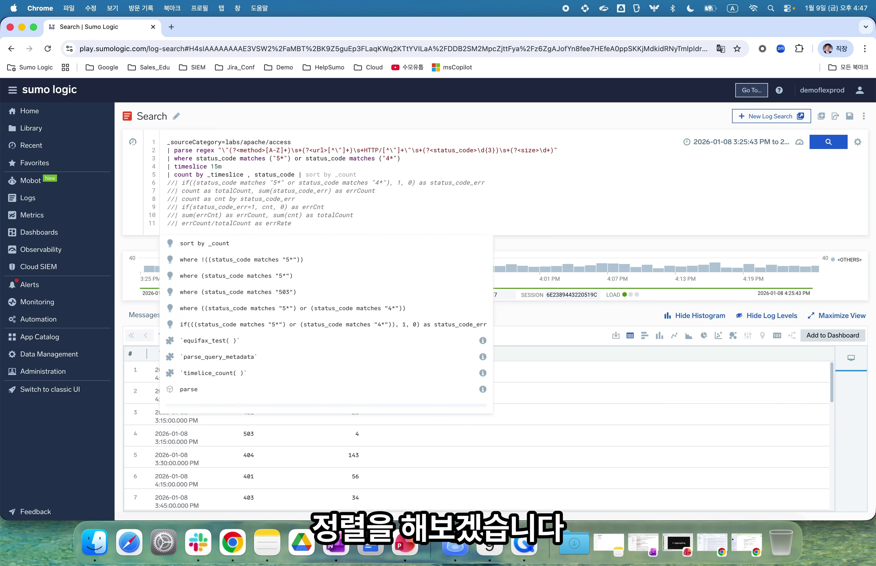
Add the line "| order by _timeslice asc" after the count line, run the search and look through the sorted rows.
key("Escape")
key("Return")
type("| order by ")
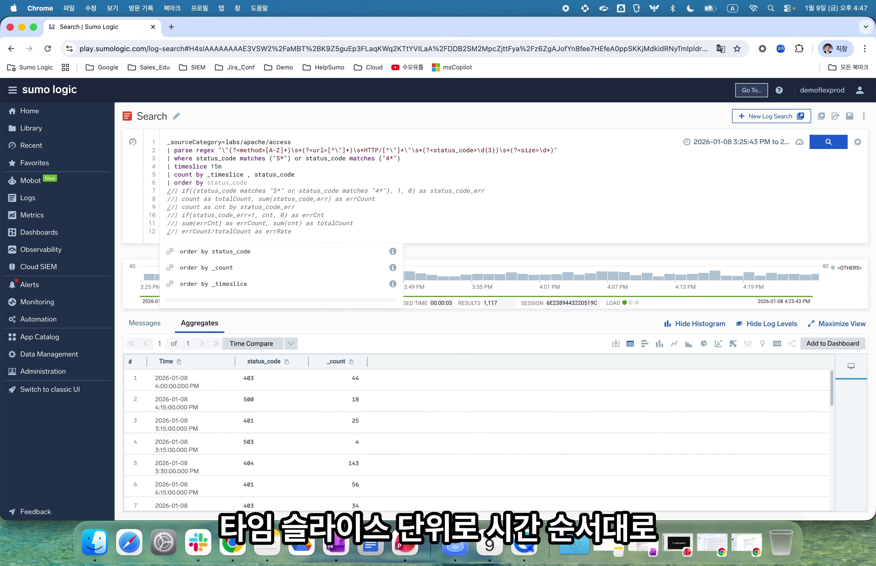
type("_tim")
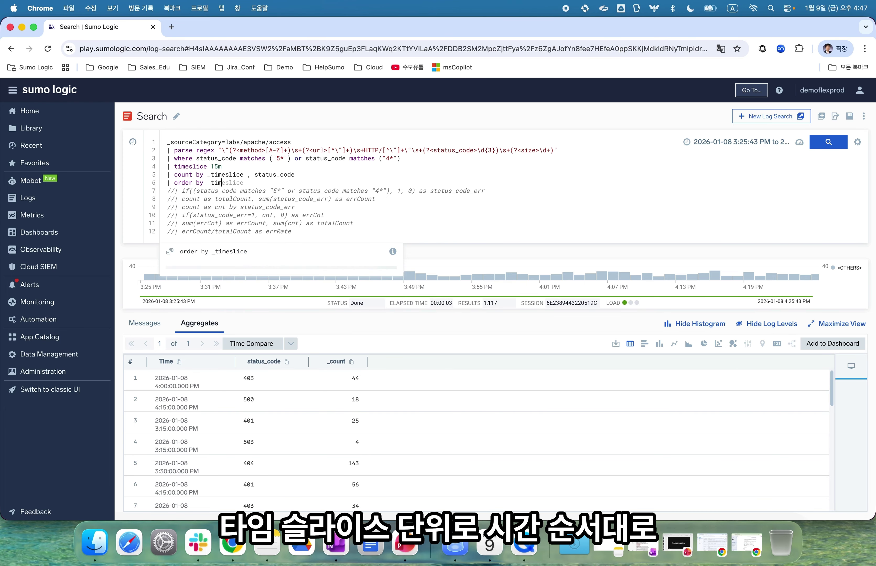
key("Tab")
type("asc")
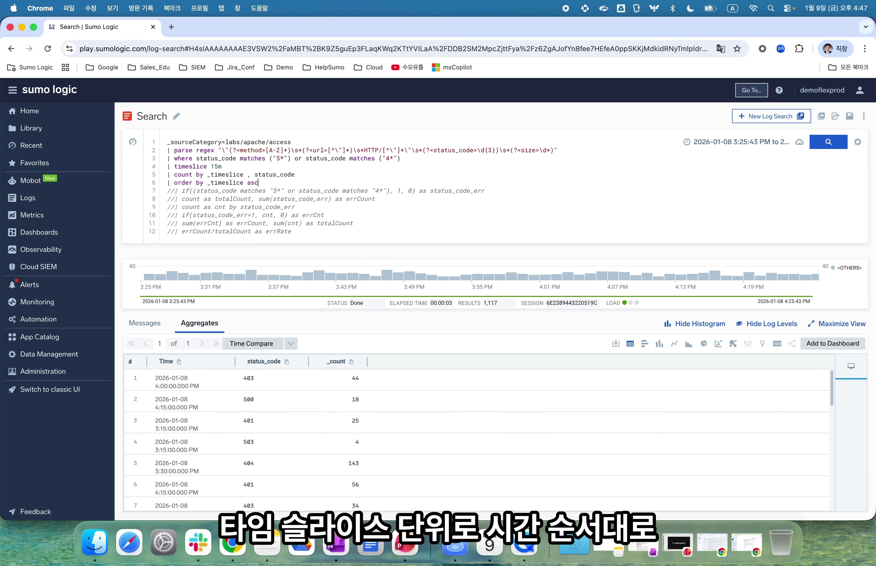
key("Return")
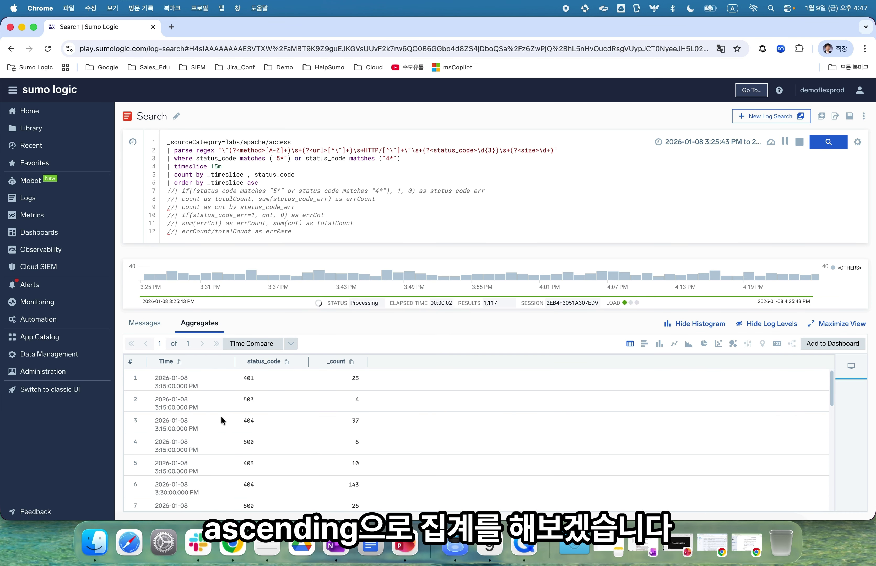
scroll(192, 434, "down", 5)
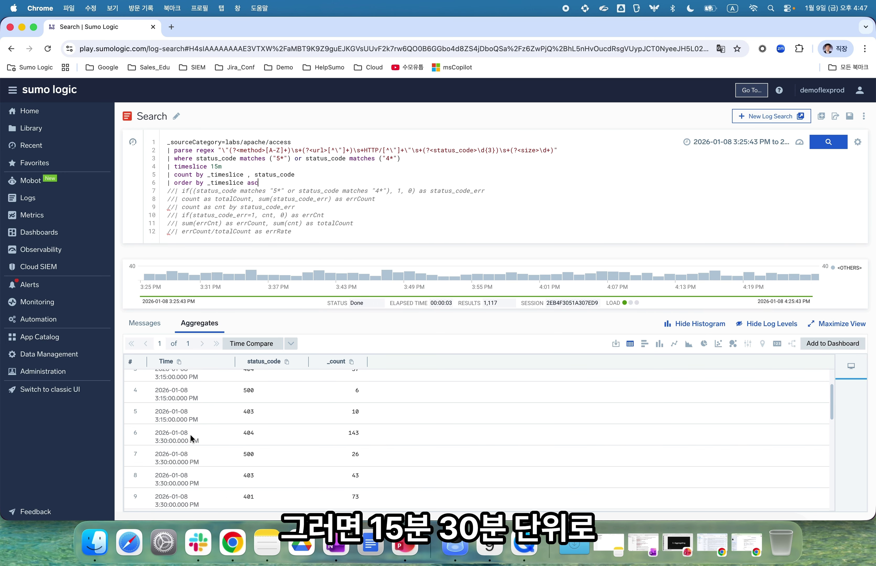
scroll(190, 436, "up", 5)
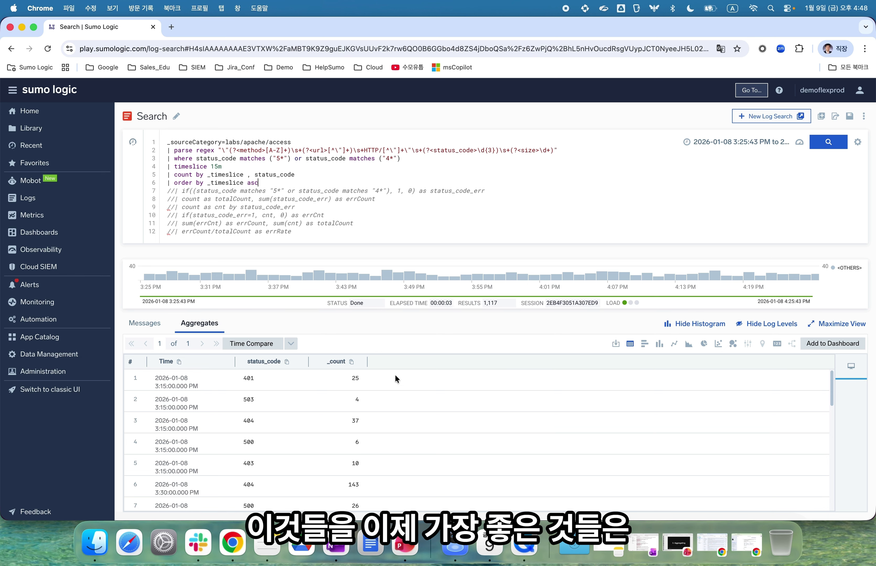
scroll(356, 439, "down", 5)
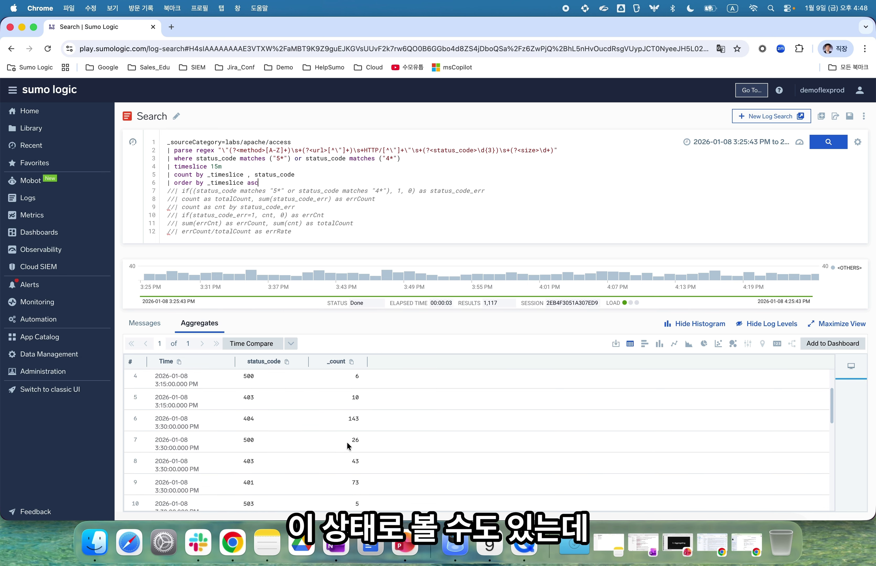
scroll(349, 447, "down", 1)
scroll(348, 447, "up", 6)
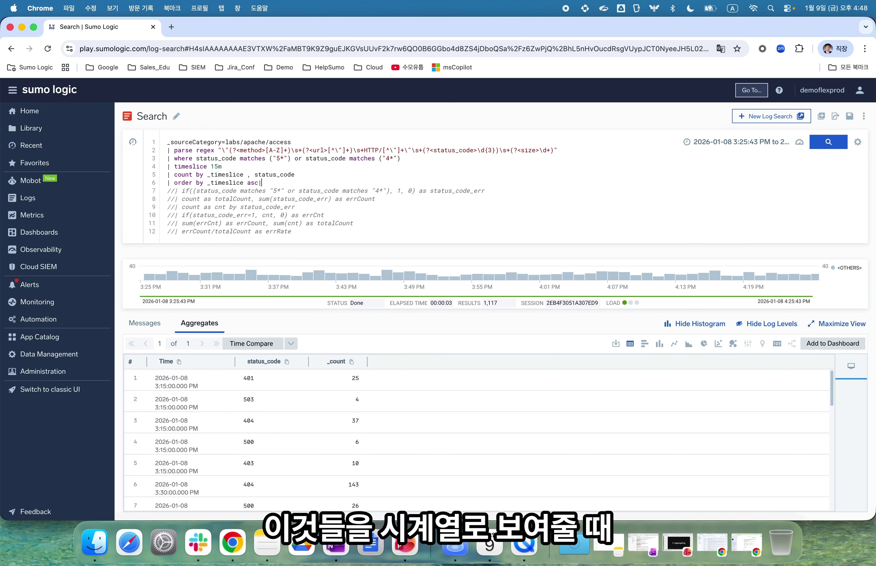
Add a transpose line after the order by line, with _timeslice as the row and status_code as the column.
key("Return")
type("| ")
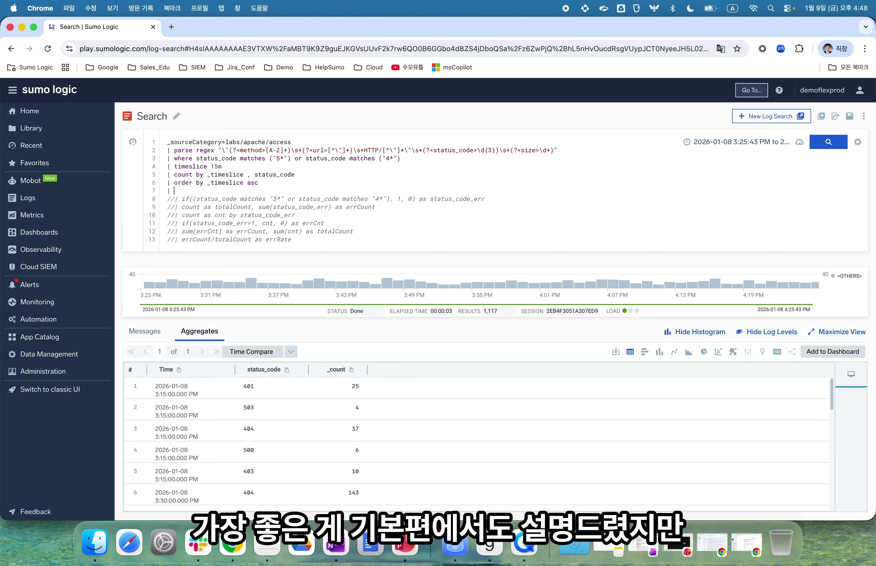
type("transpo")
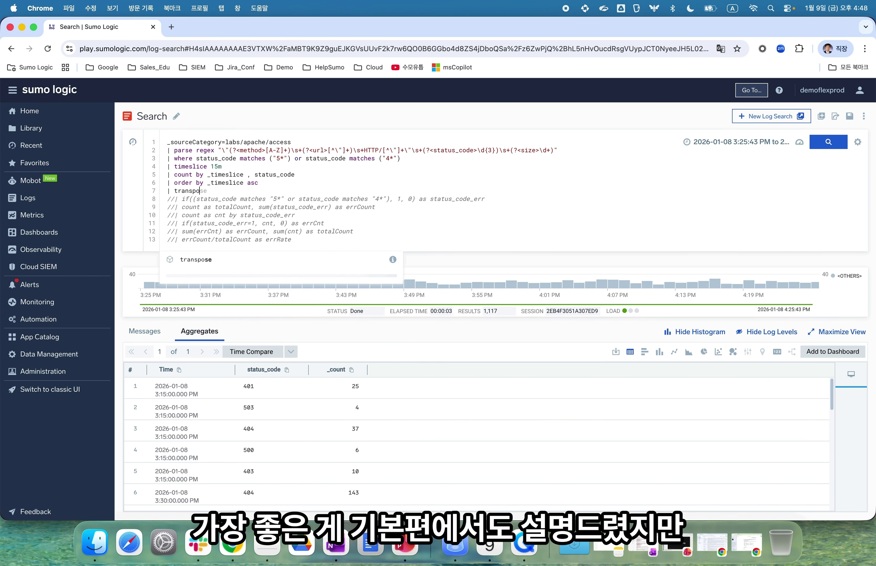
type("se r")
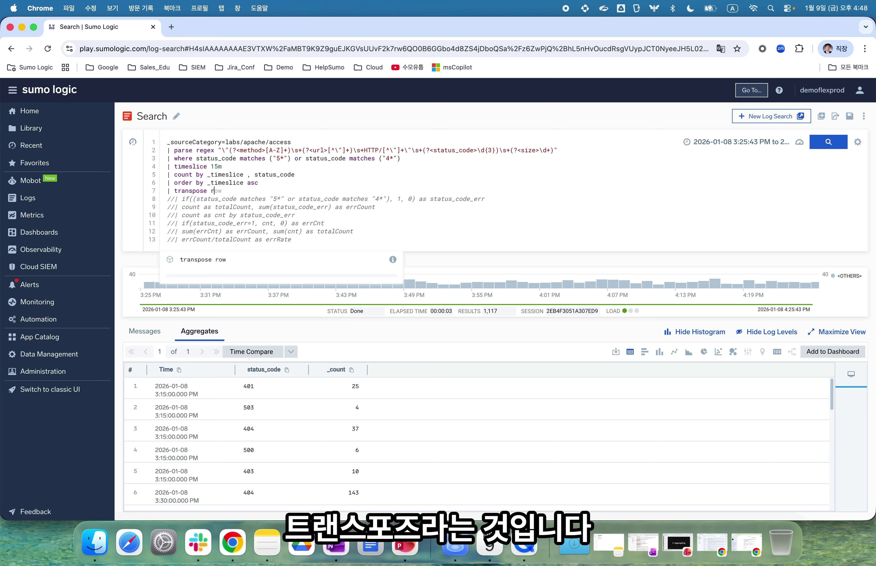
type("ow")
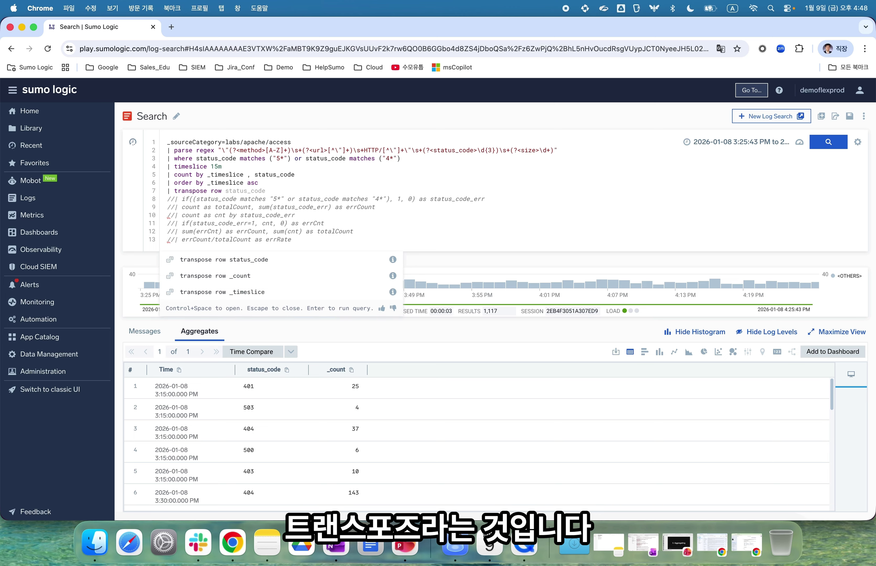
type(" _timeslice ")
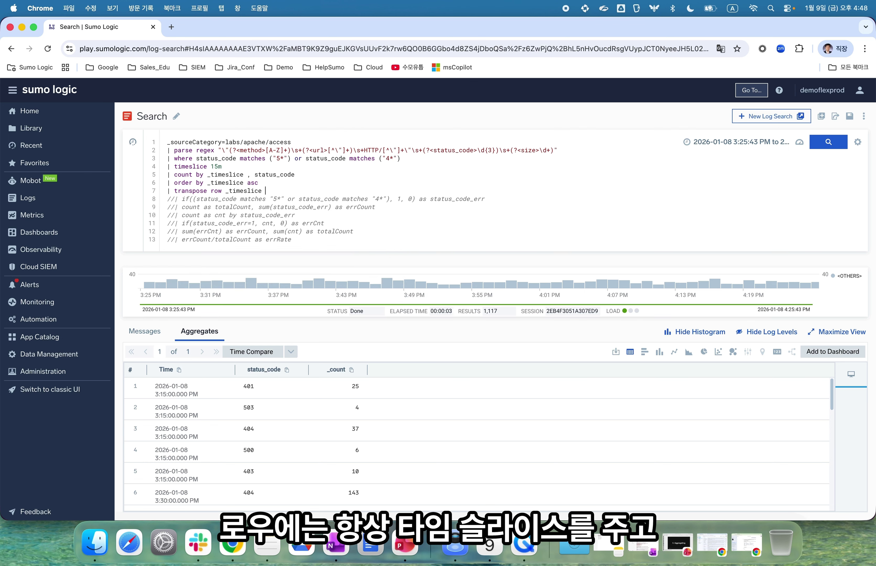
type("ccol")
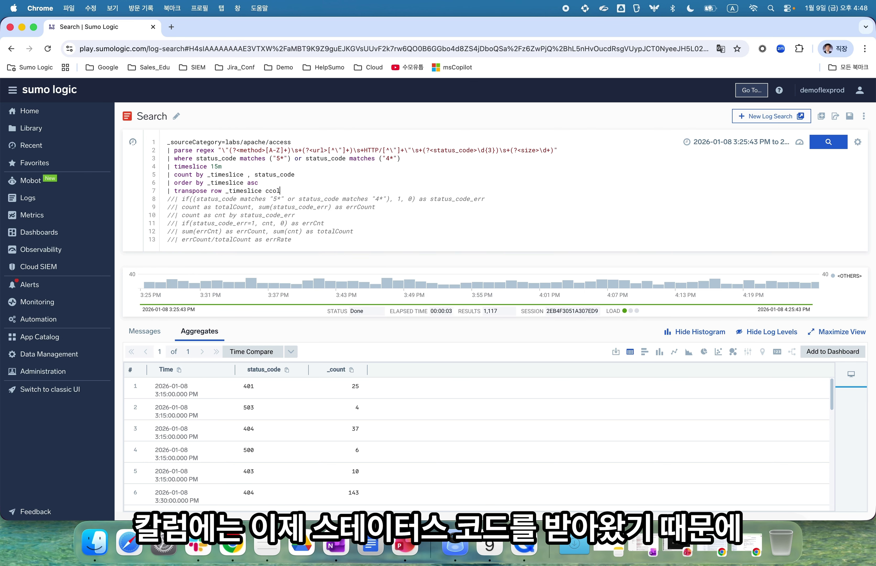
type("u")
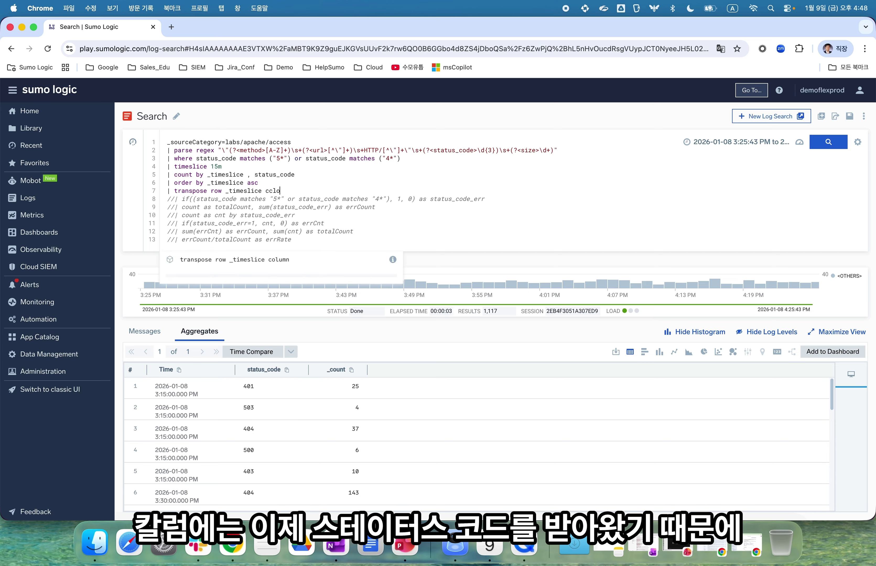
type("mn ")
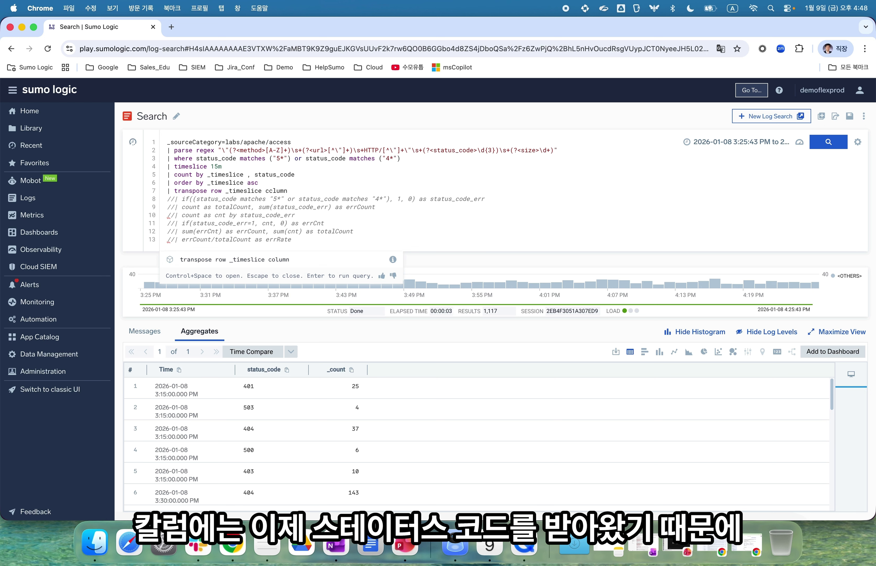
type("sta")
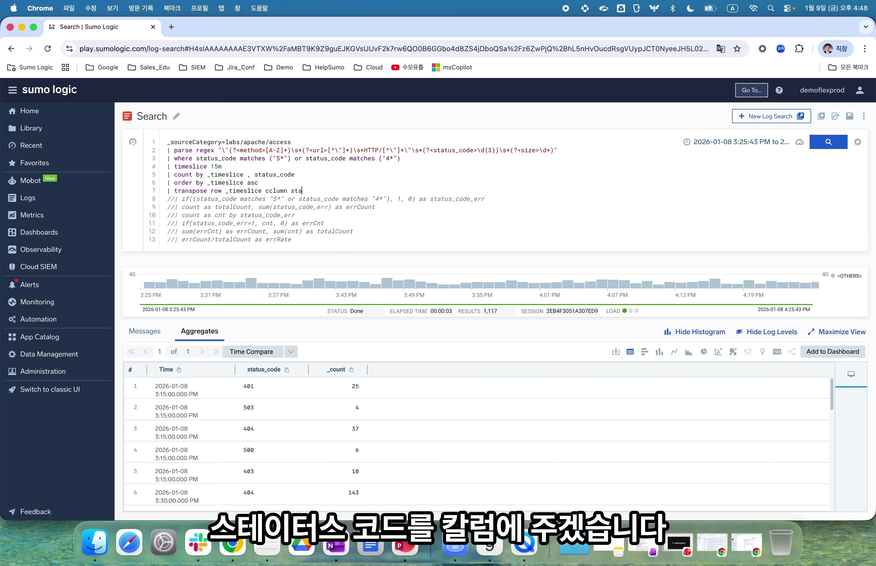
type("tus_code")
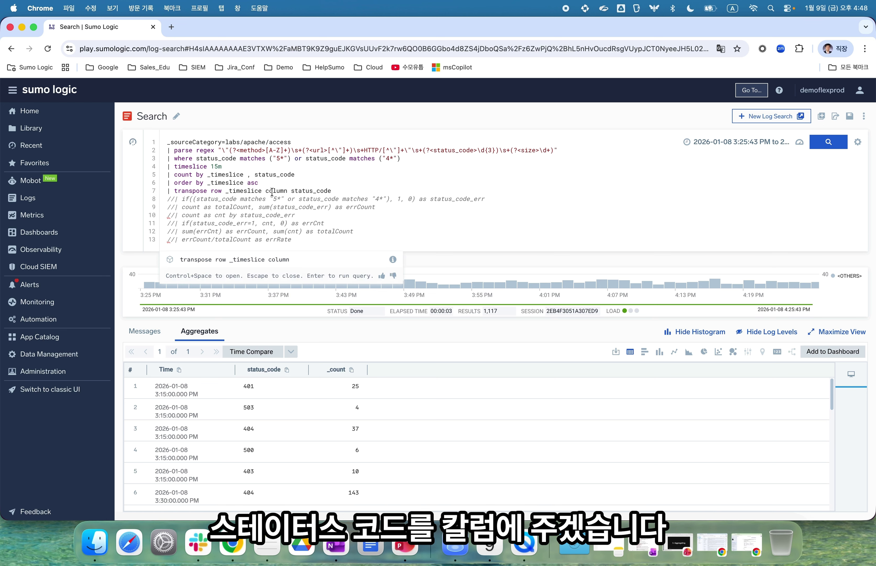
Correct the misspelled column keyword in the transpose line and run the search.
left_click(273, 192)
key("BackSpace")
type("o")
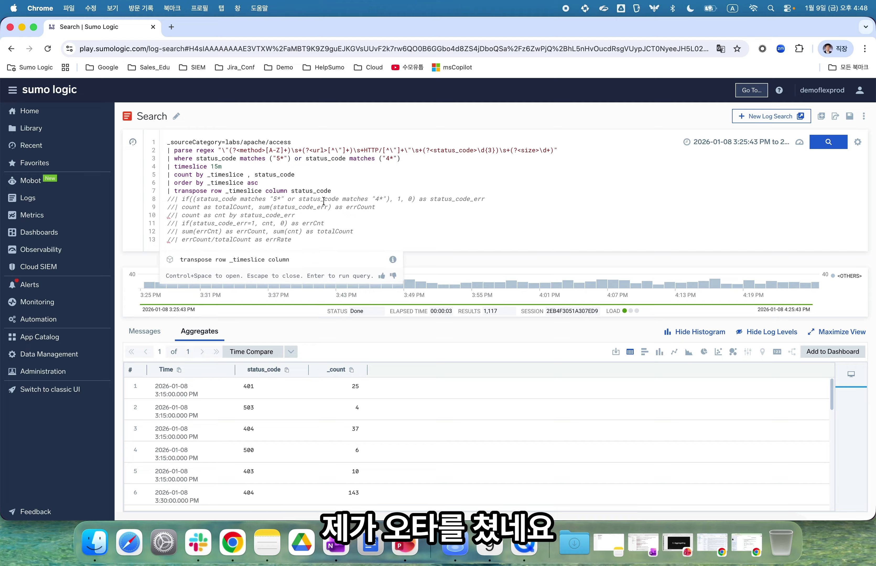
left_click(828, 142)
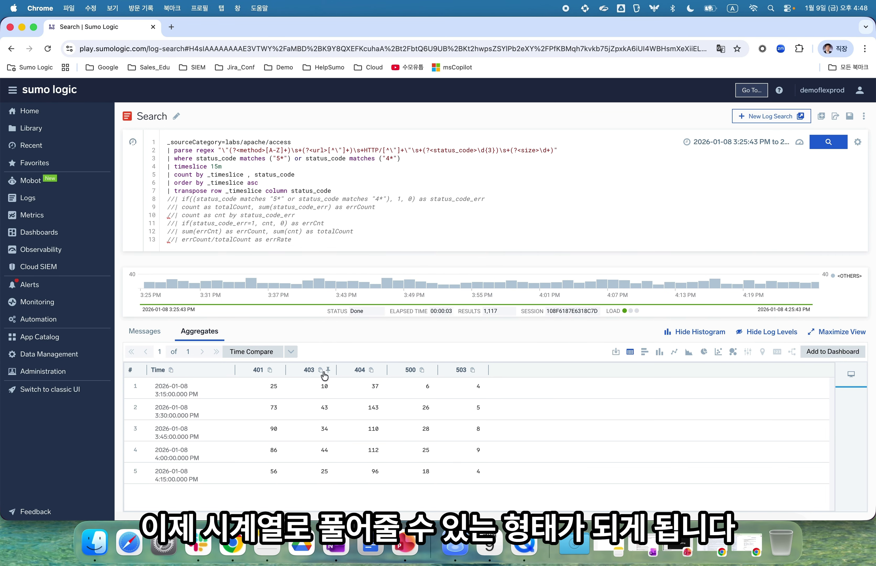
Set the time range to the last 24 hours, rerun the search and display the aggregates as a line chart.
left_click(767, 145)
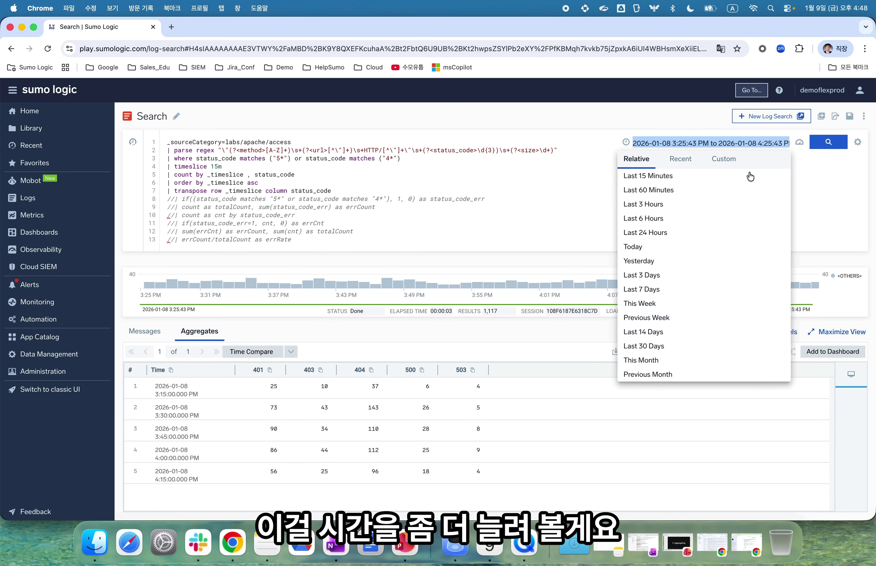
left_click(696, 234)
left_click(828, 142)
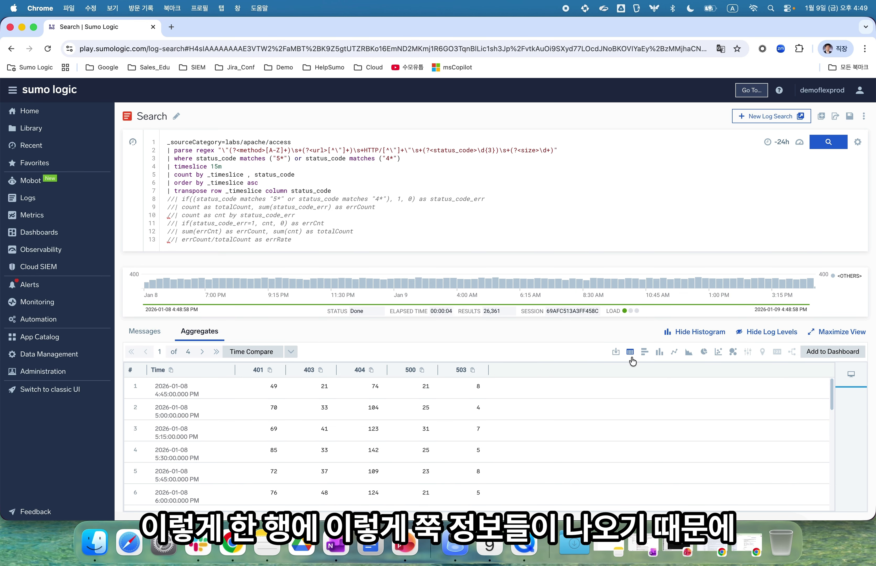
left_click(674, 352)
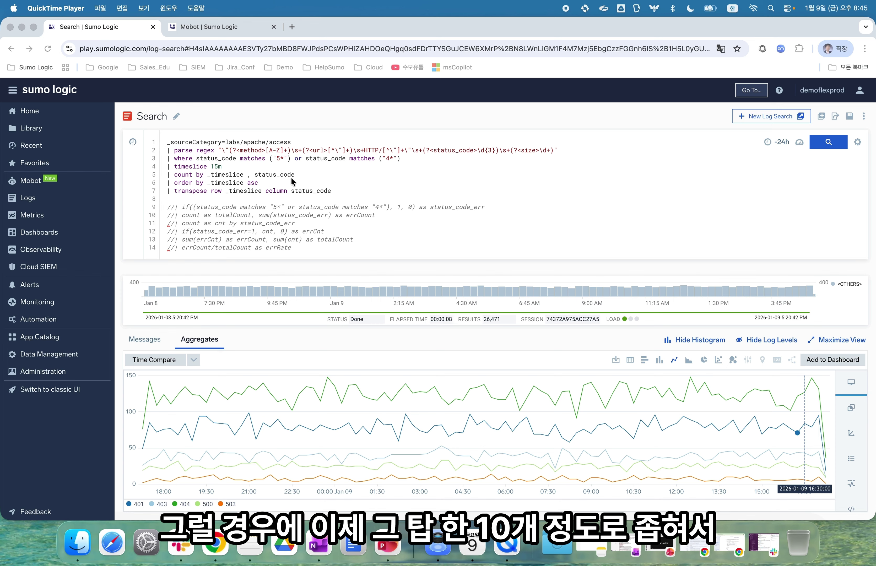
Comment out the transpose line in the query.
left_click(238, 170)
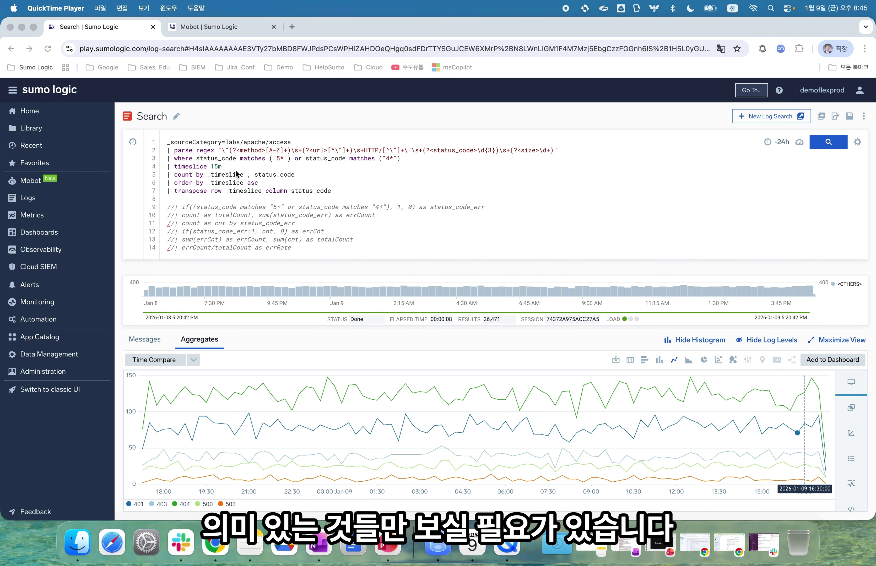
left_click(235, 165)
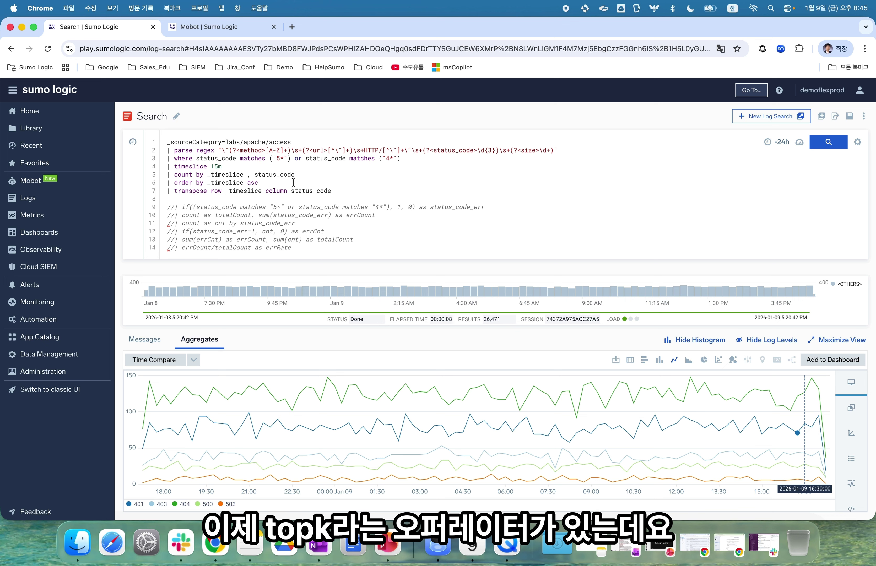
left_click(348, 192)
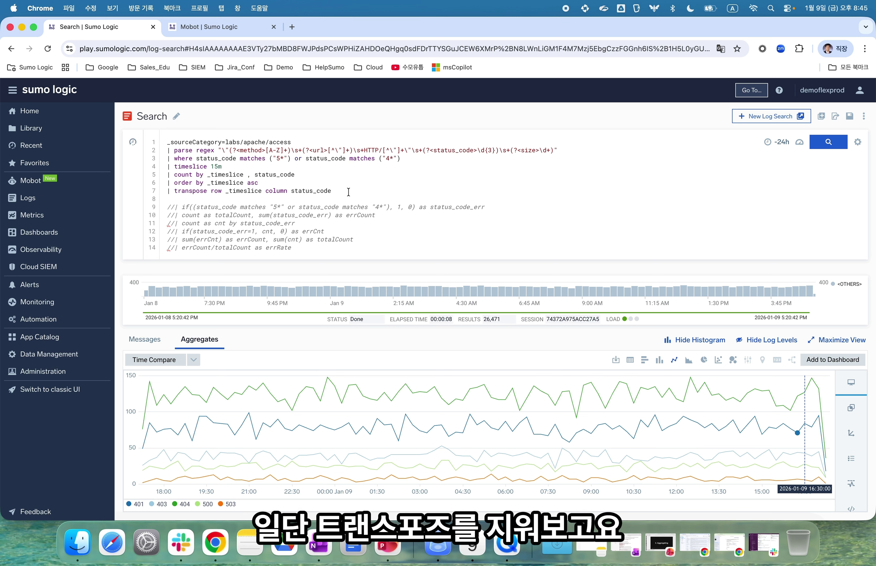
key("super+slash")
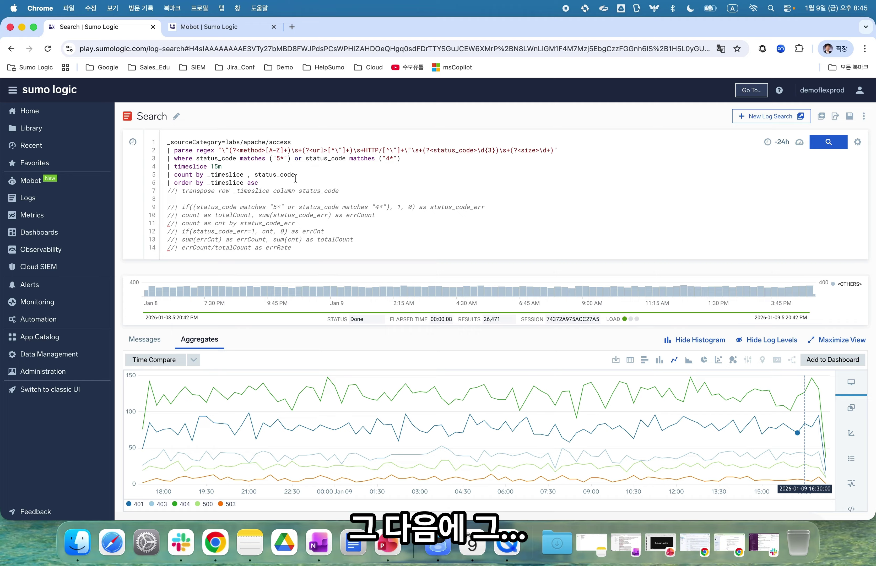
left_click(274, 166)
key("Return")
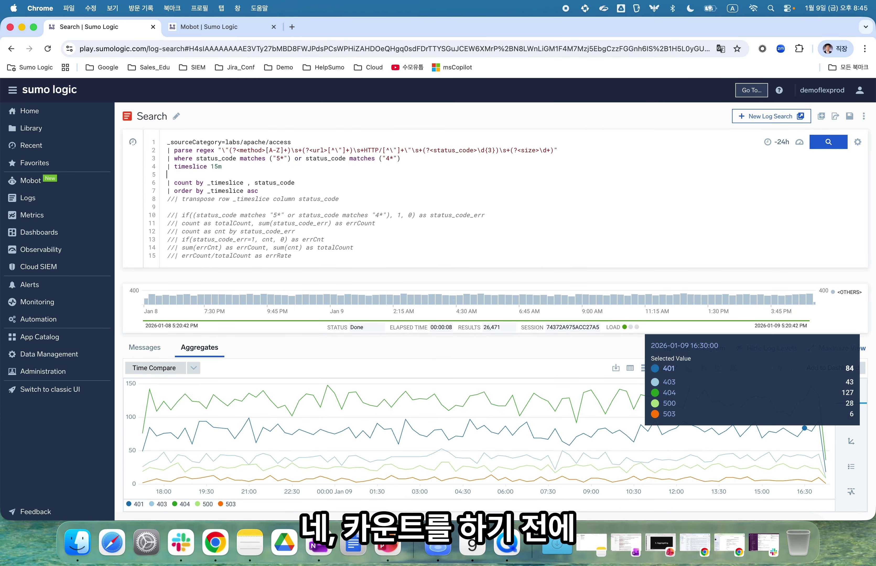
type("|")
key("BackSpace")
key("BackSpace")
key("BackSpace")
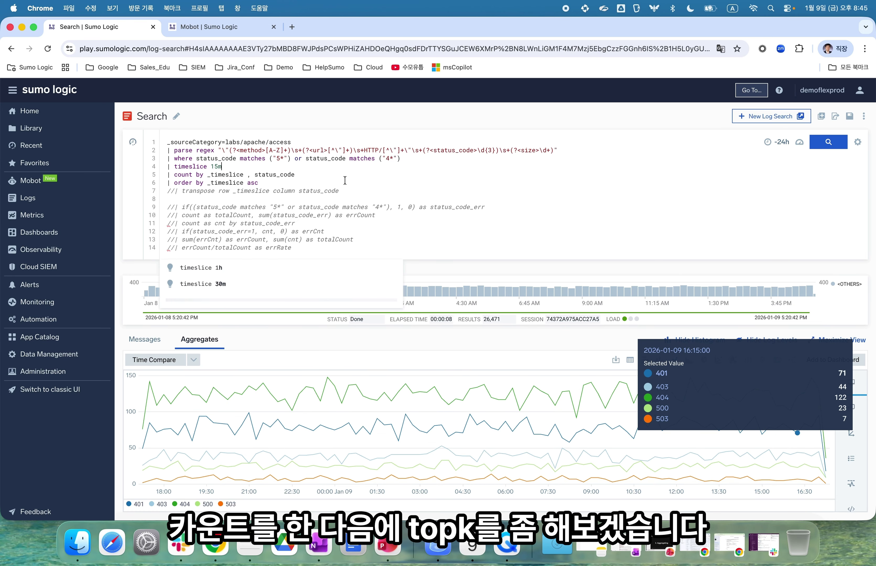
left_click(326, 172)
key("Return")
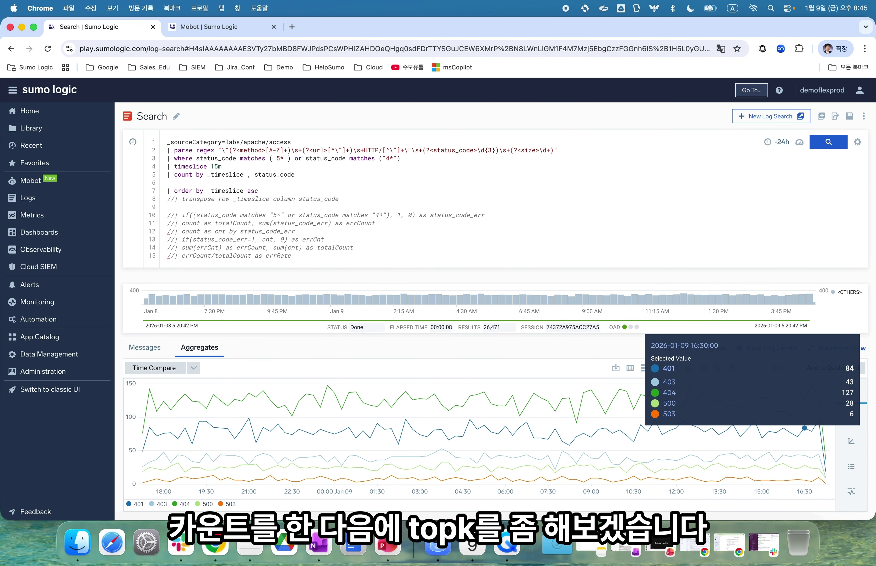
key("BackSpace")
key("BackSpace")
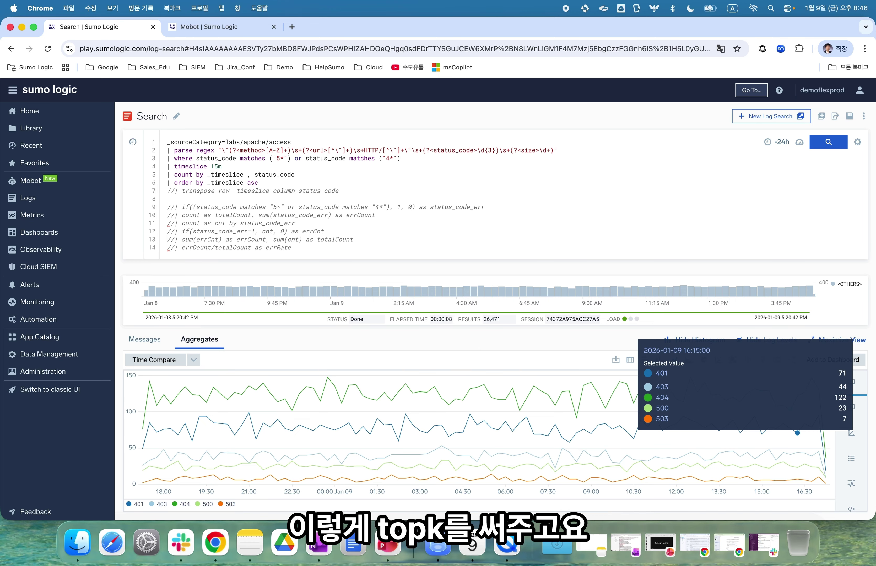
Add the line "| topk(10, _count) by status_code" below the order by line.
key("Return")
type("| t")
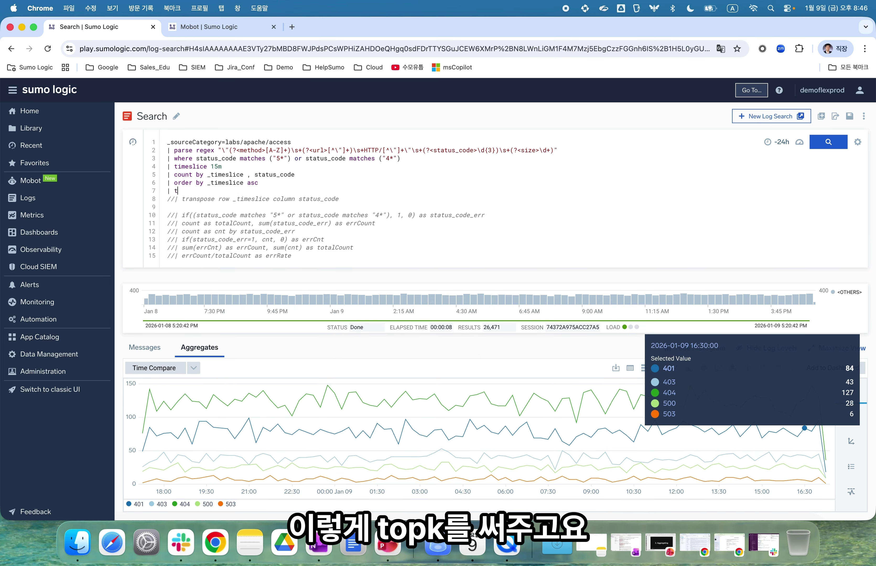
type("opk(")
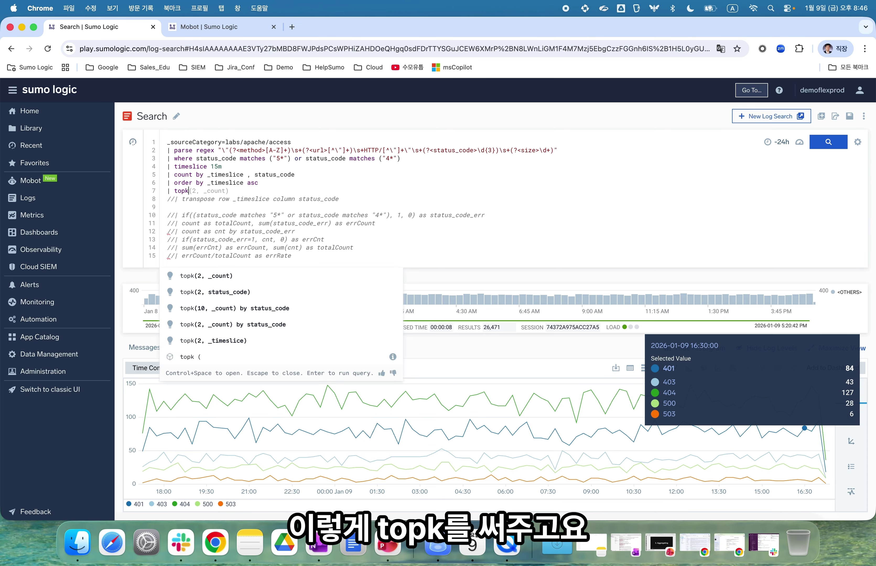
type("0")
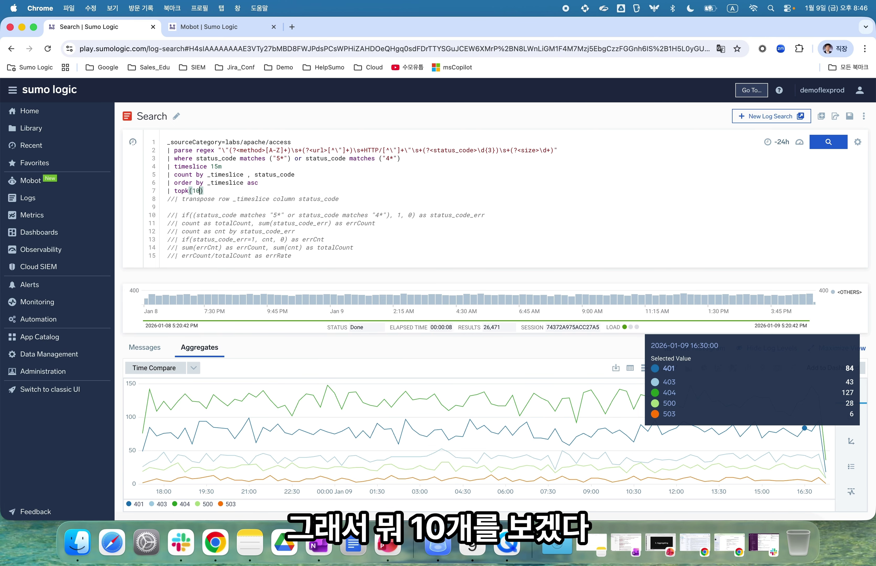
type(", _")
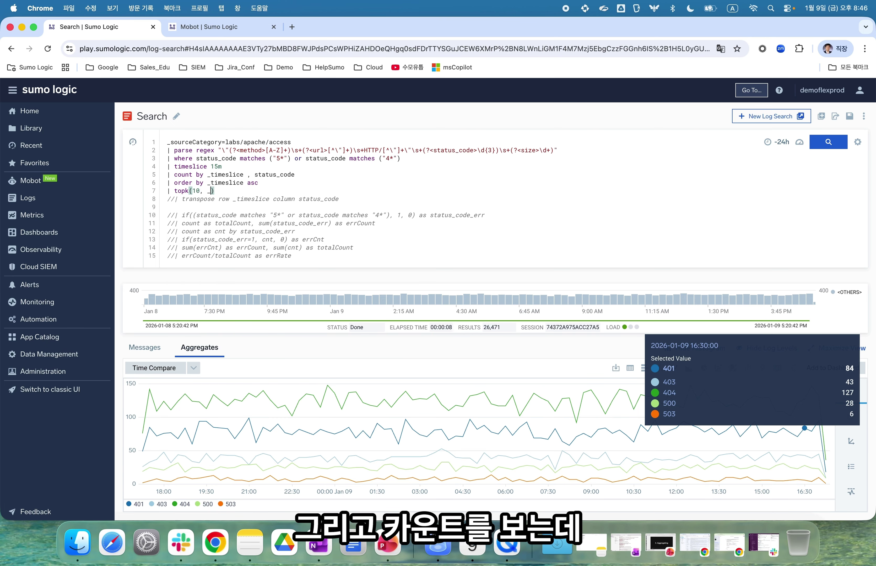
key("BackSpace")
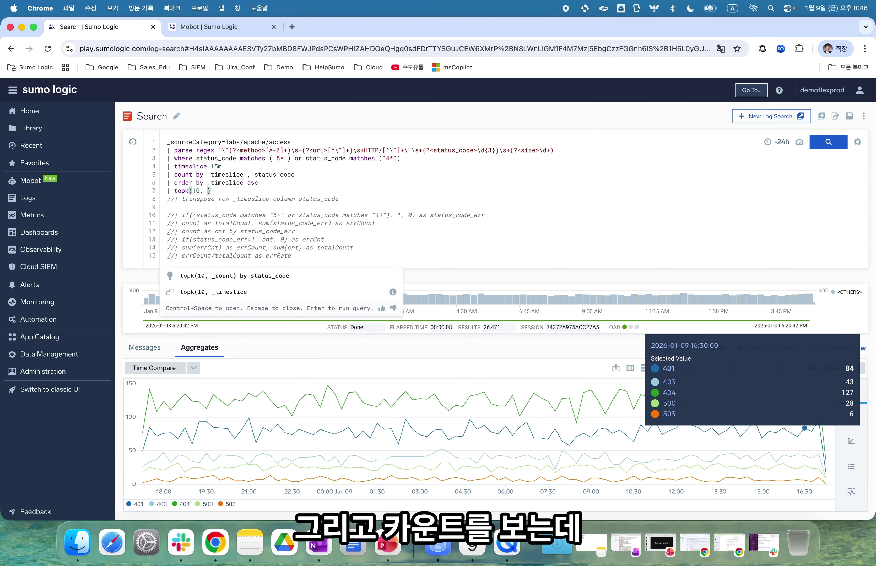
type("_count)")
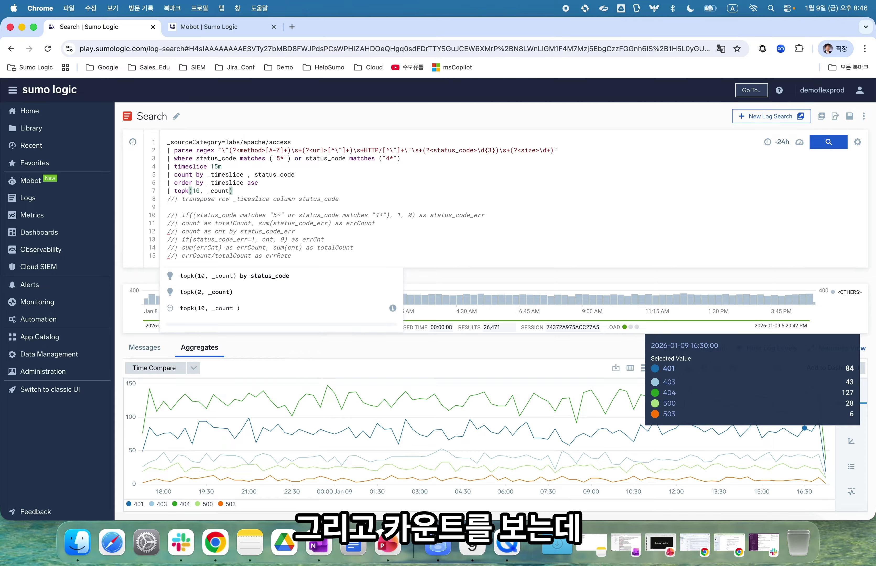
type(" by st")
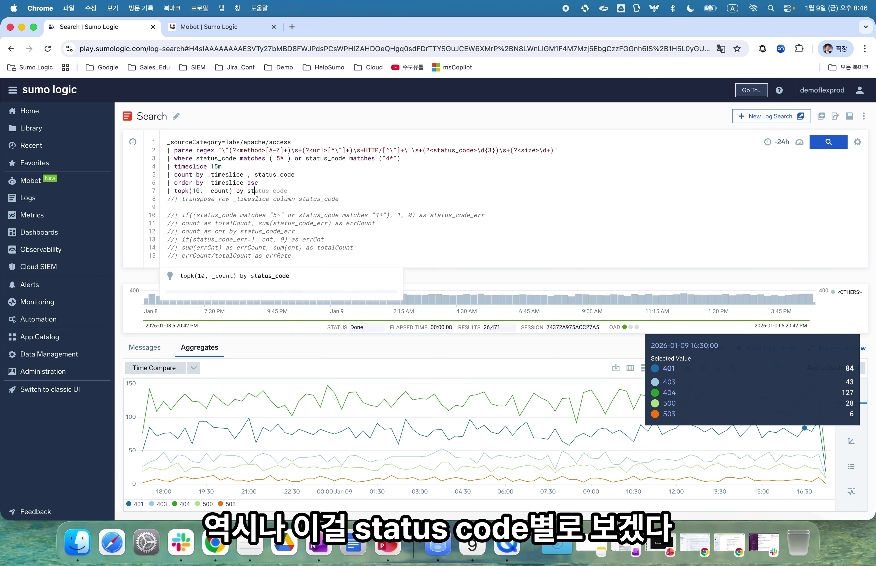
type("atus_code")
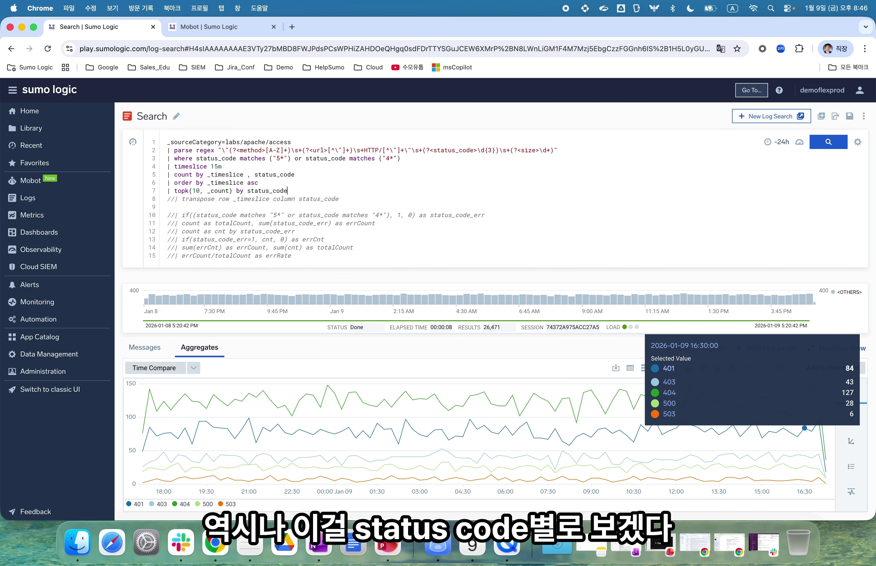
Run the topk search, display the aggregates as a table and look through the ranked rows.
key("Return")
left_click(630, 368)
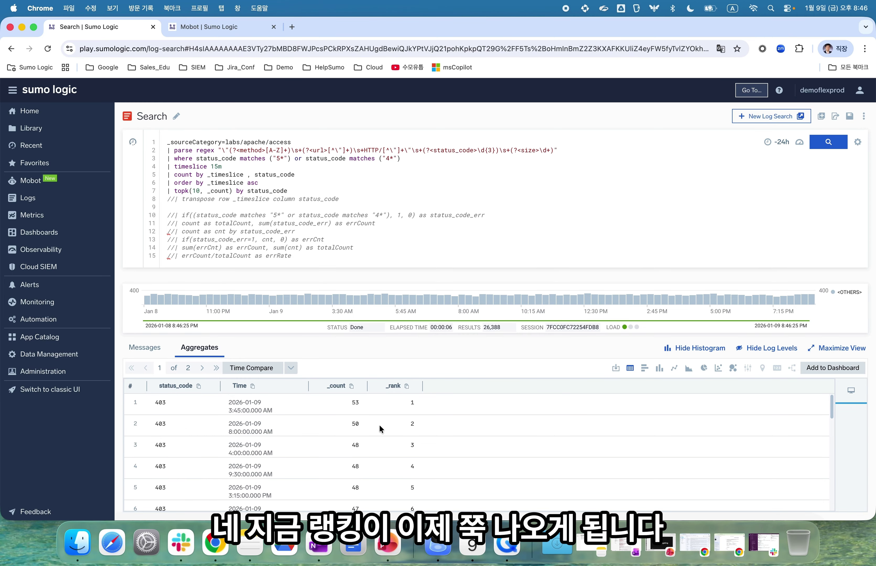
scroll(417, 418, "down", 4)
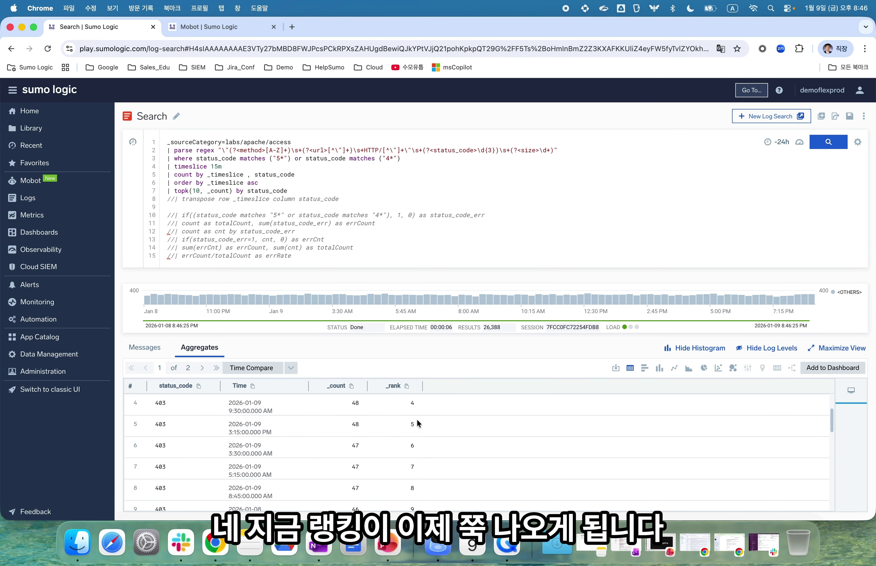
scroll(417, 419, "up", 1)
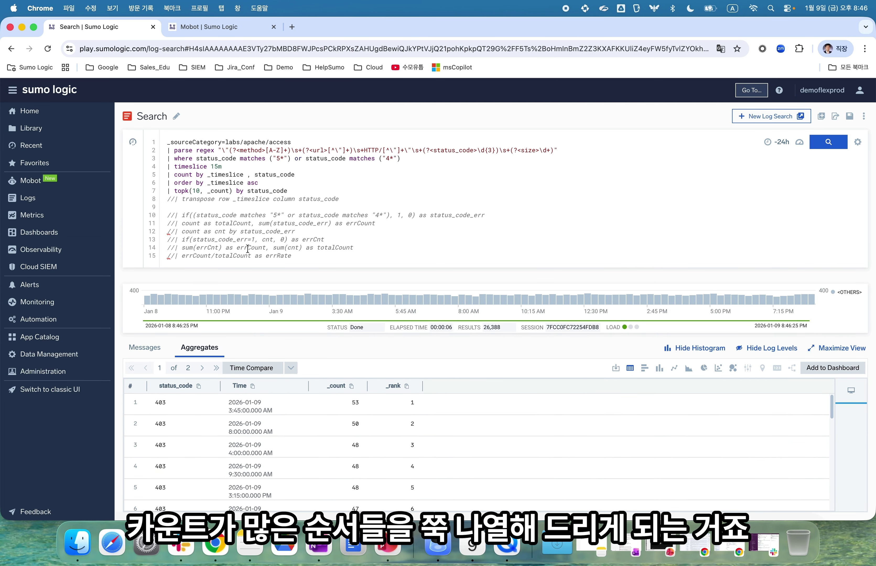
scroll(417, 419, "up", 4)
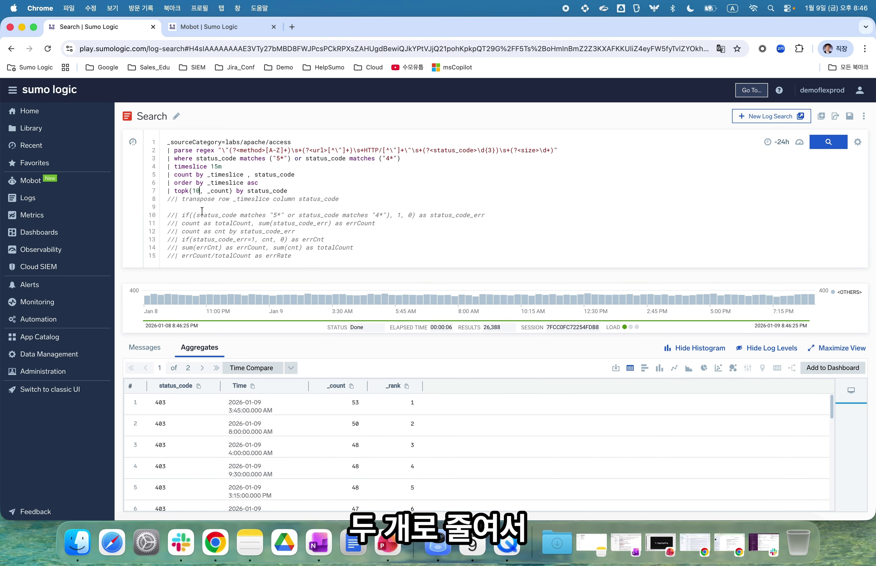
Reduce the topk limit to 2, rerun the search and look through the top counts per status code.
double_click(195, 191)
type("2")
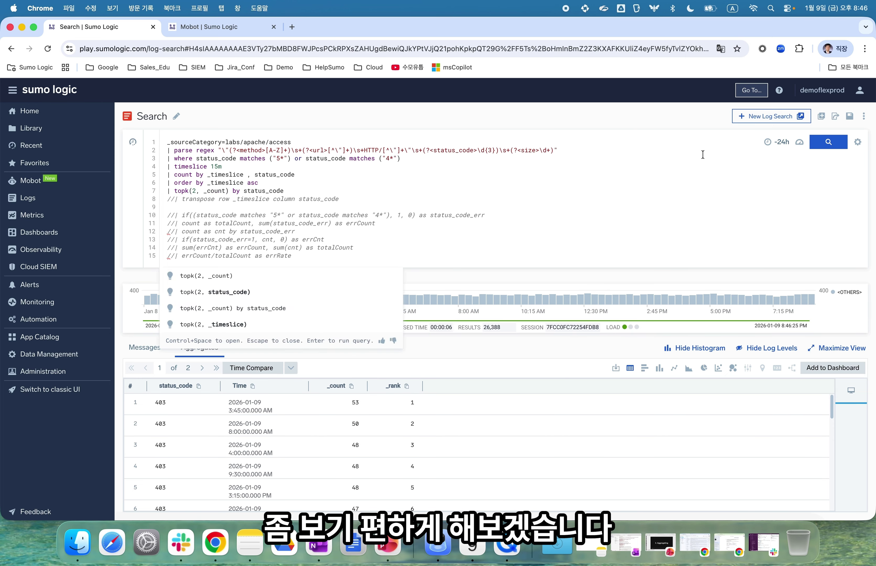
left_click(836, 150)
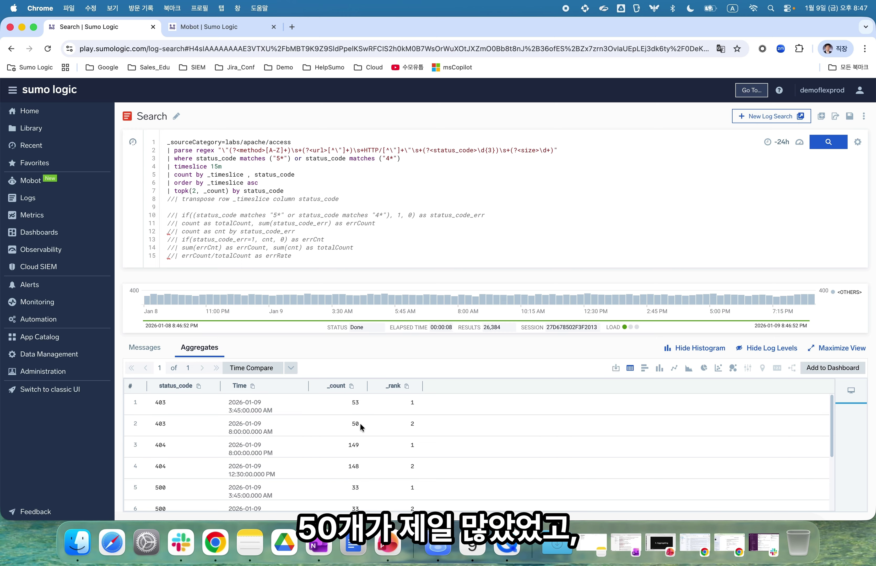
scroll(360, 424, "down", 1)
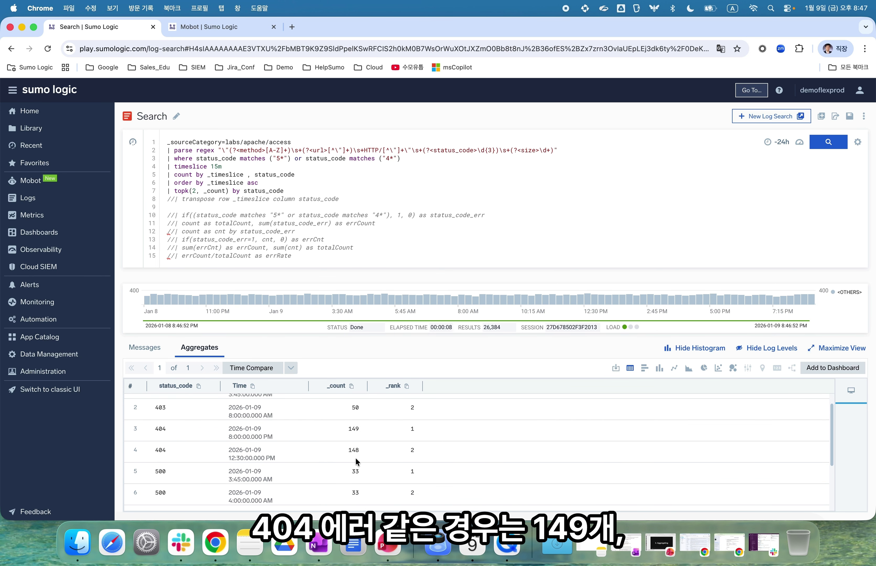
scroll(383, 461, "up", 1)
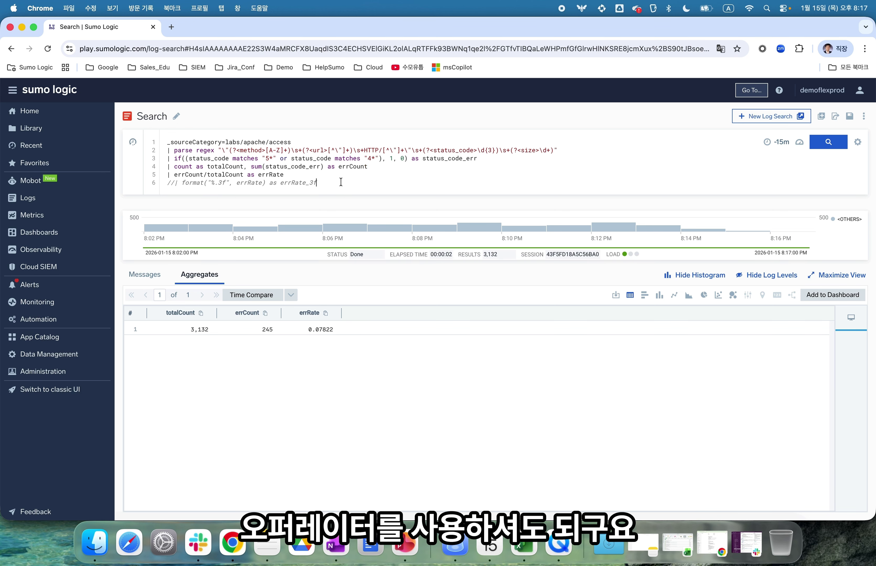
Uncomment the format line that outputs errRate_3f with three decimals and run the search.
key("super+slash")
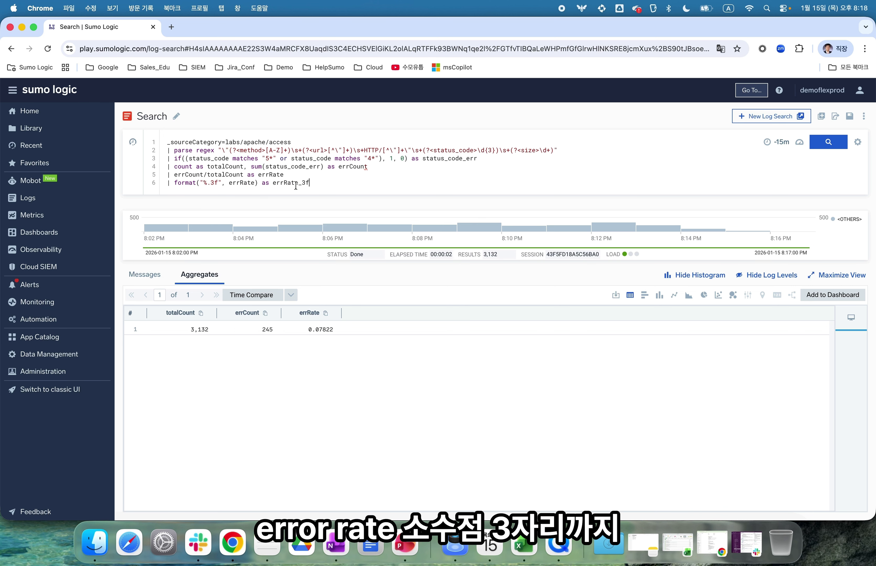
left_click(312, 183)
left_click(828, 142)
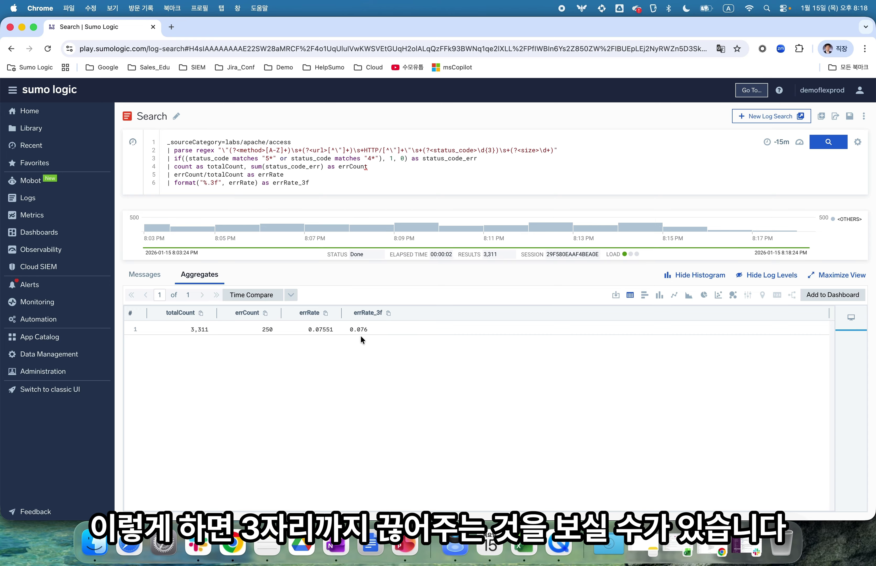
Change the format pattern to "%.2f" and its alias to errRate_2f, and rerun the search.
left_click(216, 183)
key("BackSpace")
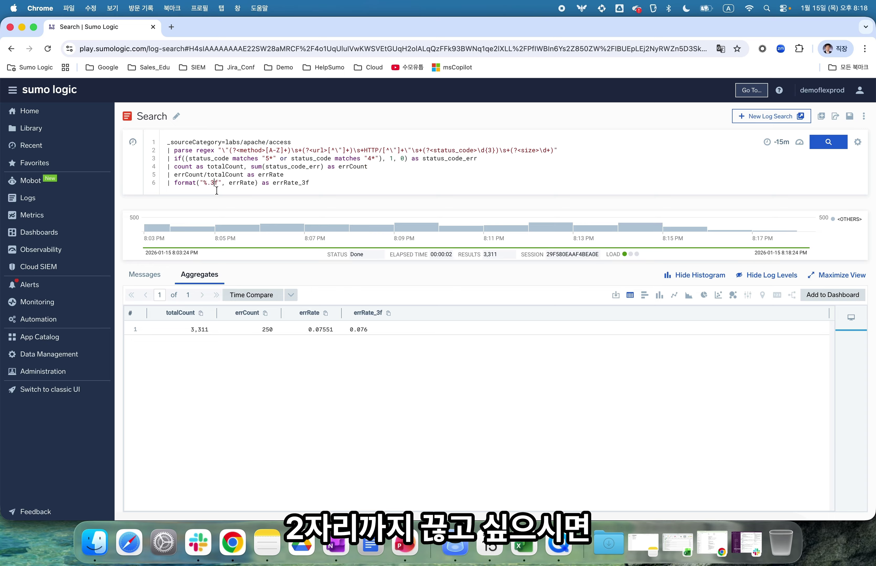
type("2")
key("Escape")
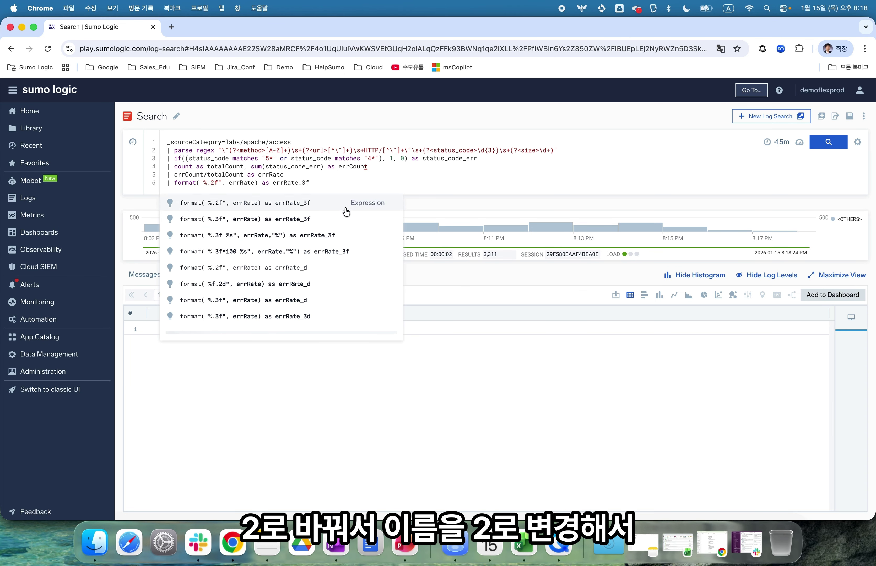
left_click(305, 184)
key("BackSpace")
type("2")
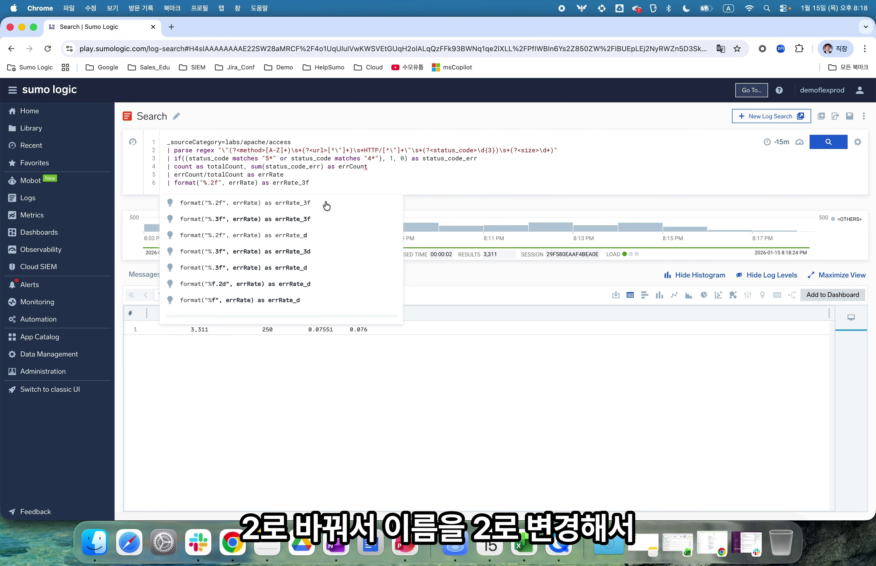
left_click(833, 144)
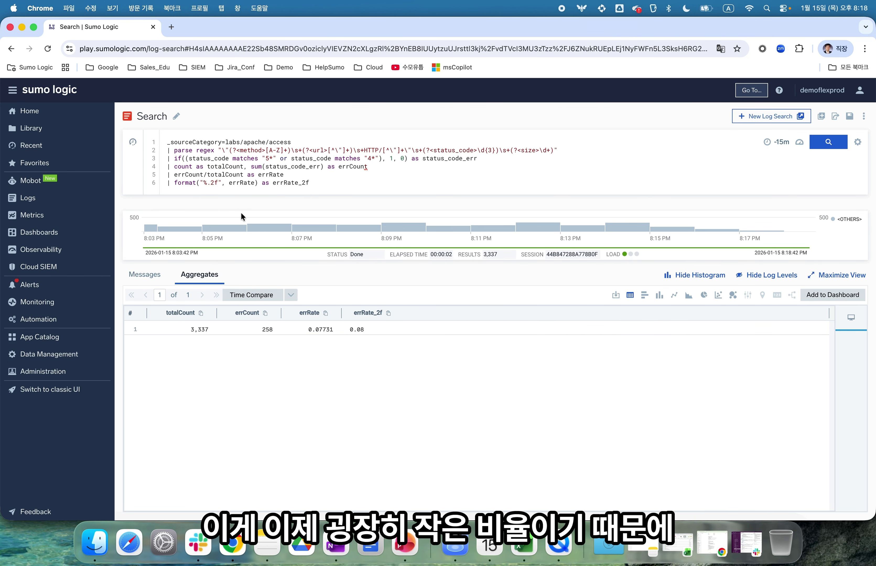
Set the format pattern to "%.3f" and its alias to errRate_3f, and rerun the search.
left_click(215, 183)
key("BackSpace")
type("3")
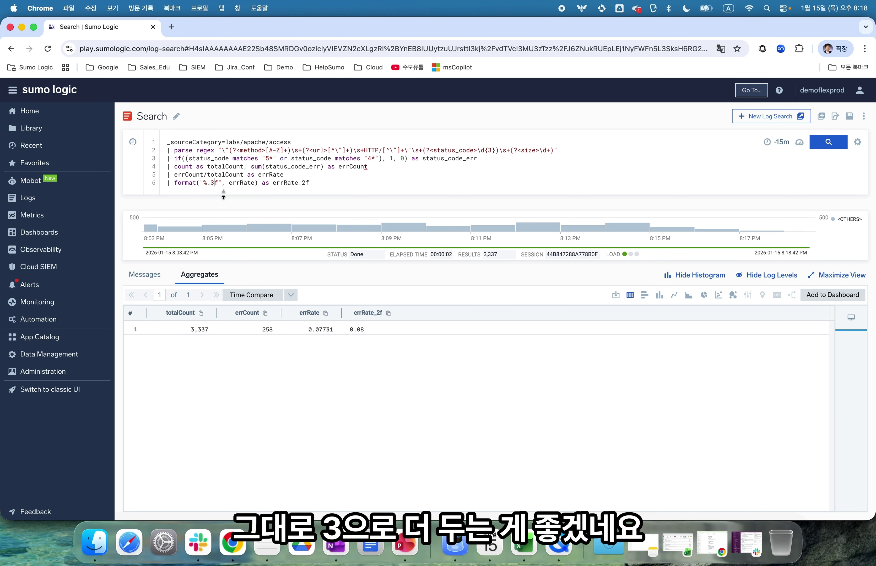
left_click(306, 184)
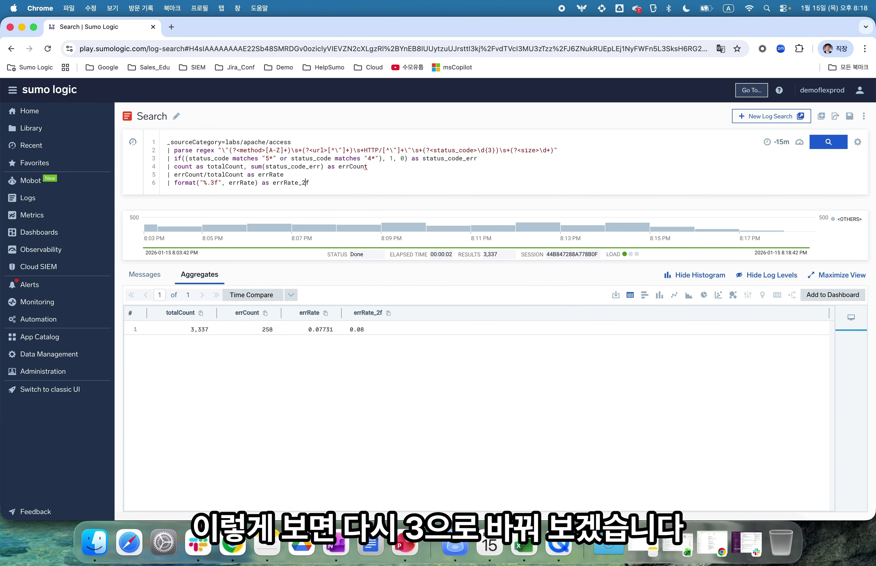
type("3")
left_click(828, 142)
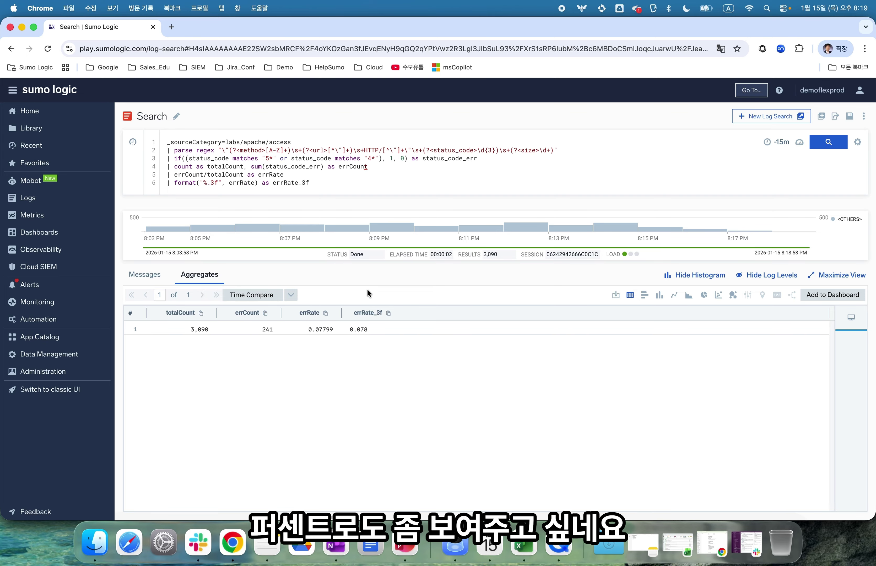
Add the line "| errRate*100 as errRatePct" below the errRate calculation and run the search.
left_click(307, 174)
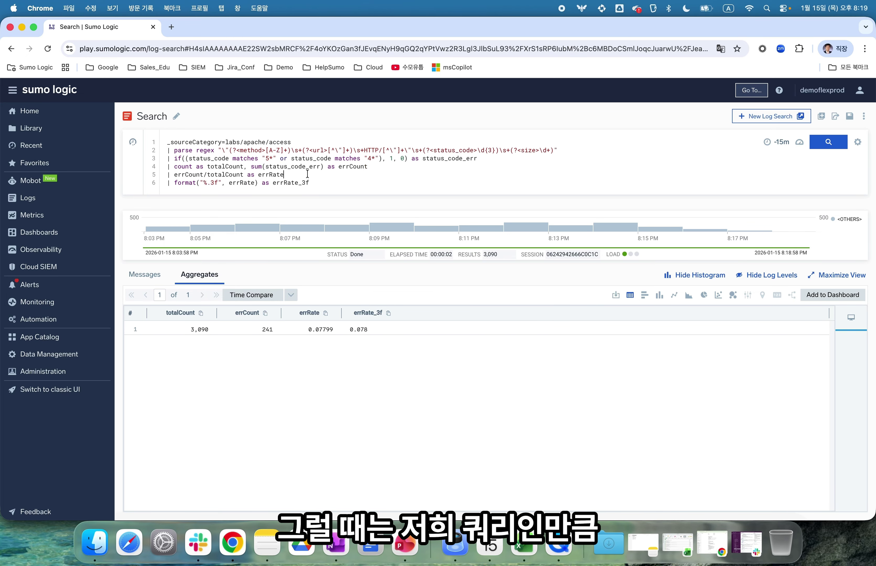
key("Return")
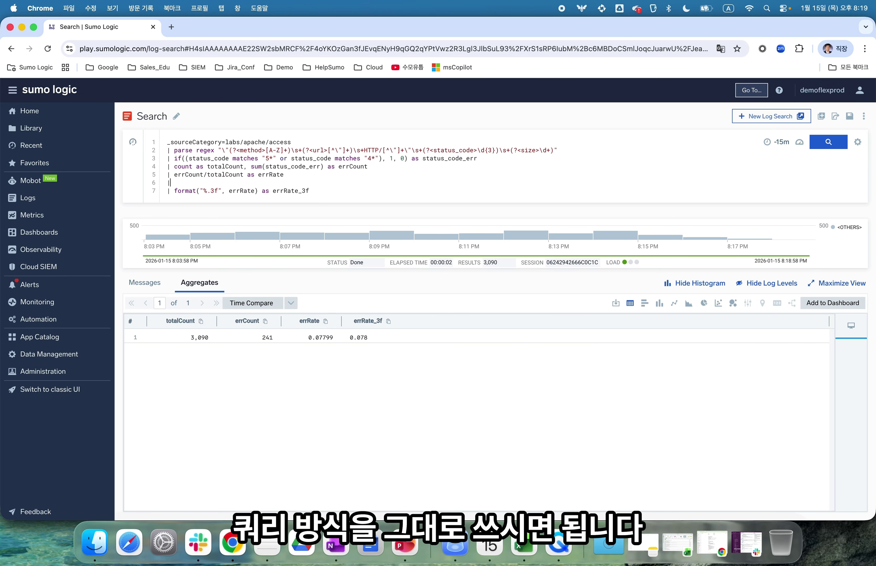
type("| er")
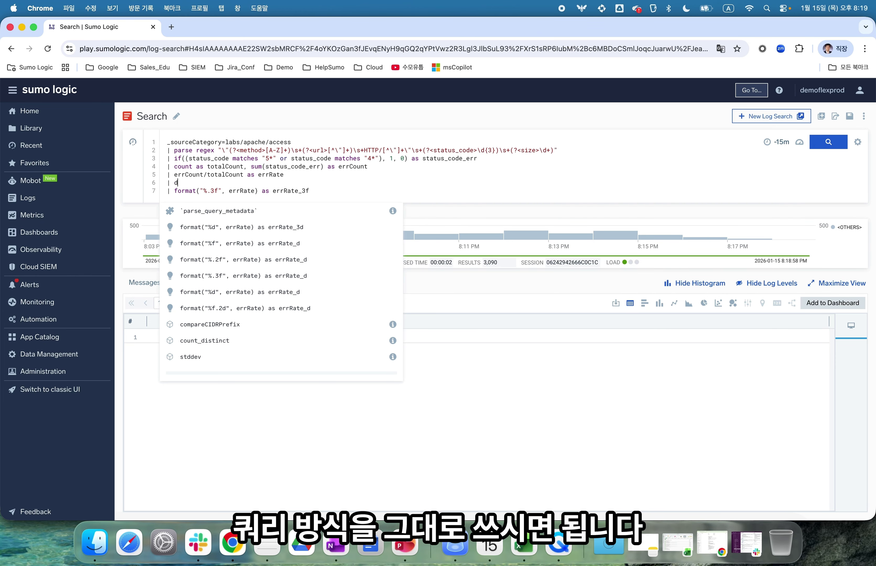
key("Tab")
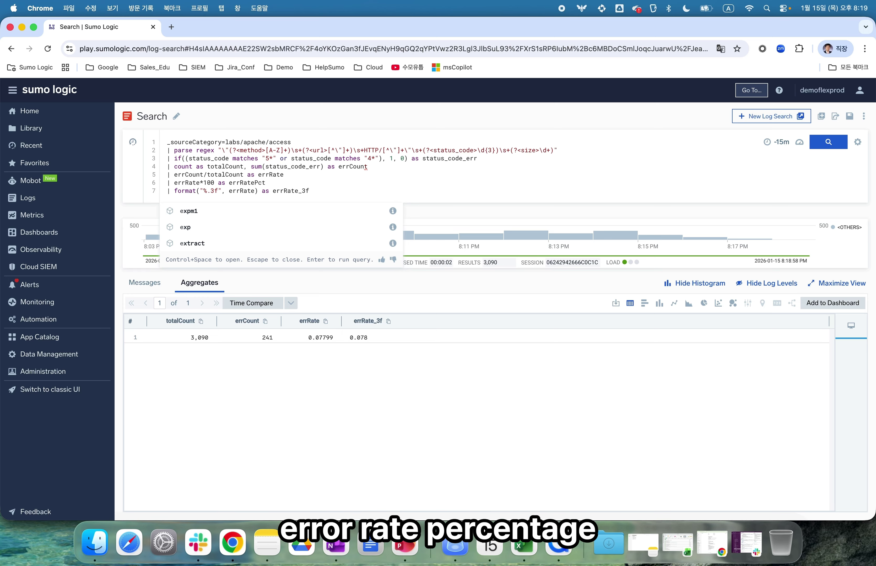
key("BackSpace")
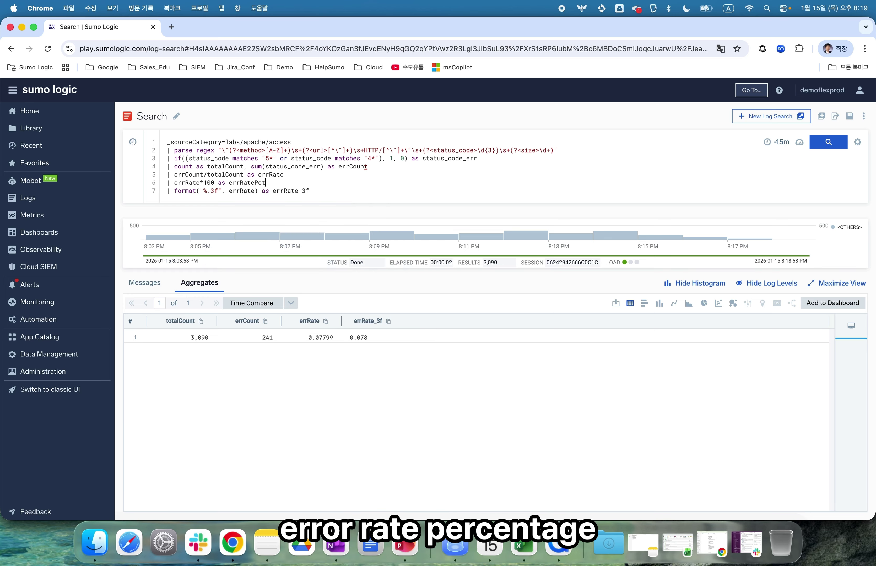
left_click(314, 191)
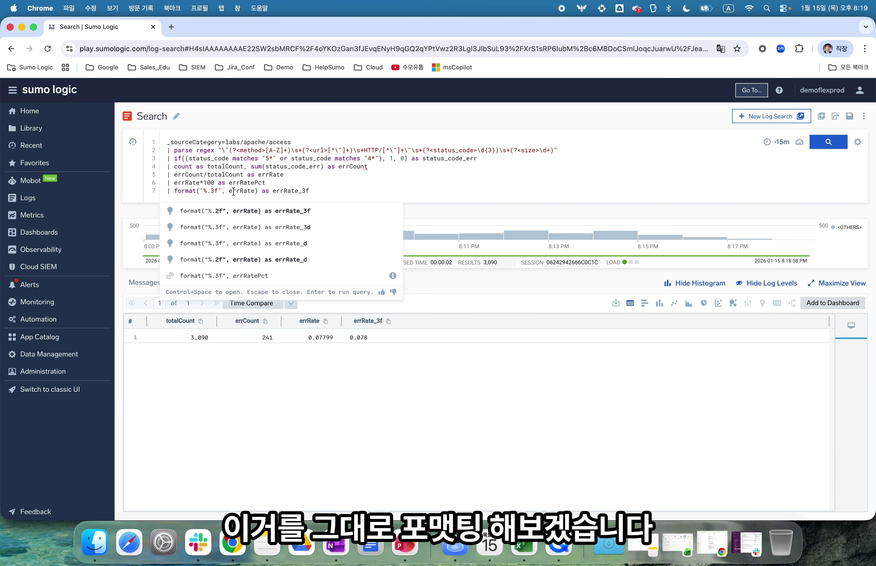
left_click(835, 149)
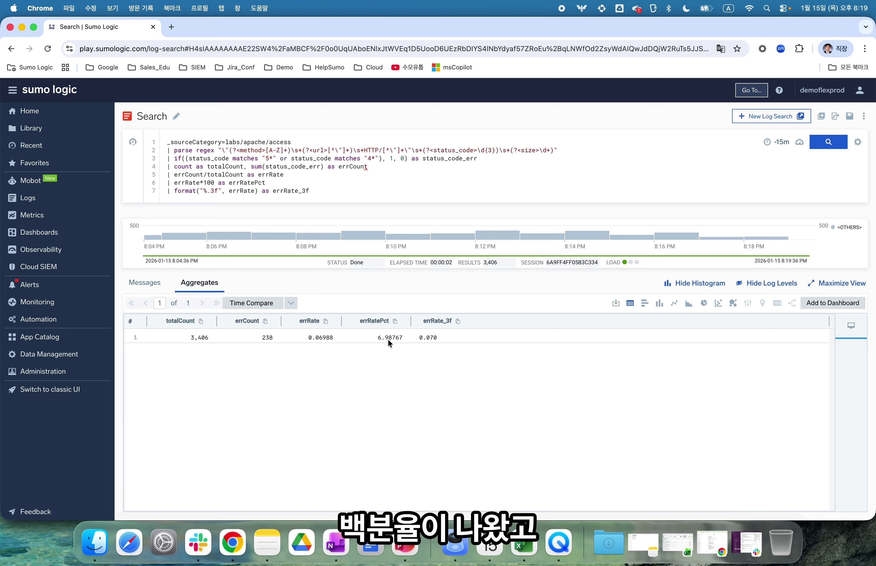
Make the format line use errRatePct as its input and errRate_Pct_3f as its alias, and run the search.
left_click(259, 192)
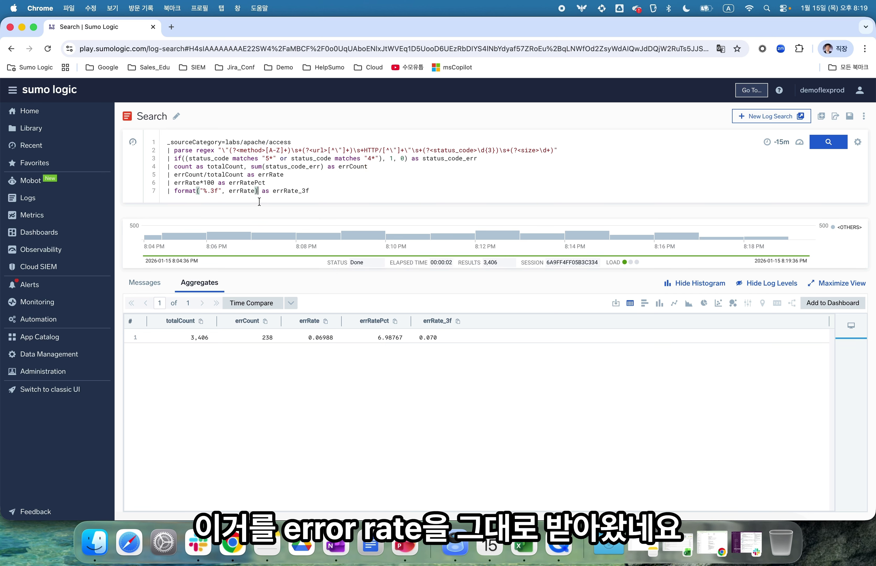
key("Left")
type("Pct")
key("super+z")
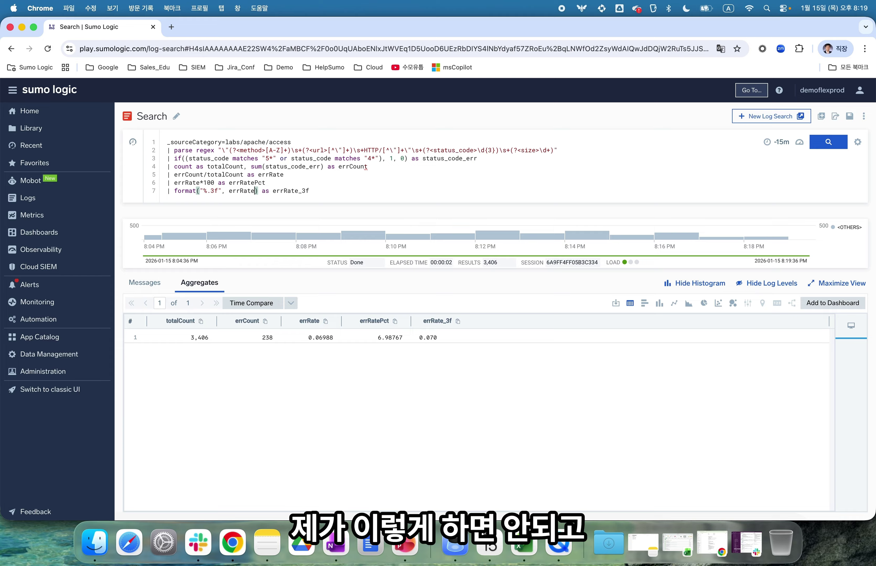
type("Pct")
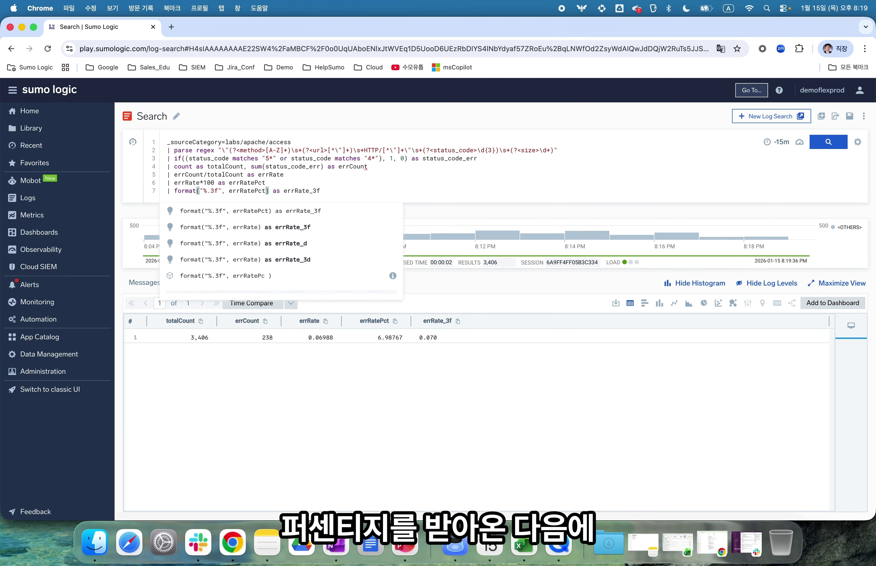
key("Right")
key("Right")
key("Right")
key("Right")
key("Right")
key("Right")
key("Right")
key("Right")
key("Right")
key("Right")
key("Right")
key("Right")
key("Right")
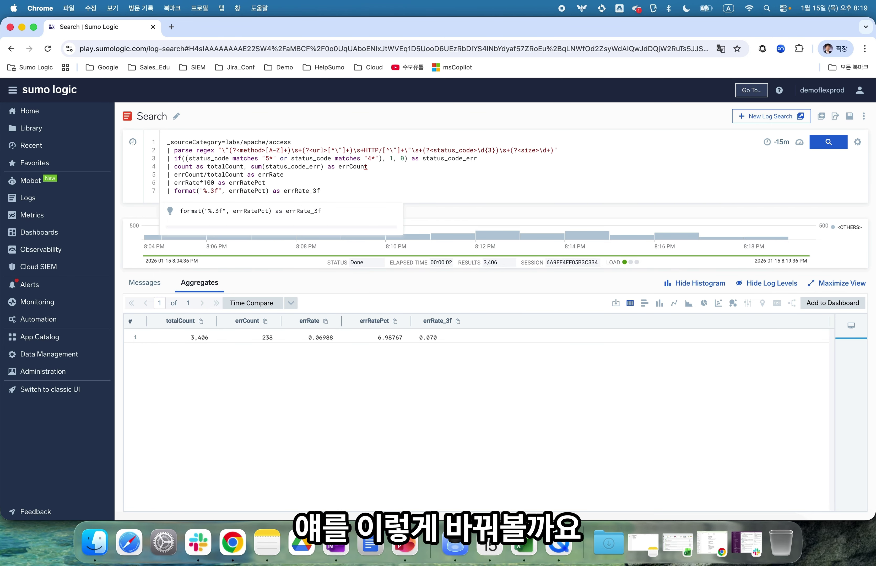
type("Pct_")
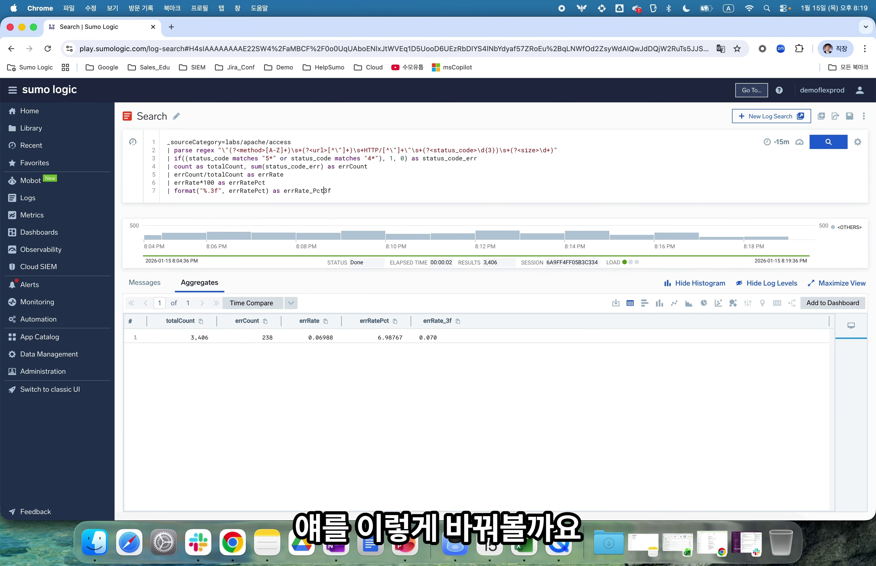
left_click(829, 145)
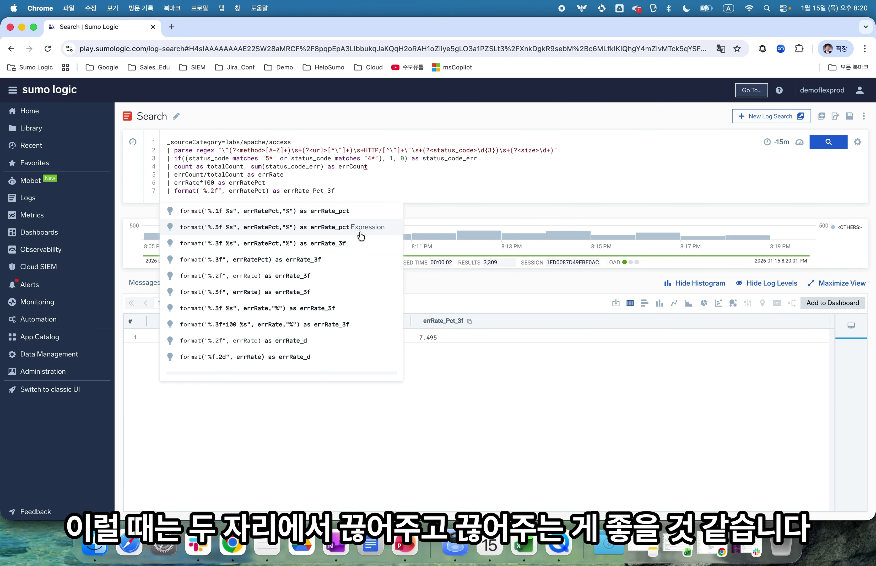
Format errRatePct to two decimals as errRate_Pct_2f, add a percent sign with "%.2f %s" and the argument "%", and rerun the search.
left_click(391, 192)
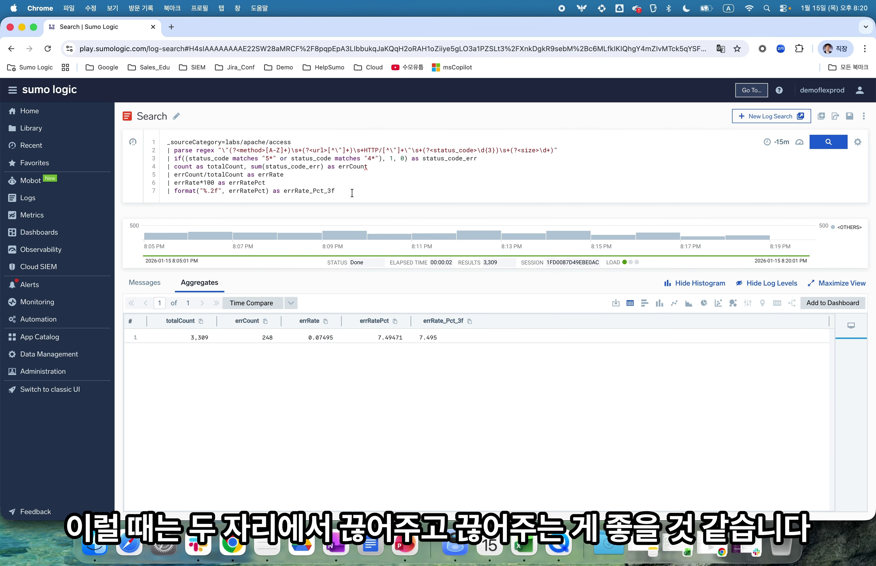
left_click(829, 142)
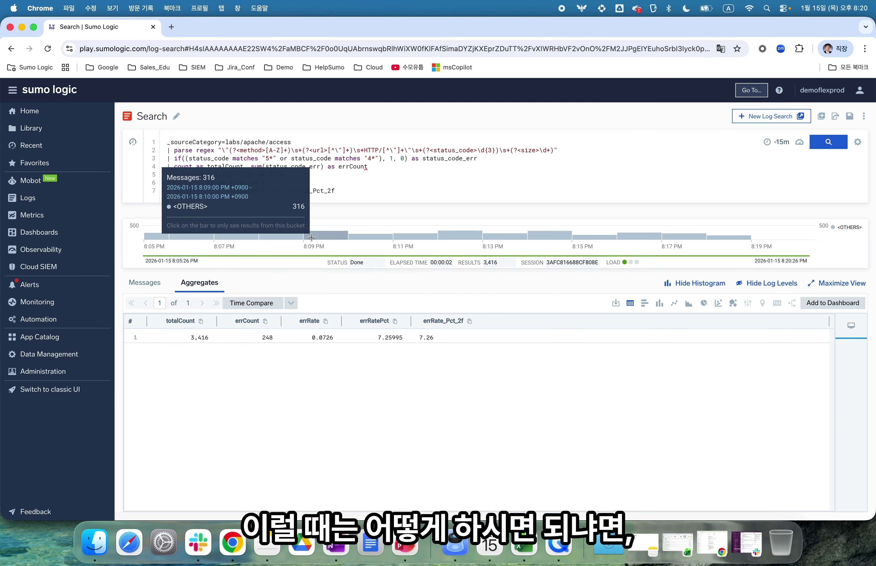
left_click(218, 190)
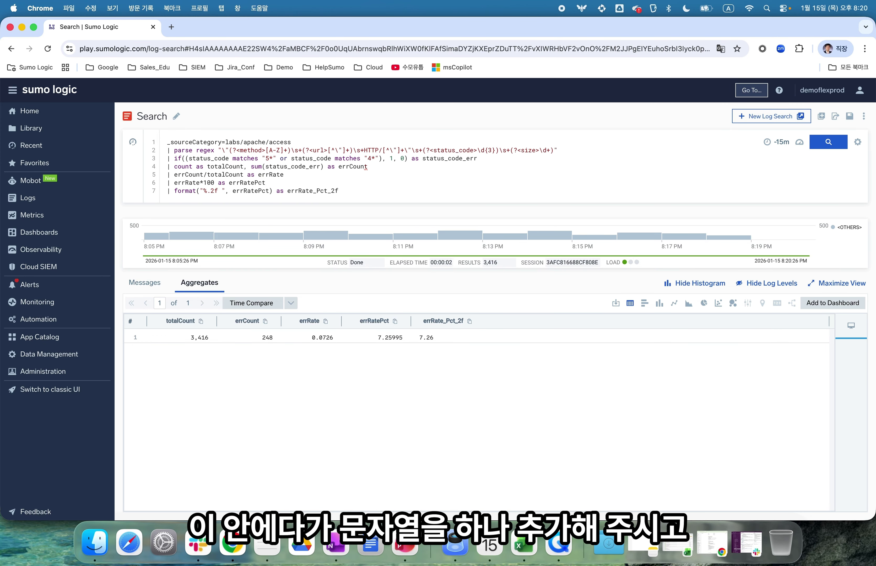
type("%s")
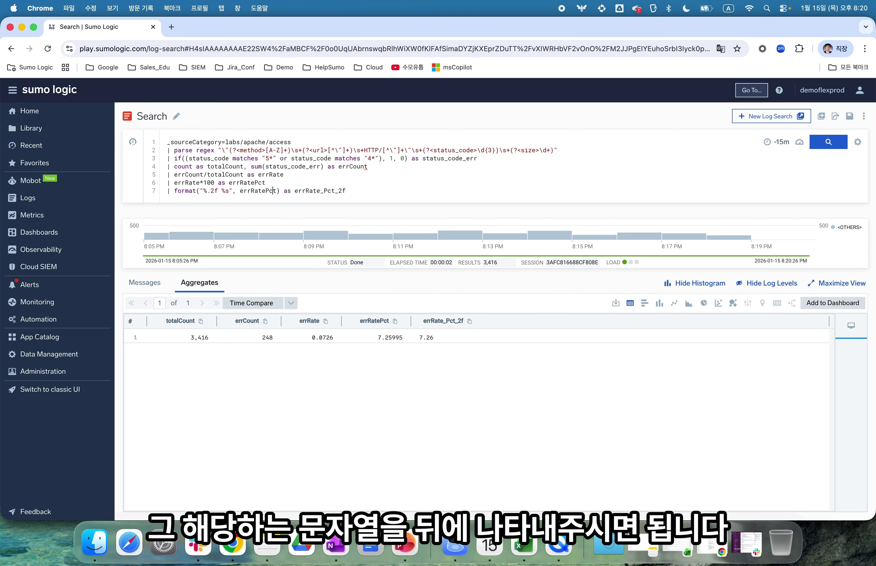
type(",\"%")
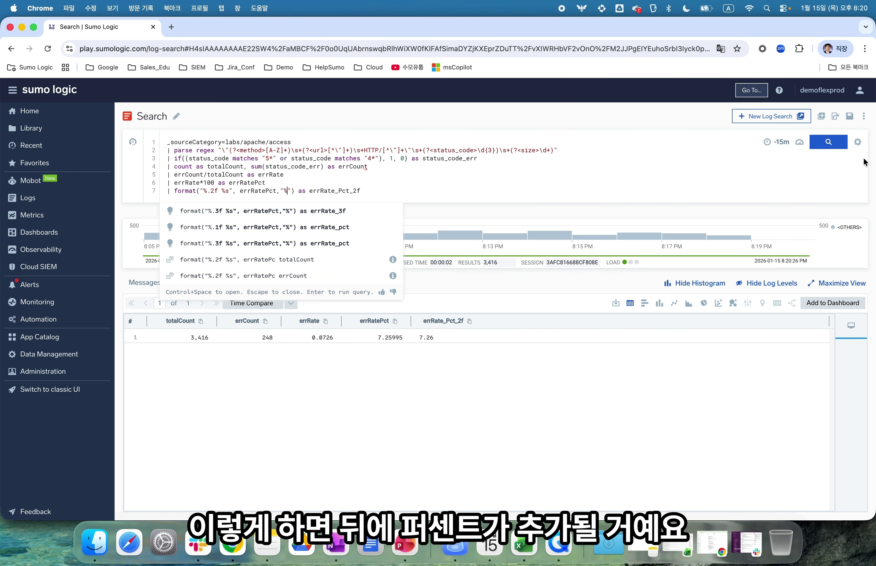
left_click(828, 142)
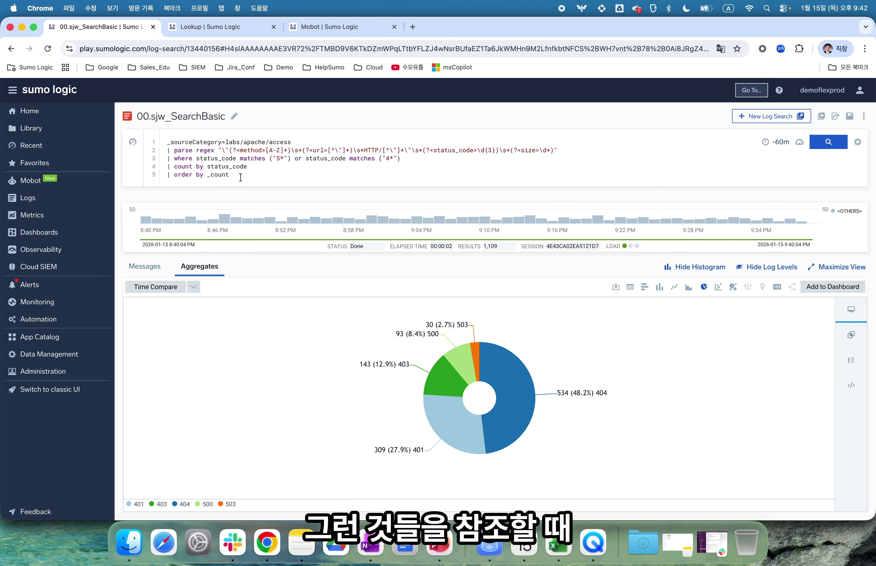
Comment out the count and order lines in the 00.sjw_SearchBasic query, run it and look through the messages' status codes.
left_click_drag(240, 177, 167, 164)
key("ctrl+slash")
key("Return")
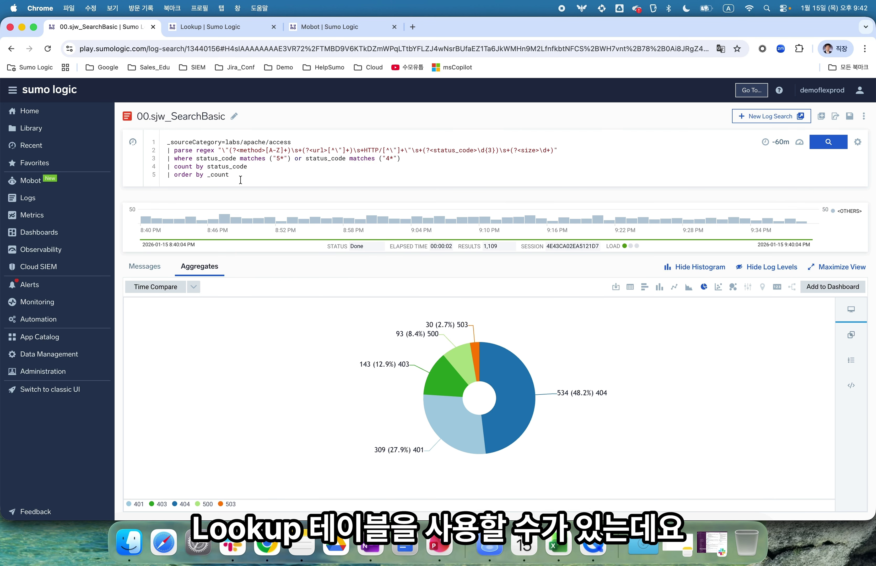
left_click_drag(241, 180, 154, 164)
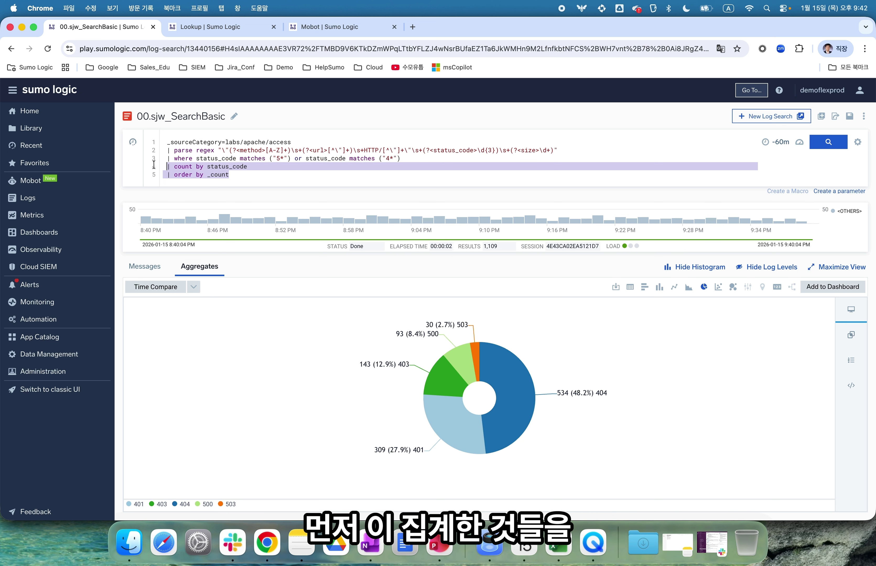
key("ctrl+slash")
key("Return")
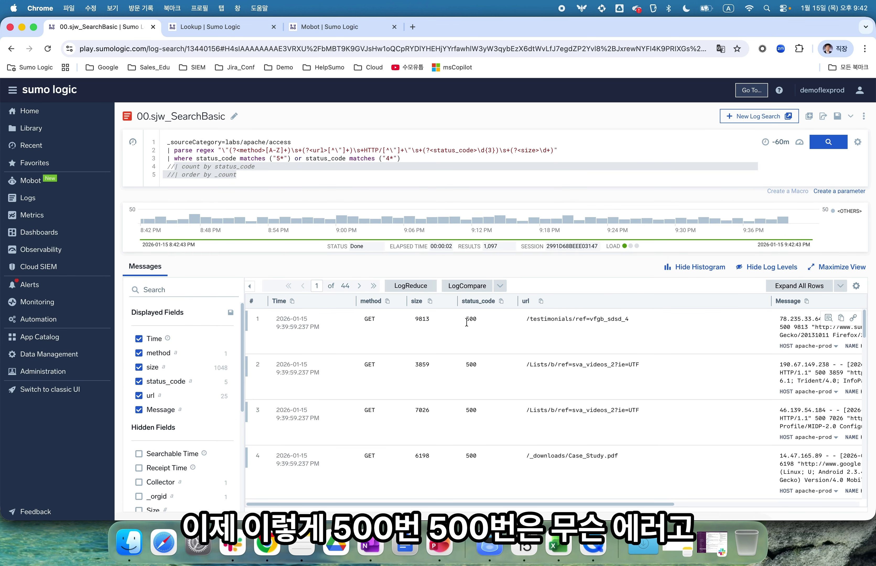
scroll(471, 392, "down", 5)
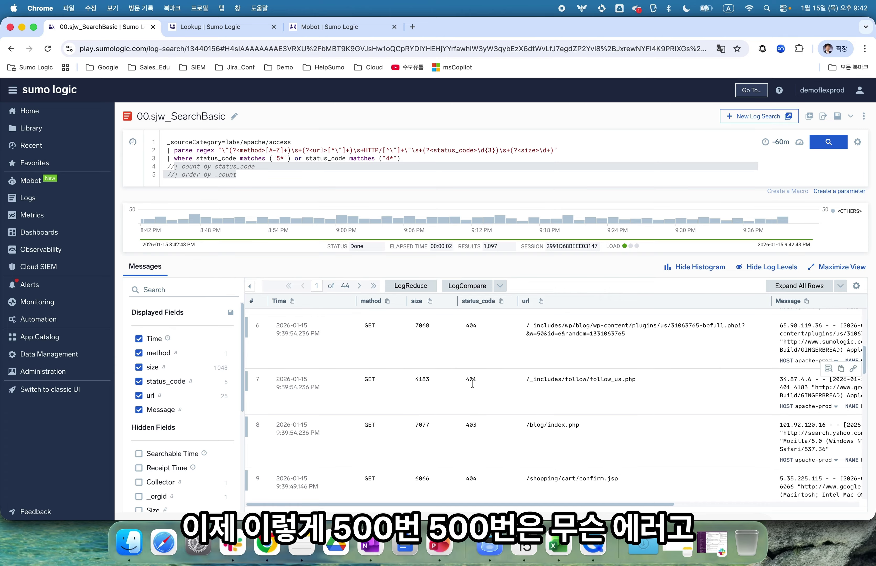
scroll(475, 383, "up", 4)
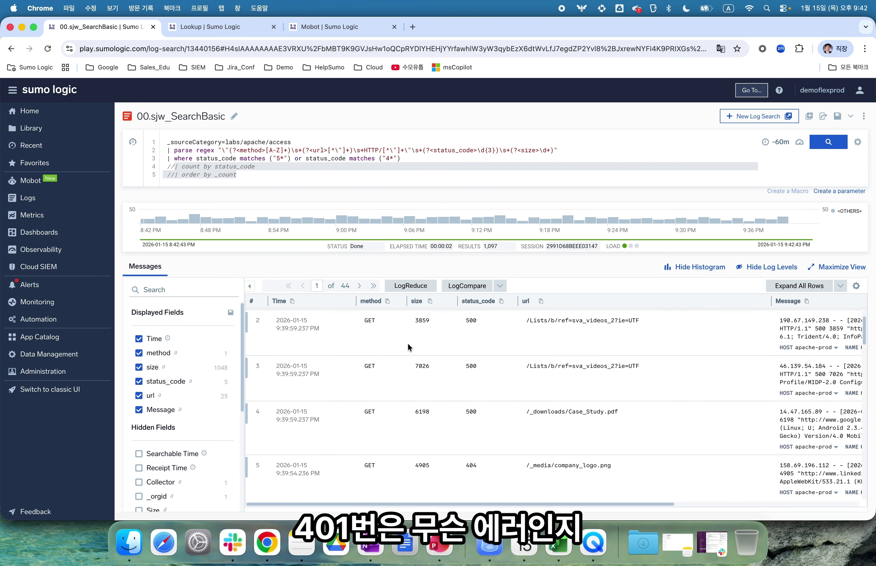
scroll(464, 363, "up", 1)
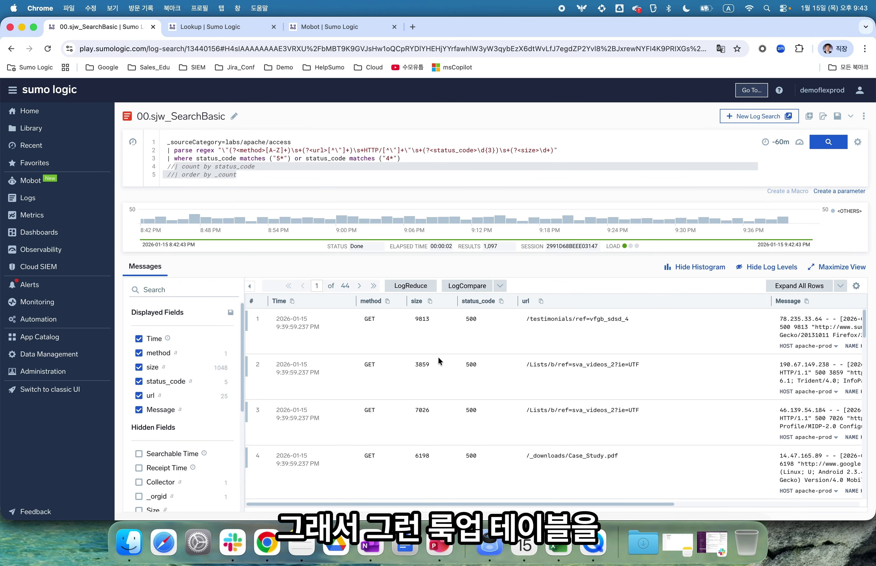
Switch to the statuscode lookup table and examine its configuration, the aStatus key and the status descriptions.
left_click(229, 29)
scroll(238, 257, "down", 2)
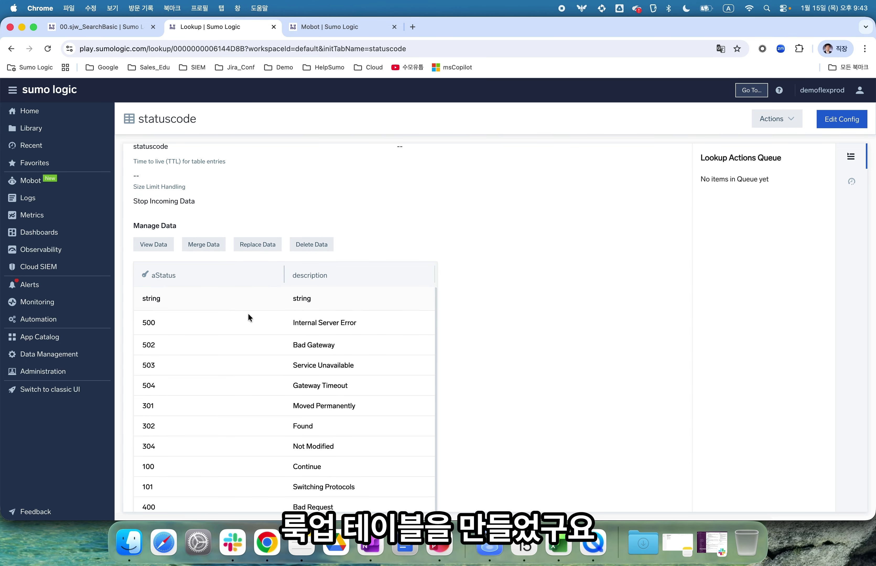
scroll(248, 315, "down", 1)
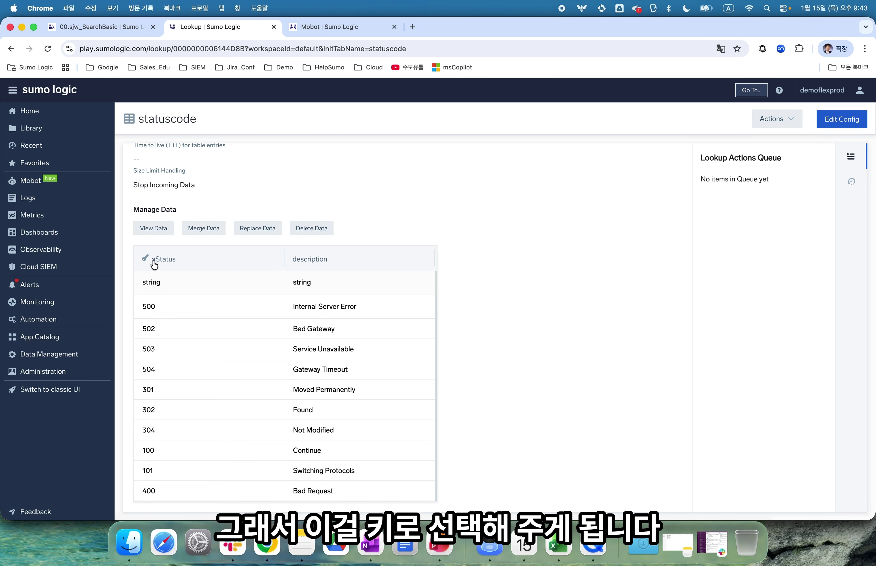
scroll(347, 318, "up", 2)
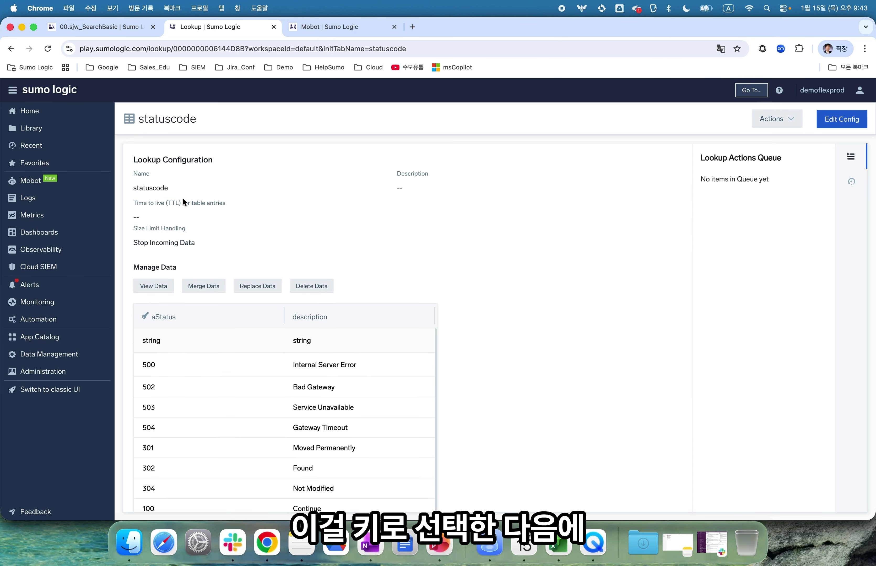
scroll(182, 198, "down", 2)
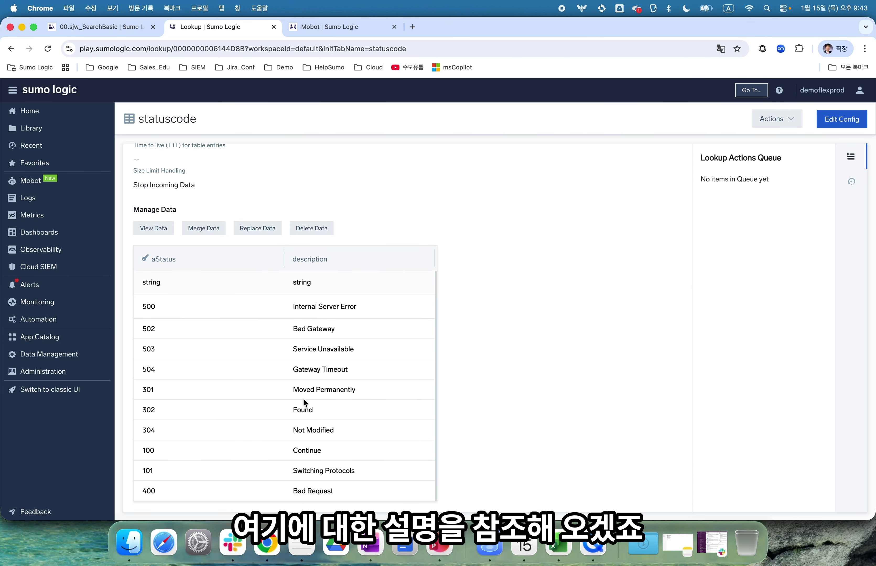
scroll(197, 208, "up", 2)
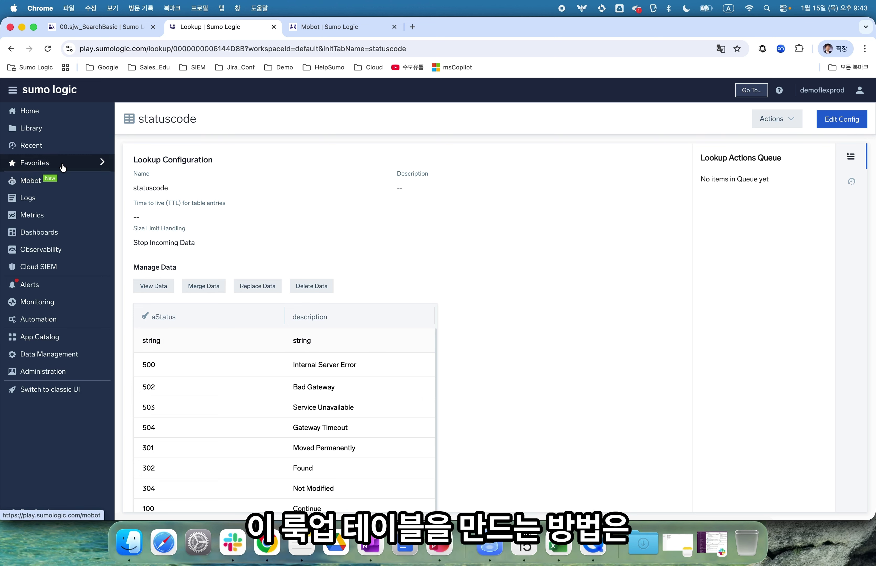
Open the Personal folder on the Library page and look at the options for adding new content, including a new lookup.
left_click(102, 129)
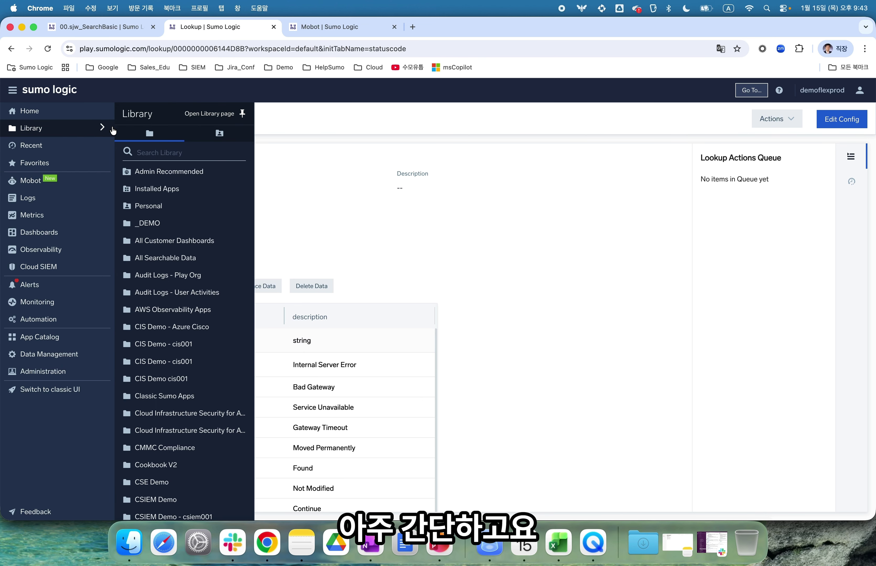
left_click(199, 116)
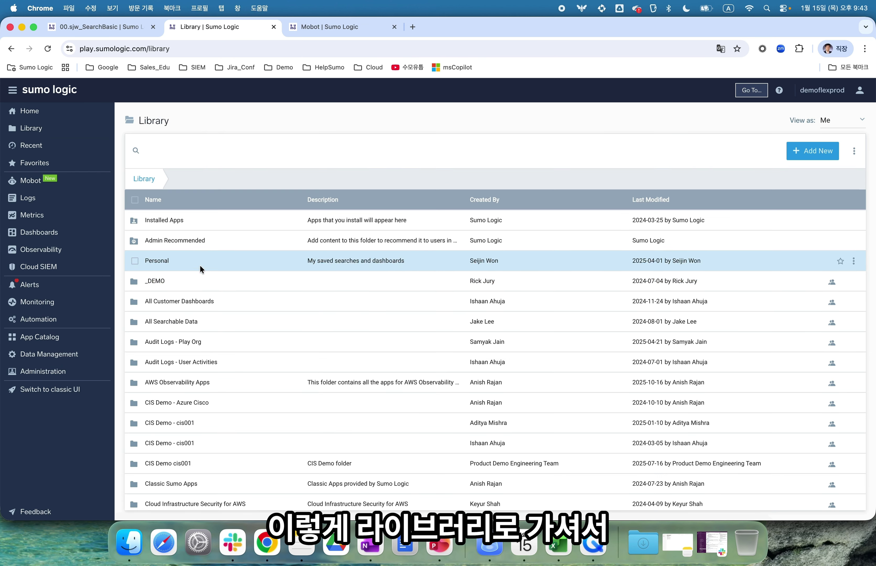
left_click(161, 265)
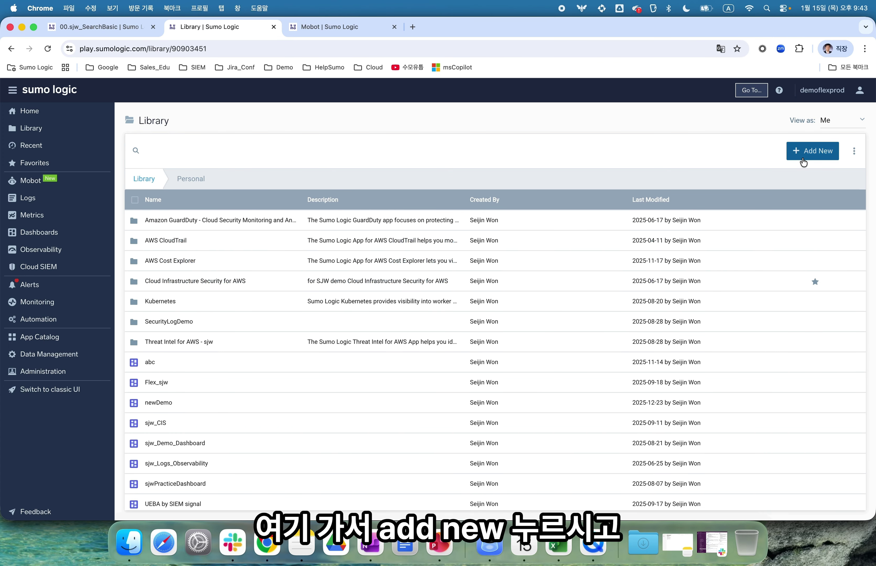
left_click(804, 162)
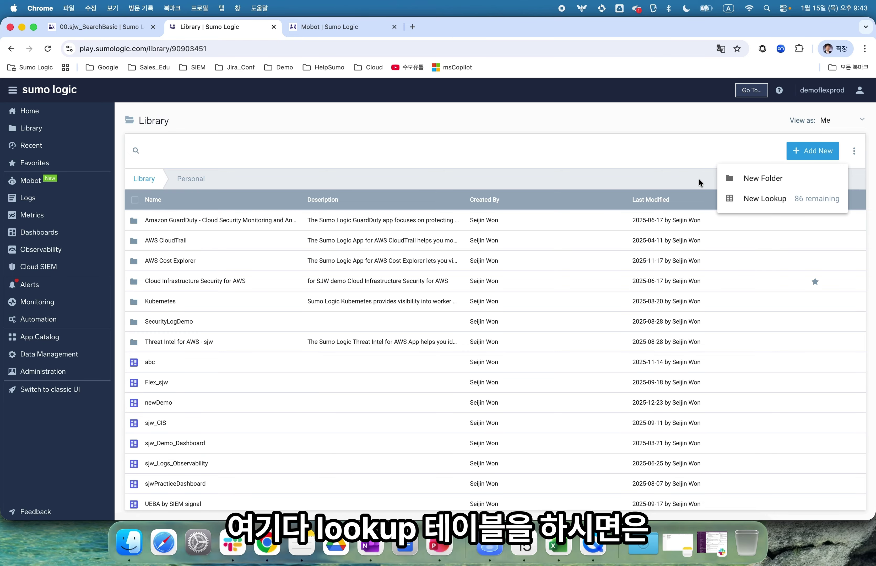
left_click(645, 146)
Open the statuscode lookup table from the Personal folder, look over its configuration and view its full data.
scroll(353, 368, "down", 15)
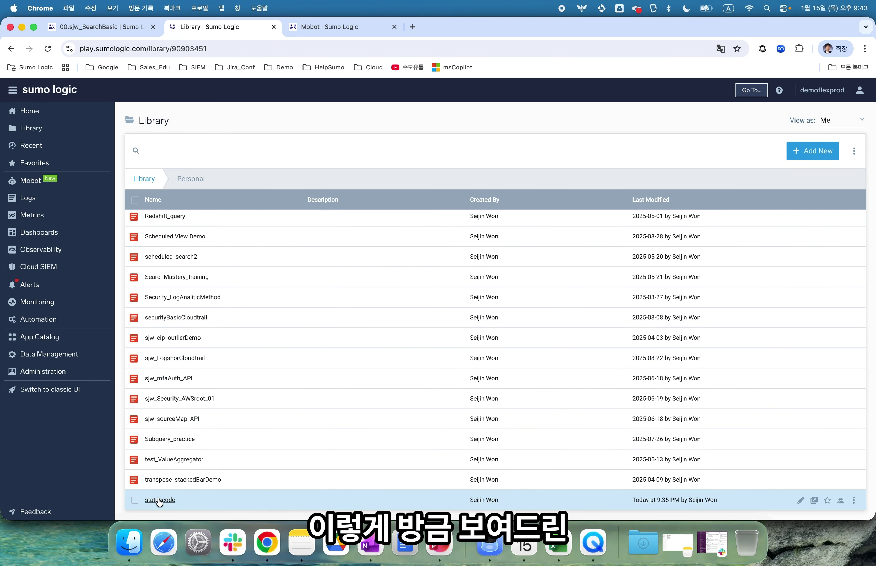
left_click(160, 500)
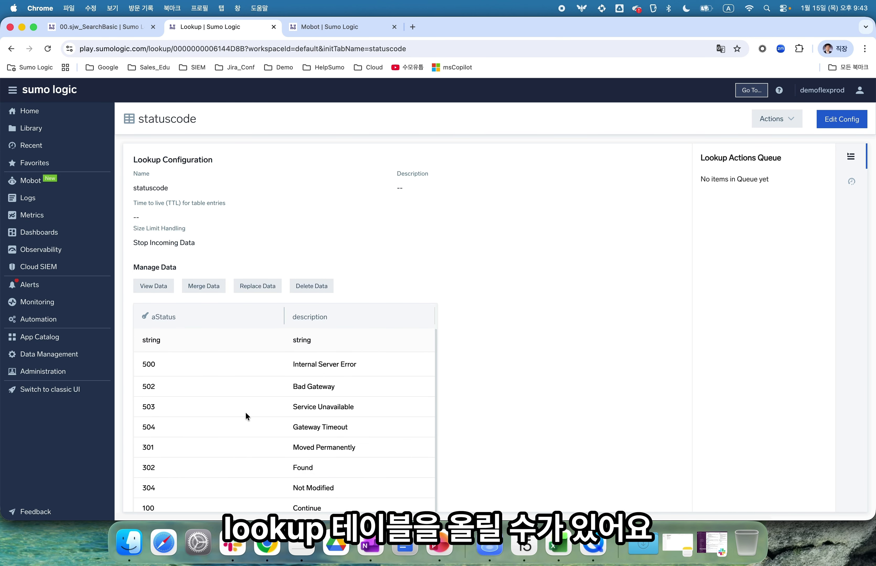
scroll(246, 415, "down", 3)
scroll(249, 357, "up", 3)
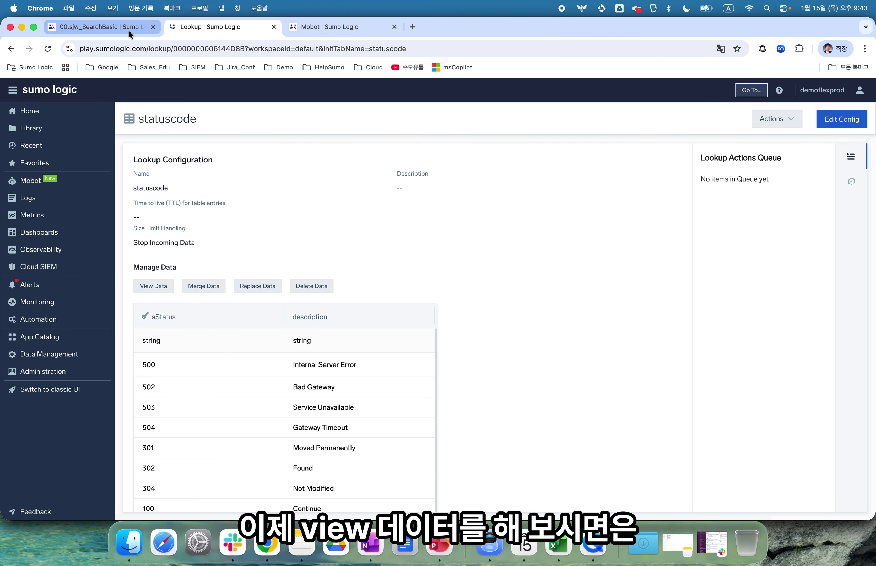
left_click(154, 287)
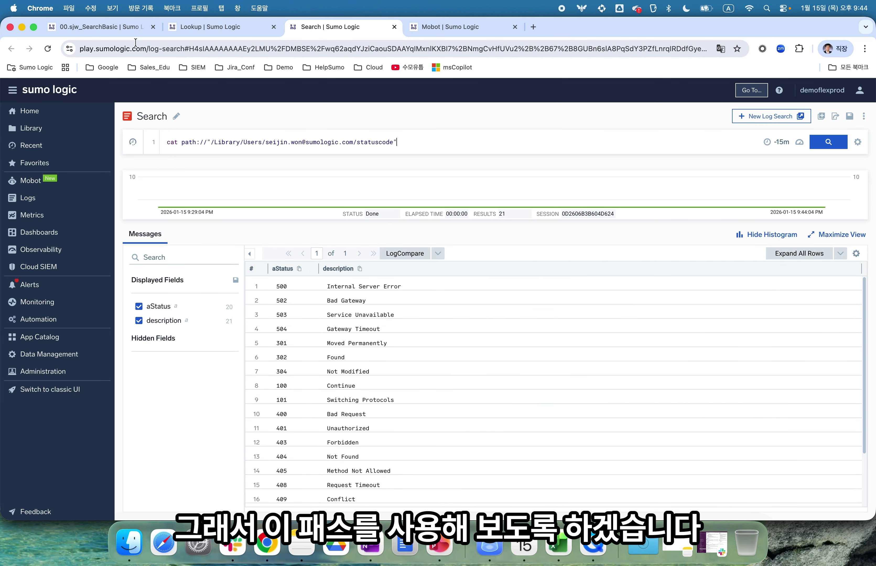
Return to the 00.sjw_SearchBasic query and start a new piped line below the where clause.
left_click(121, 27)
left_click(420, 162)
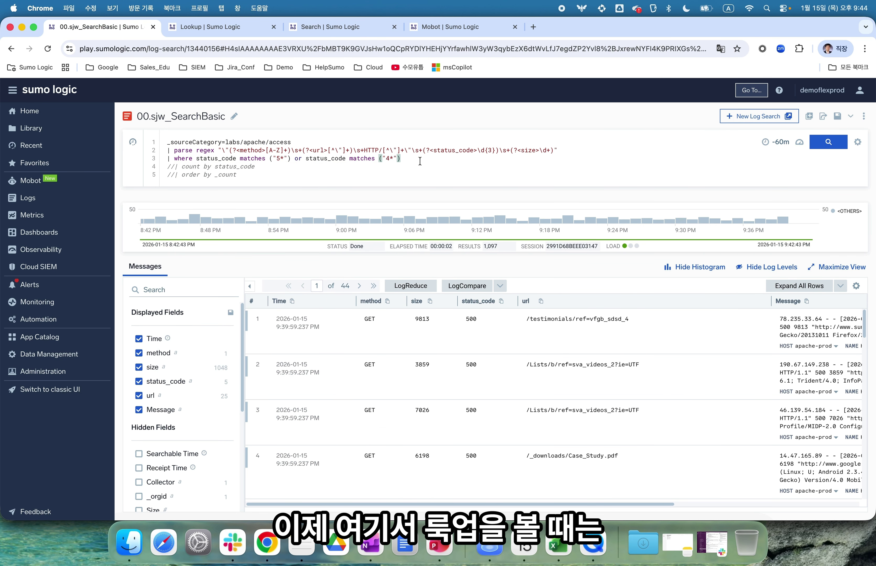
key("Return")
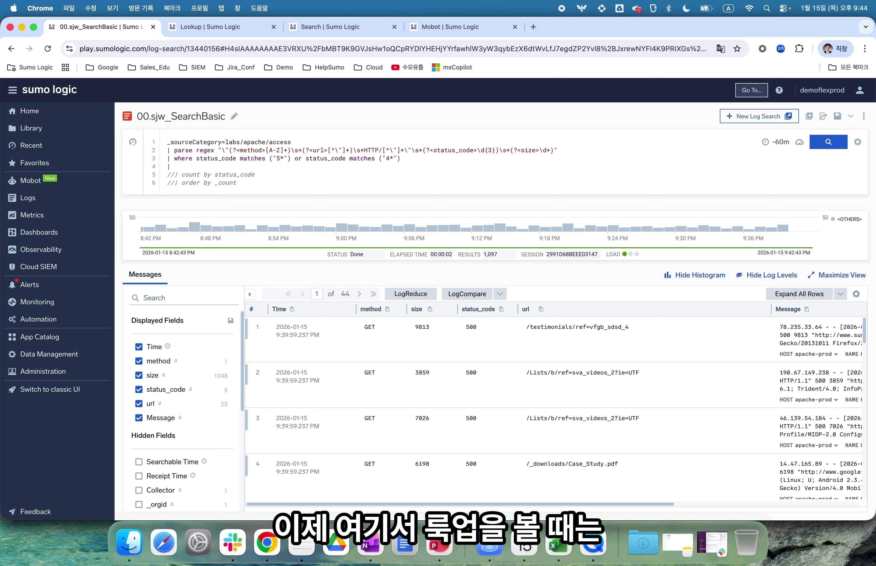
type("|")
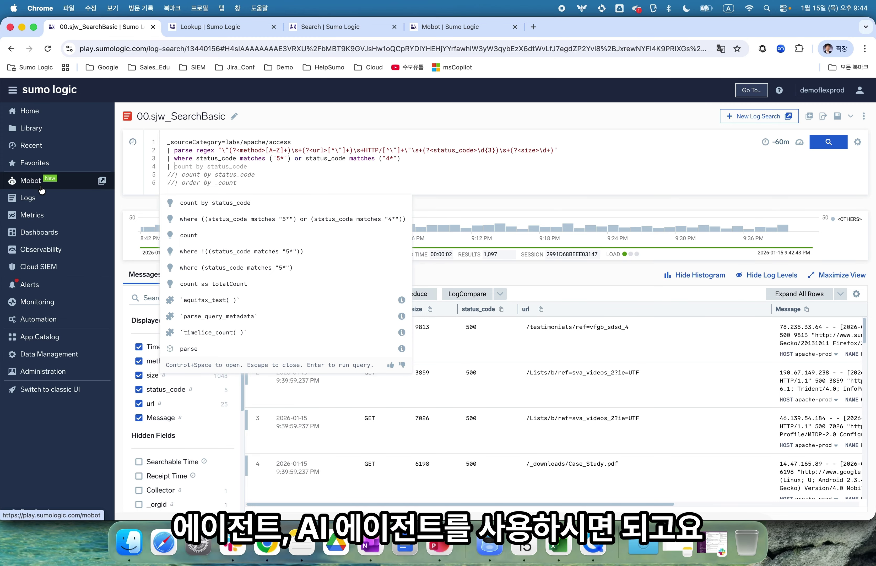
Read the Mobot answers on creating a lookup table and on the lookup operator's syntax, example and join columns.
left_click(456, 30)
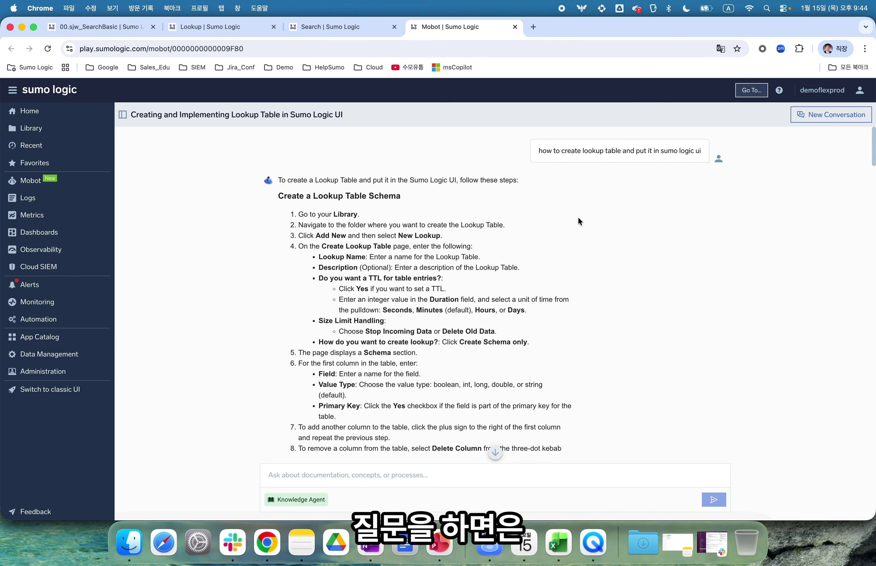
scroll(343, 236, "down", 3)
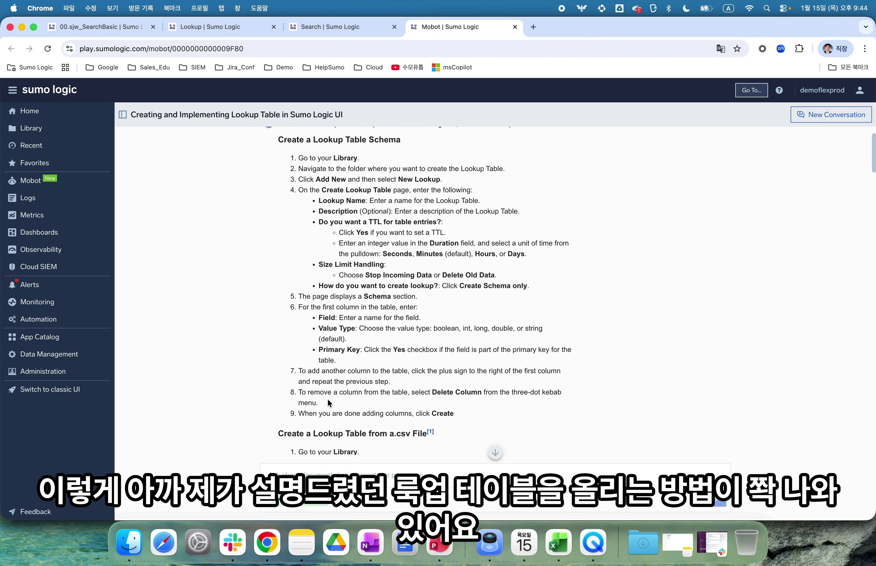
scroll(329, 404, "down", 15)
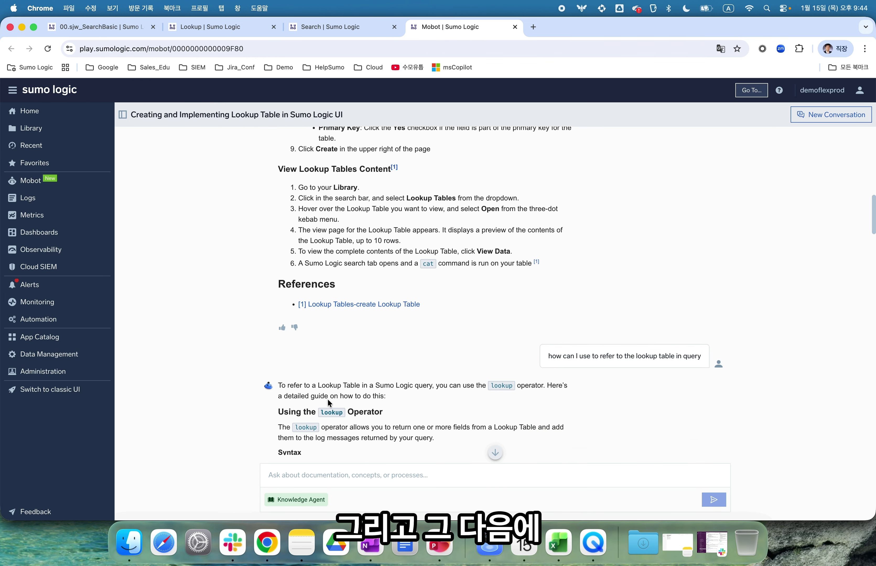
scroll(329, 404, "down", 2)
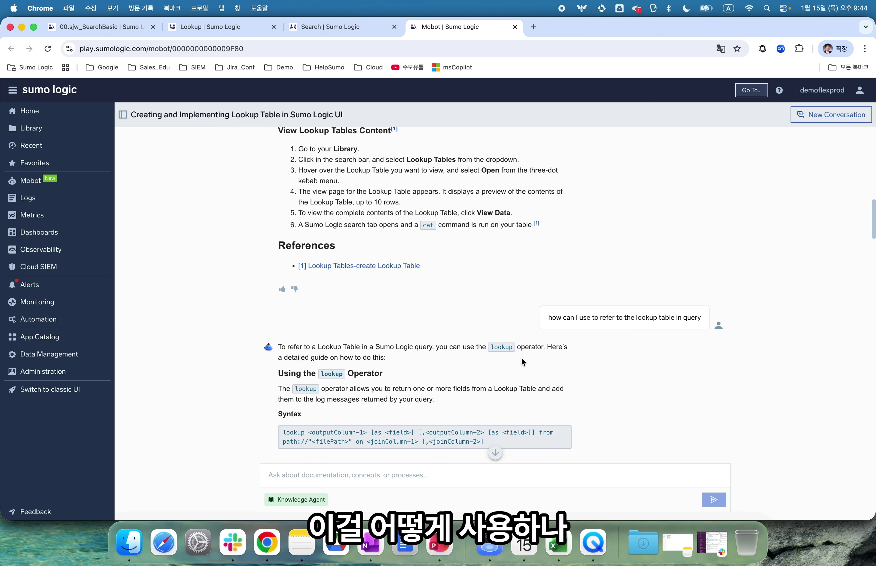
scroll(509, 359, "down", 4)
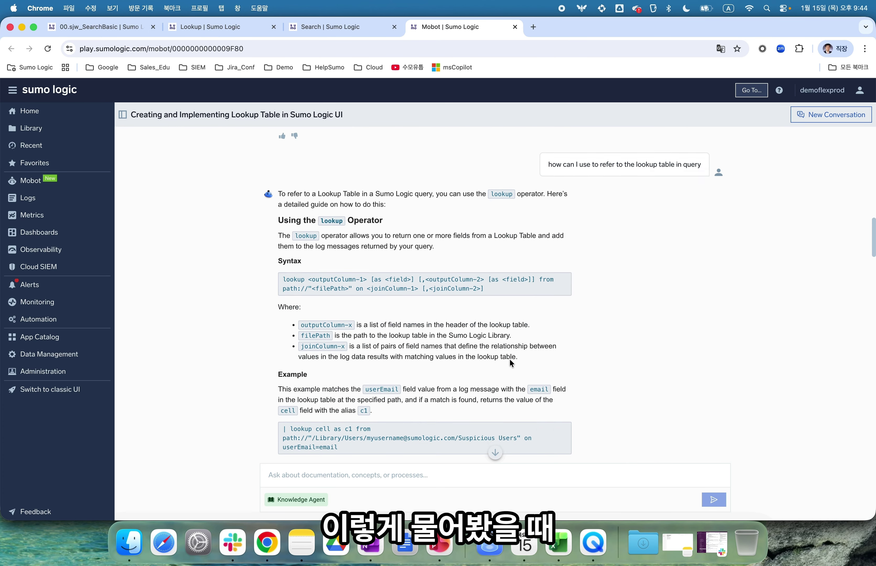
scroll(509, 358, "down", 2)
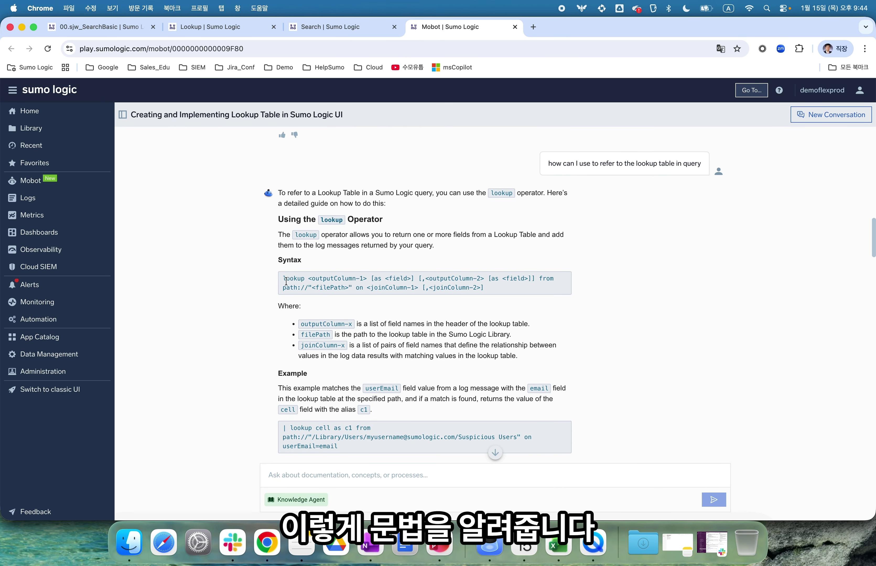
scroll(452, 298, "down", 5)
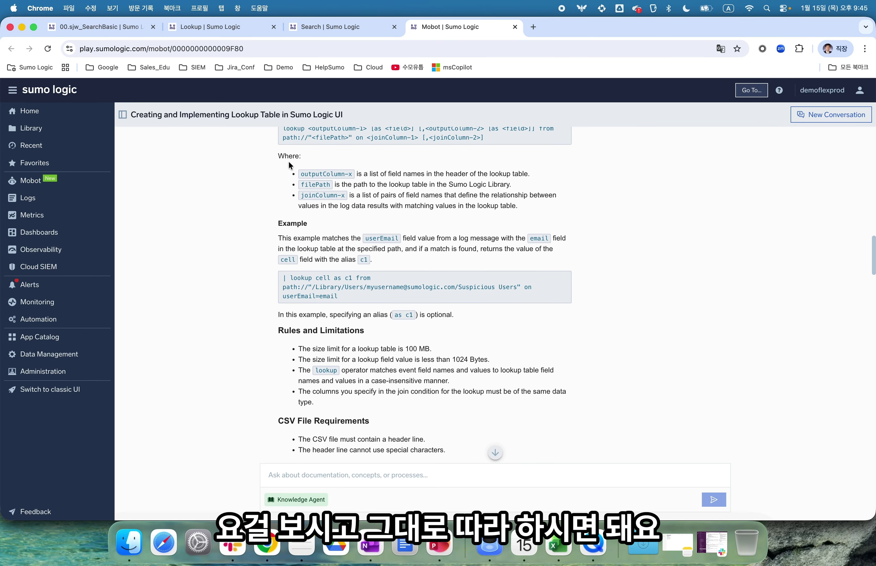
left_click(140, 27)
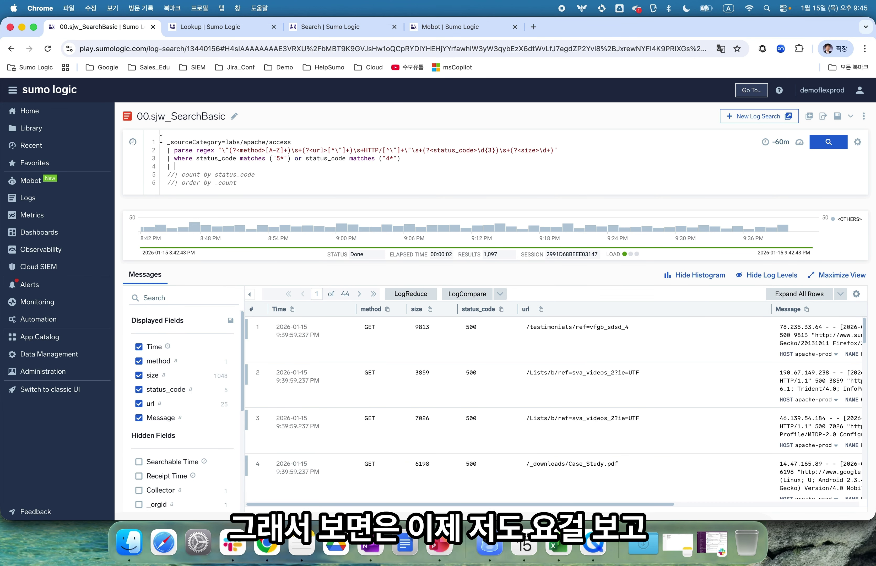
left_click(482, 28)
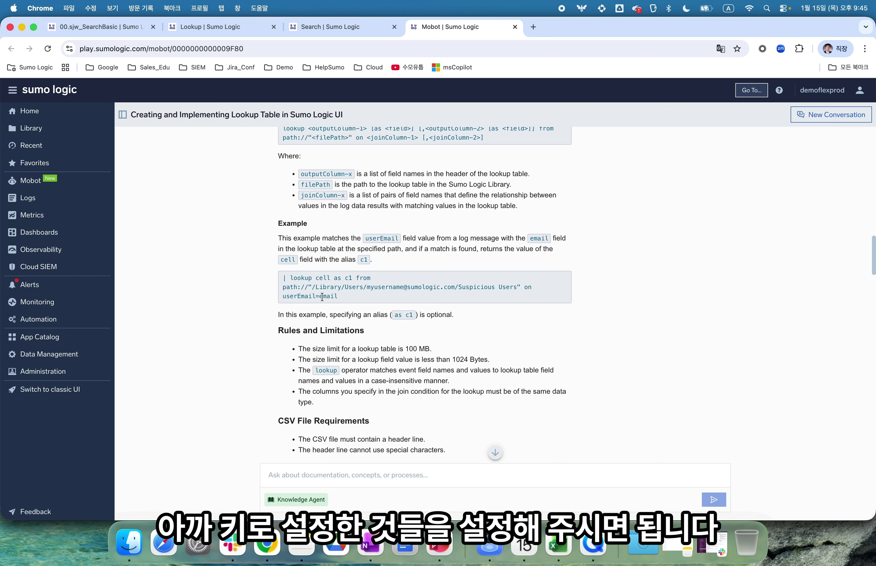
Complete the new query line as a lookup of description from the statuscode table's library path on aStatus = status_code.
left_click(126, 30)
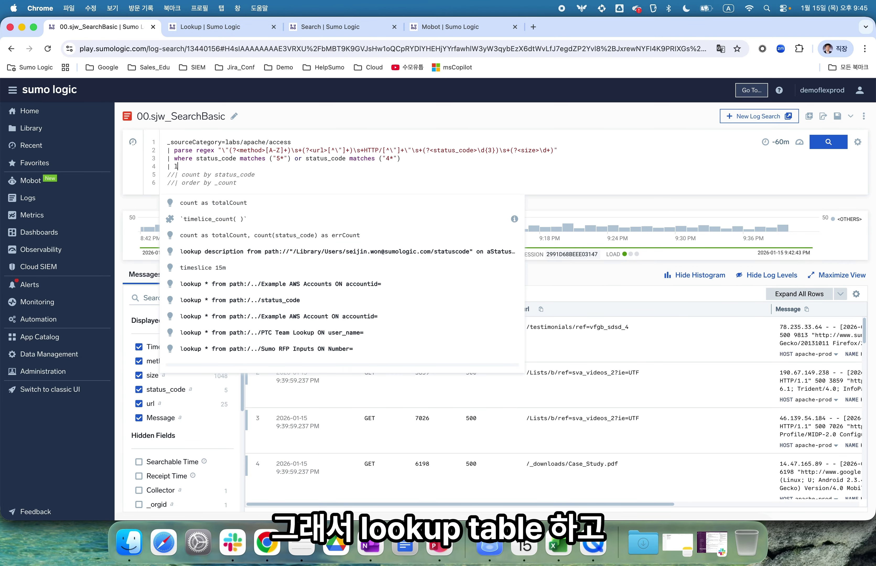
type("lookup de")
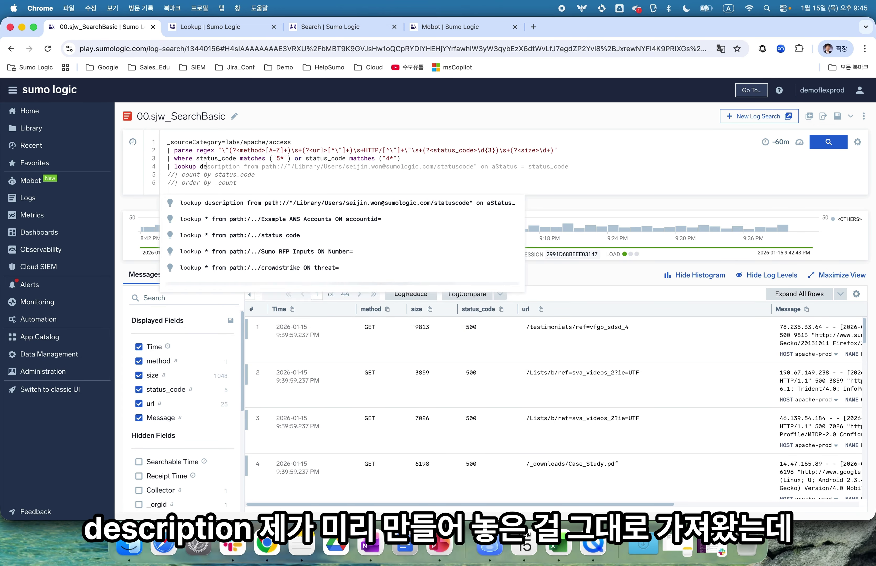
key("Tab")
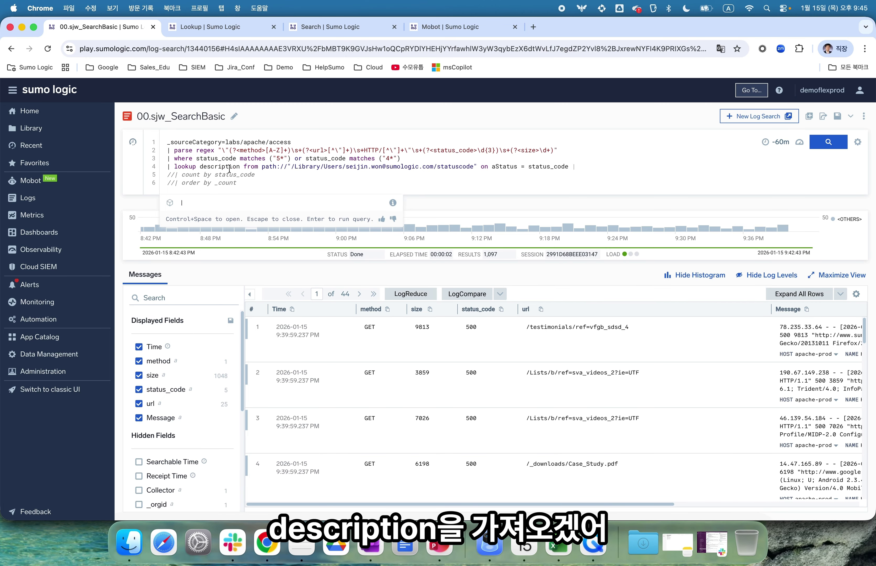
Check the aStatus key and description columns in the statuscode lookup table and return to the 00.sjw_SearchBasic query.
left_click(236, 28)
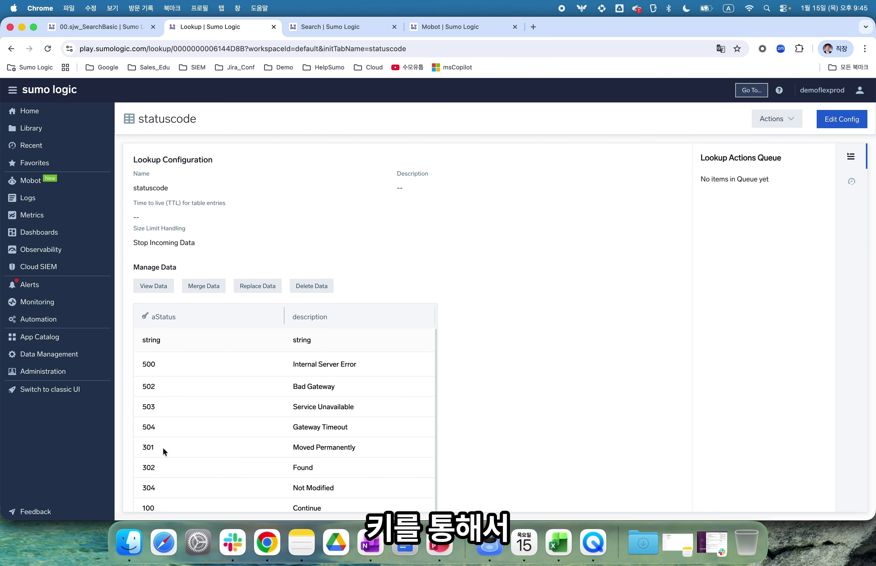
left_click(113, 29)
key("ctrl+shift+Tab")
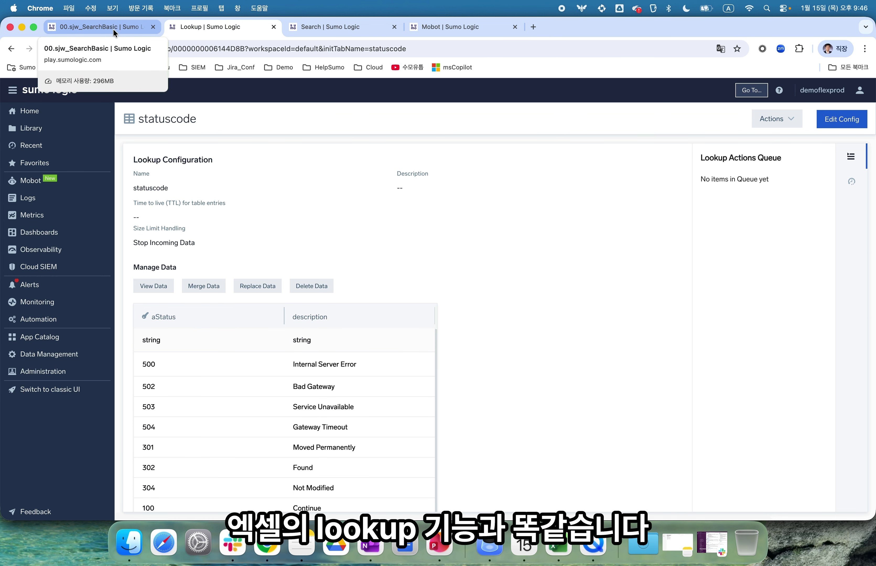
left_click(113, 29)
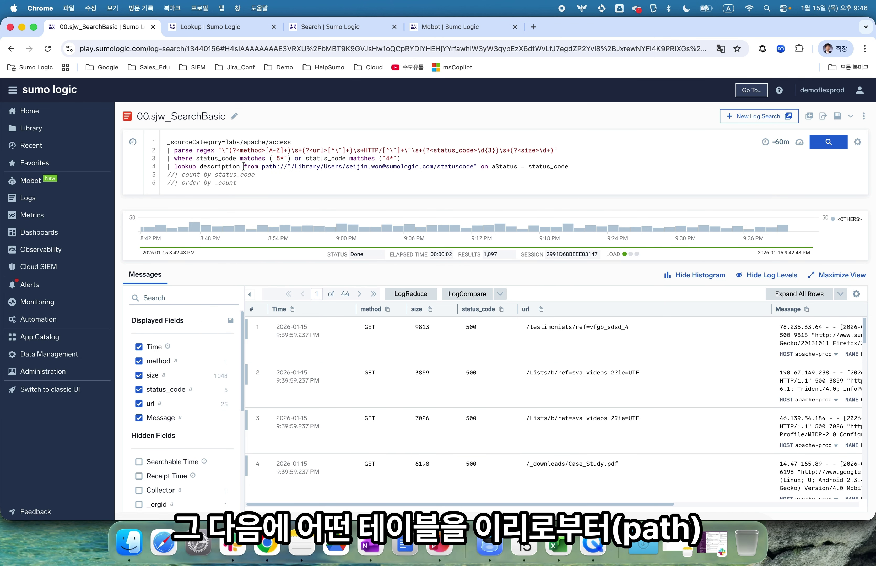
Compare the from path in the lookup line with the path used by the cat search on the statuscode table.
left_click_drag(243, 166, 474, 164)
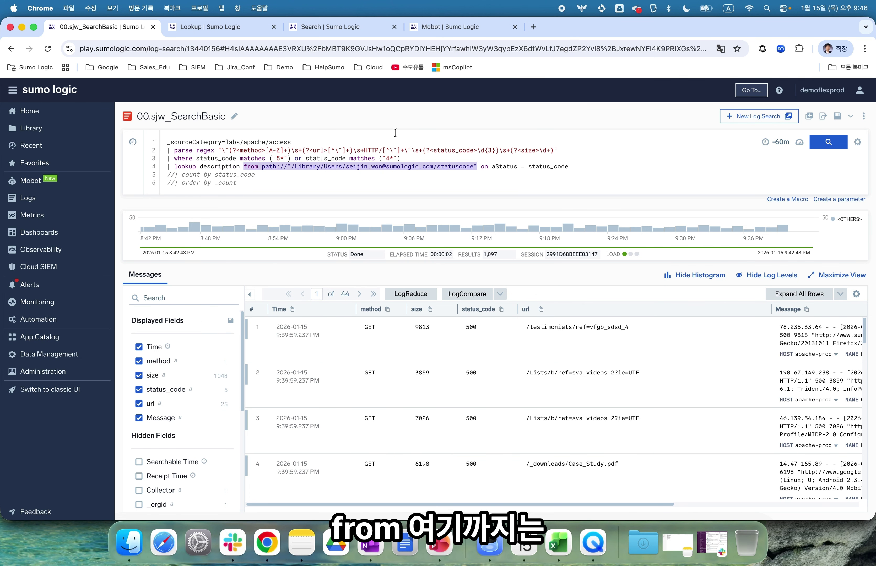
left_click(241, 25)
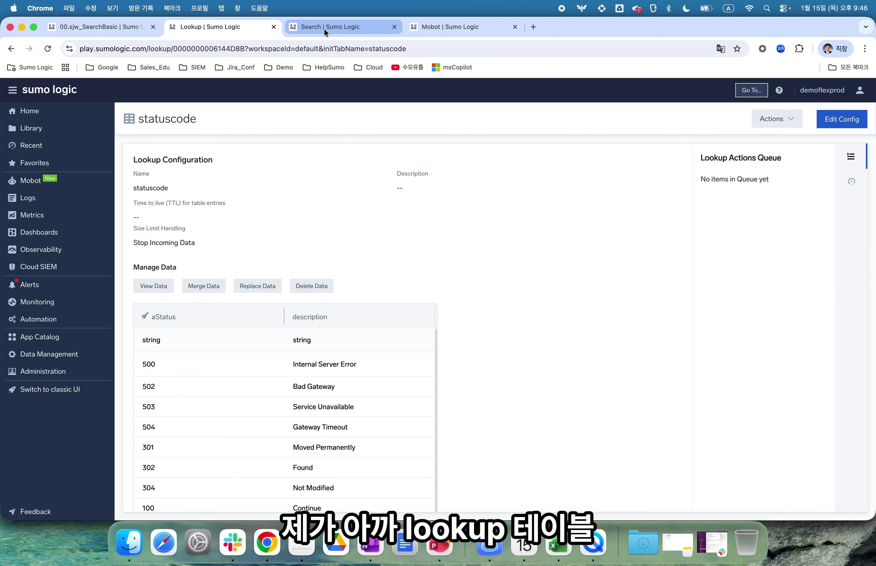
left_click(326, 29)
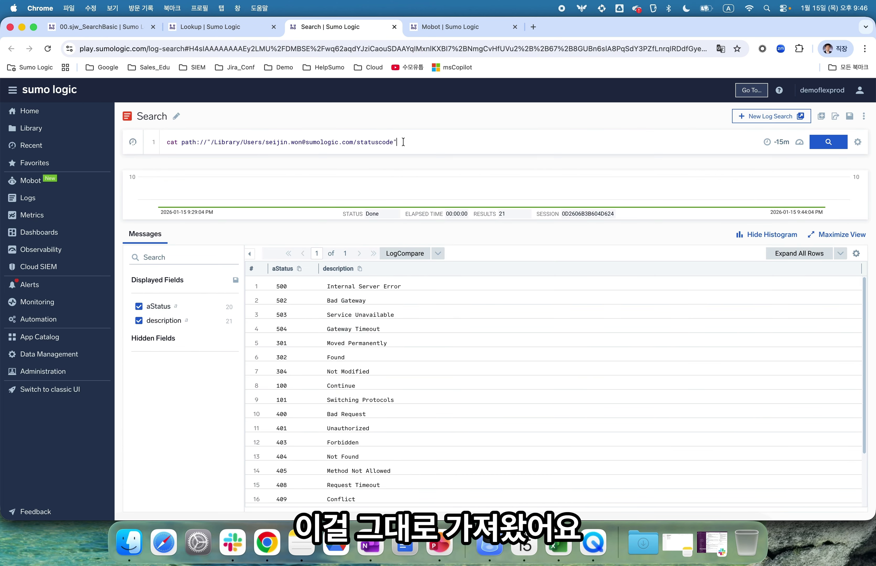
left_click(128, 29)
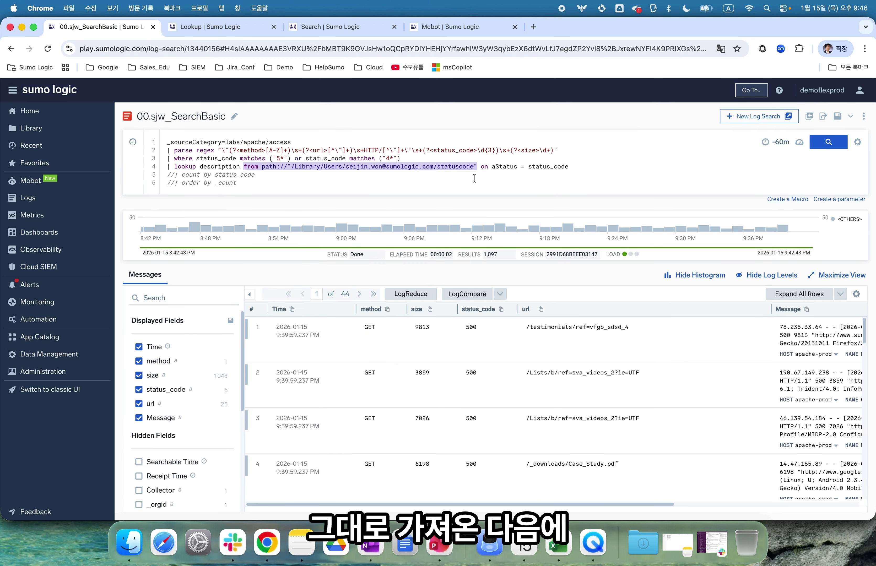
Check the lookup line's aStatus join field against the statuscode table's key column, and place the cursor at the line's end.
left_click(479, 170)
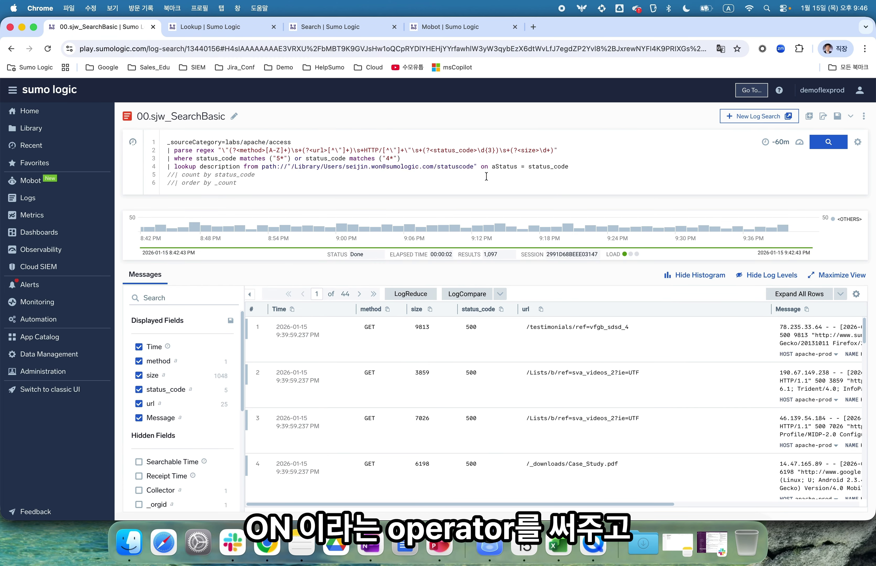
left_click_drag(493, 168, 514, 167)
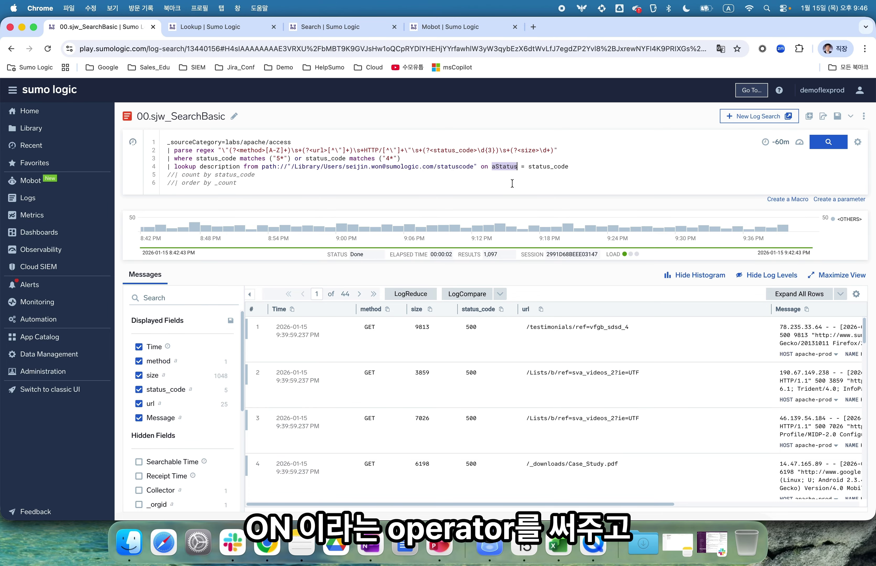
key("ctrl+Tab")
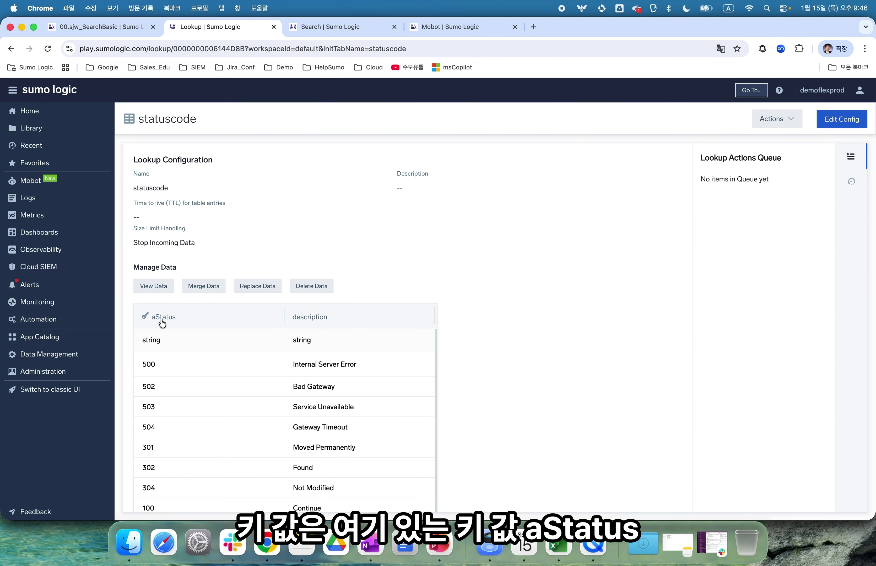
left_click(87, 30)
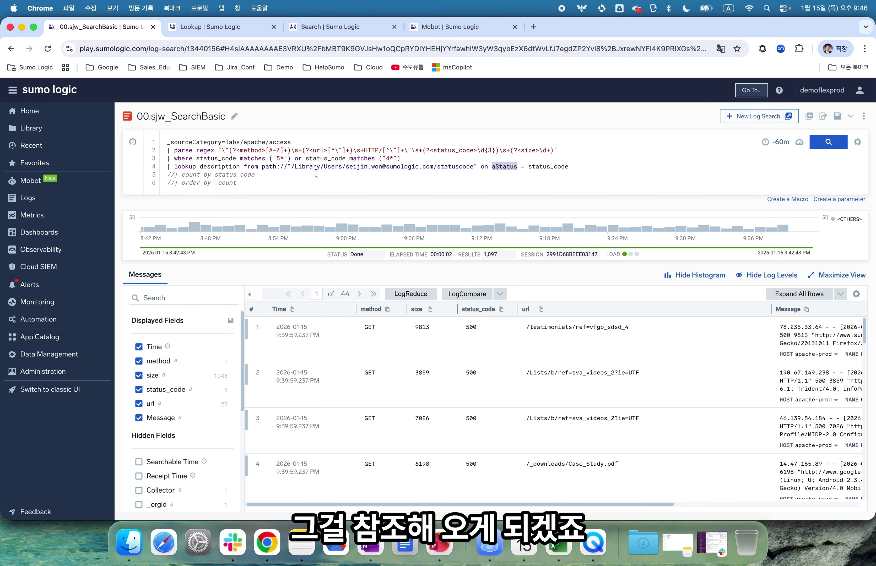
left_click(601, 169)
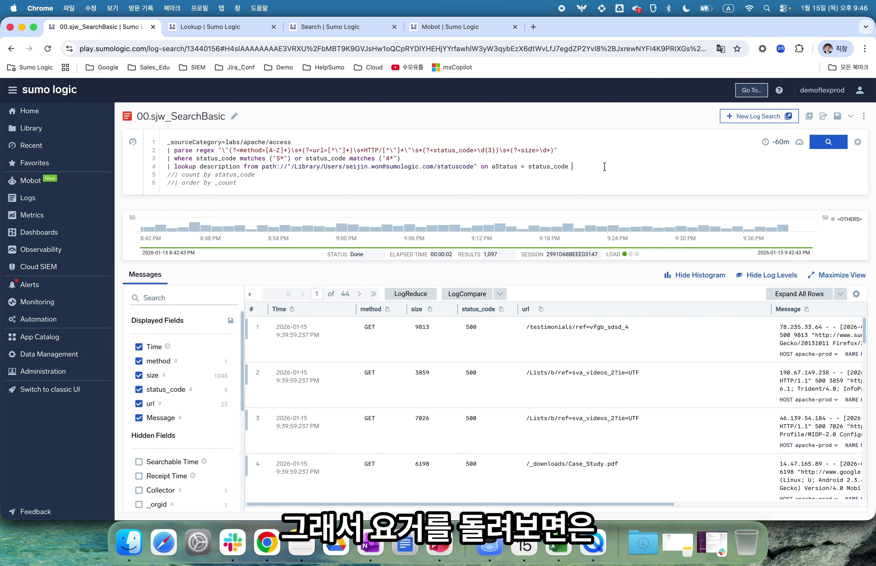
Run the lookup query, restore the commented-out count by status_code and order by _count lines, and rerun it.
key("Return")
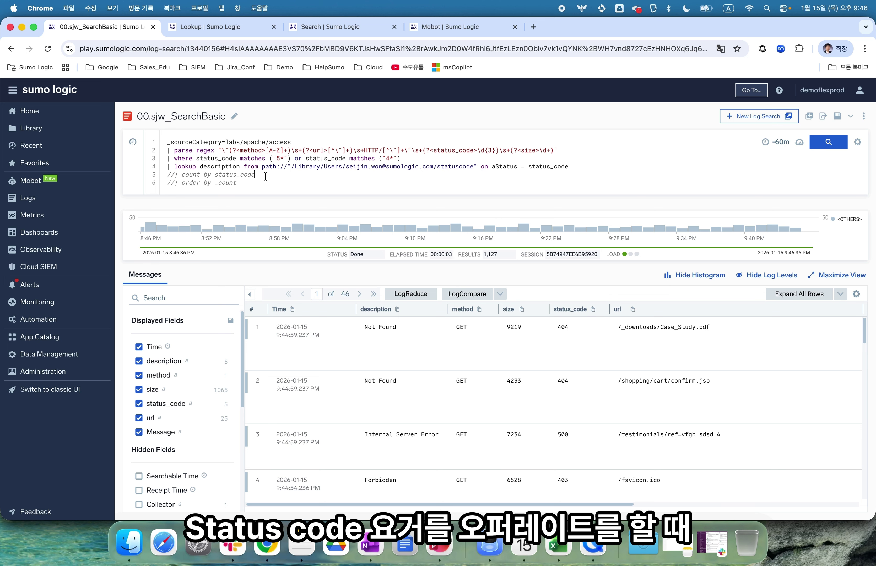
left_click_drag(263, 184, 118, 174)
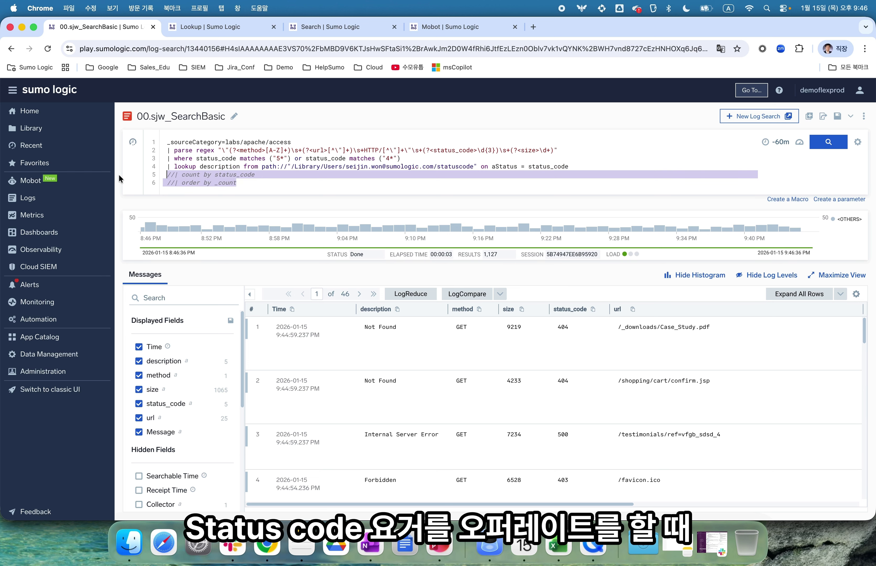
key("super+slash")
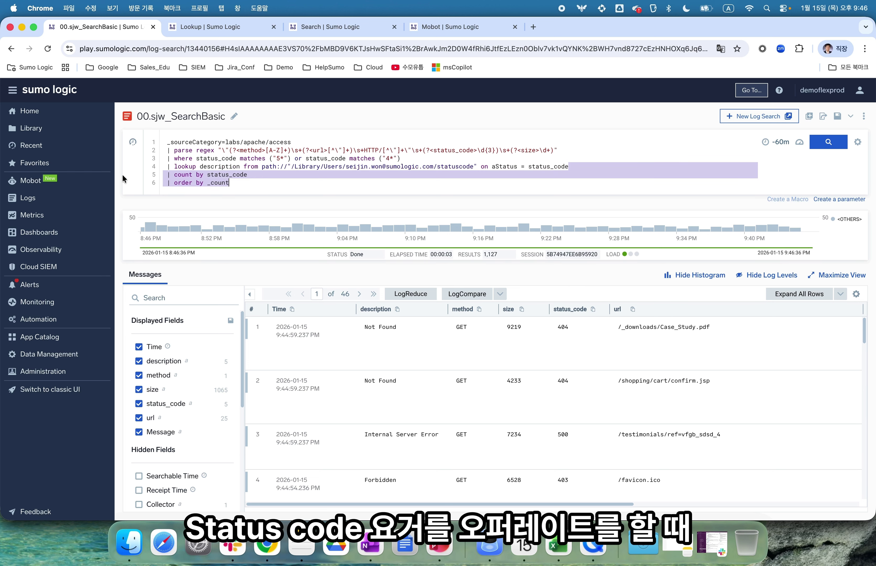
left_click(829, 141)
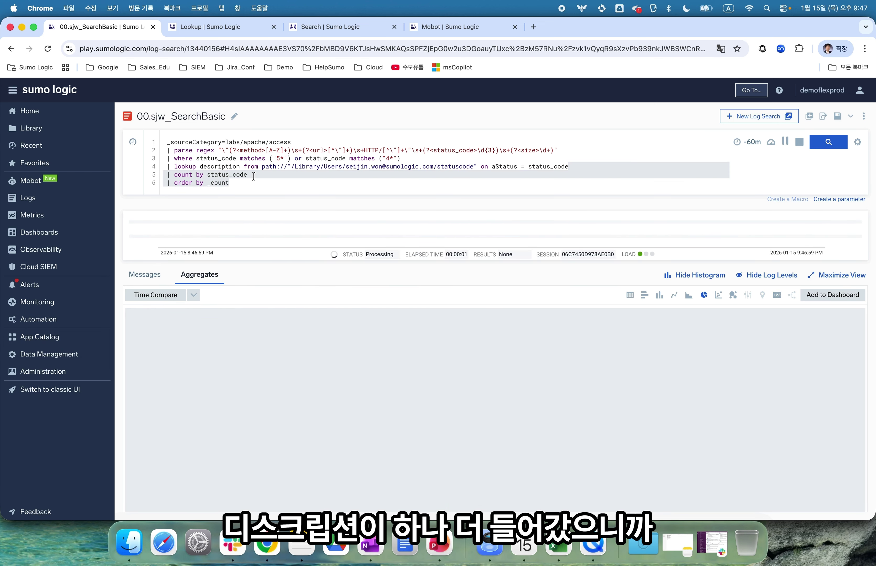
Add description to the count by status_code grouping, rerun the query, and show the aggregates as a table.
left_click(254, 176)
type(", ")
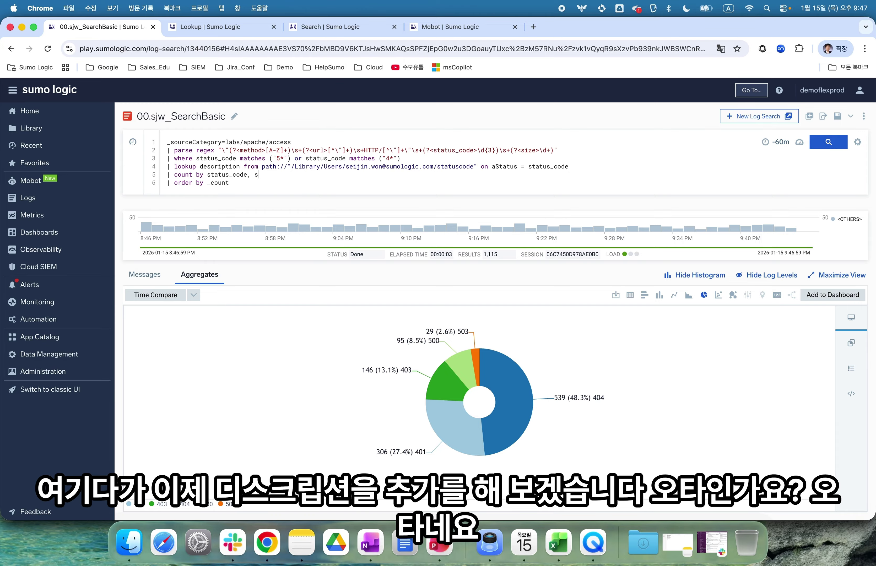
type("descrsiption")
left_click(277, 174)
key("BackSpace")
left_click(829, 142)
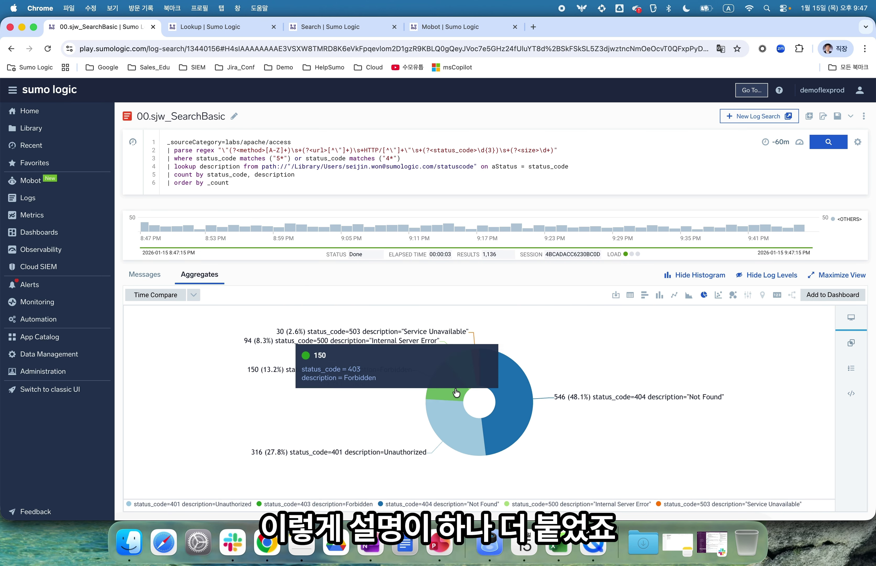
left_click(631, 295)
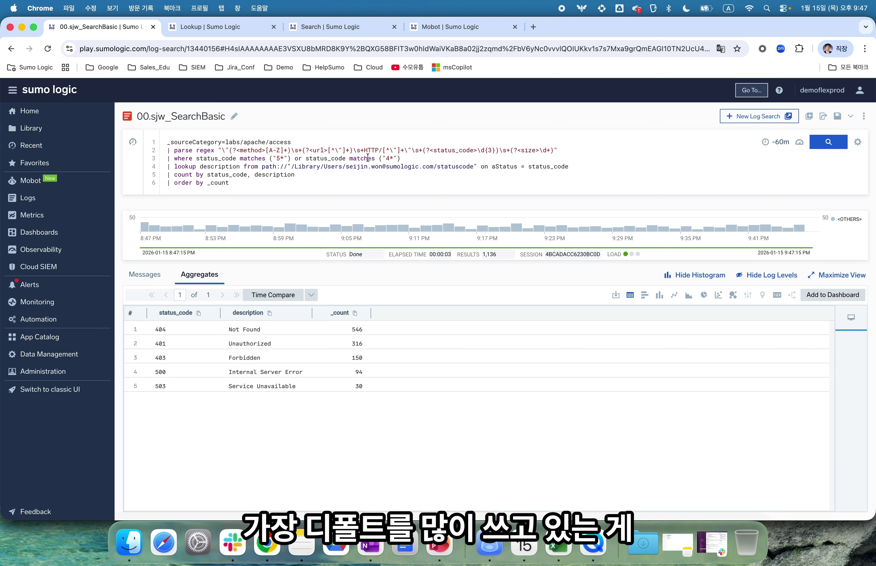
Open the AWS CloudTrail - Overview dashboard from the library in a new tab and open its Geo Location of All Users panel in log search.
left_click(61, 134)
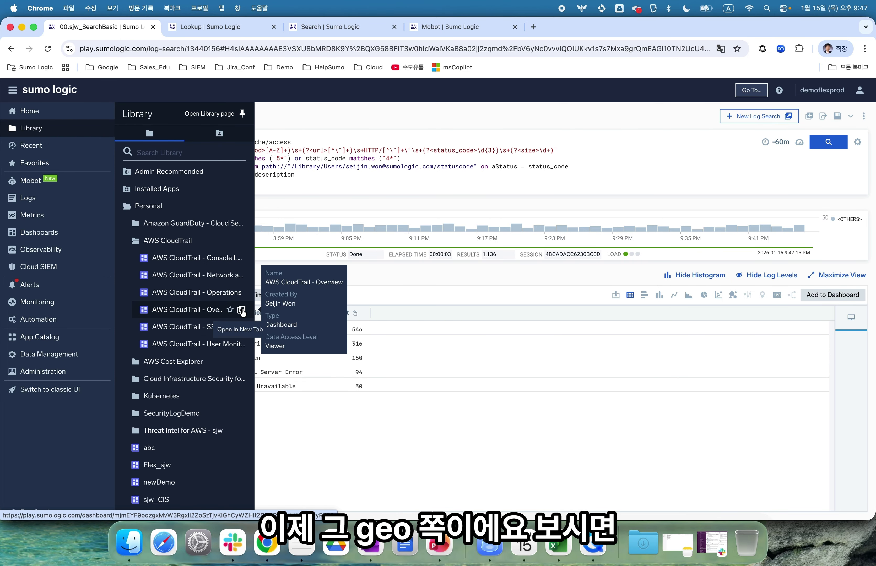
left_click(240, 310)
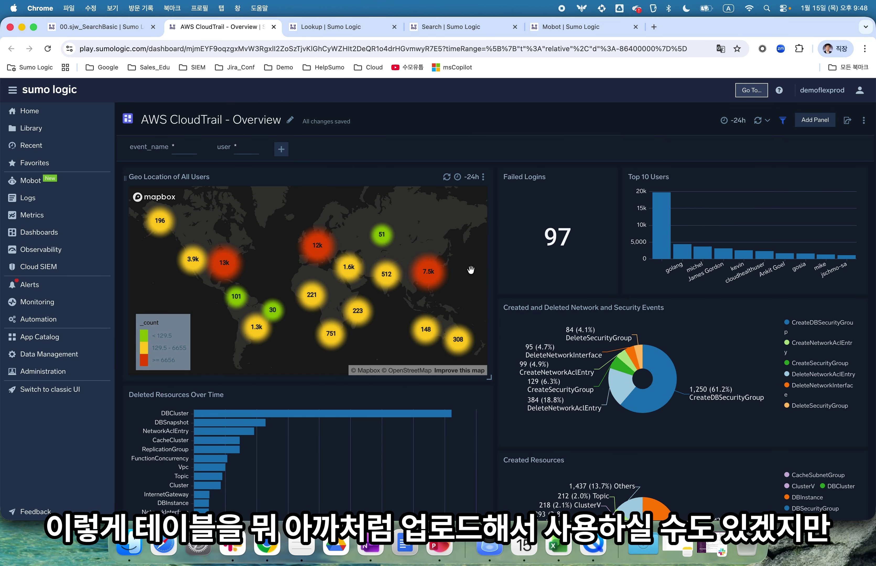
left_click(484, 178)
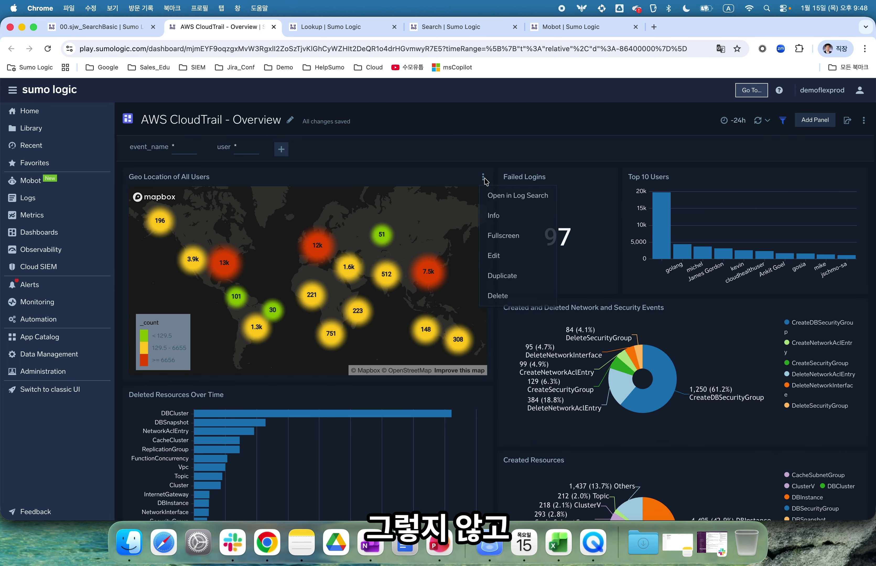
left_click(498, 202)
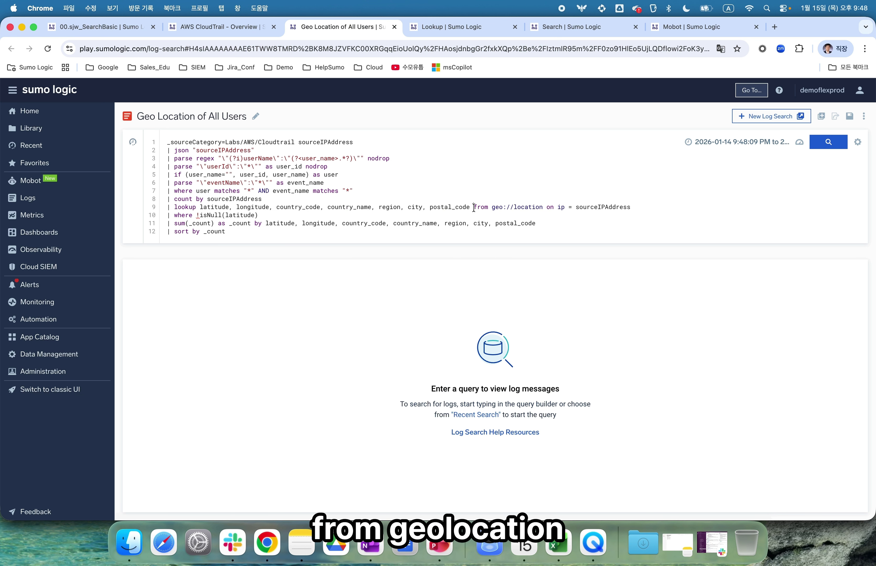
Comment out the where, sum and sort lines below the geo://location lookup, run the query, and display the results as a map.
left_click_drag(474, 207, 542, 208)
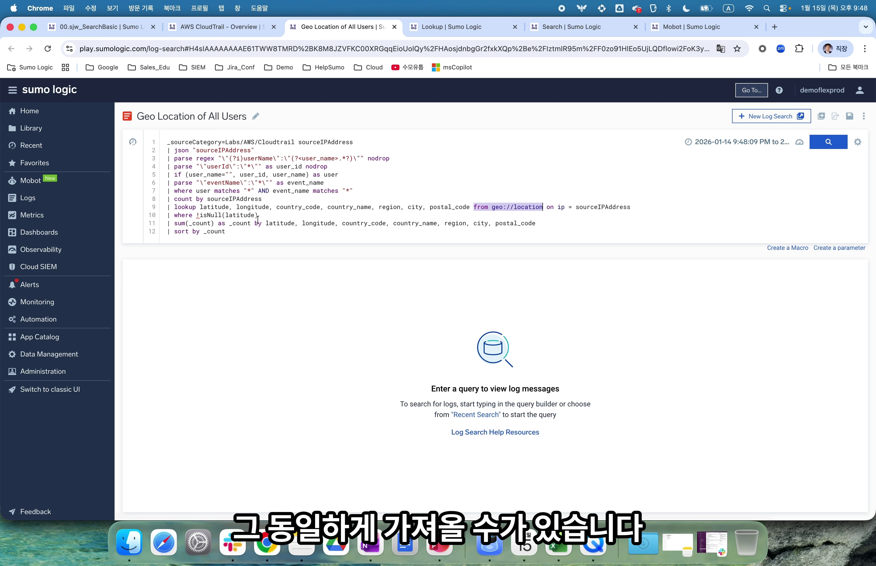
left_click_drag(225, 231, 153, 218)
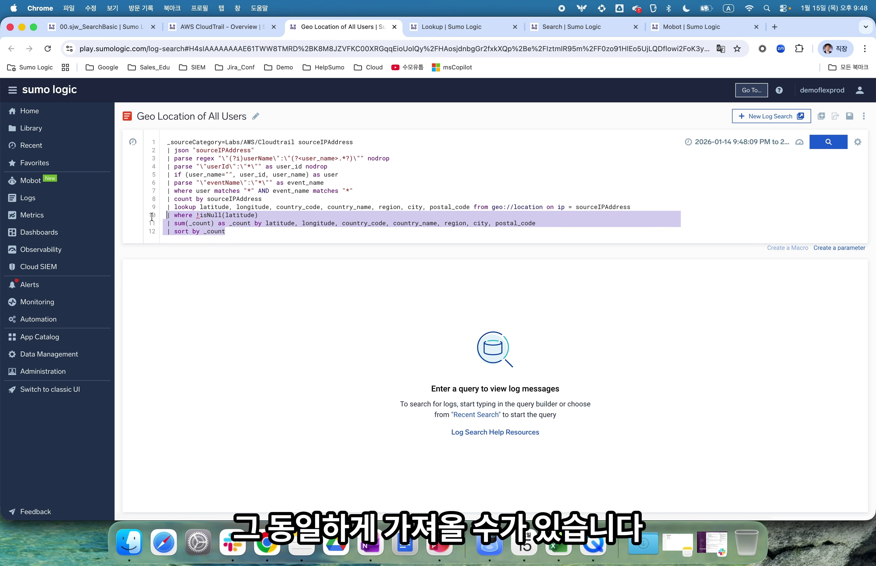
key("super+slash")
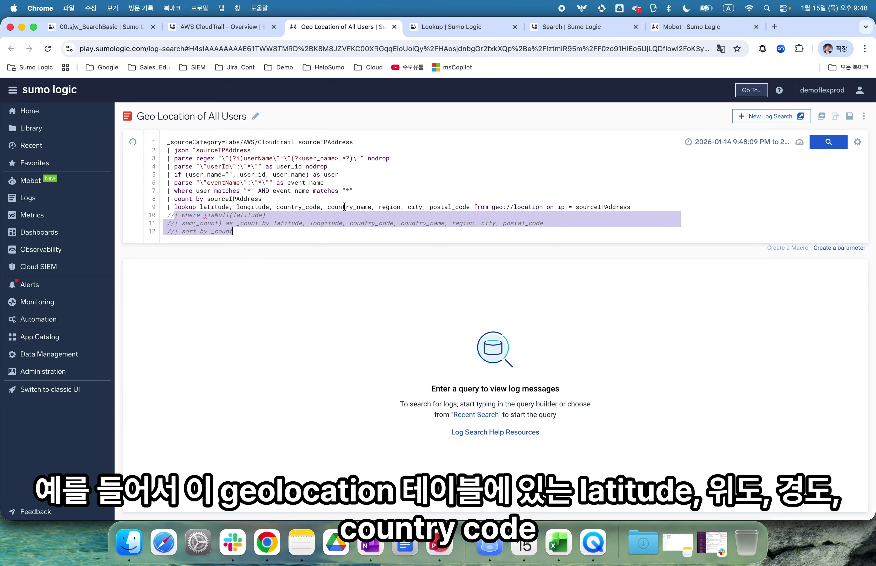
left_click(841, 146)
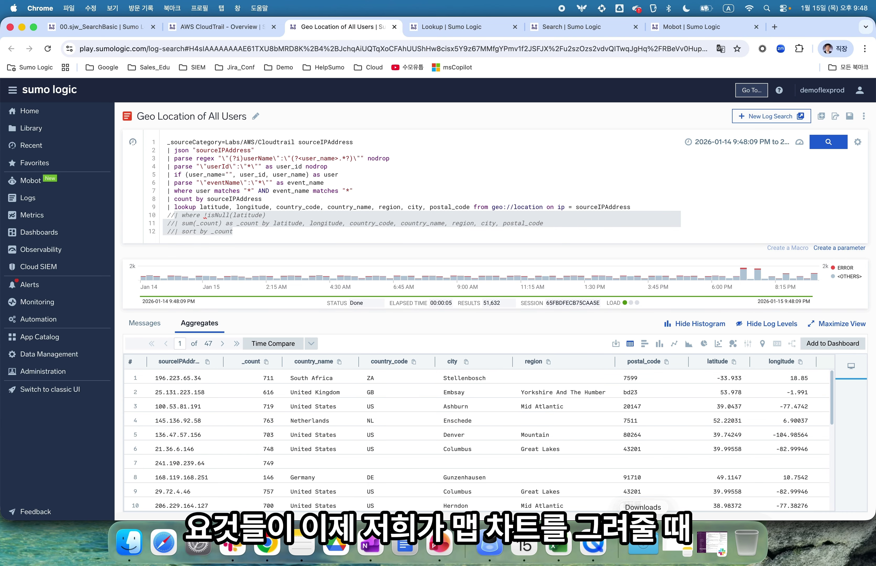
left_click(762, 344)
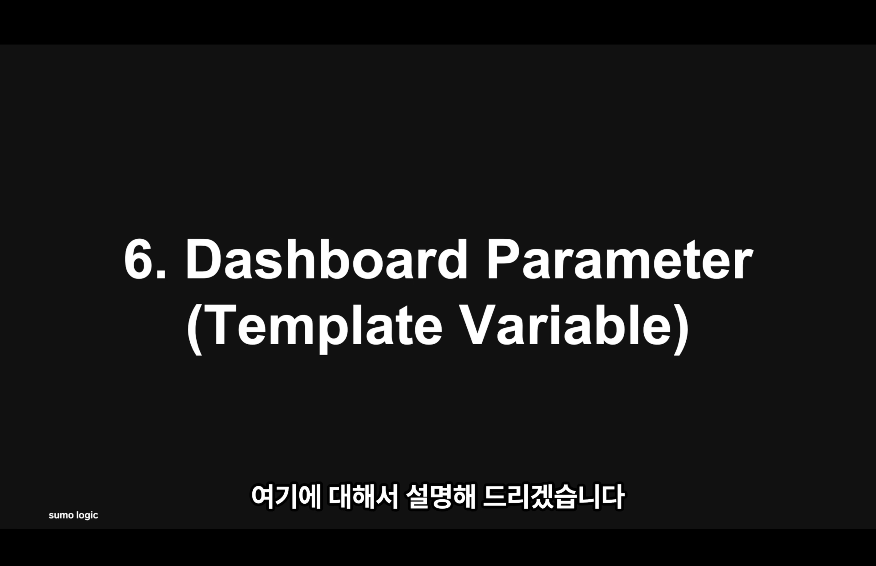
key("Escape")
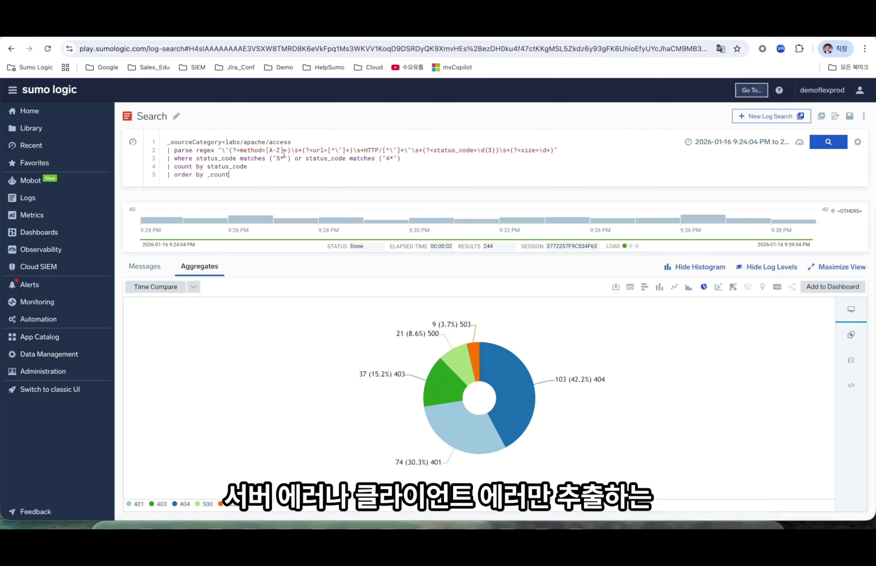
Start adding the status code pie chart to a dashboard with the panel title errorByUrl.
mouse_move(415, 369)
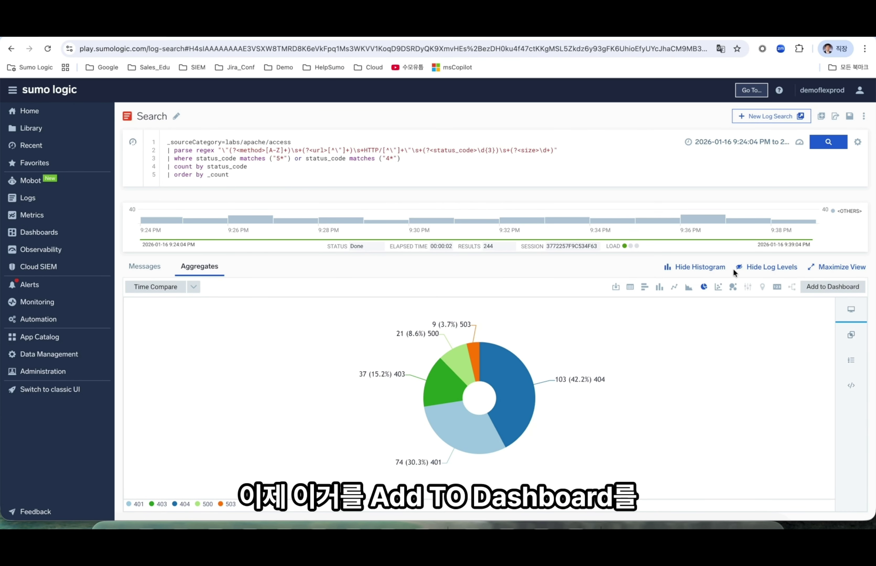
left_click(833, 287)
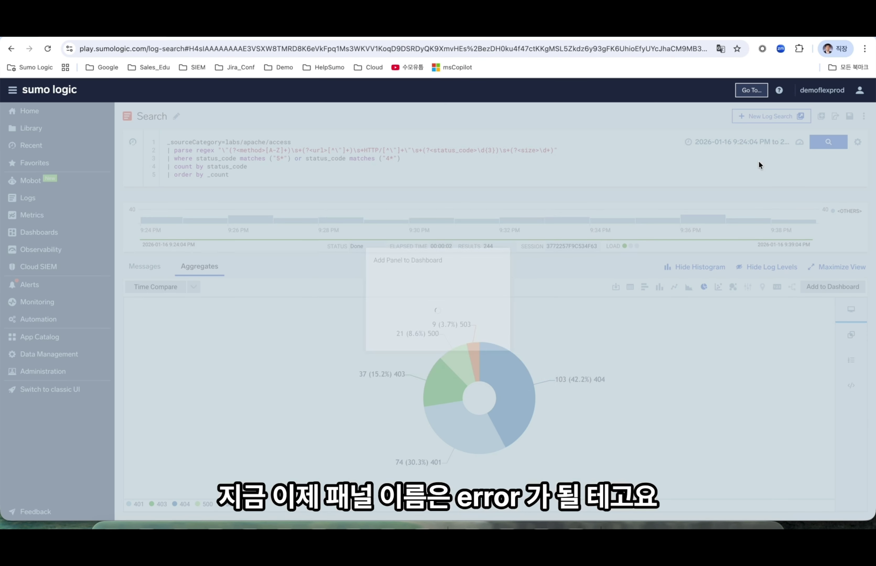
left_click(384, 246)
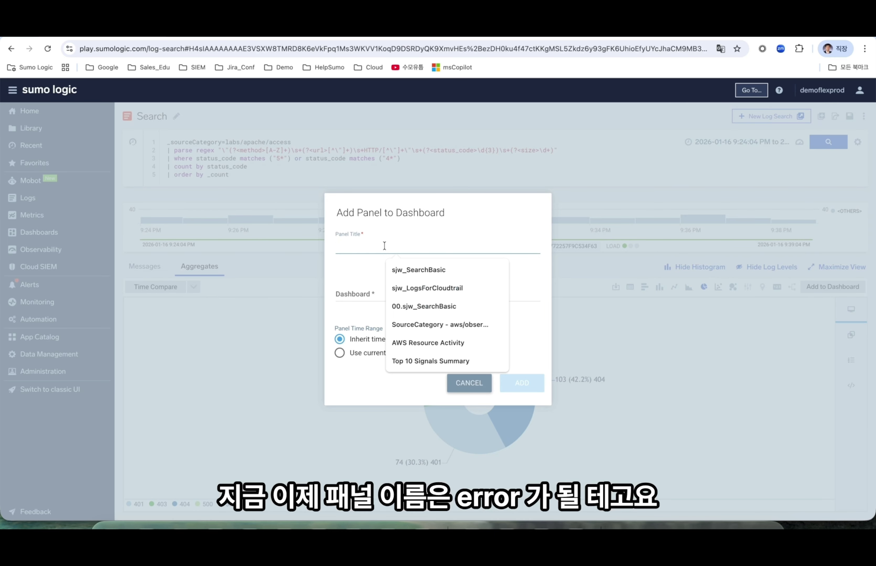
type("error")
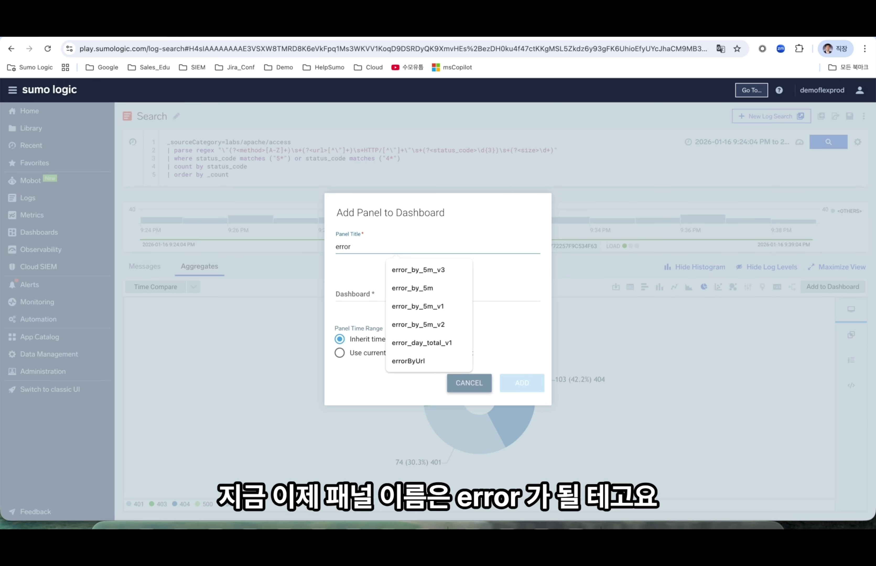
type("ByUrl")
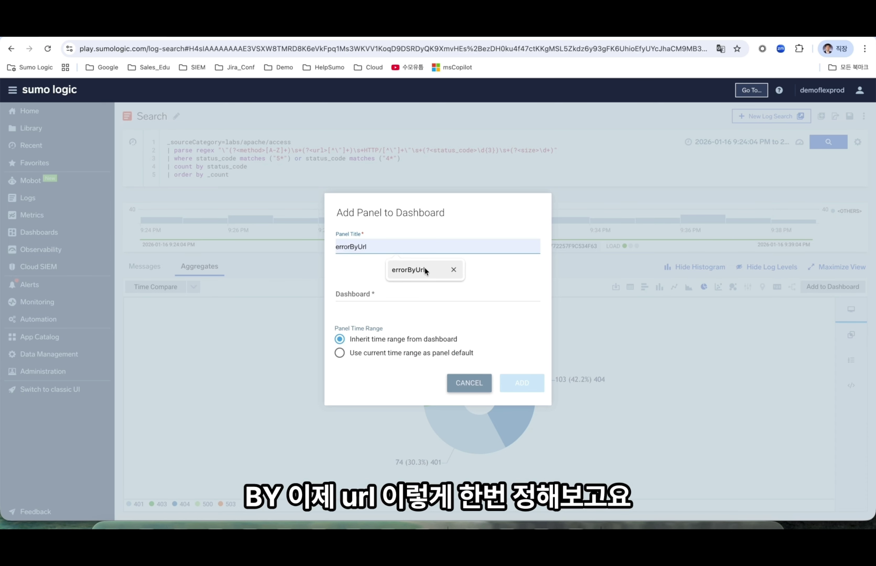
left_click(427, 271)
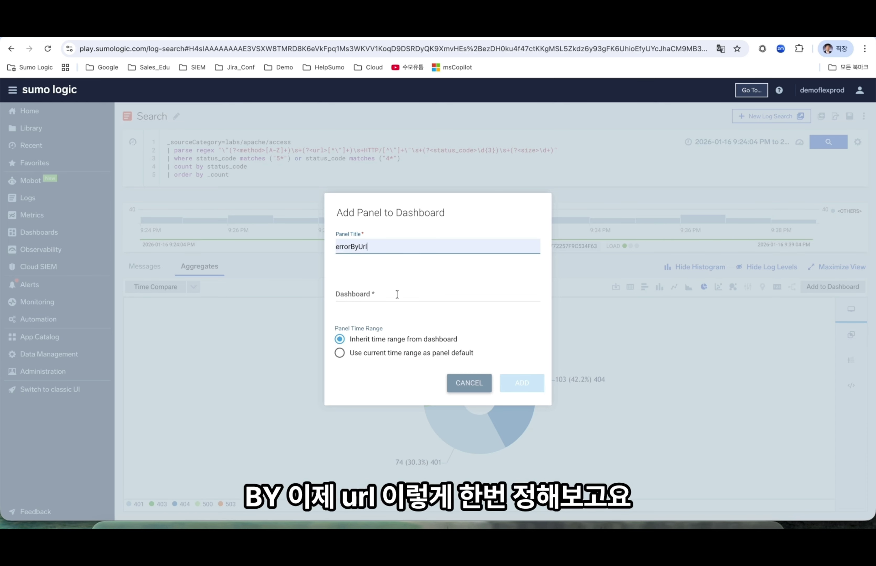
Create a new dashboard named errorStatusCode in the Personal folder and add the panel with its time range inherited from the dashboard.
left_click(384, 298)
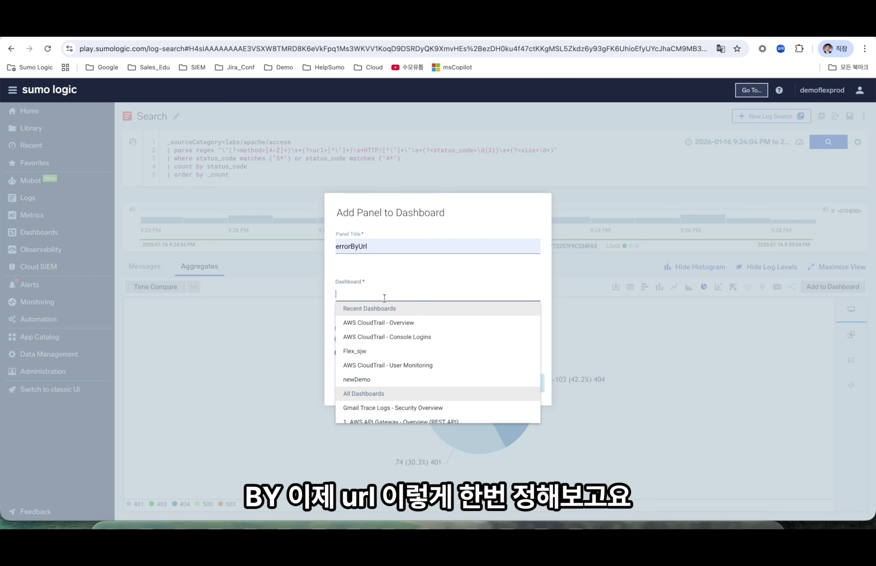
type("error")
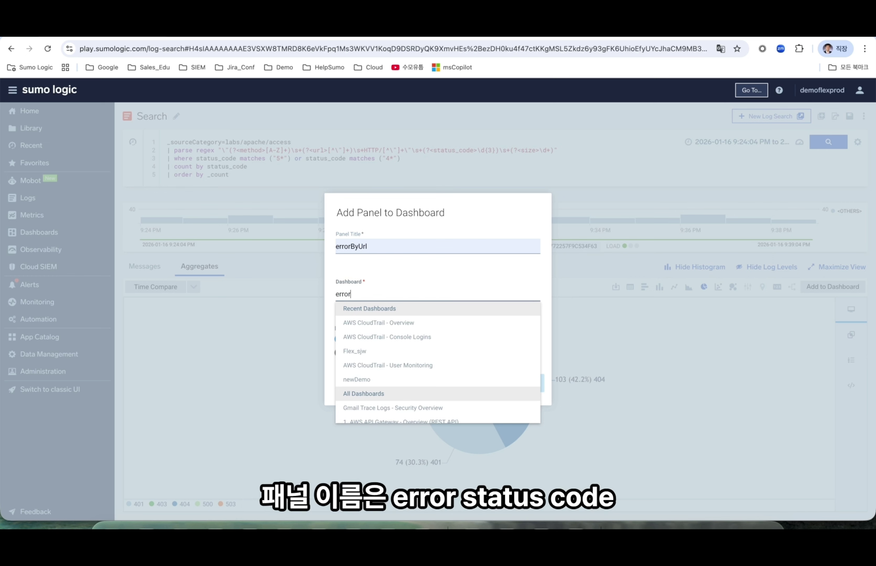
type("Stu")
type("atusCode")
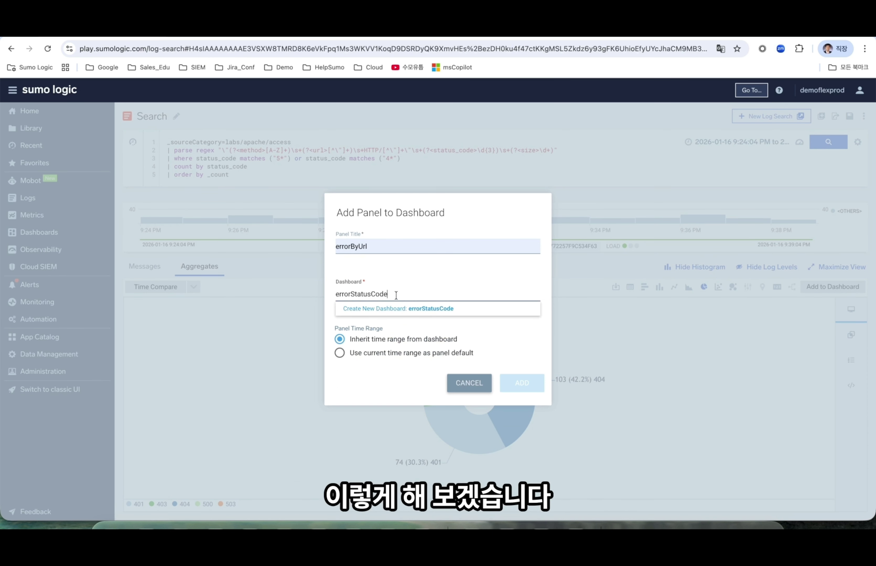
left_click(371, 312)
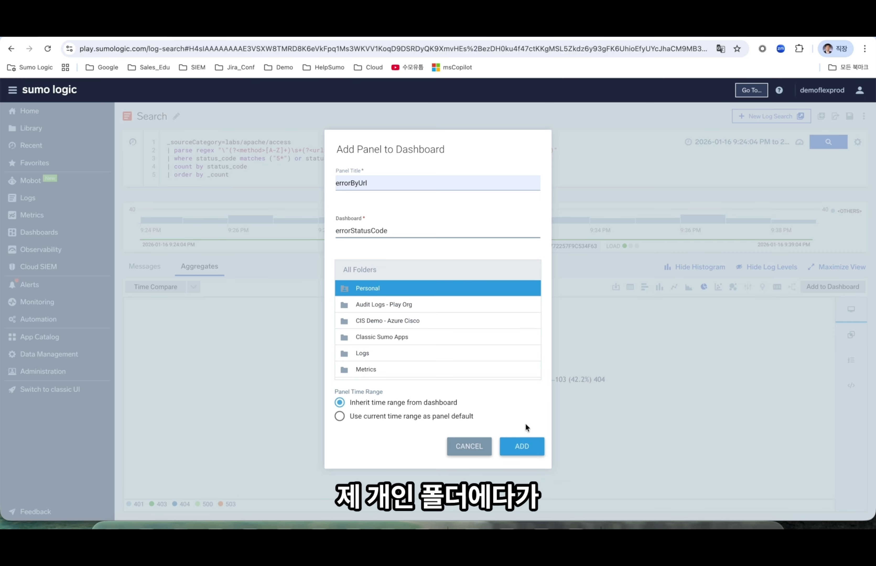
left_click(526, 452)
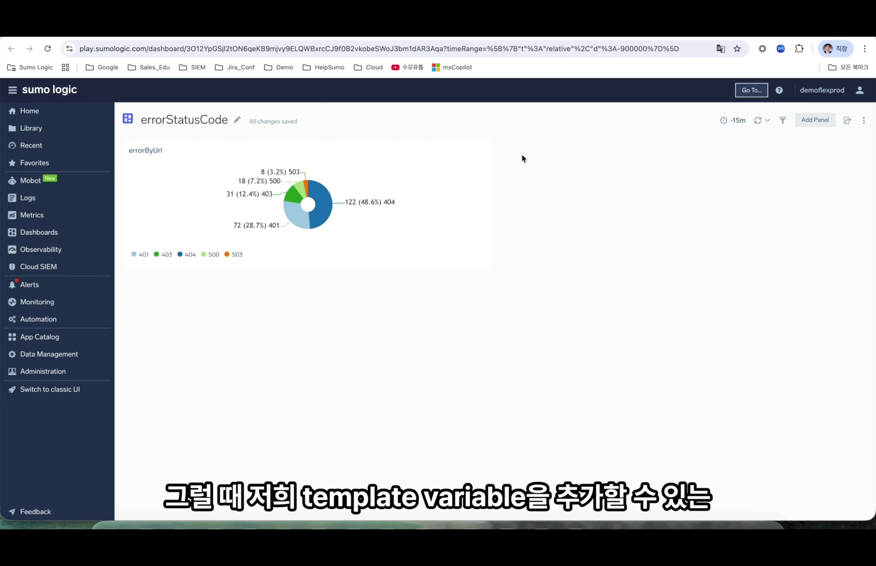
Start a template variable for the errorStatusCode dashboard with type Logs Search and name url.
left_click(783, 121)
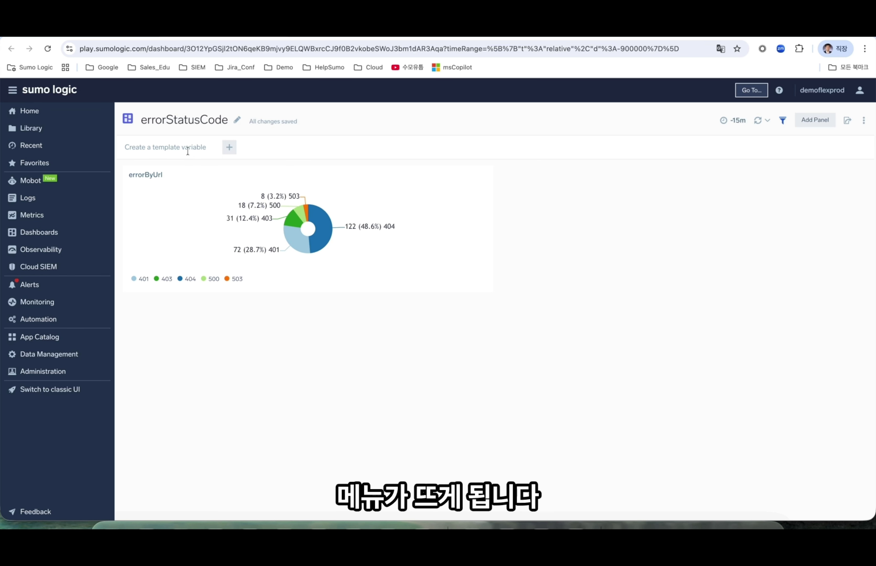
left_click(229, 147)
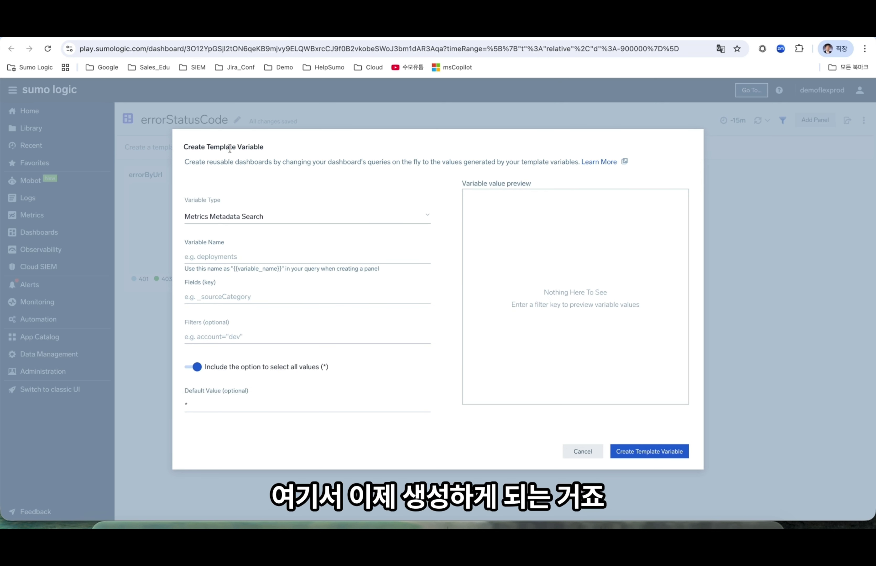
left_click(269, 217)
left_click(242, 250)
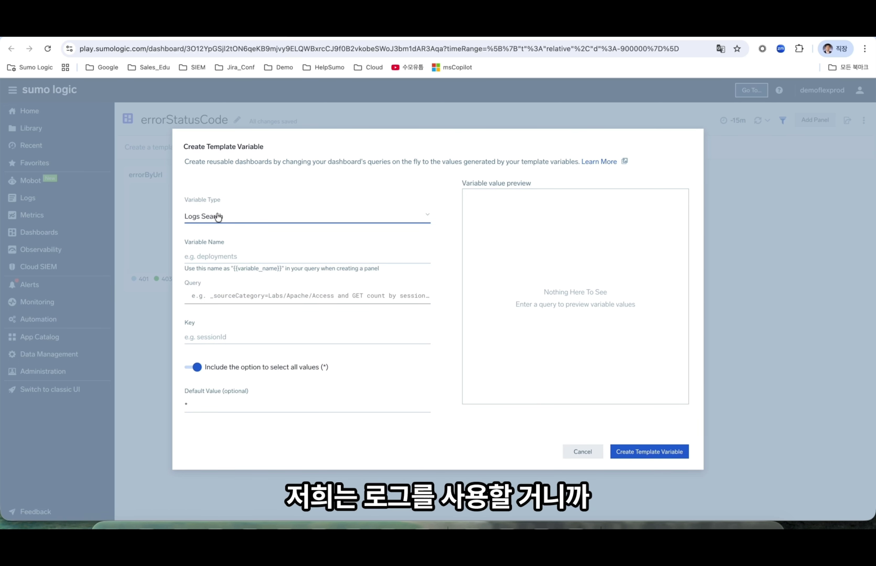
left_click(219, 258)
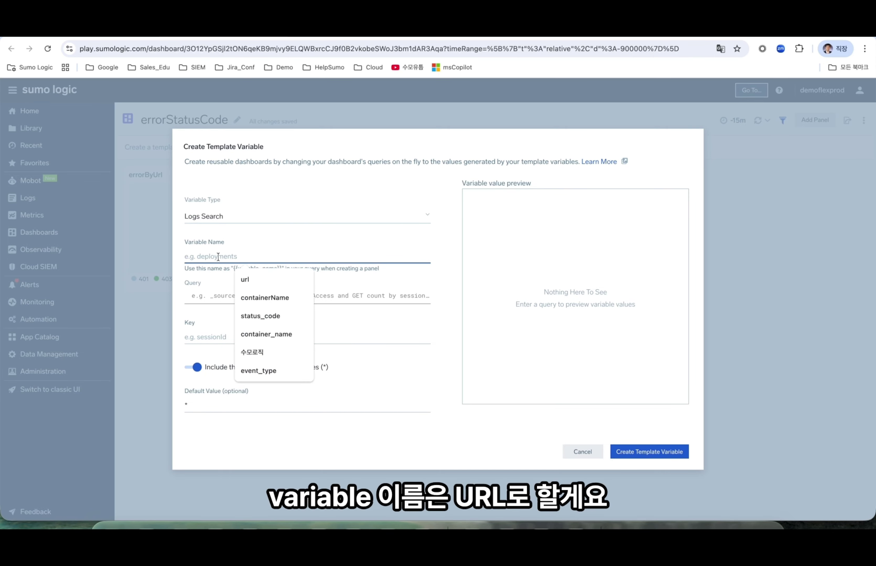
left_click(246, 279)
Copy the full labs/apache/access error query from the log search for use in the template variable's query.
left_click(227, 296)
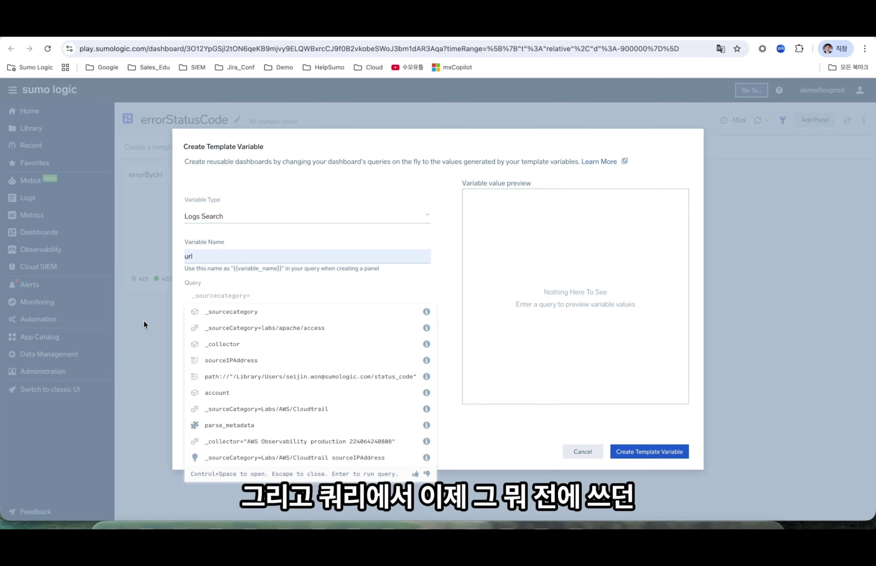
left_click(129, 41)
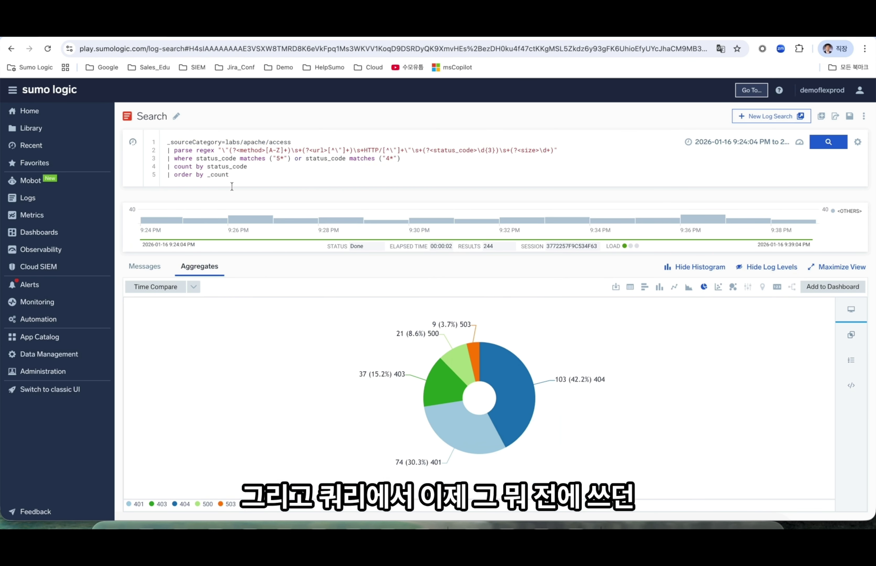
left_click_drag(236, 175, 167, 142)
key("ctrl+c")
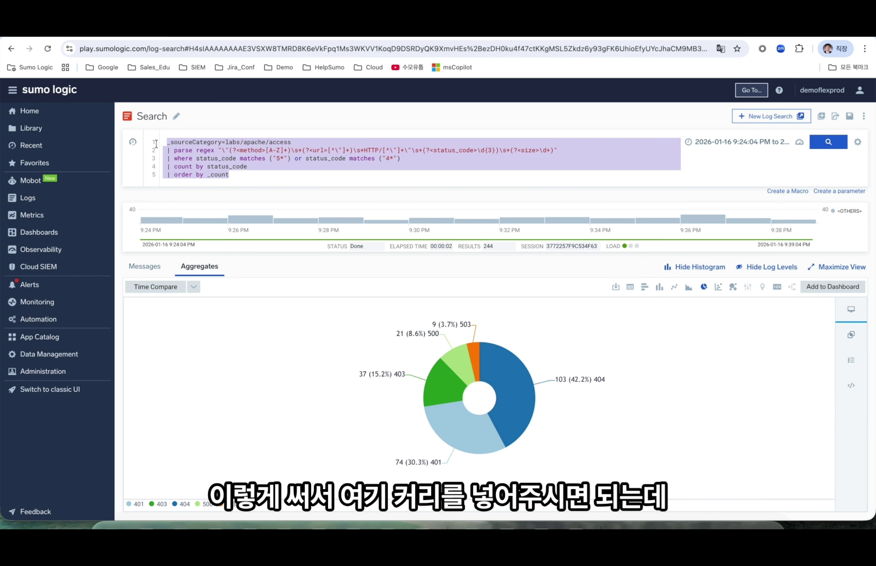
Enter the variable's query as _sourceCategory=labs/apache/access | parse regex "\"[A-Z]+\s+(?<url>\S+)\s+HTTP" | count by url.
left_click(229, 43)
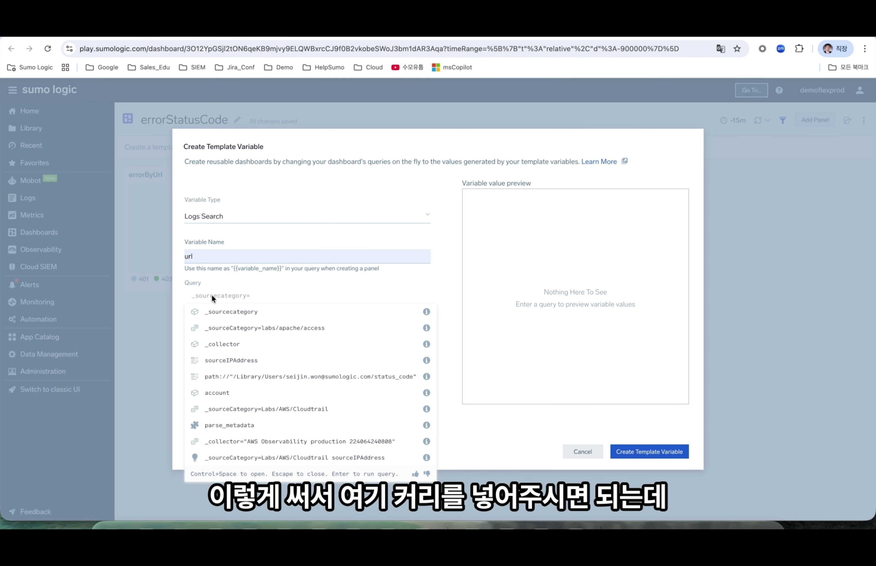
key("ctrl+v")
left_click(221, 356)
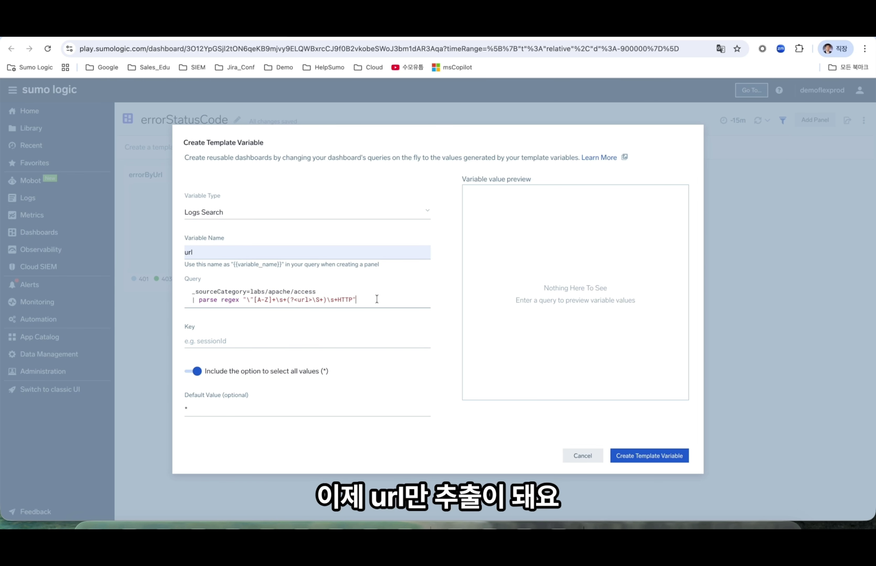
key("Return")
type("co")
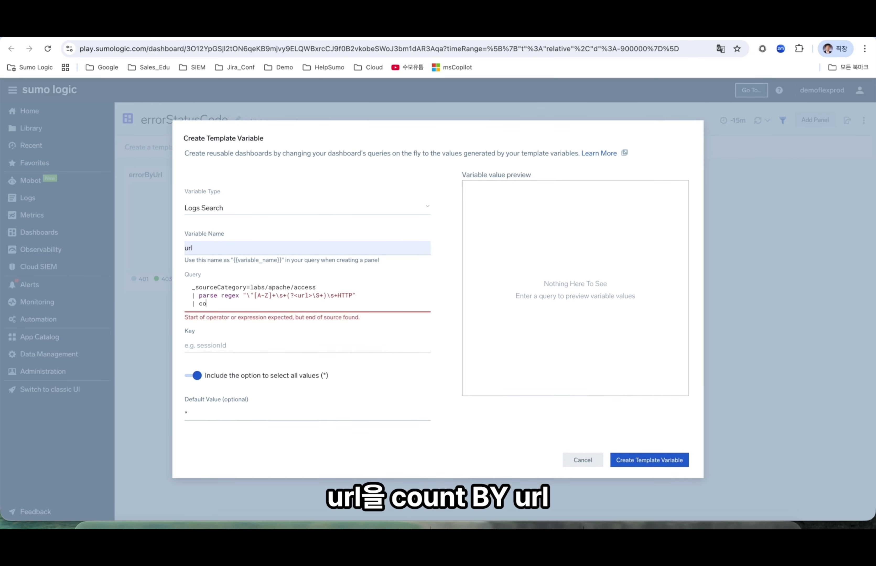
type("unt by status_code")
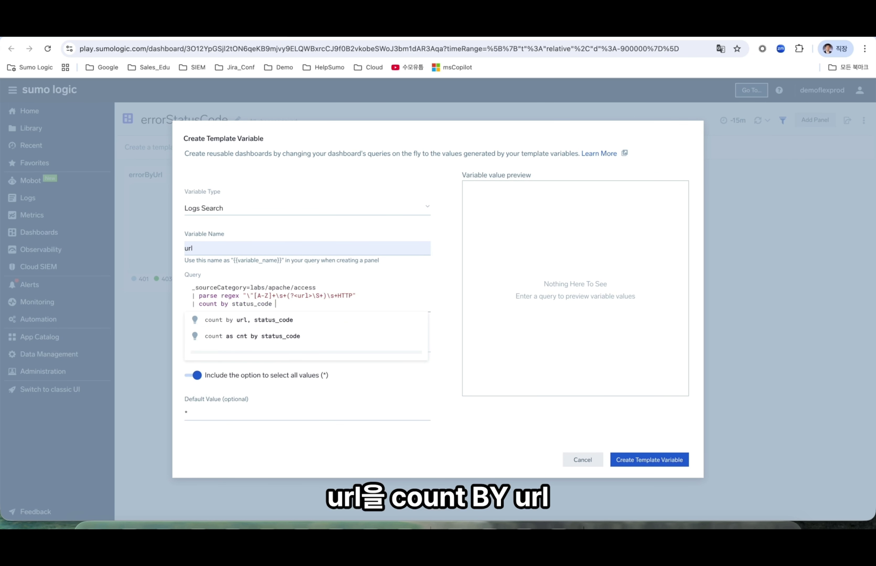
key("BackSpace")
key("BackSpace")
key("BackSpace")
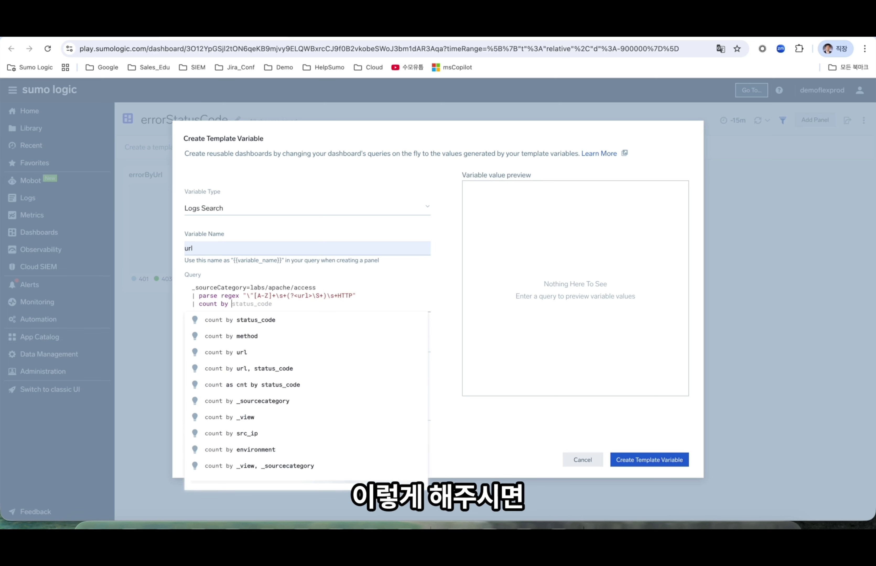
type("url")
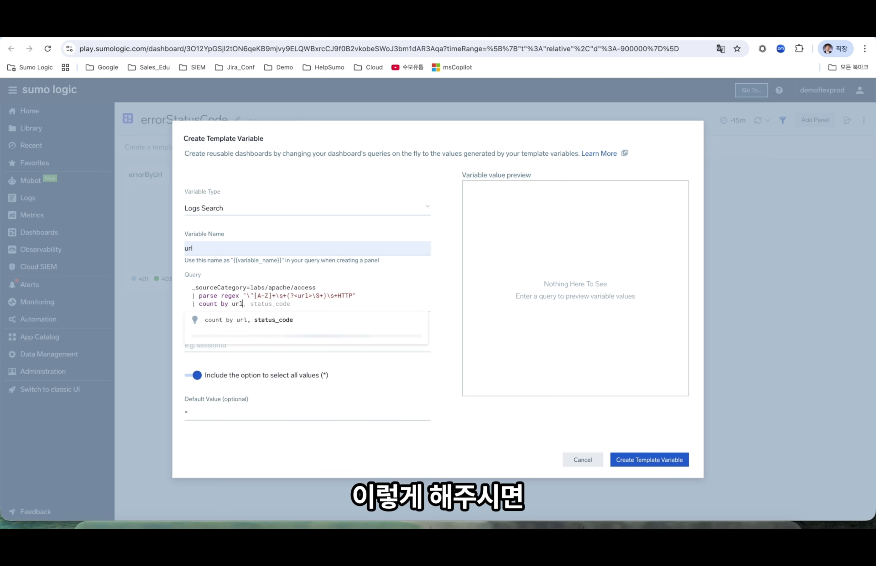
key("Escape")
Set the template variable's key to url and look through the previewed variable values.
left_click(196, 346)
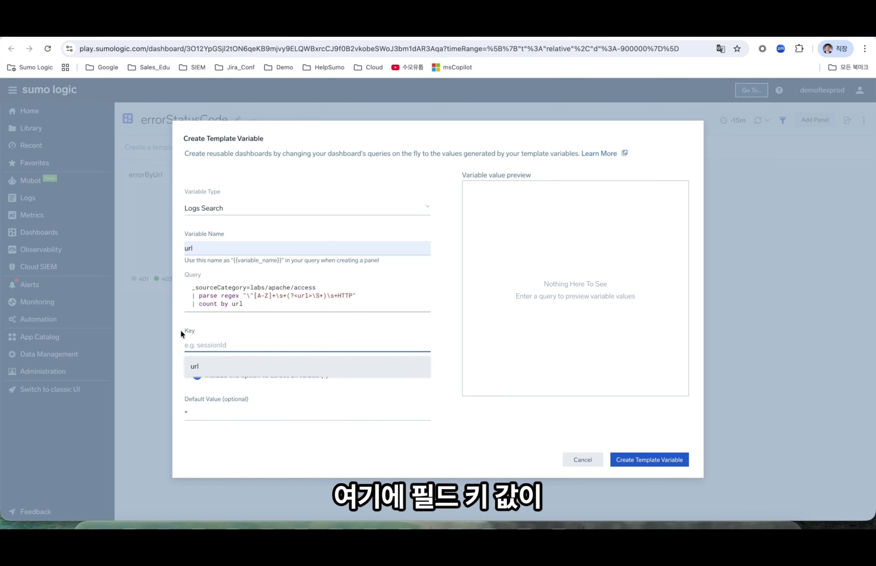
left_click(197, 367)
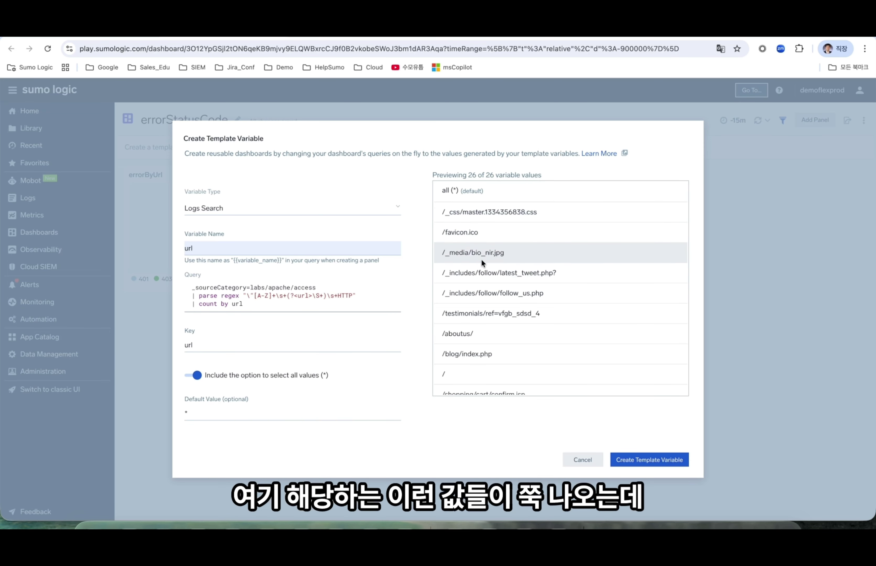
scroll(483, 267, "down", 8)
scroll(482, 271, "down", 3)
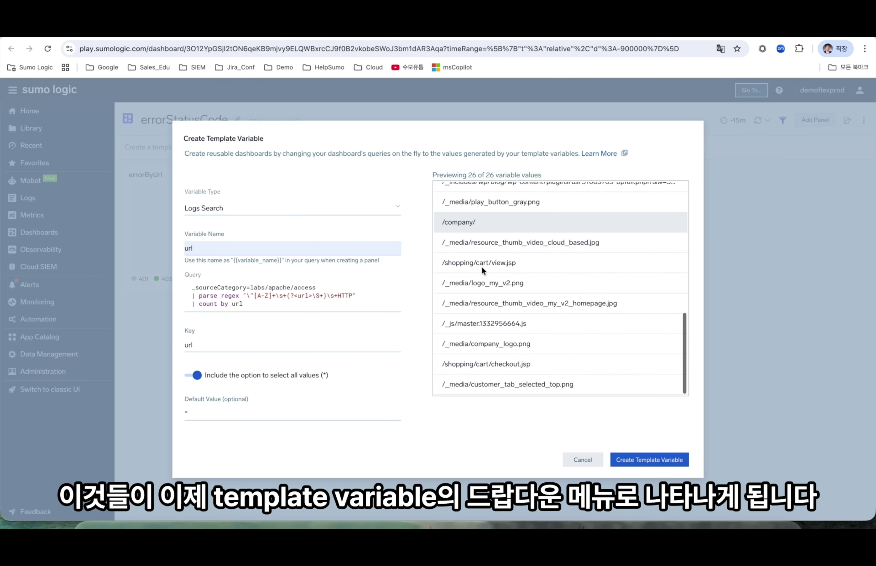
scroll(482, 271, "up", 10)
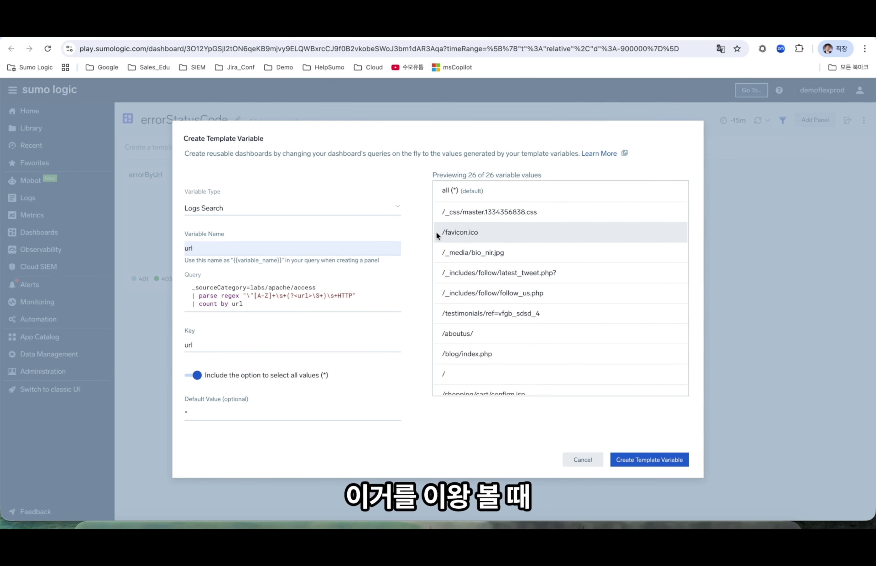
Append the line | order by _count desc to the template variable's query.
left_click(268, 306)
key("Return")
type("|")
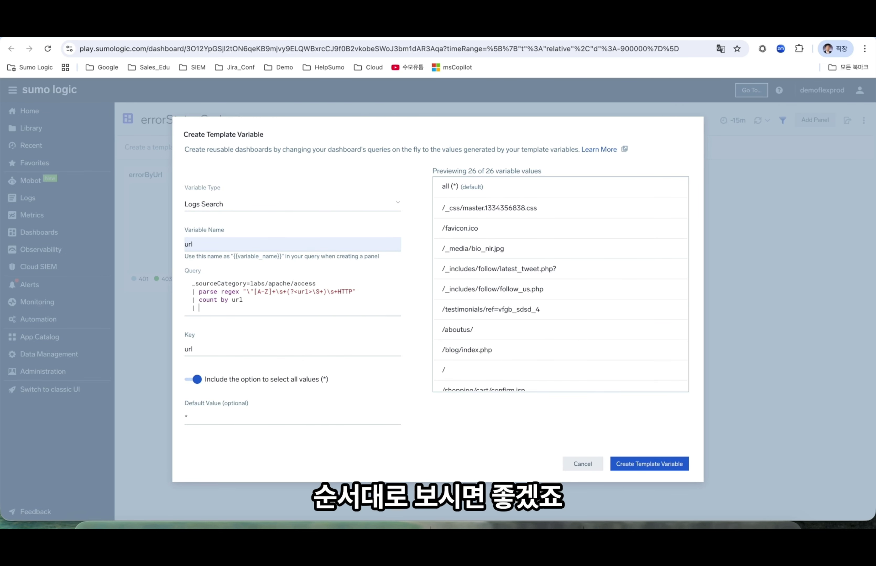
type(" o")
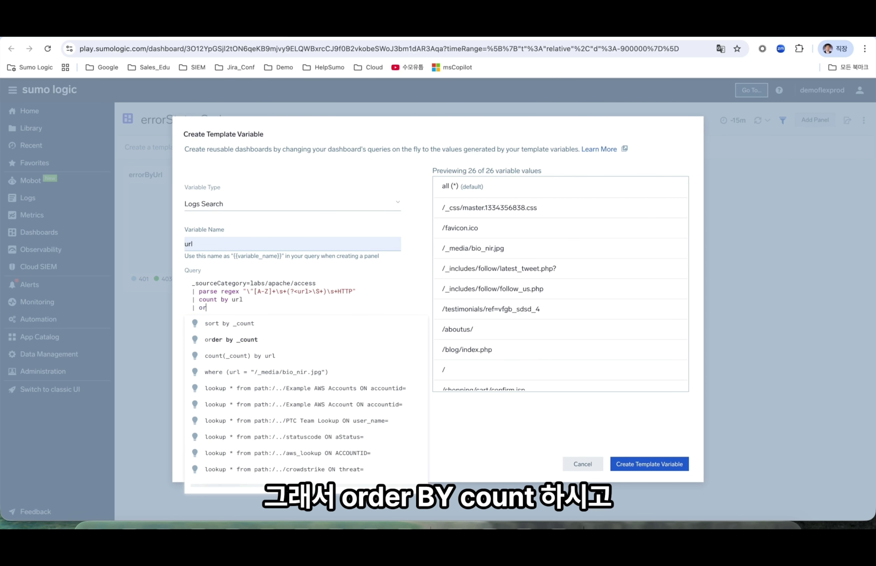
type("r by _count")
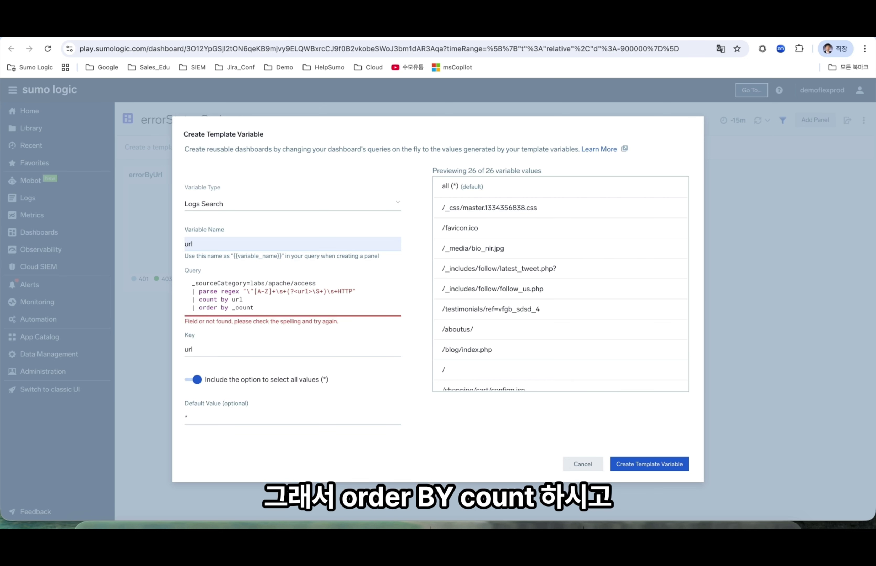
type("desc")
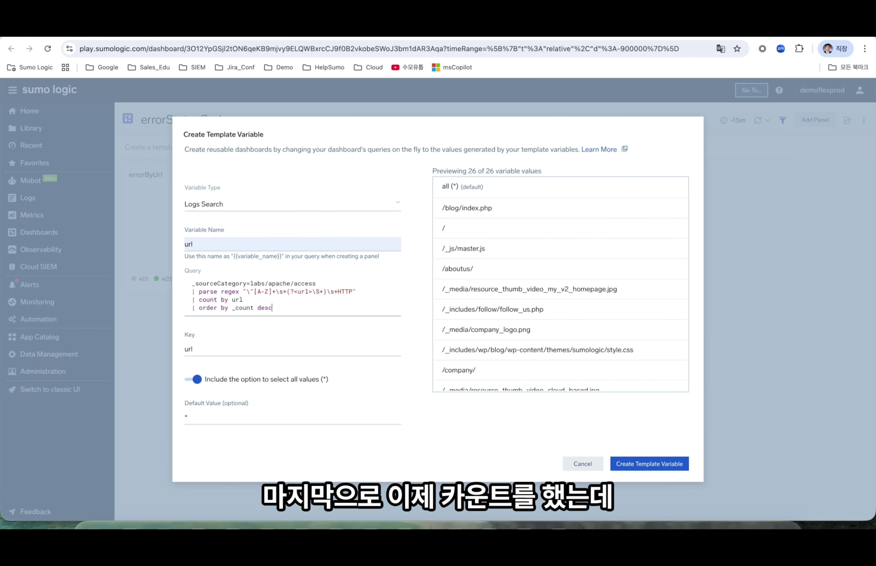
Append | fields - _count to the query so only the url field remains, and create the template variable.
key("Return")
type("| ")
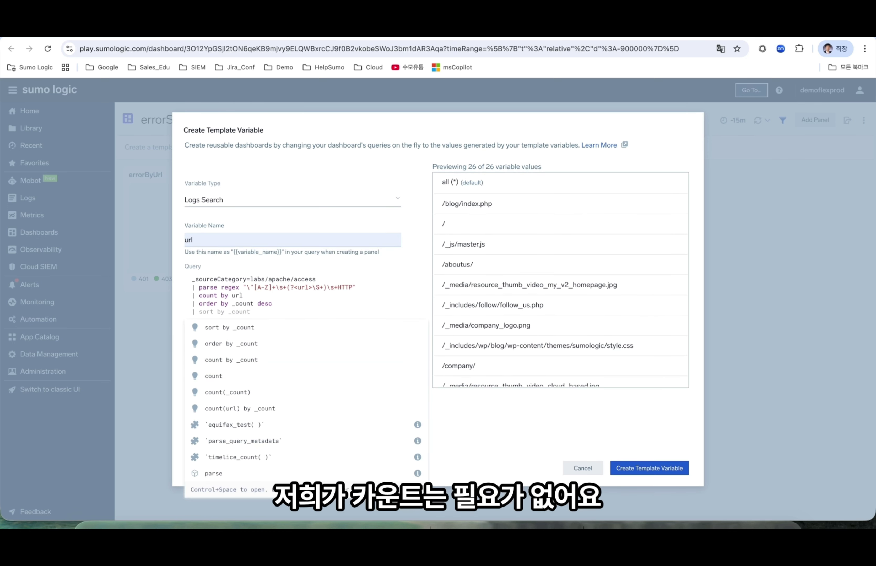
type("fi")
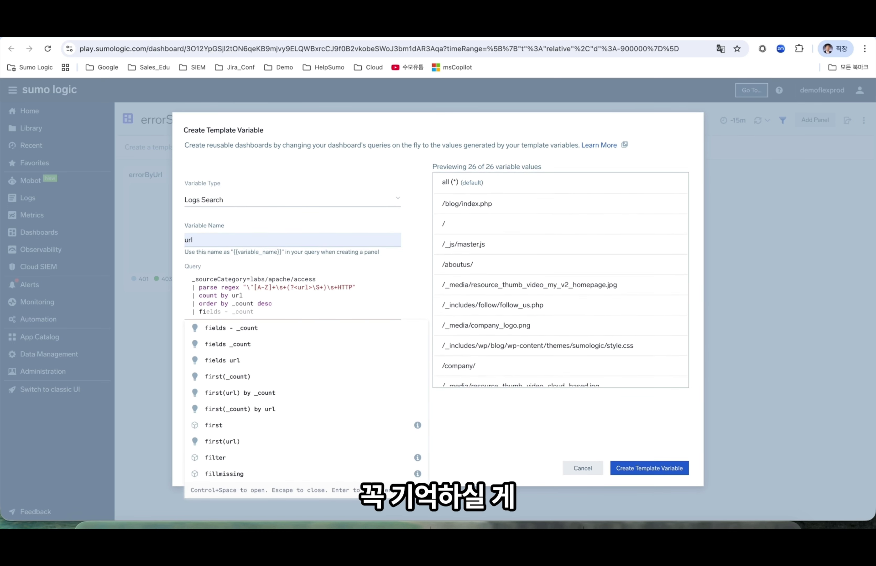
key("Tab")
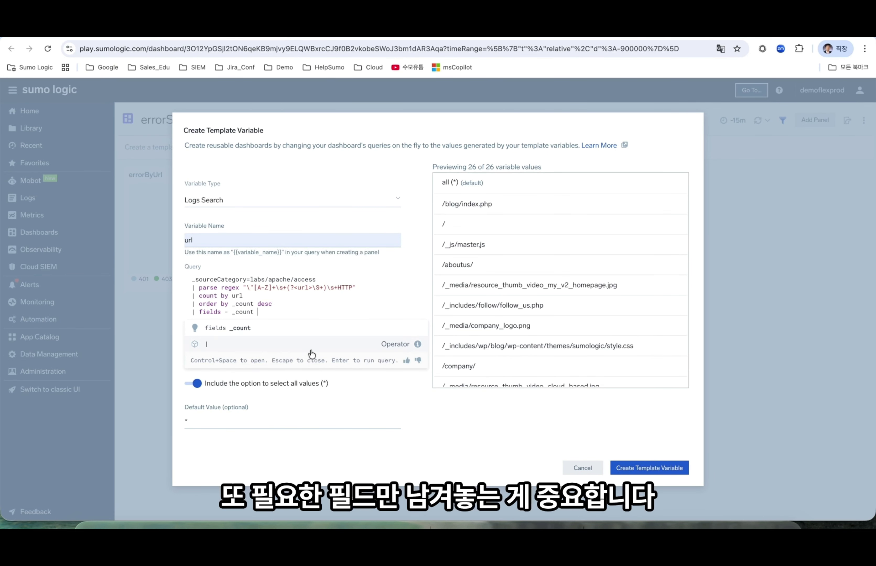
left_click(645, 468)
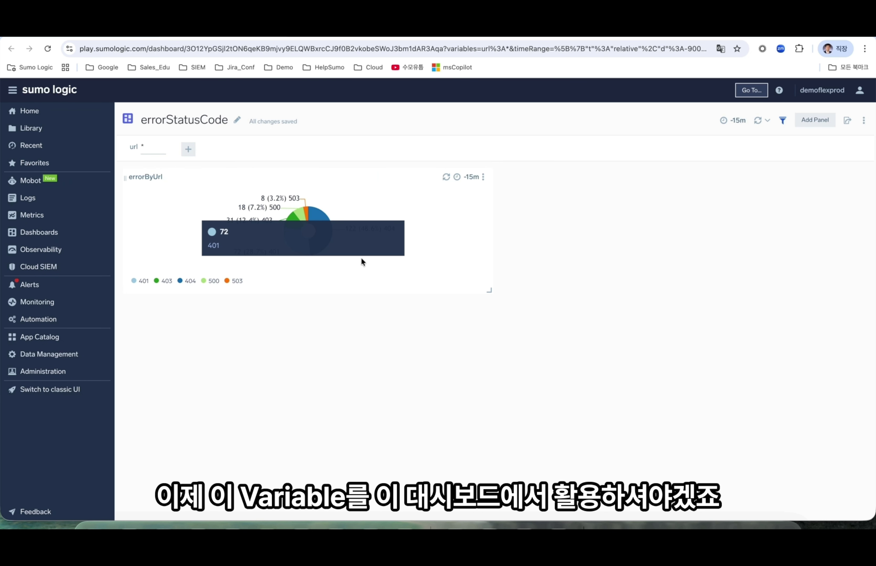
Add | where url = "{{url}}" after the parse line in the errorByUrl panel's query, run it and update the dashboard.
left_click(483, 178)
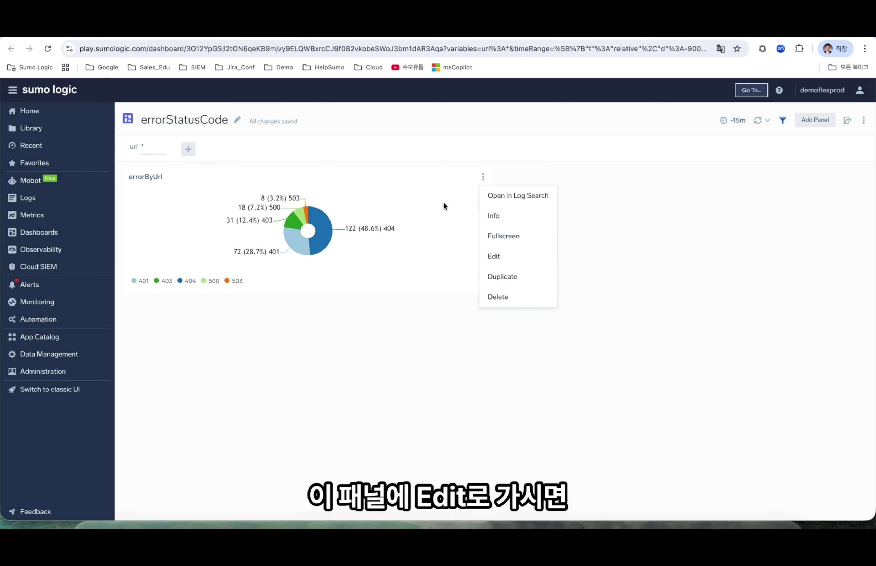
left_click(511, 259)
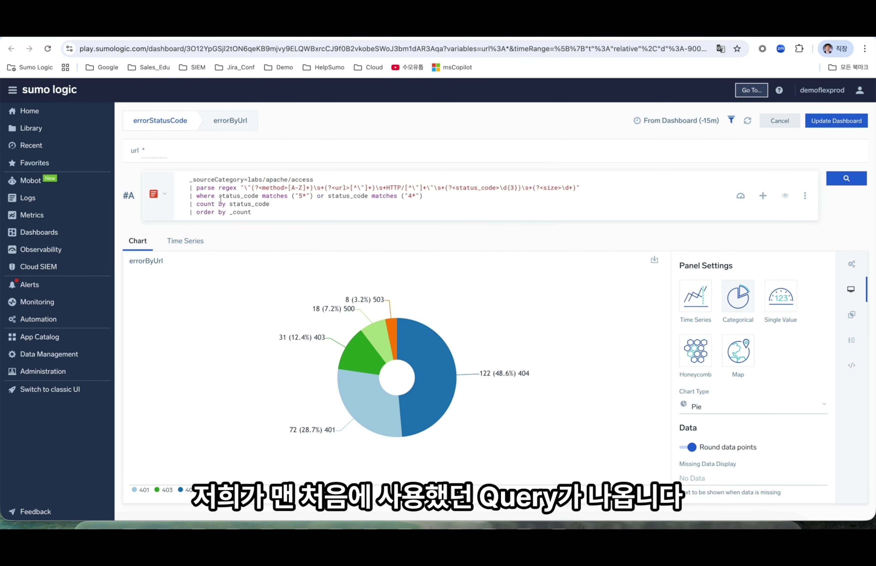
left_click(593, 189)
key("Return")
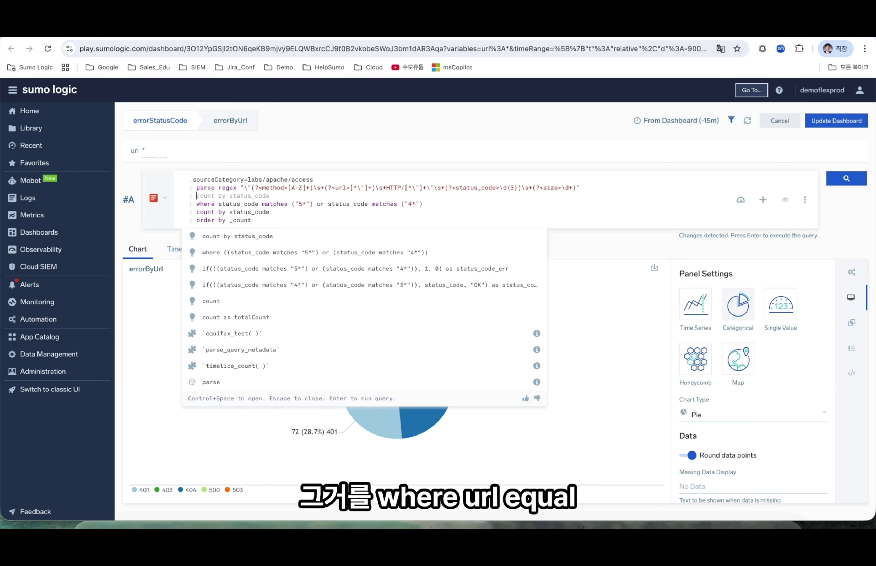
type("where ")
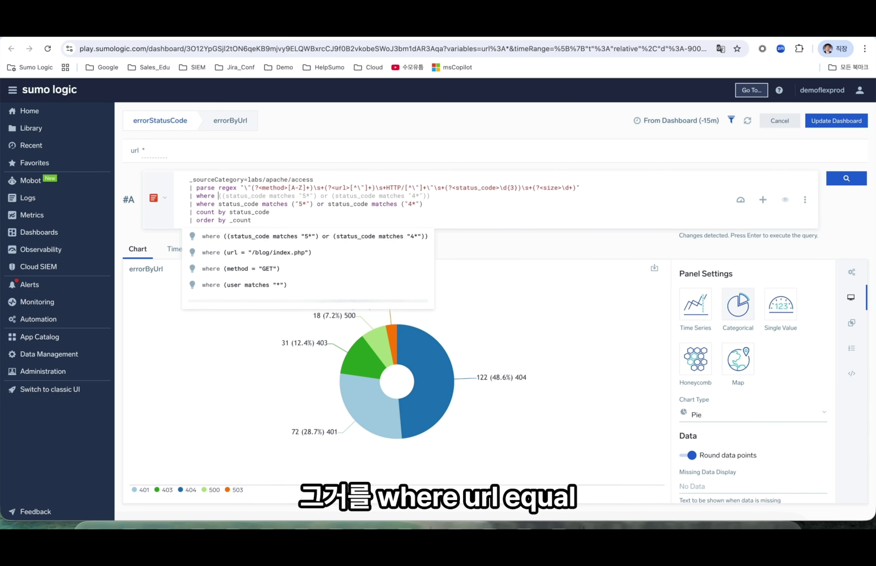
type("url = \"")
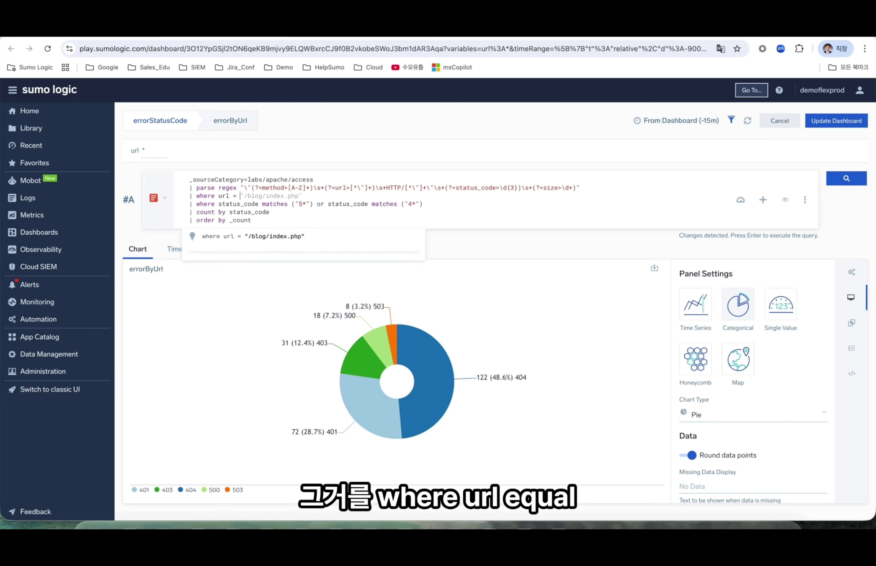
type("{{")
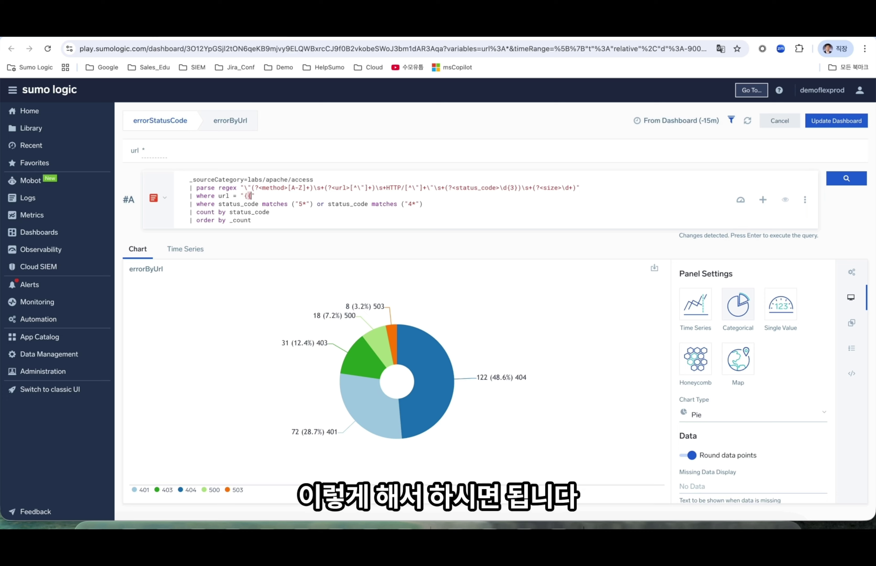
type("}}")
key("Left")
key("Left")
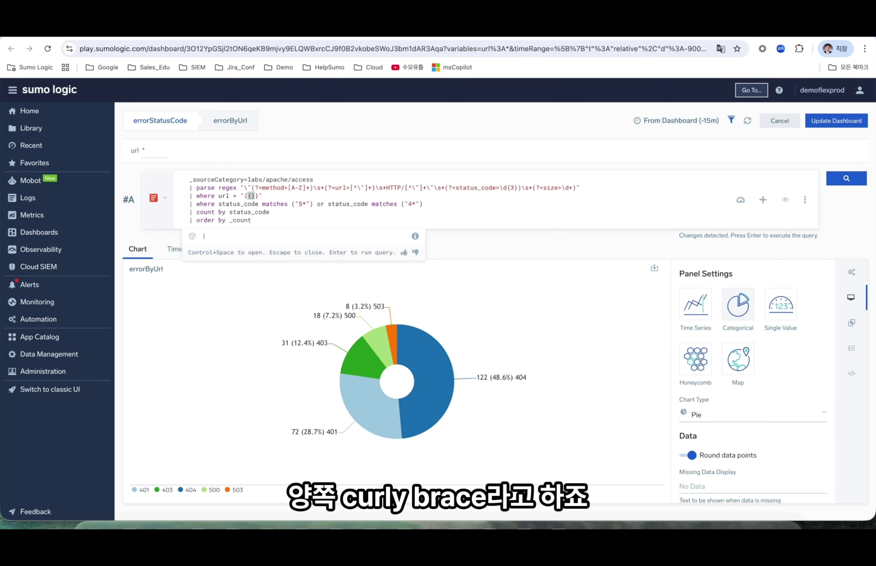
type("url")
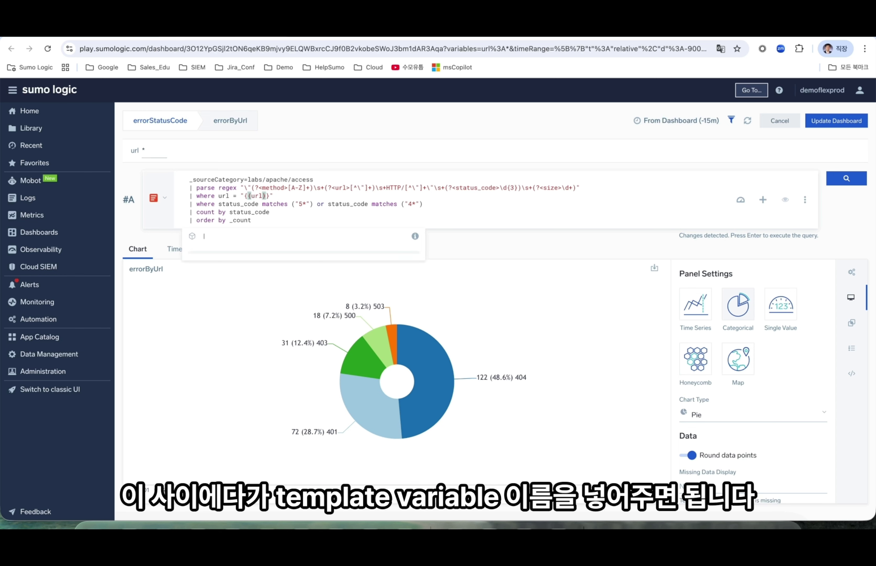
left_click(285, 199)
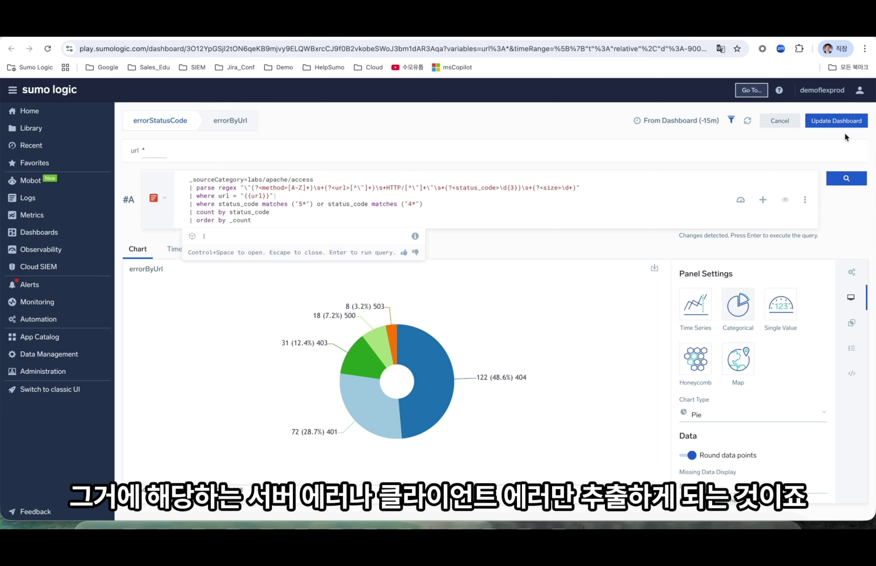
left_click(847, 178)
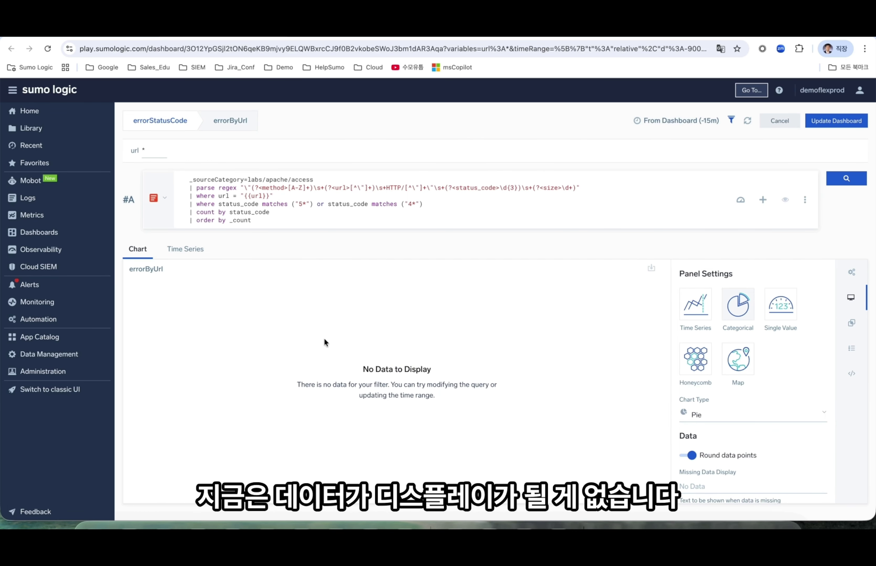
left_click(814, 123)
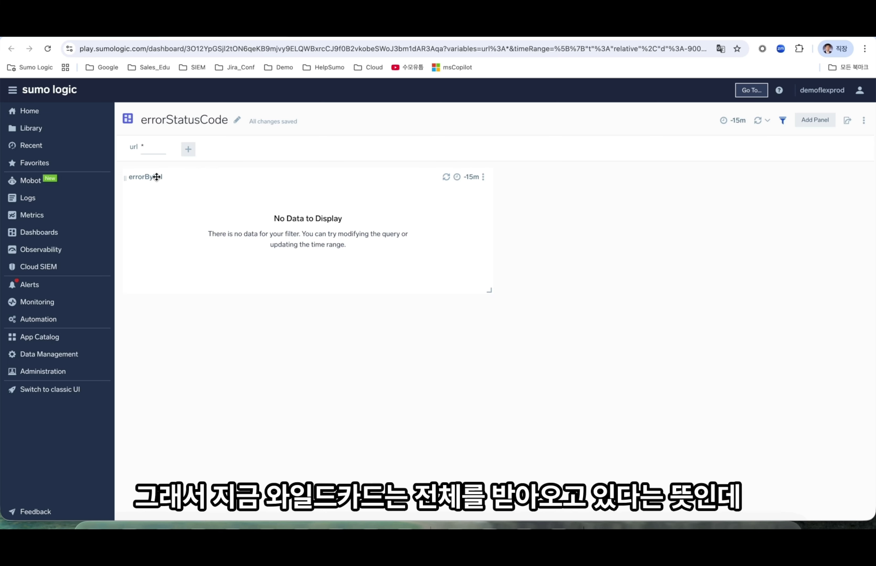
Filter the errorStatusCode dashboard by the url value /blog/index.php and by /_js/master.js to compare the error distribution.
left_click(153, 148)
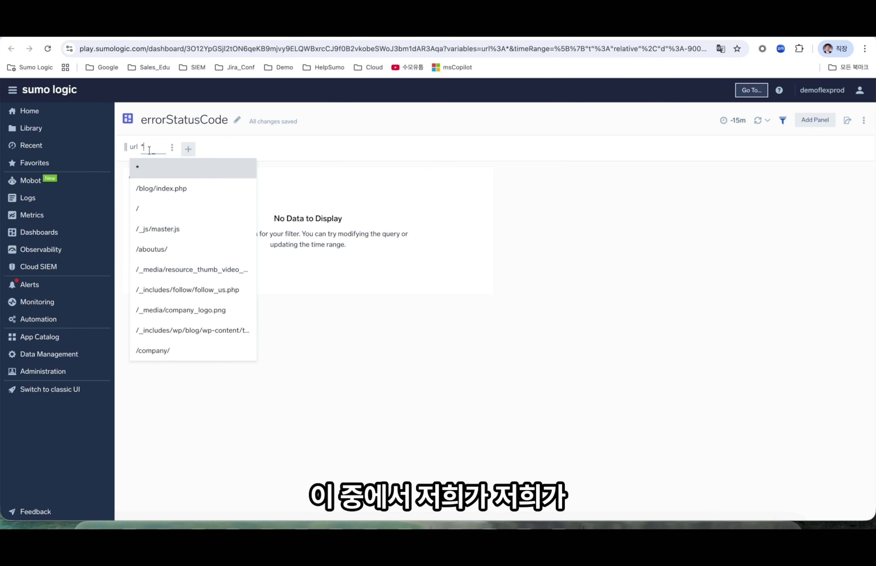
left_click(158, 188)
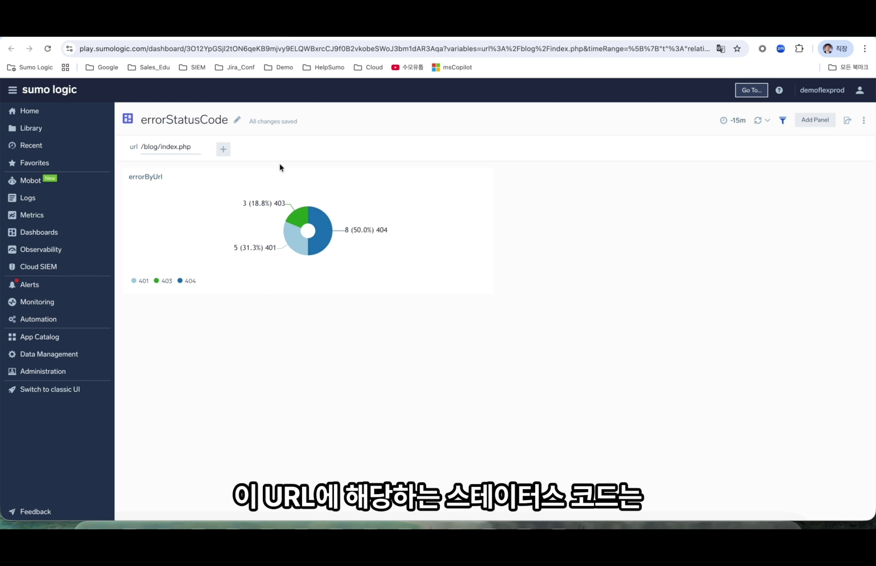
mouse_move(371, 245)
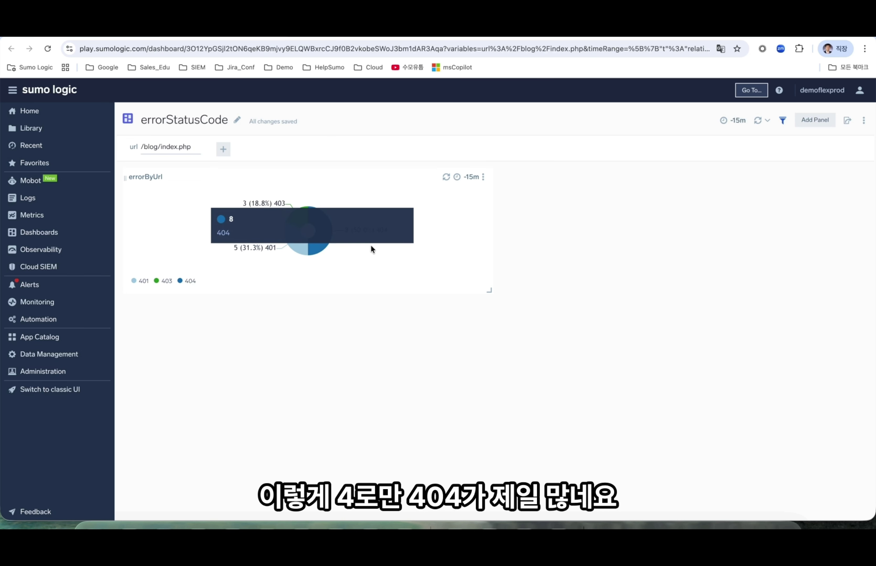
left_click(148, 146)
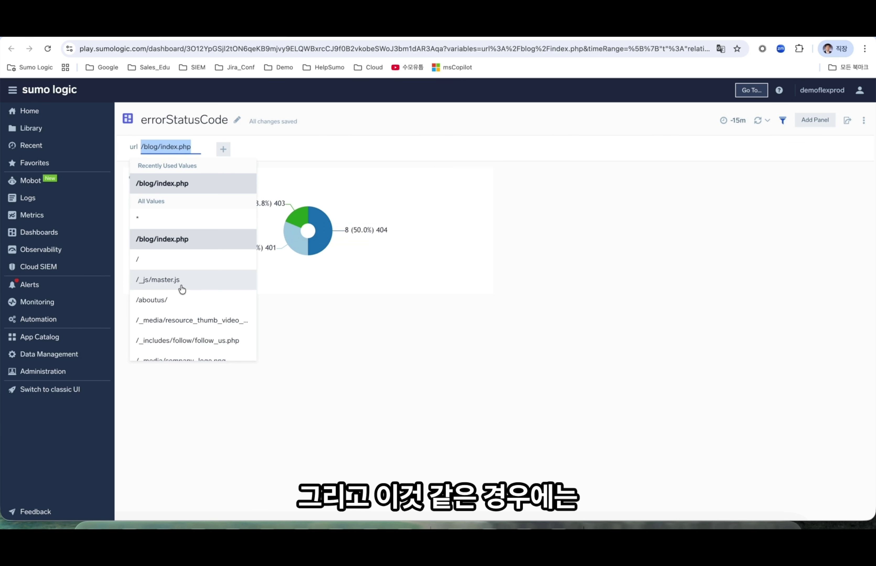
left_click(181, 287)
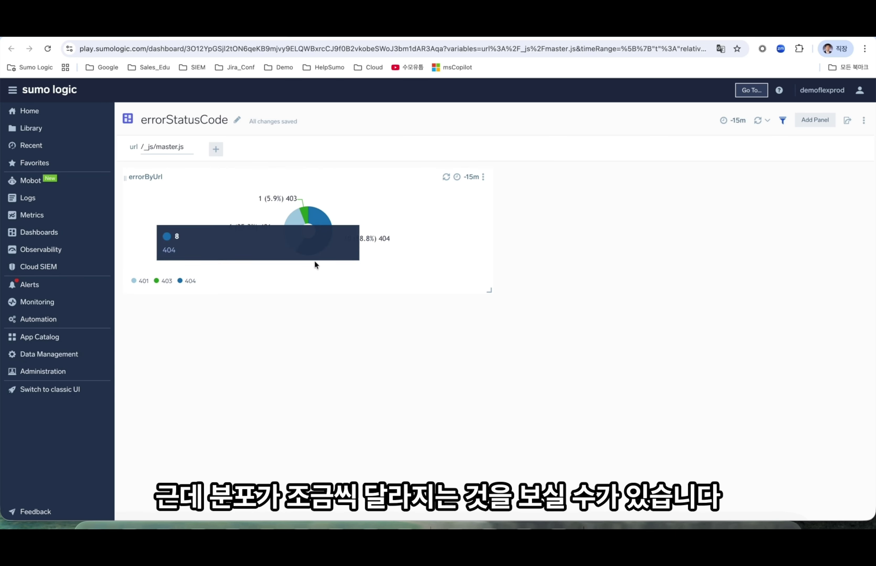
Filter the errorStatusCode dashboard by the url value /_media/resource_thumb_video_my_v2_homepage.jpg.
left_click(184, 146)
scroll(166, 355, "down", 1)
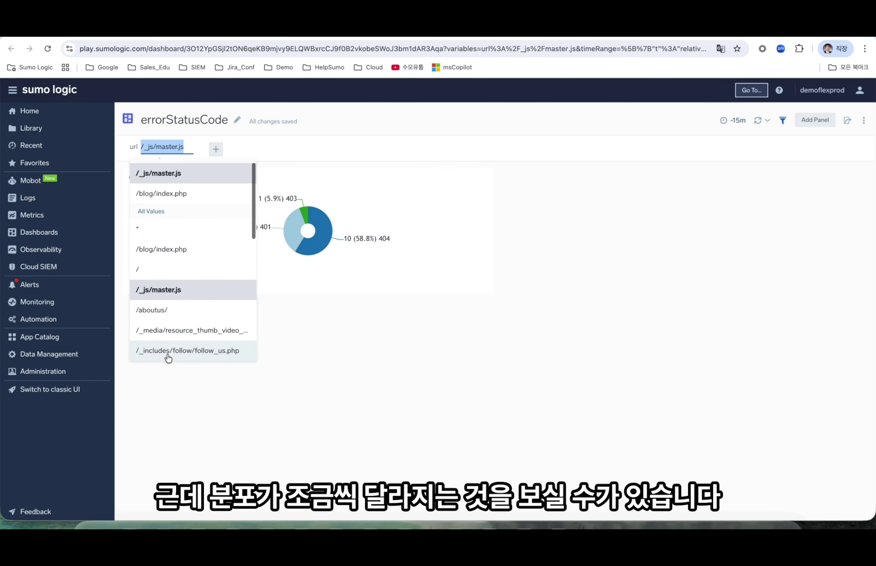
left_click(180, 330)
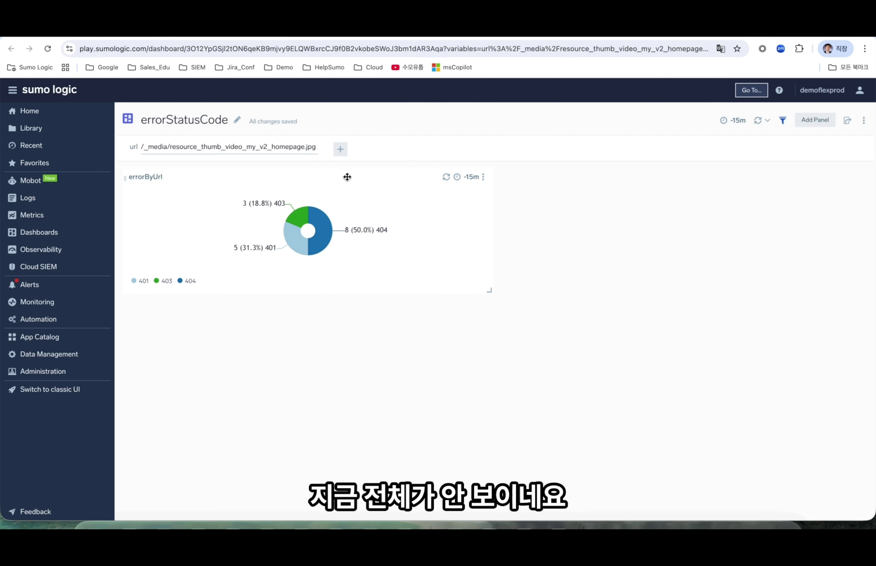
Duplicate the errorByUrl panel and open the copy for editing.
left_click(485, 179)
left_click(523, 282)
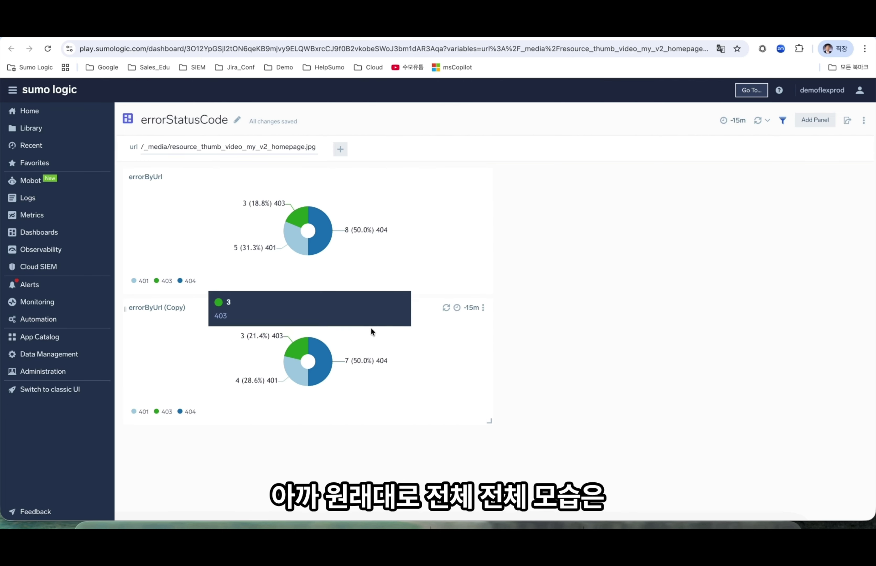
left_click(484, 308)
left_click(509, 385)
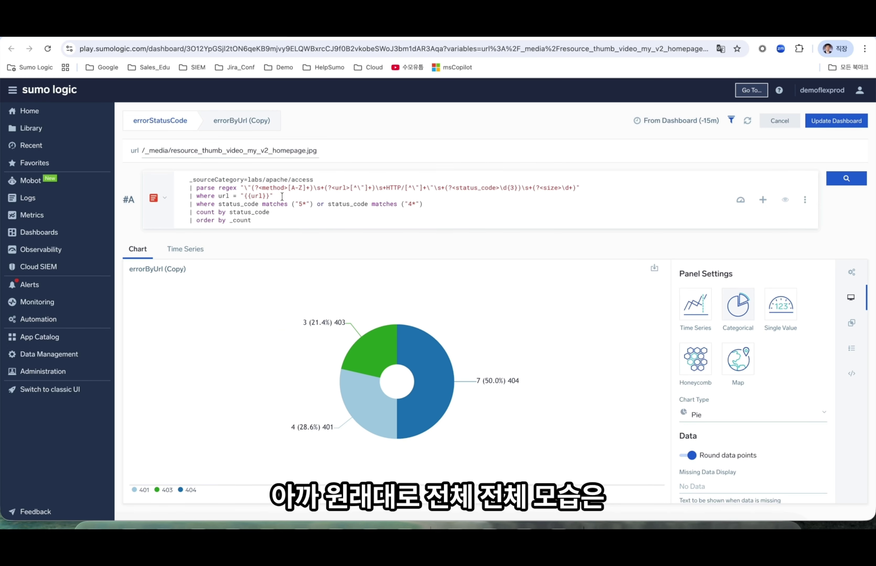
Remove the | where url = "{{url}}" line from the copied panel's query, run it and update the dashboard.
left_click_drag(282, 196, 188, 196)
key("BackSpace")
key("BackSpace")
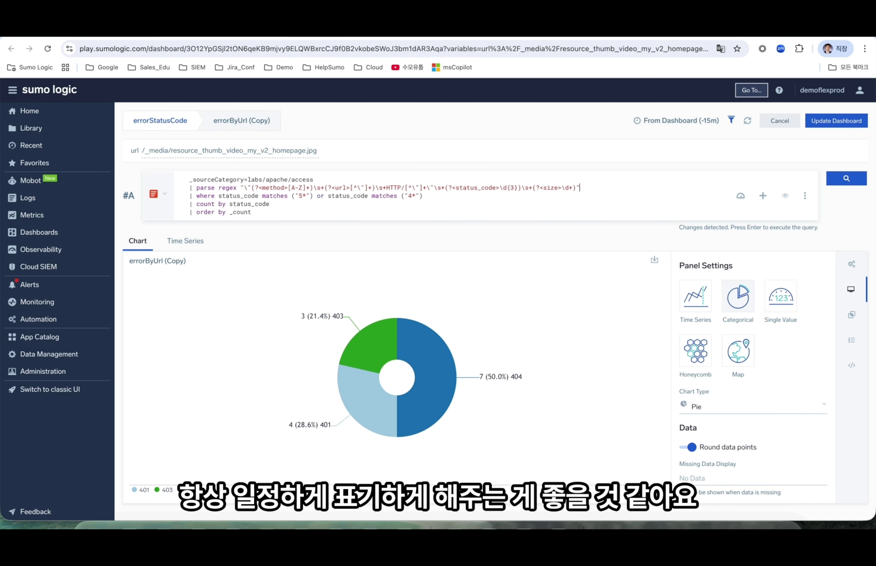
left_click(857, 182)
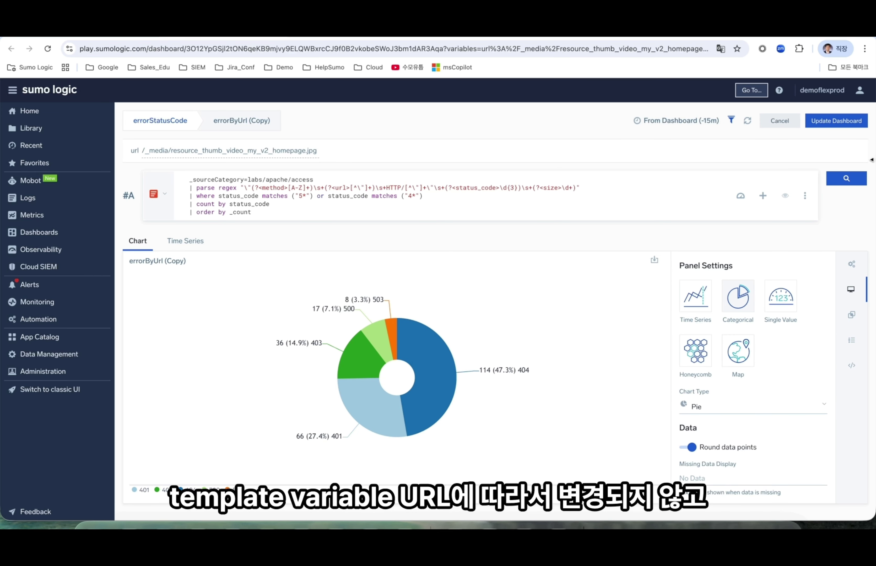
left_click(841, 122)
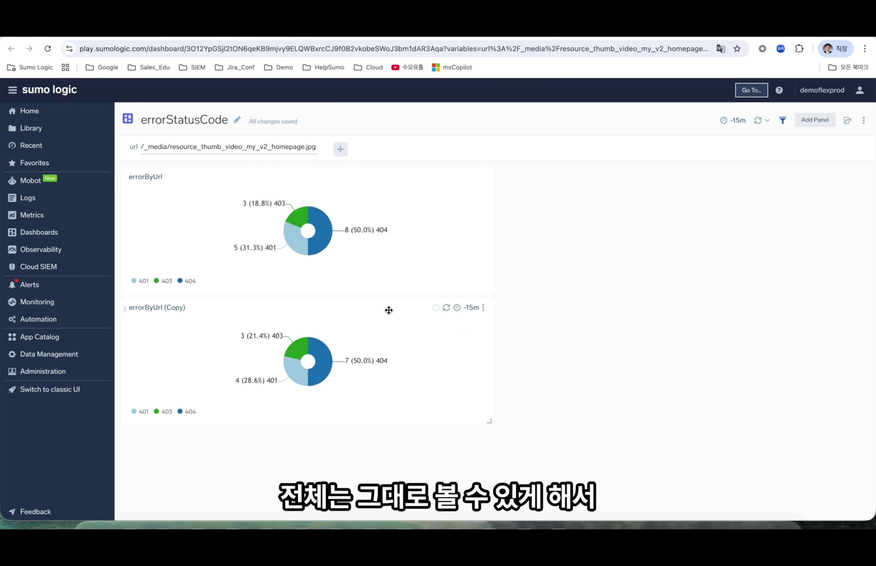
Move the copied panel above errorByUrl, rename it errorByStatusCode and update the dashboard.
left_click_drag(374, 311, 380, 174)
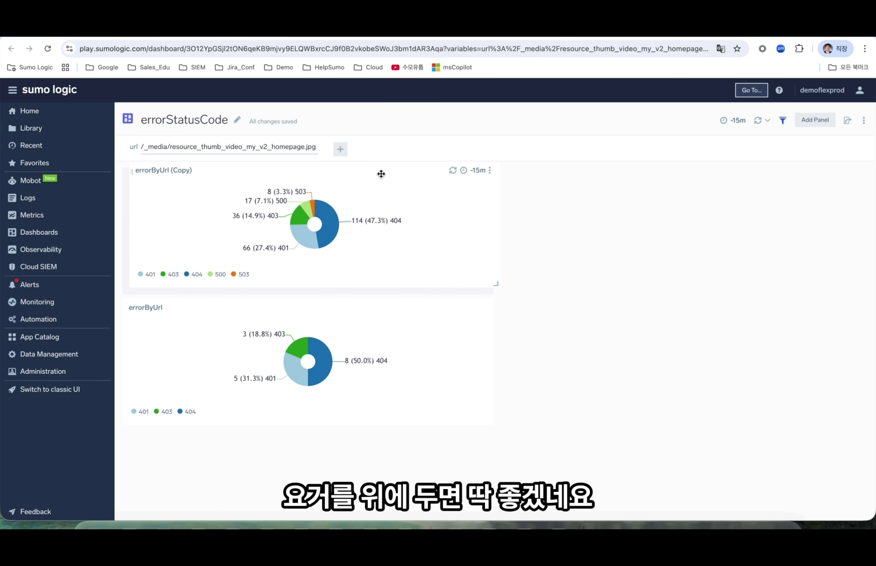
left_click(483, 178)
left_click(494, 256)
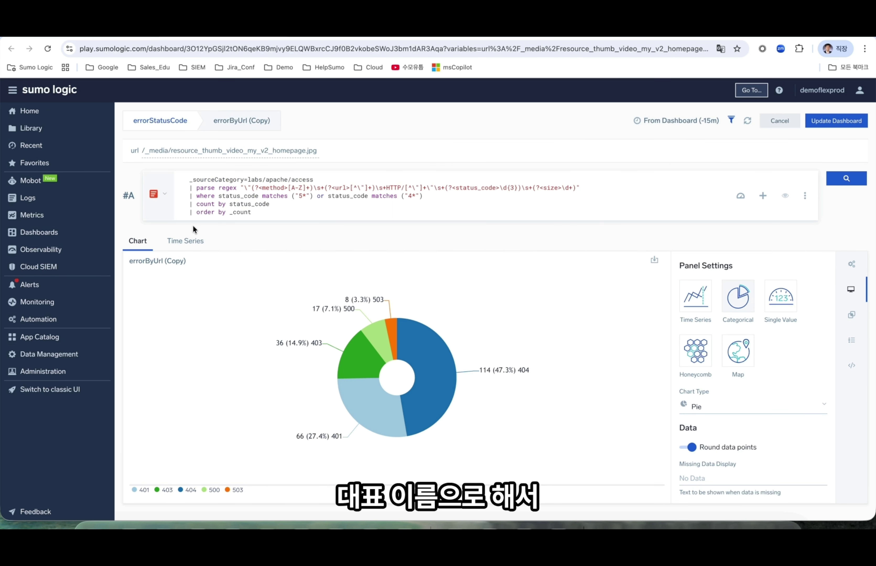
left_click(190, 263)
key("BackSpace")
key("BackSpace")
key("BackSpace")
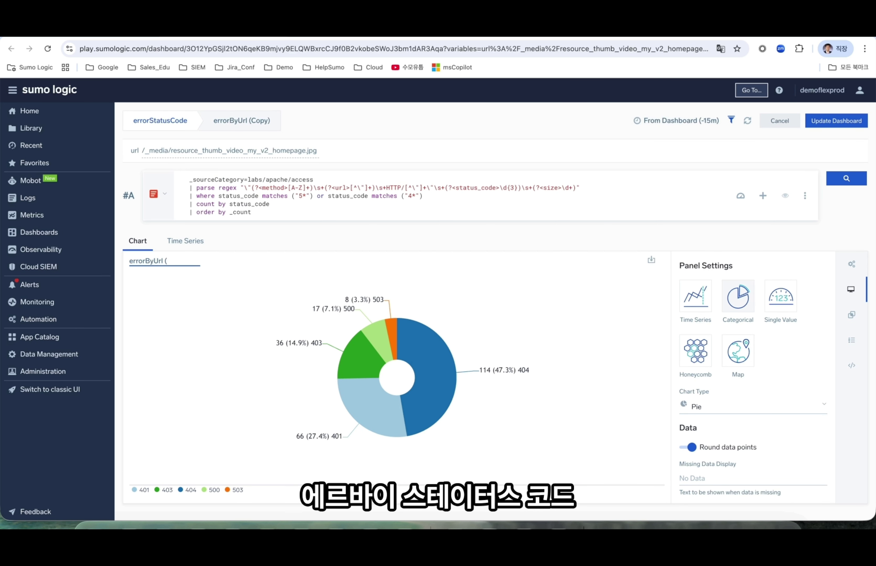
type("StatusCode")
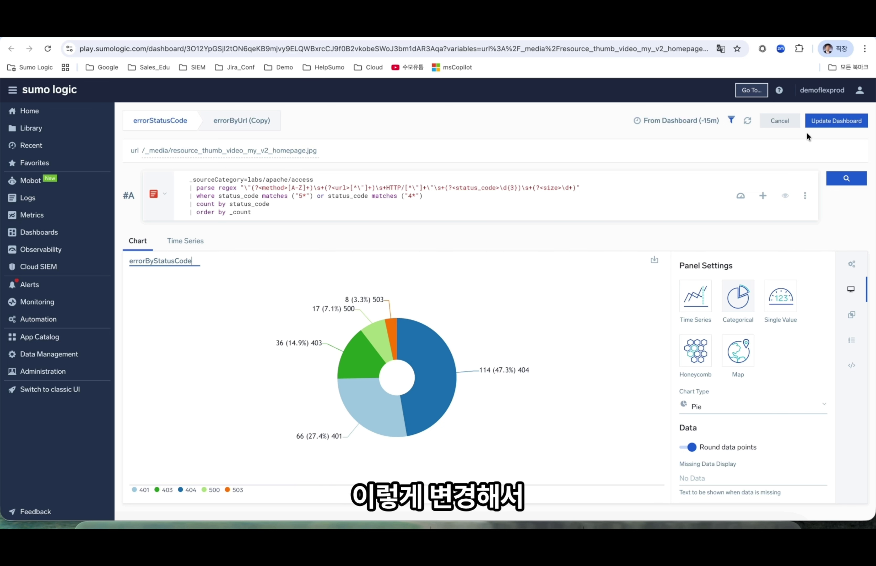
left_click(833, 121)
Filter the dashboard by the url value /blog/index.php to compare the overall and per-url error panels.
left_click(161, 149)
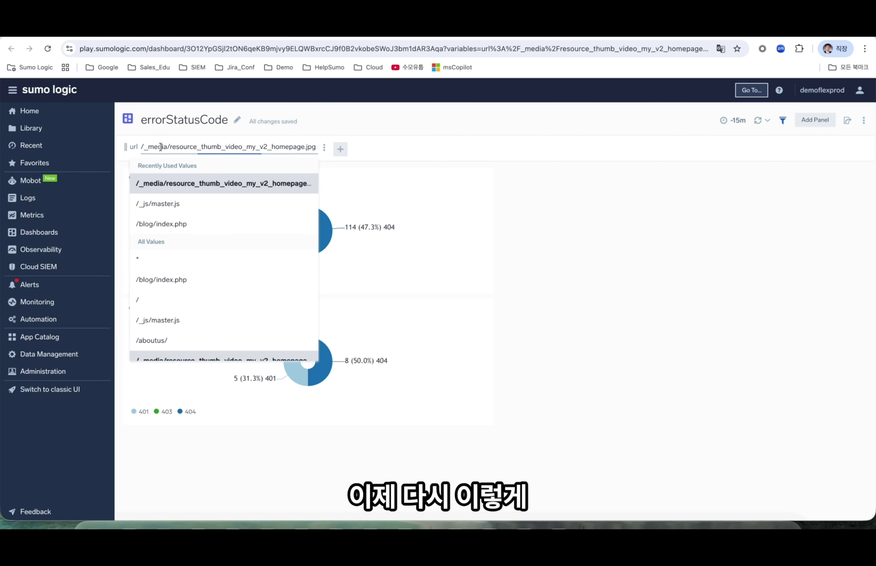
left_click(167, 223)
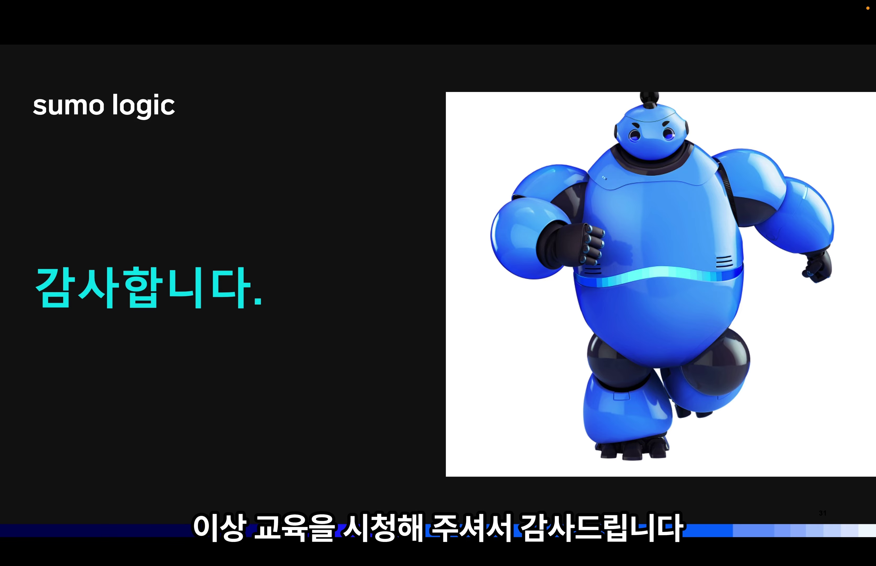
key("Escape")
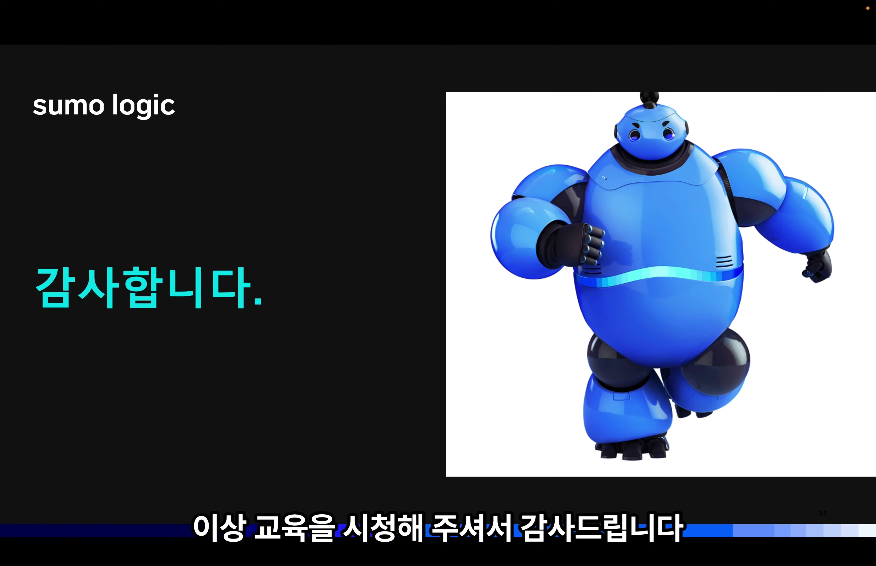